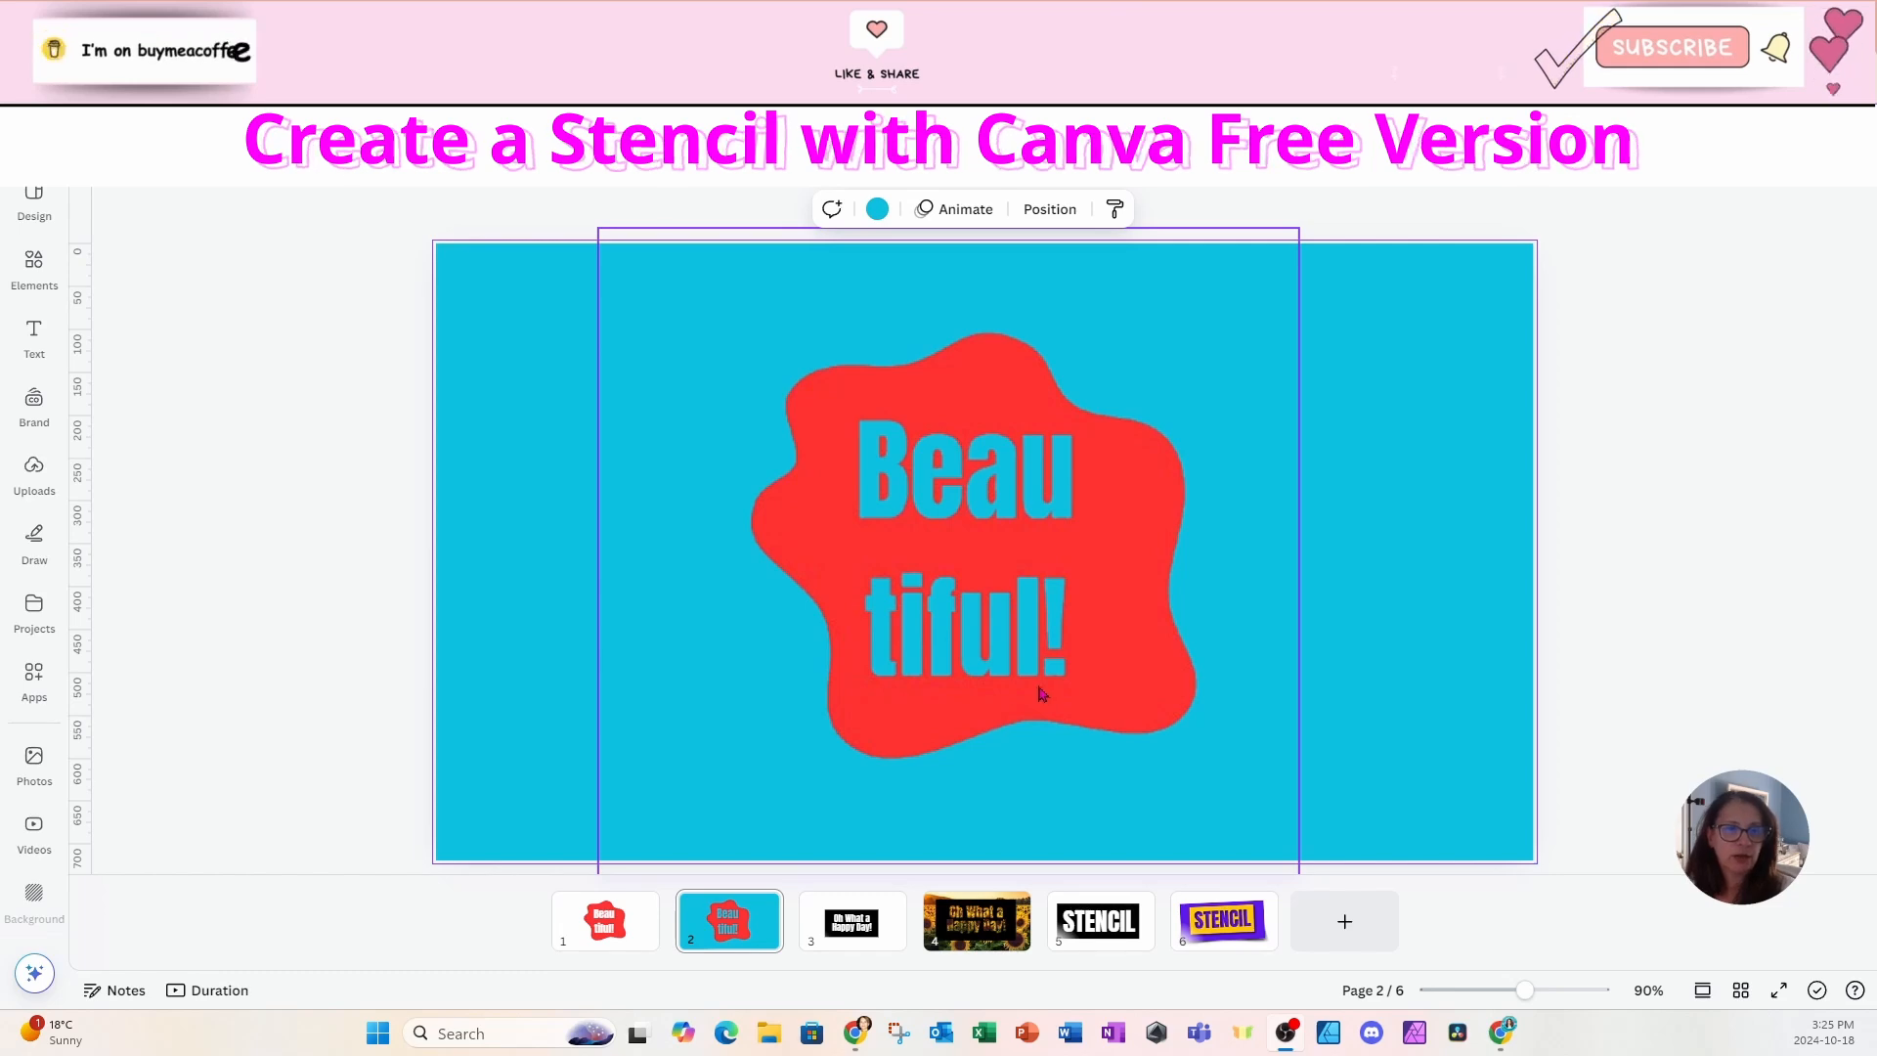
# View the finished example on page 4 and check the blank design's dimensions in its file details.
pyautogui.click(963, 941)
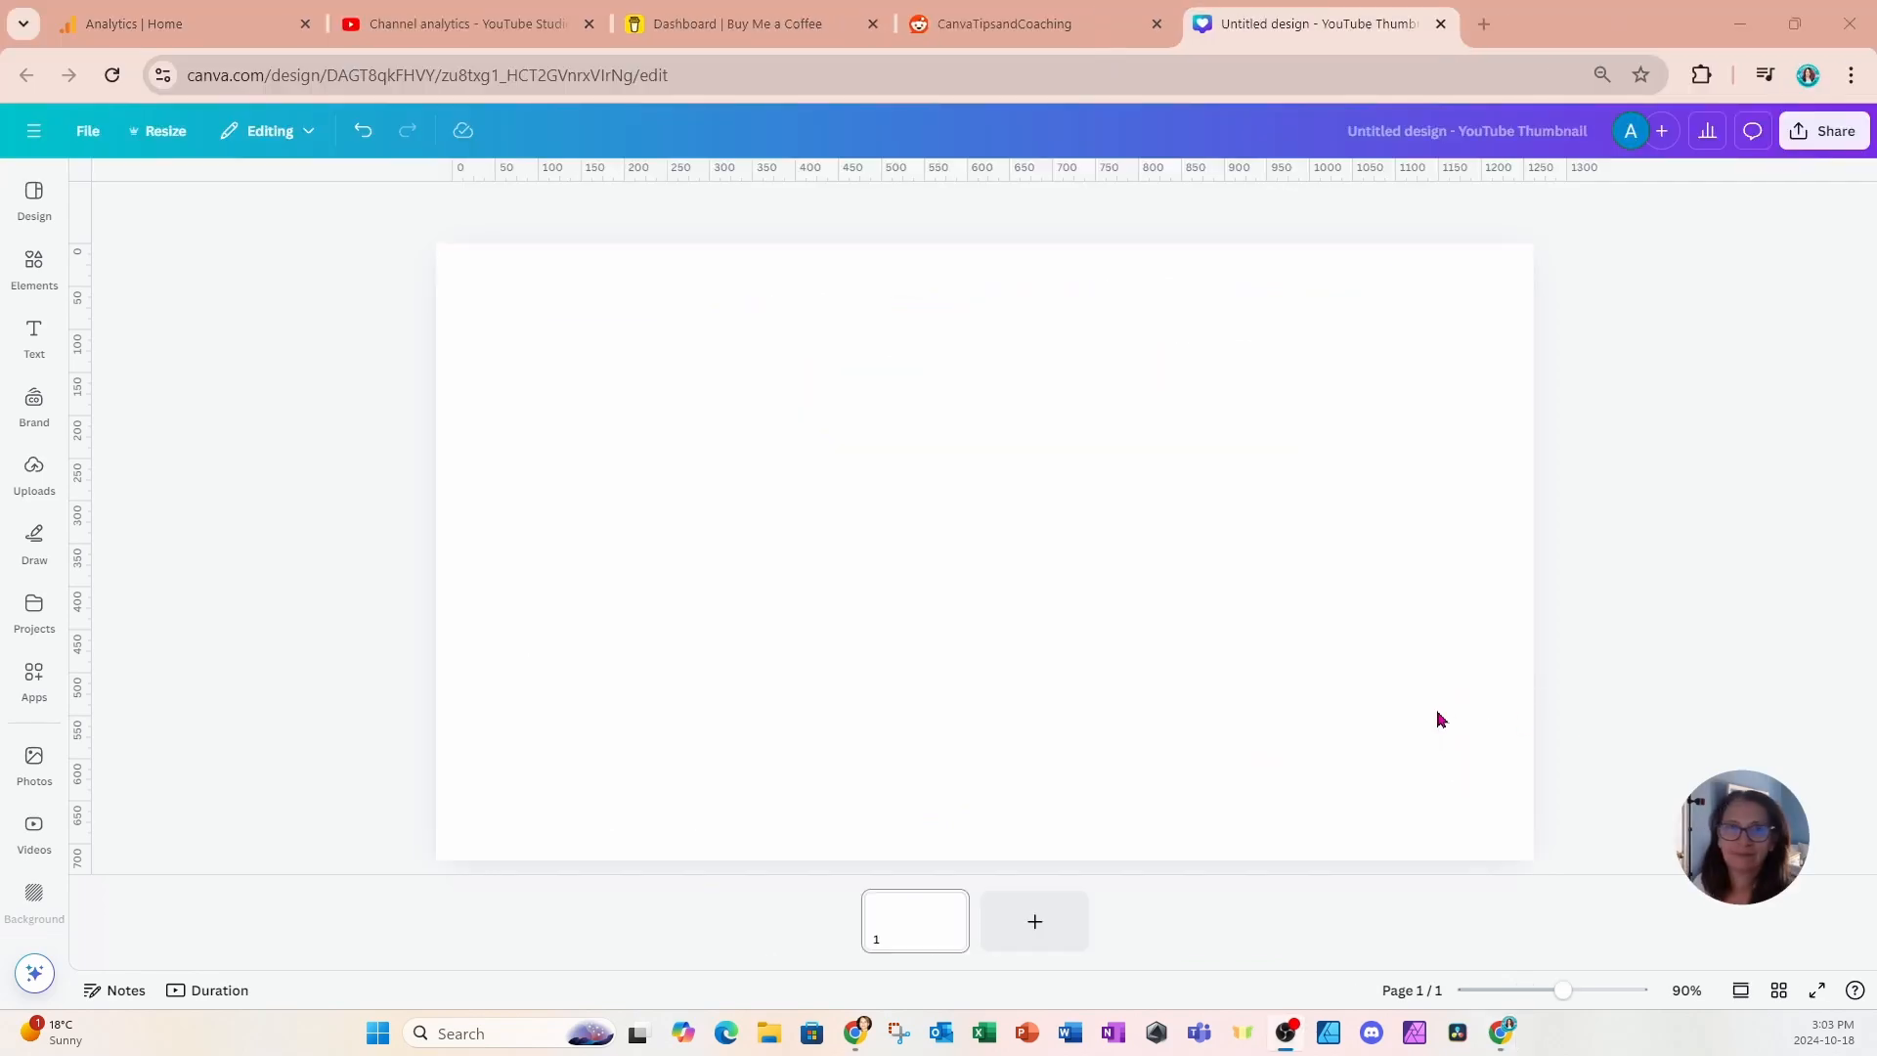
pyautogui.click(88, 130)
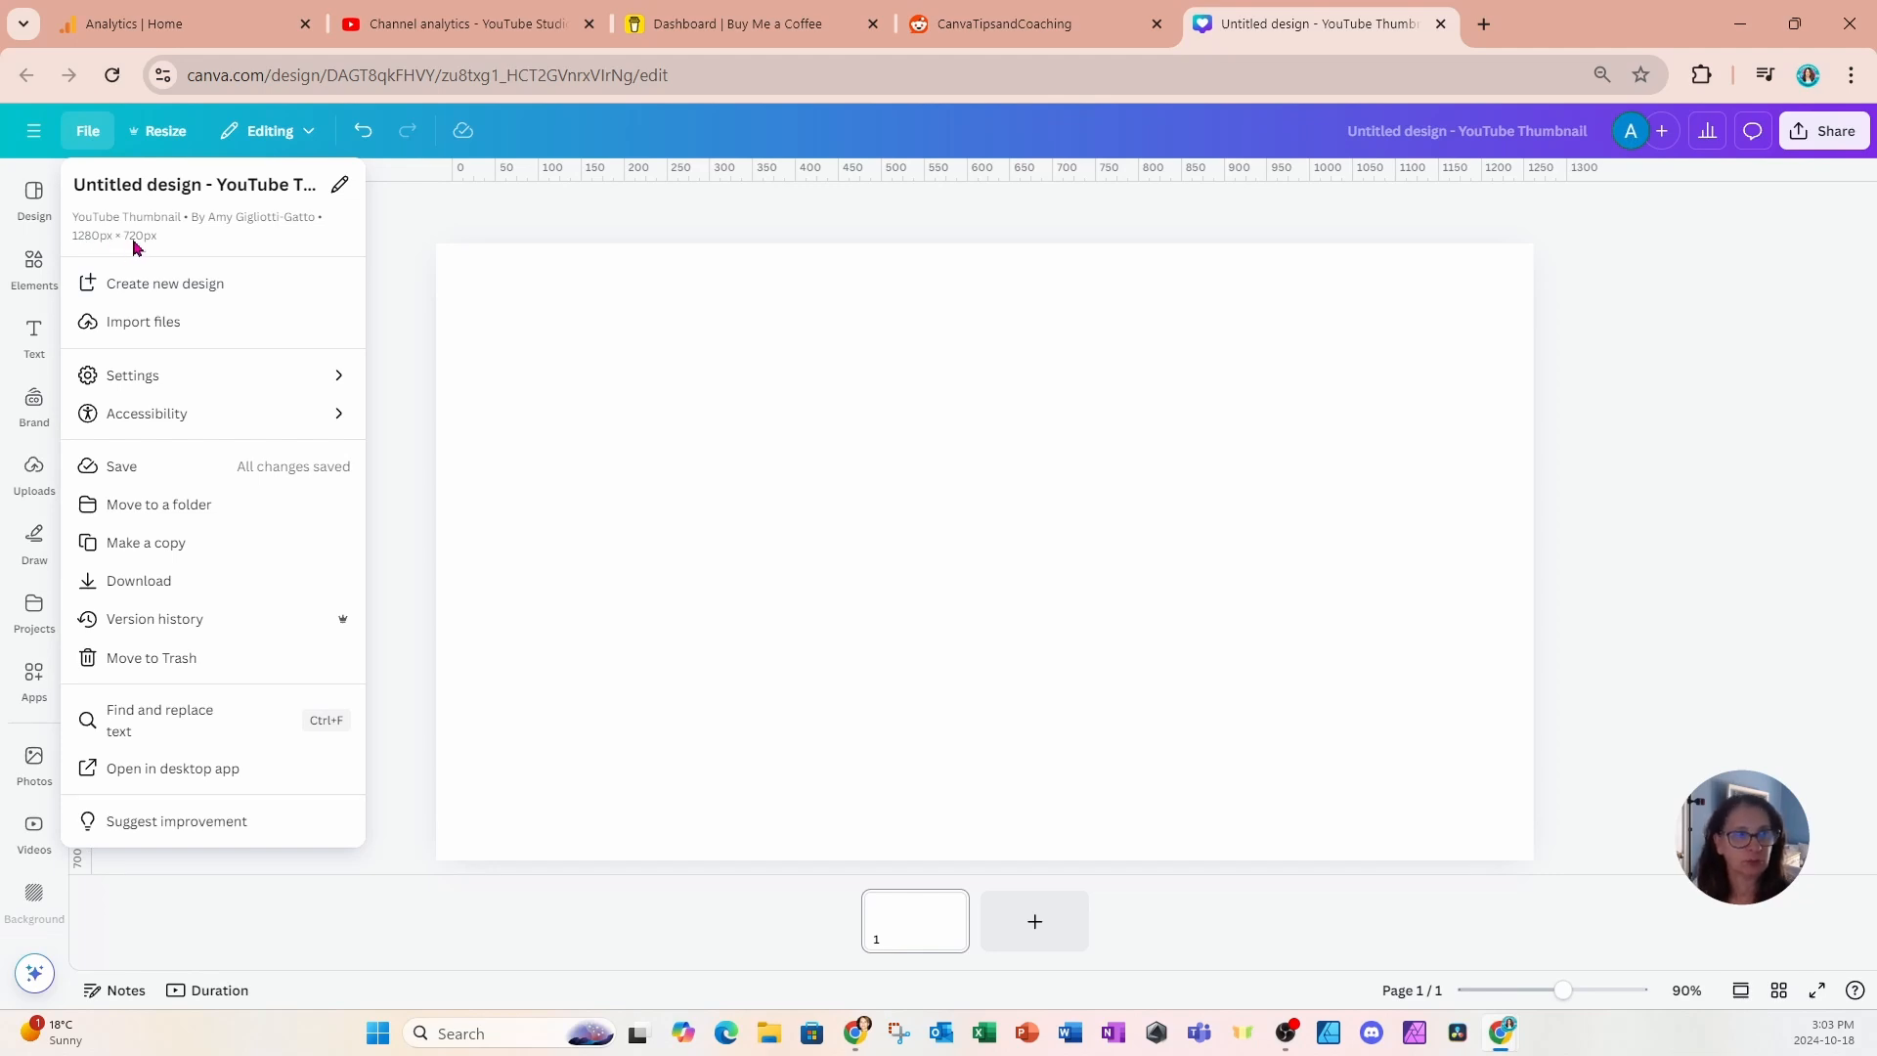
pyautogui.click(708, 418)
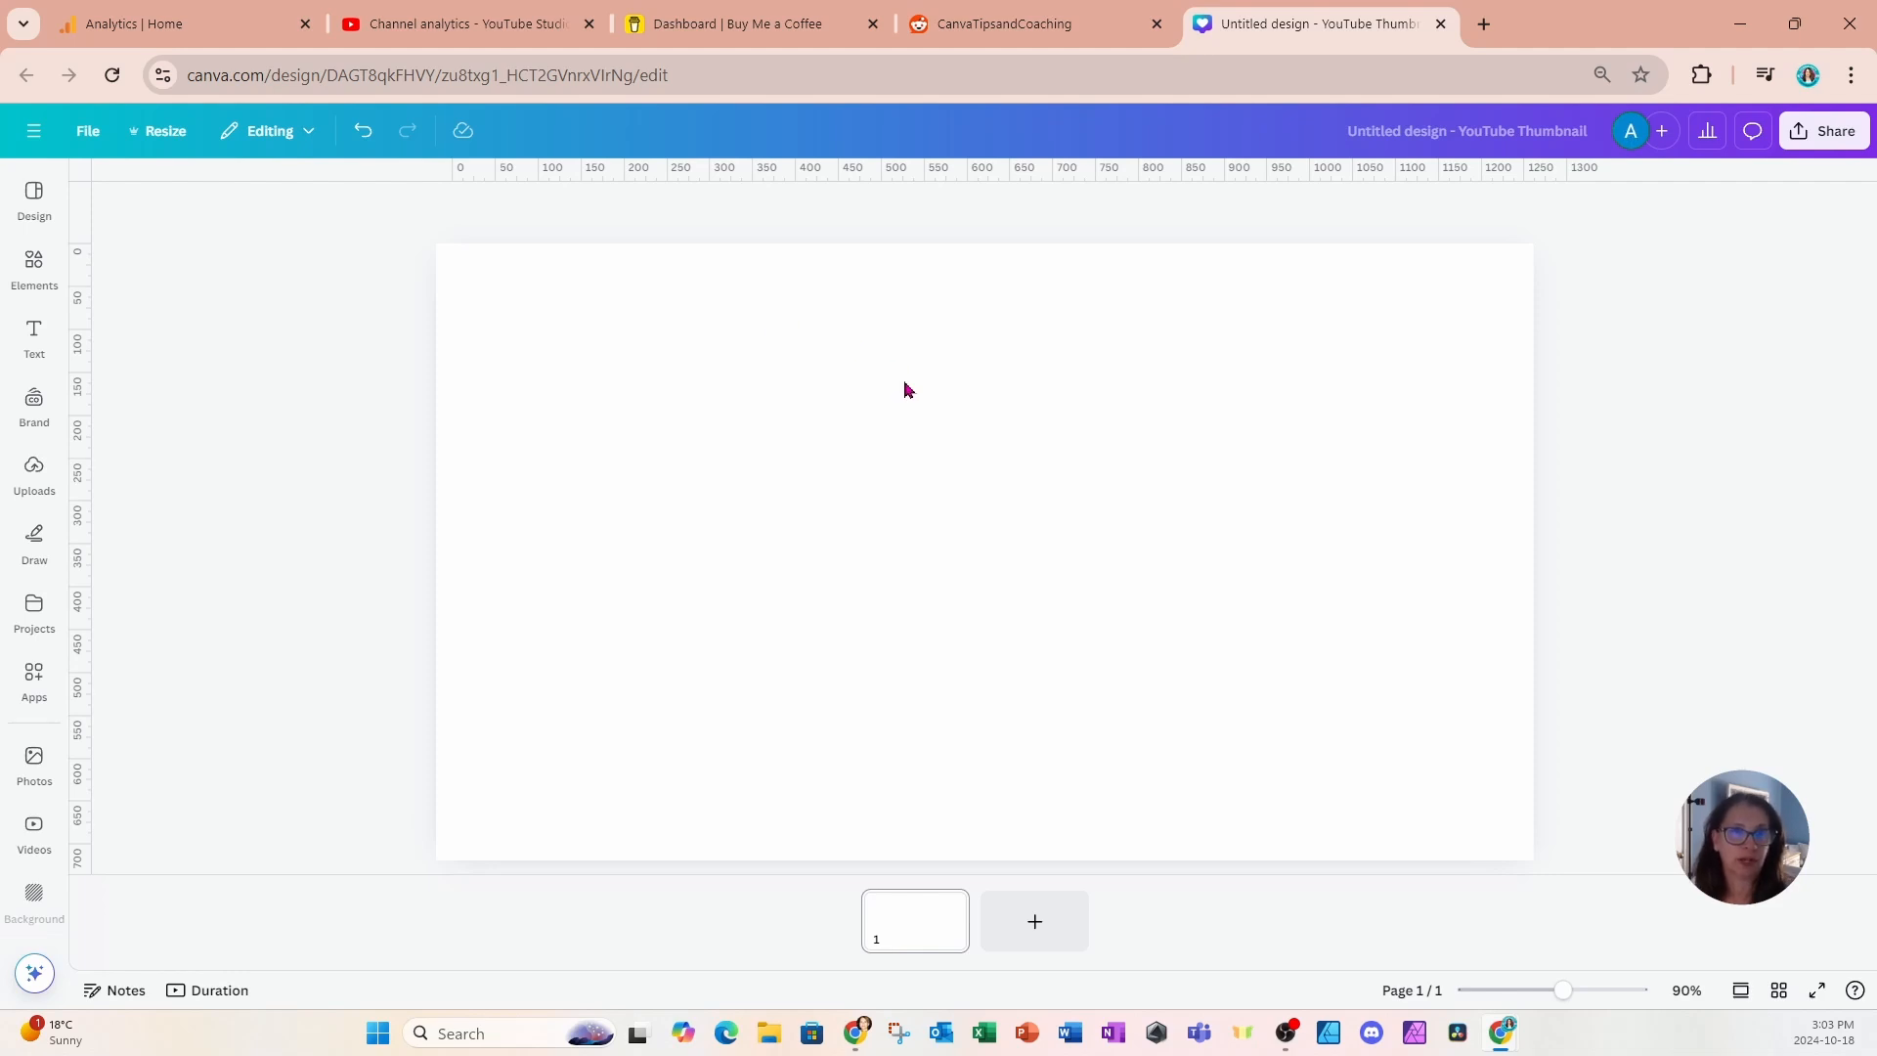
# Add the terracotta wavy blob graphic from the "shape" graphics results to the blank page.
pyautogui.click(44, 286)
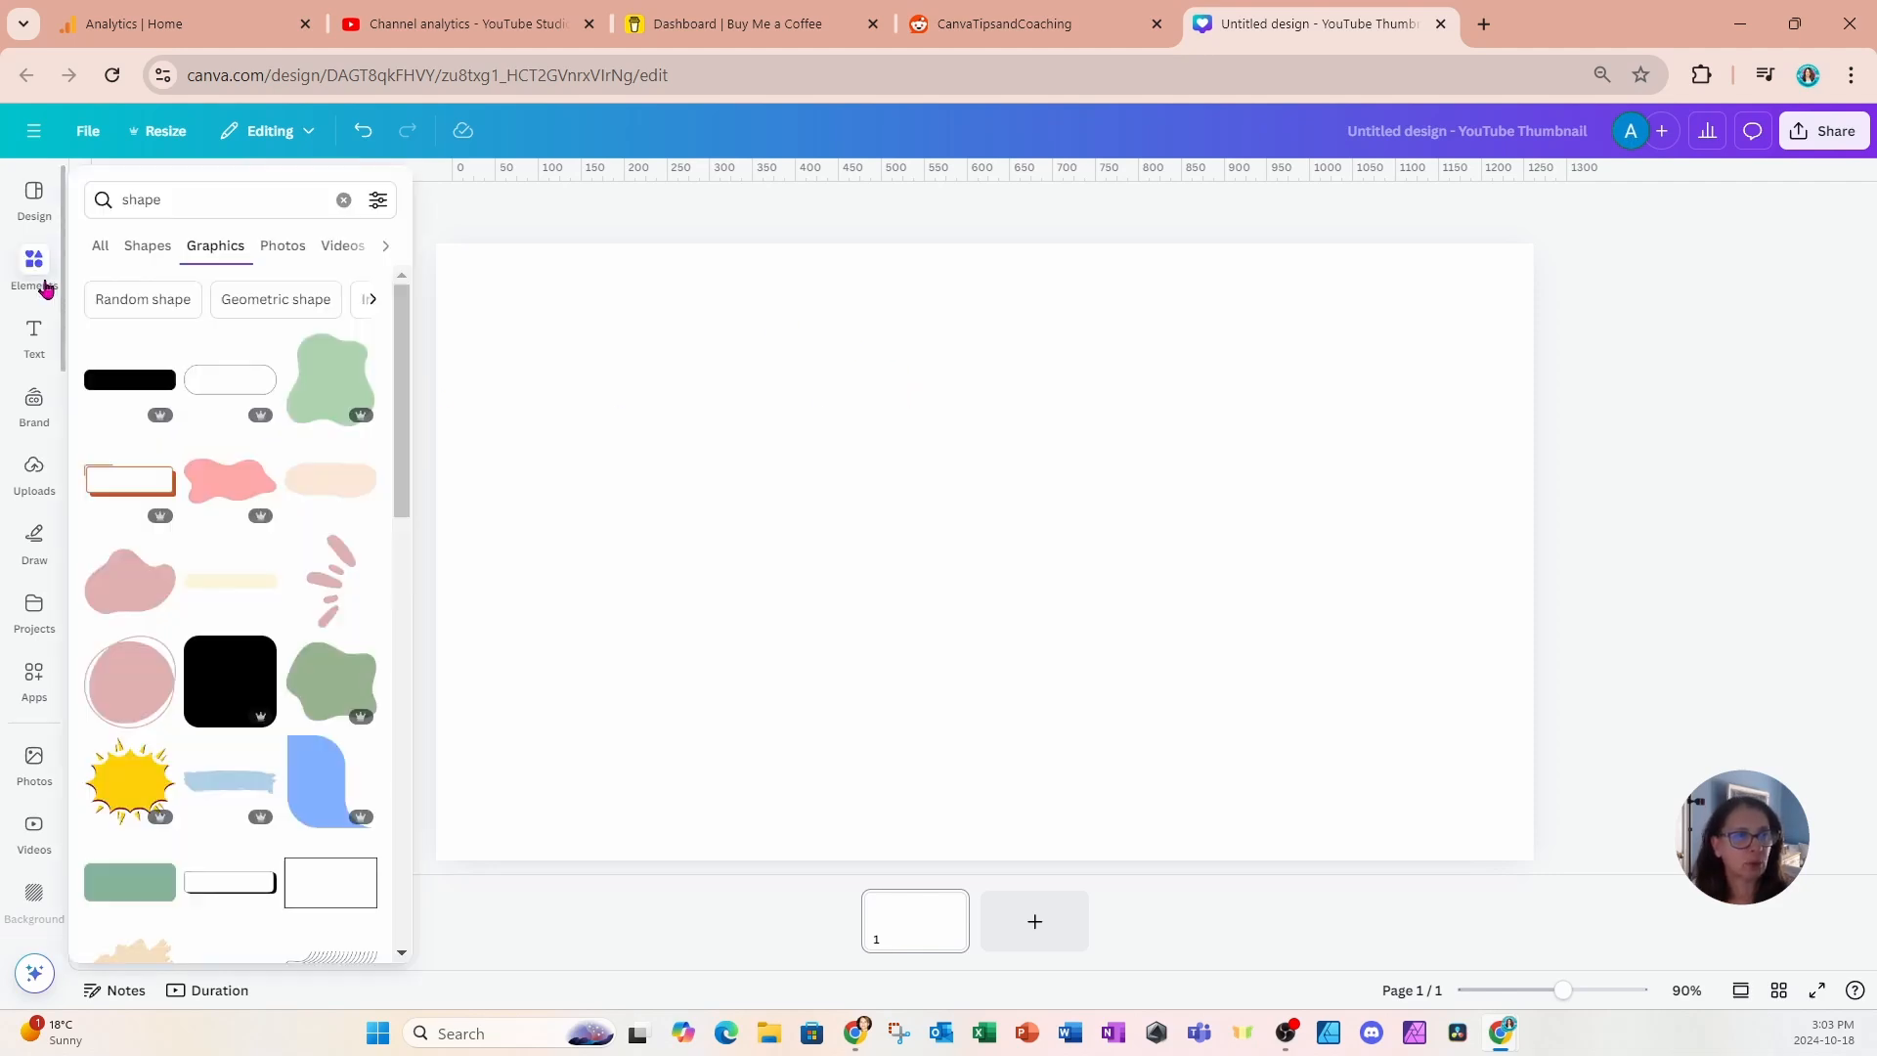
pyautogui.click(44, 286)
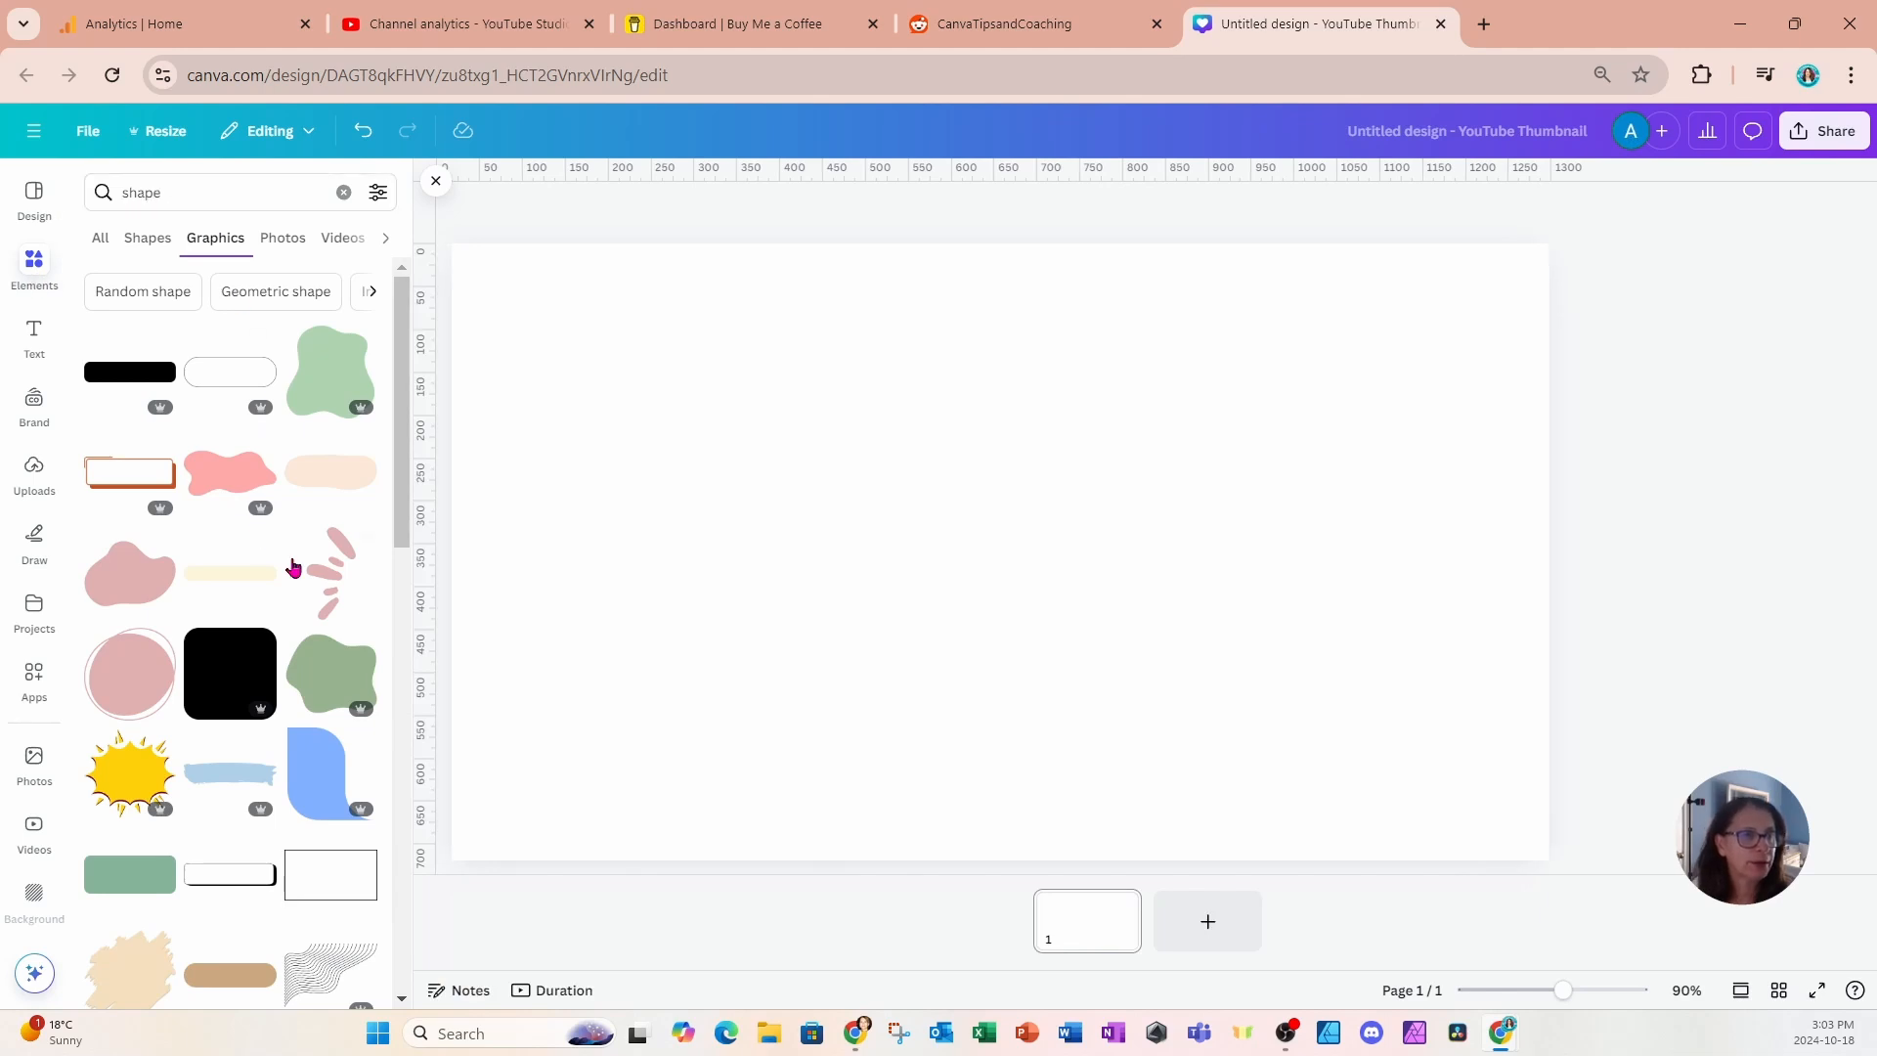
pyautogui.scroll(-5, 308, 591)
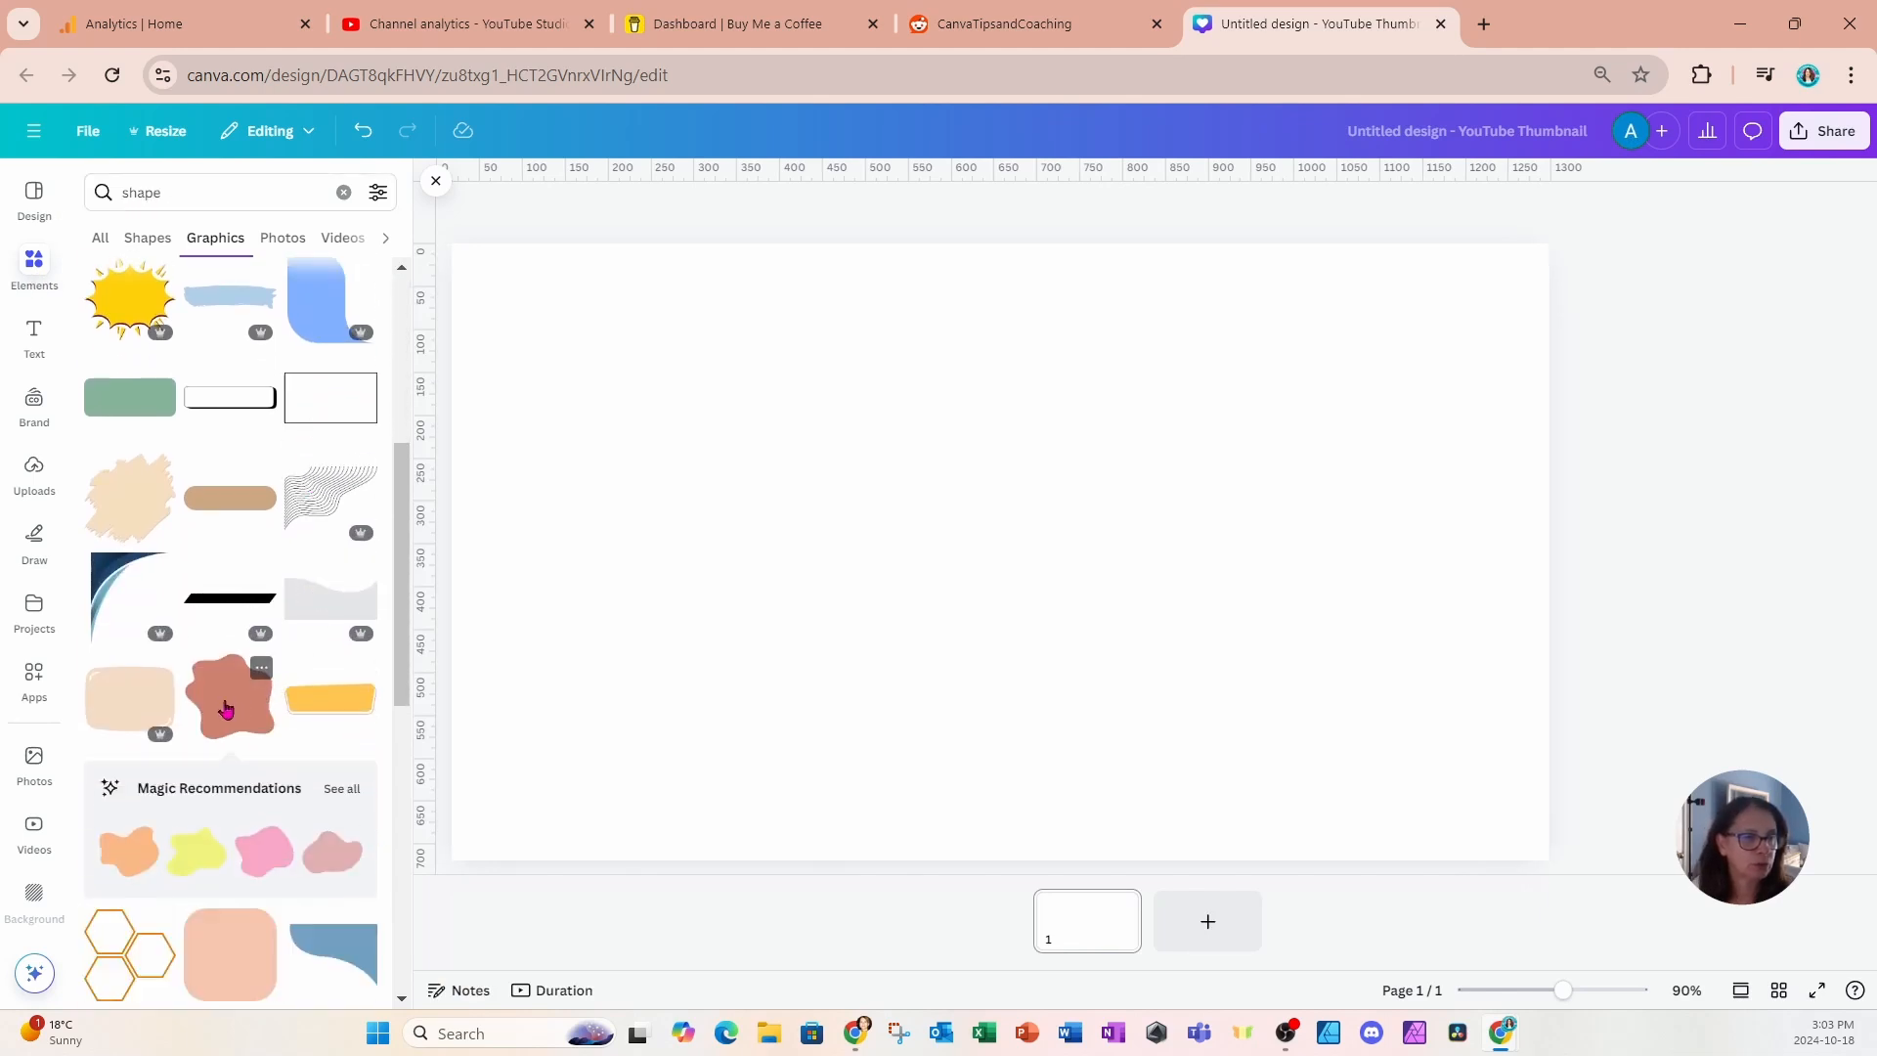
pyautogui.click(231, 684)
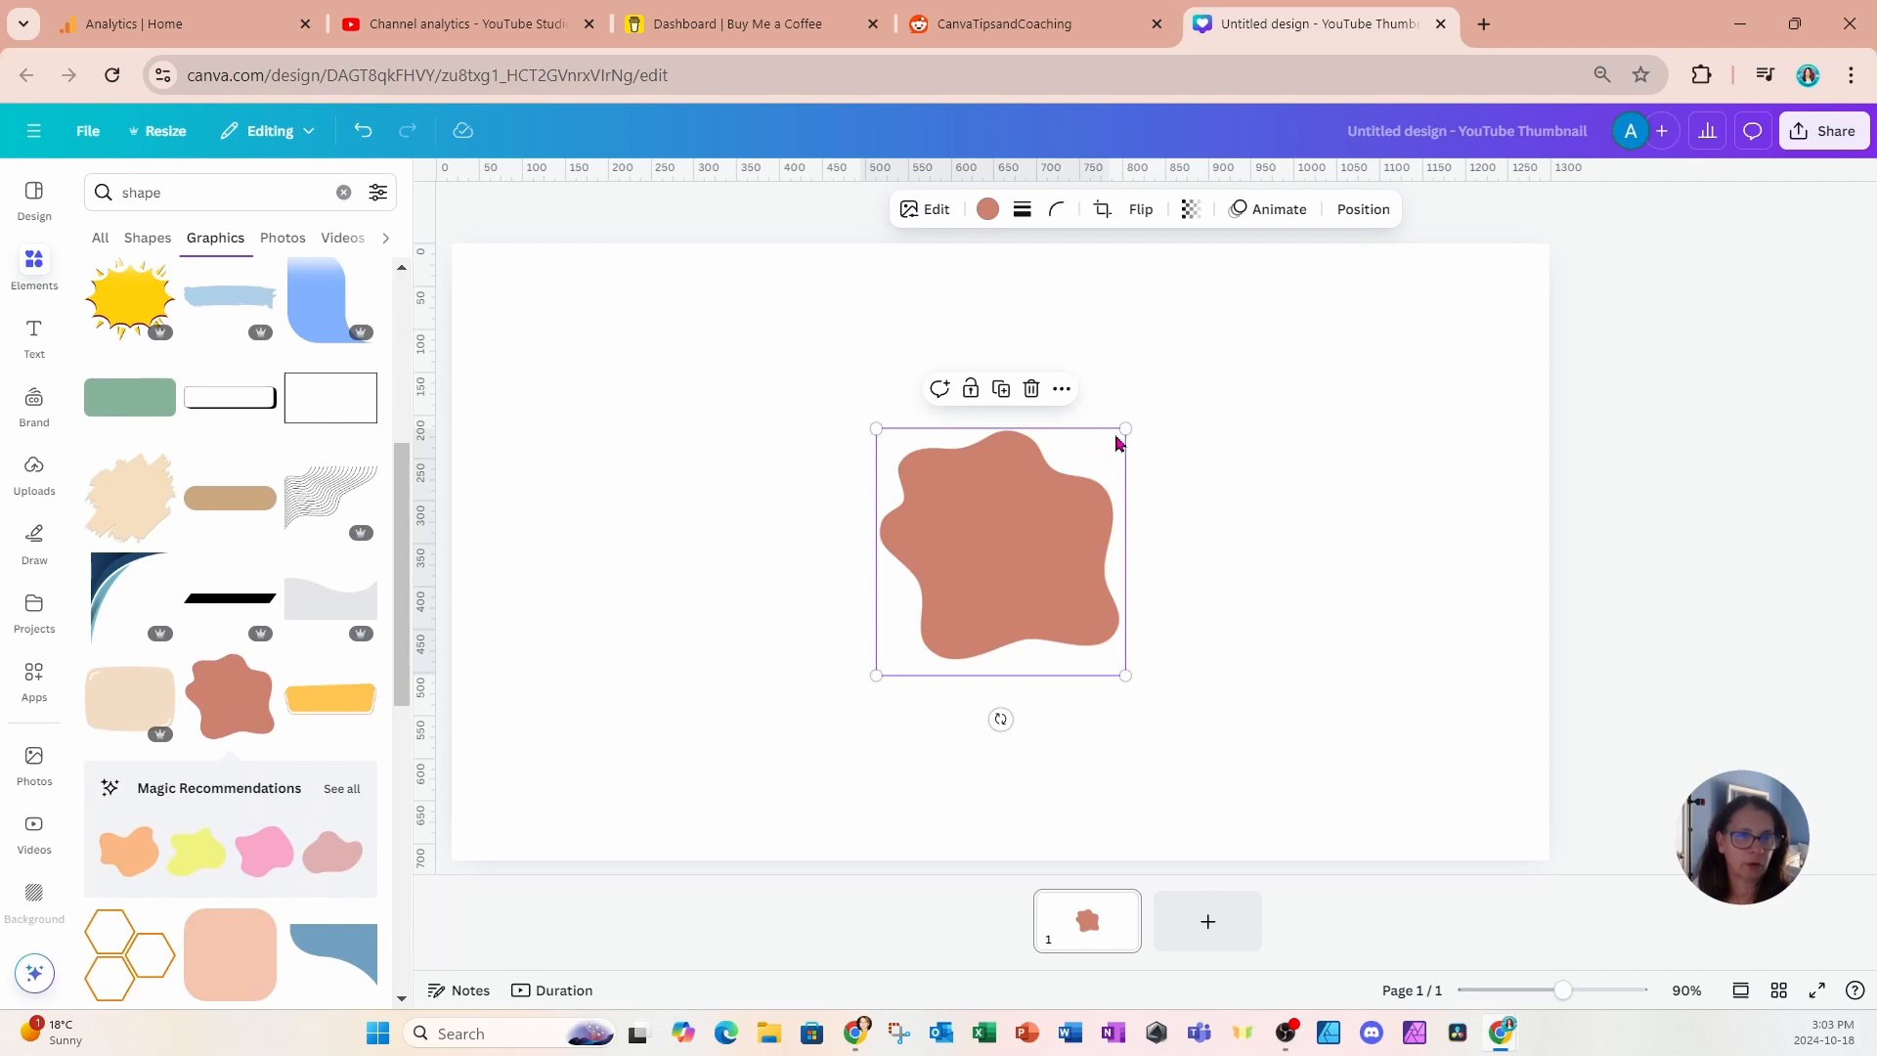
# Enlarge the blob to about 515 px wide around the page centre and recolour it solid red.
pyautogui.moveTo(1126, 427); pyautogui.dragTo(1215, 339)
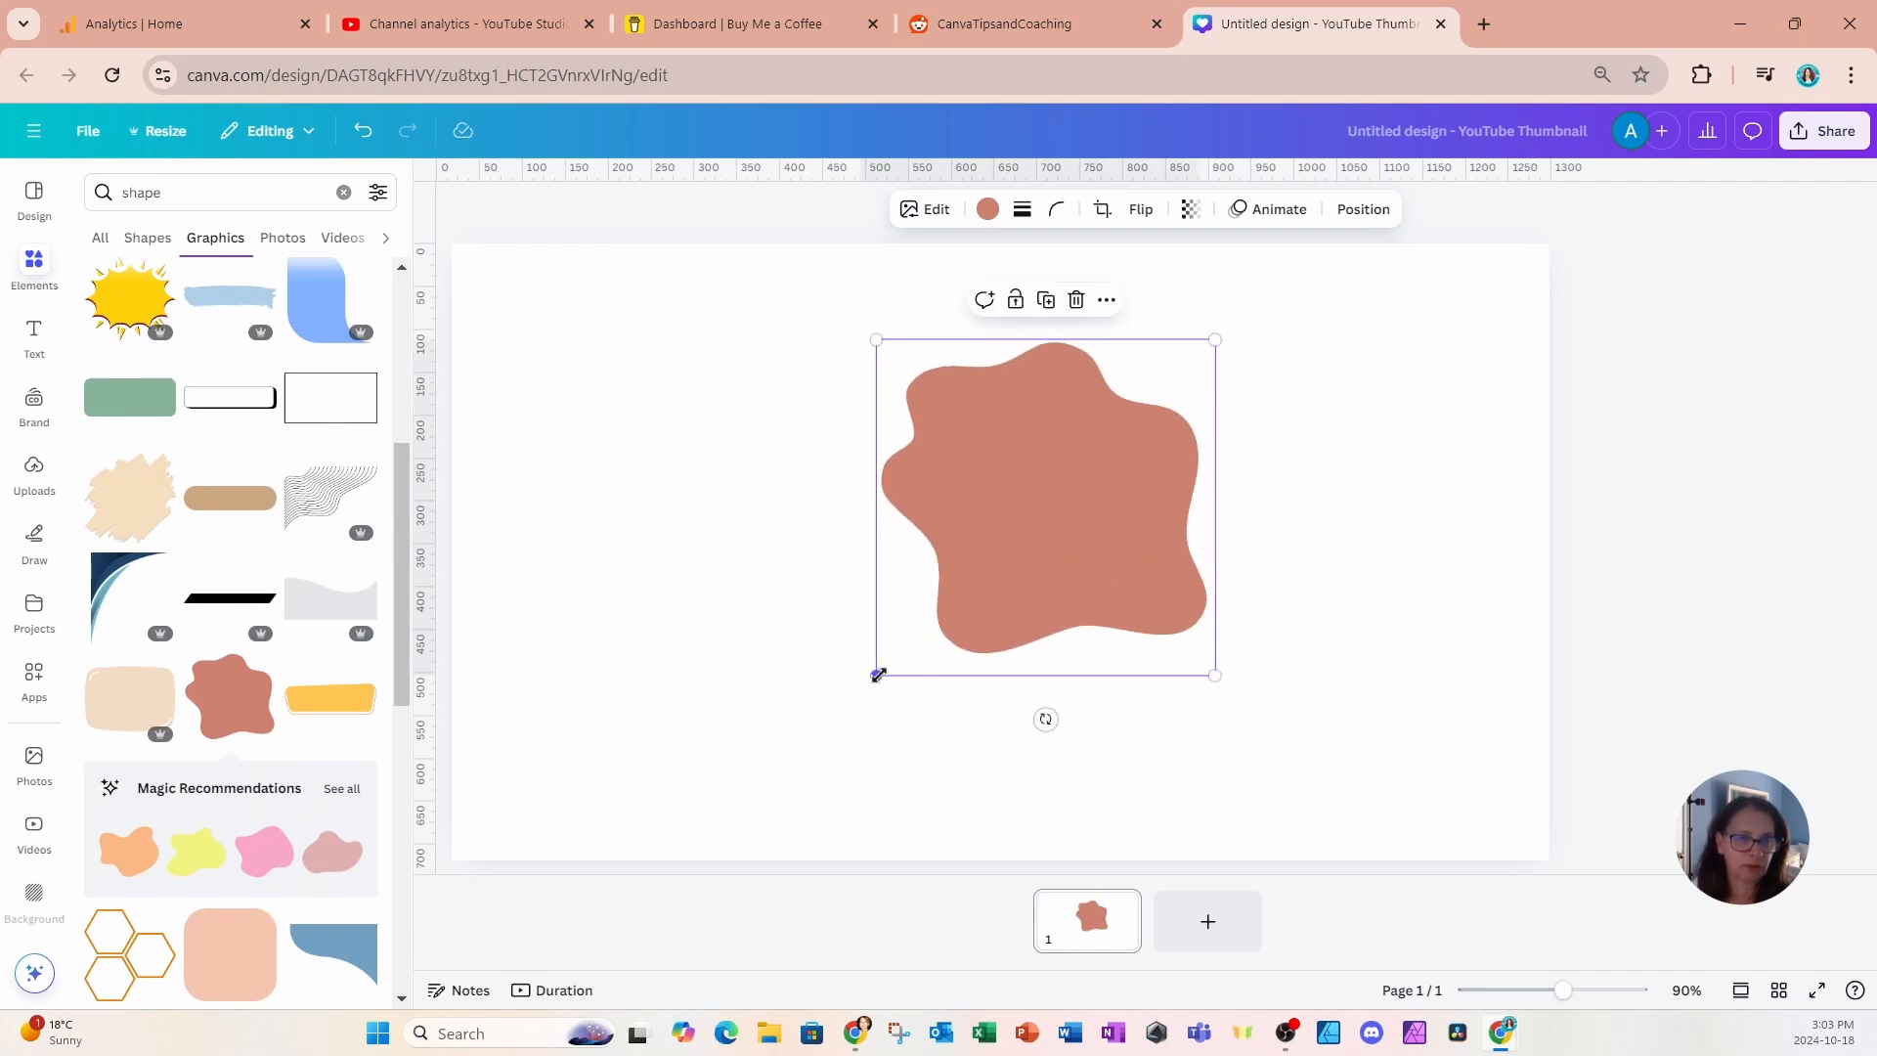
pyautogui.moveTo(877, 675); pyautogui.dragTo(774, 778)
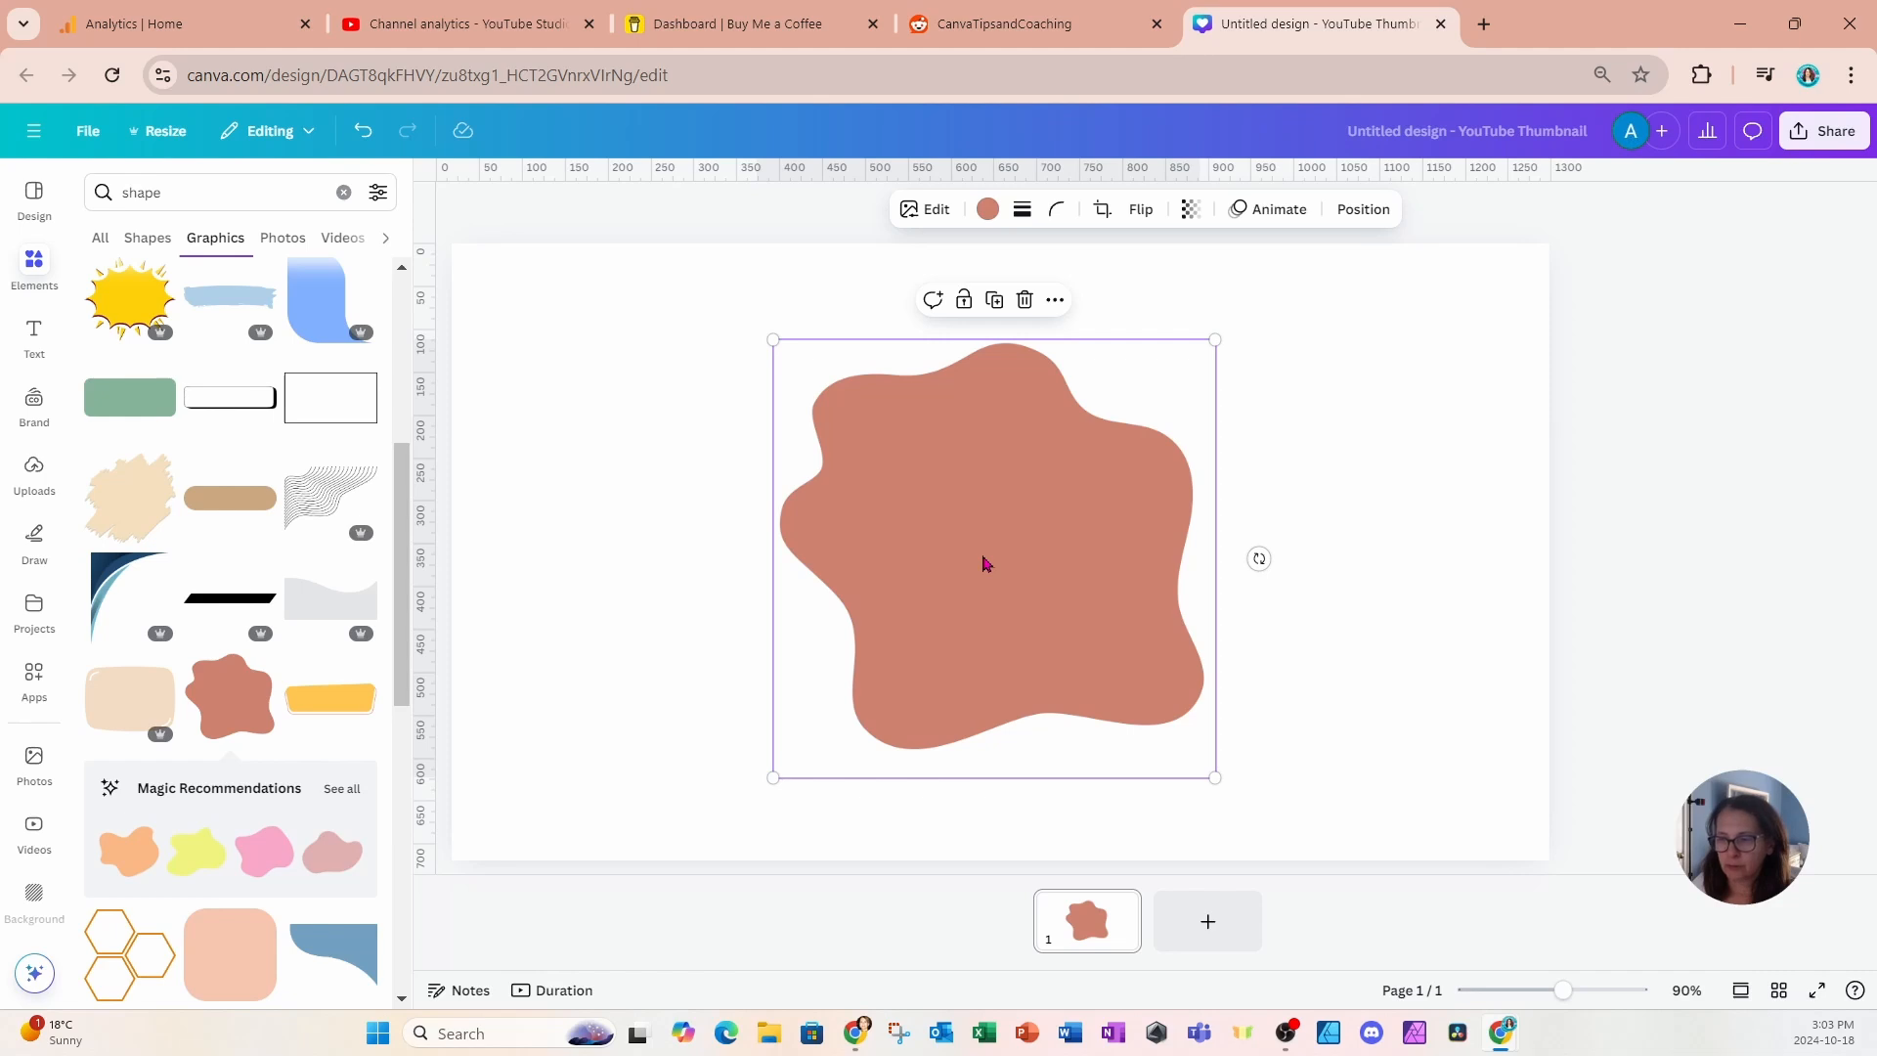
pyautogui.click(988, 209)
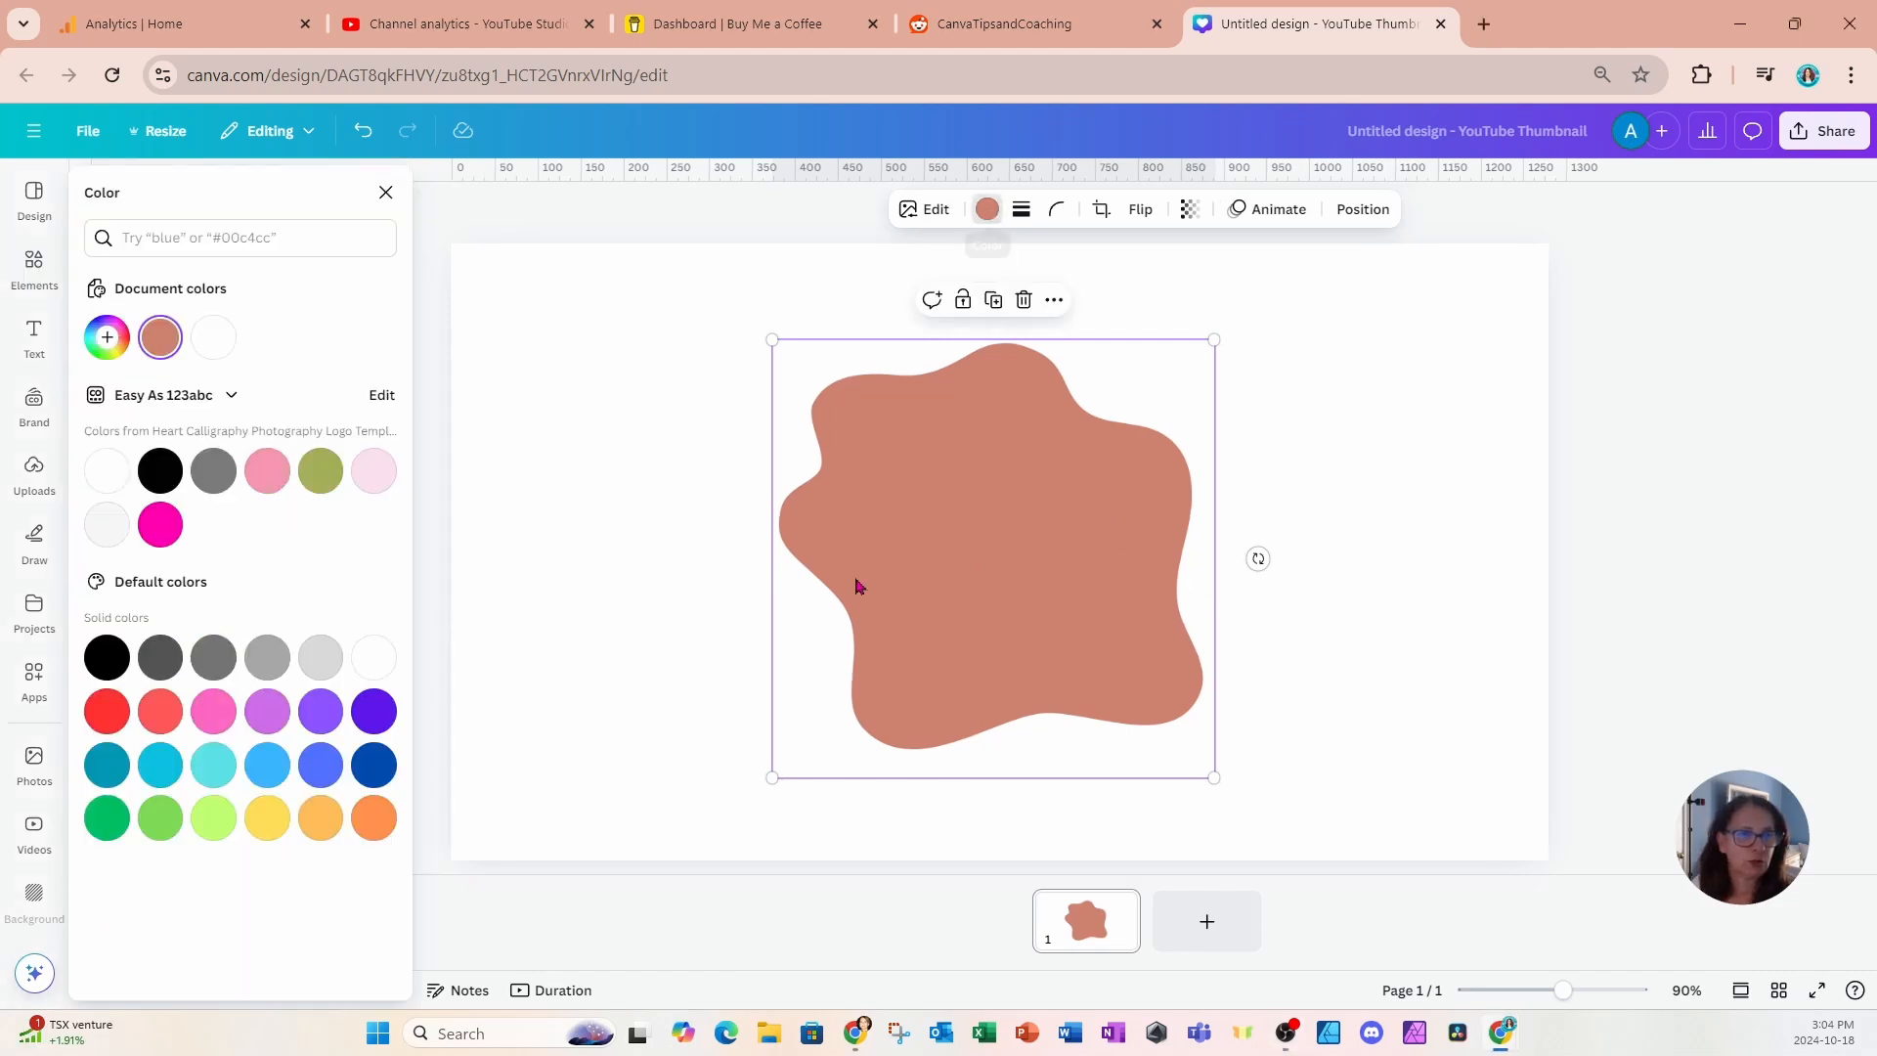
pyautogui.click(108, 714)
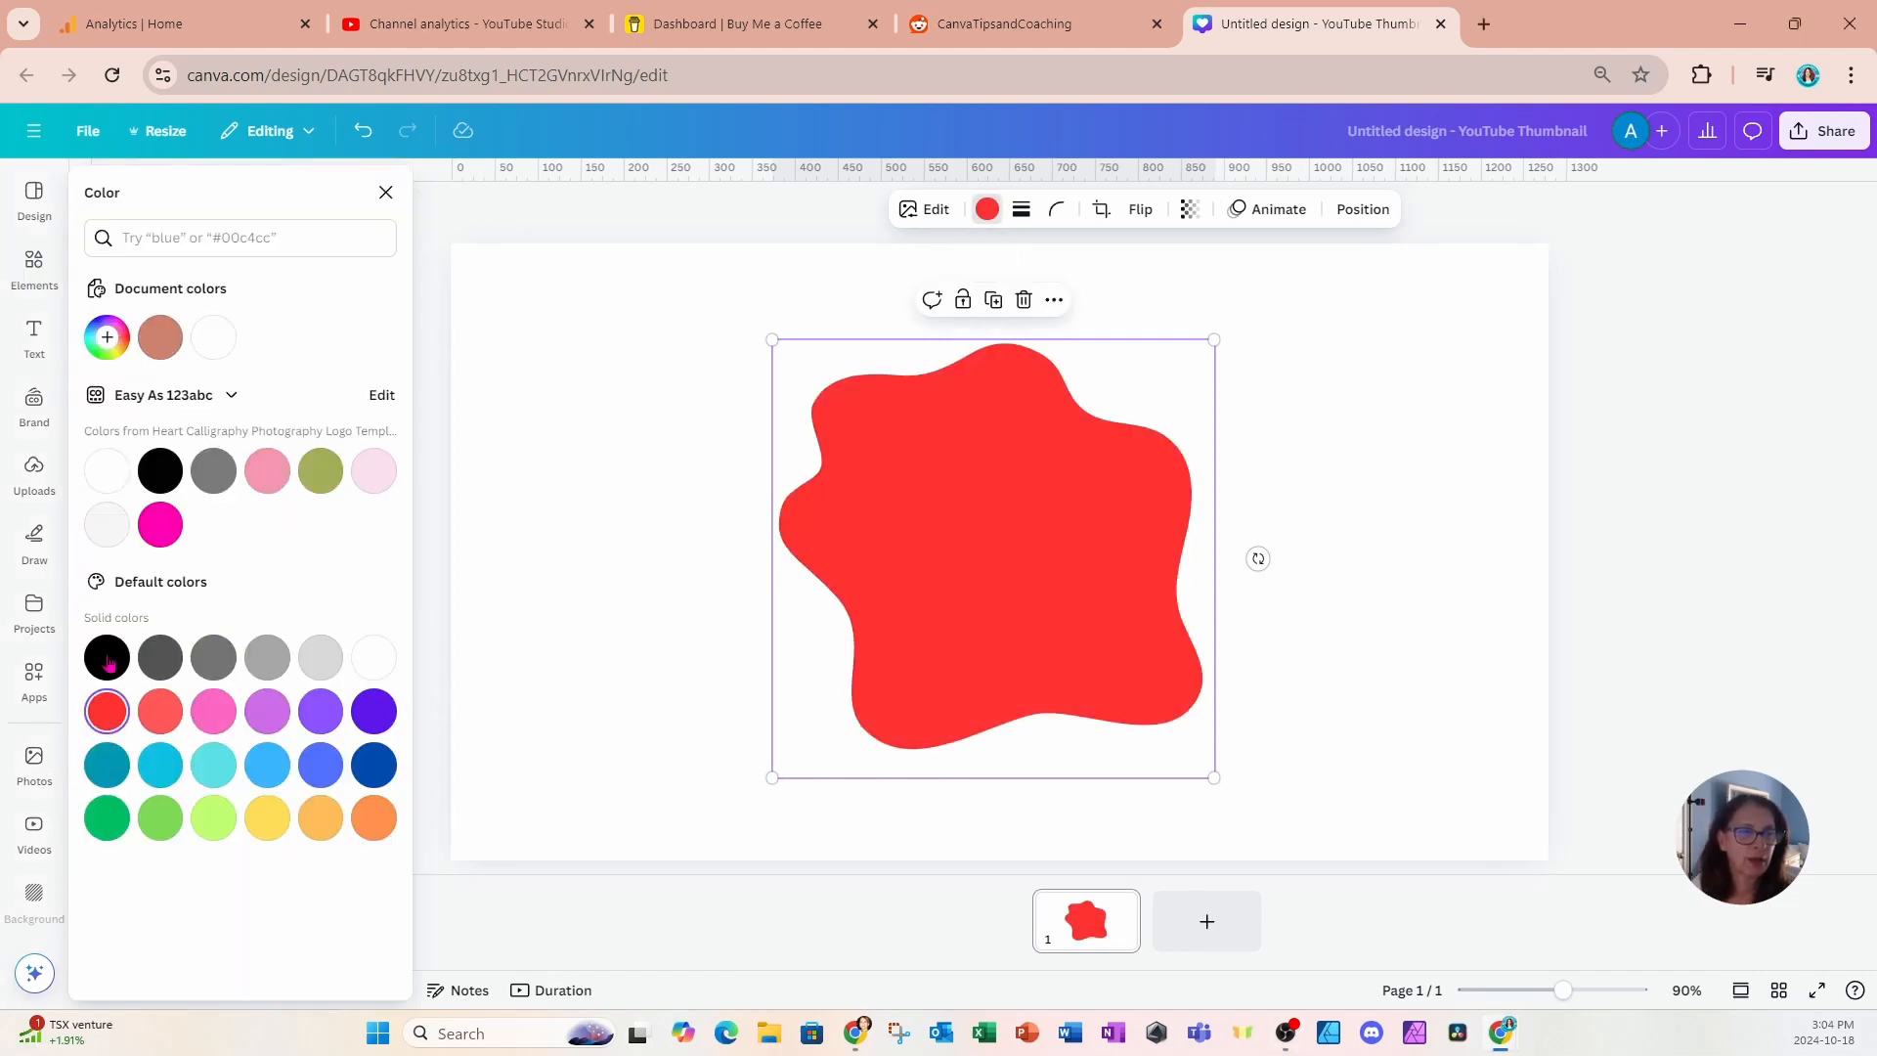
# Add a heading text box reading "Beautiful!".
pyautogui.click(32, 344)
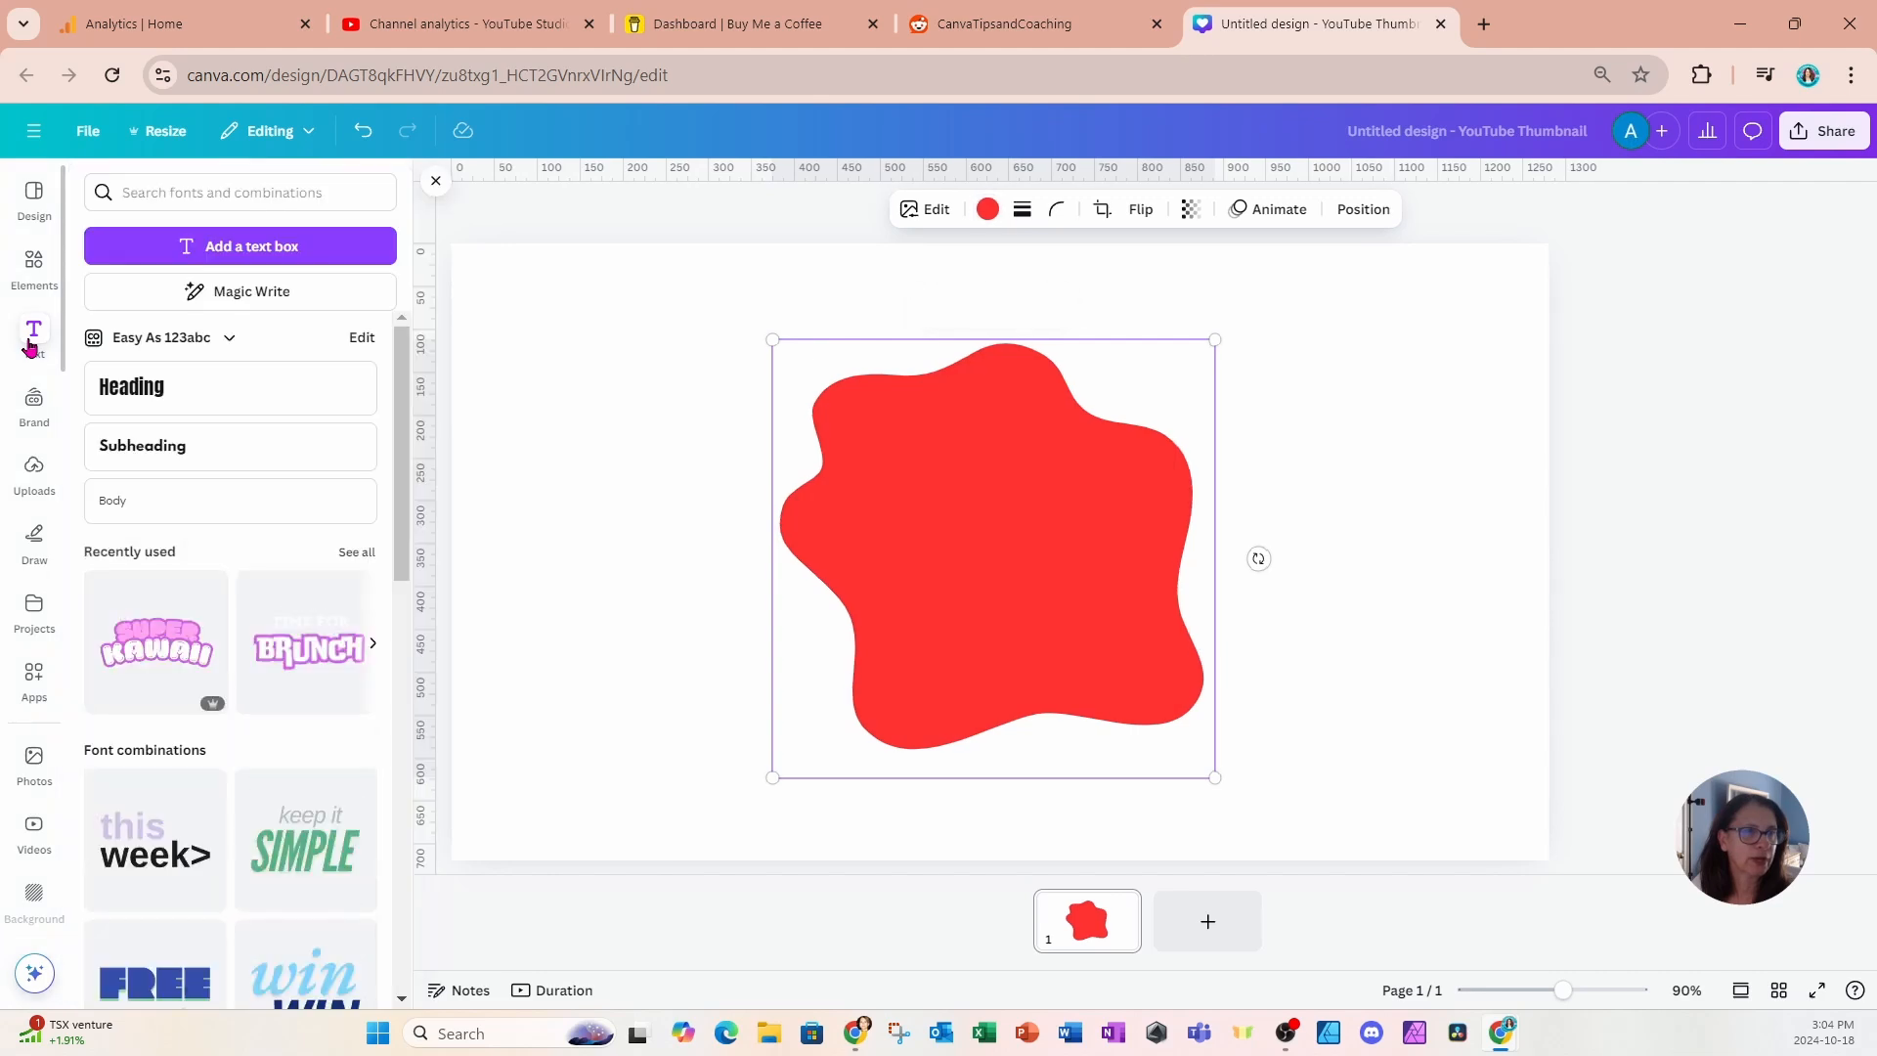
pyautogui.click(115, 392)
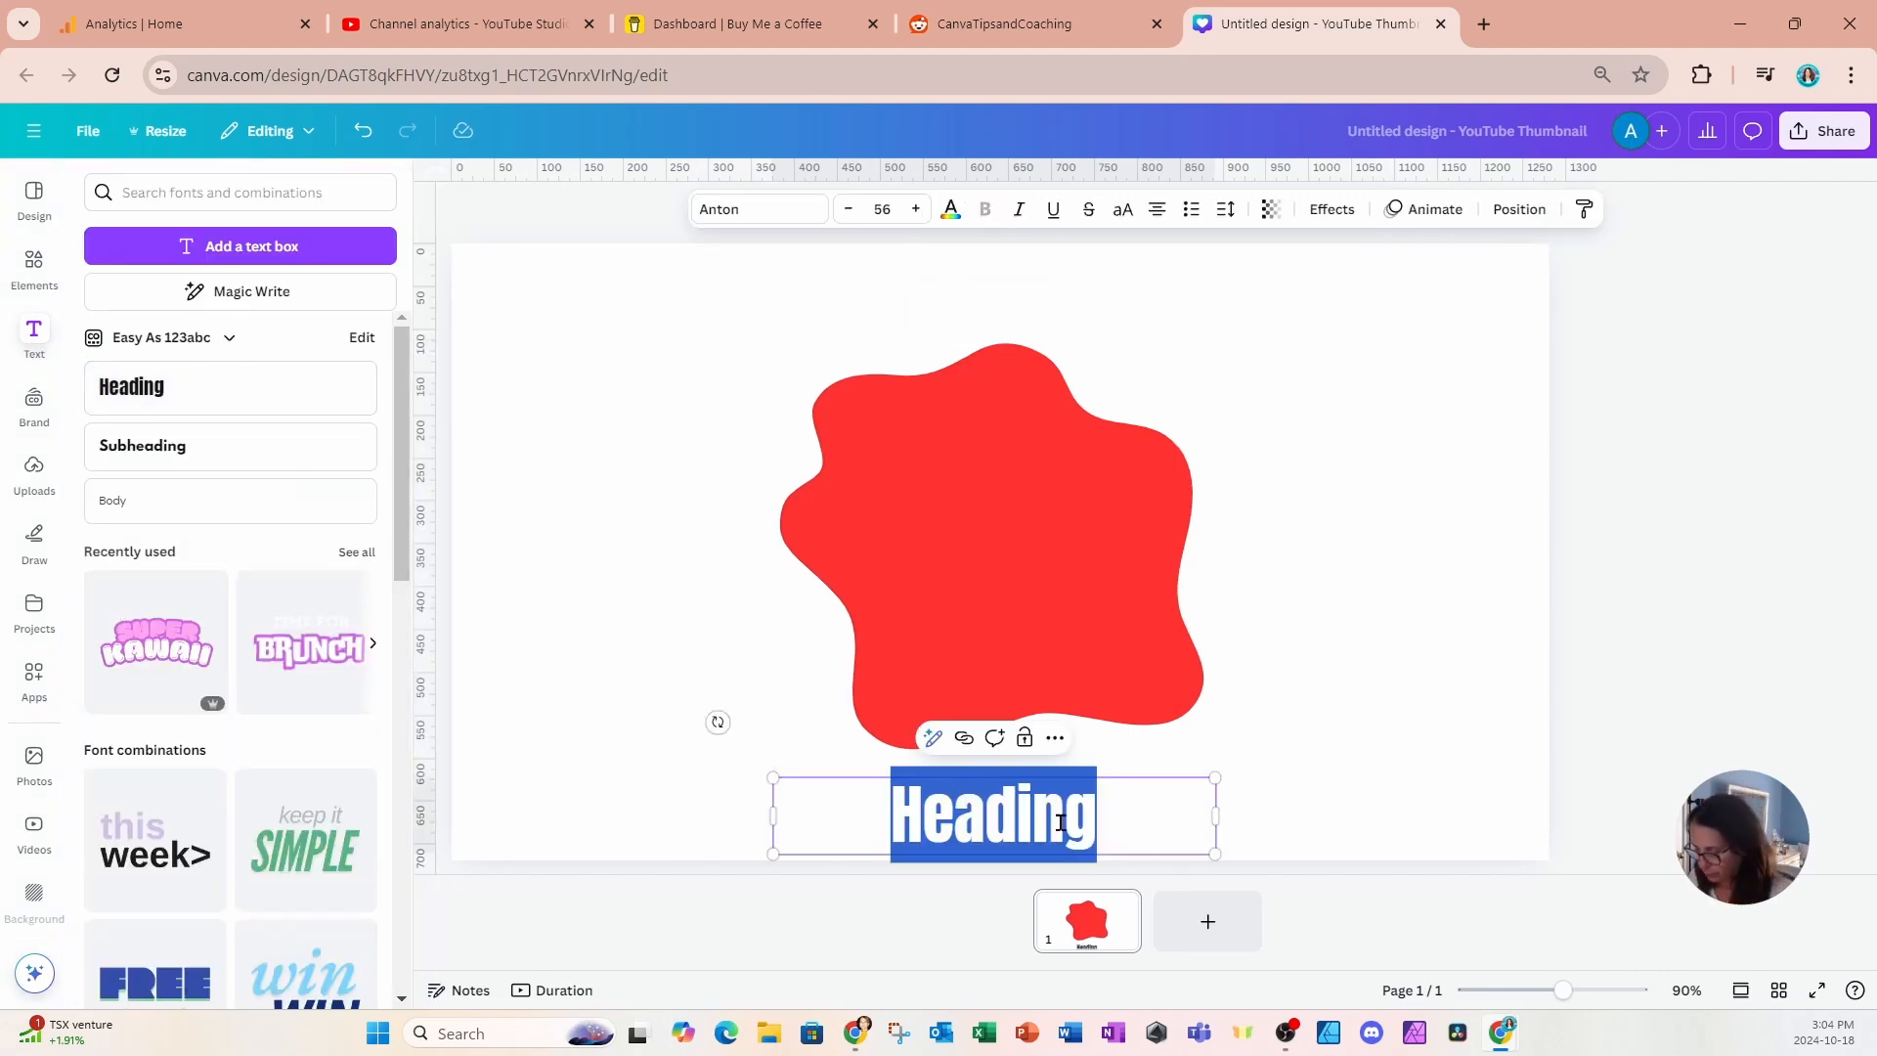
pyautogui.write('Bea')
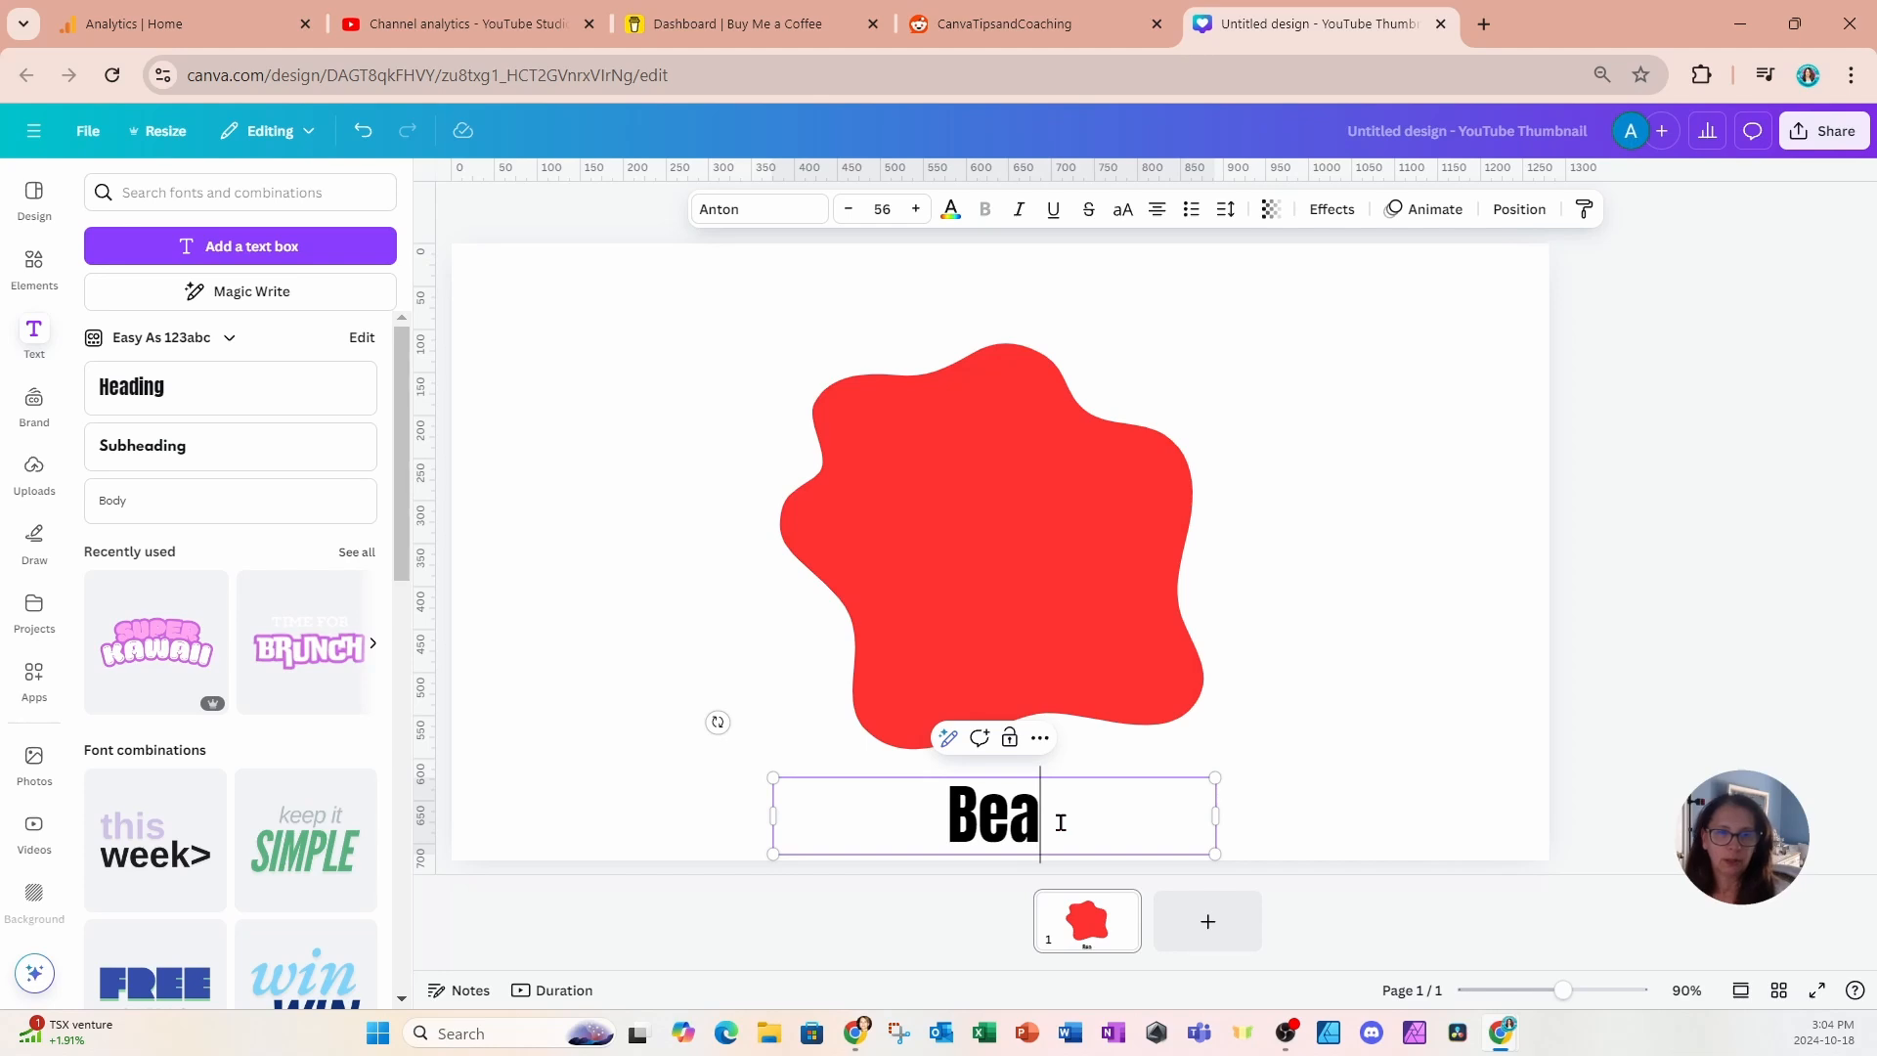
pyautogui.write('ut')
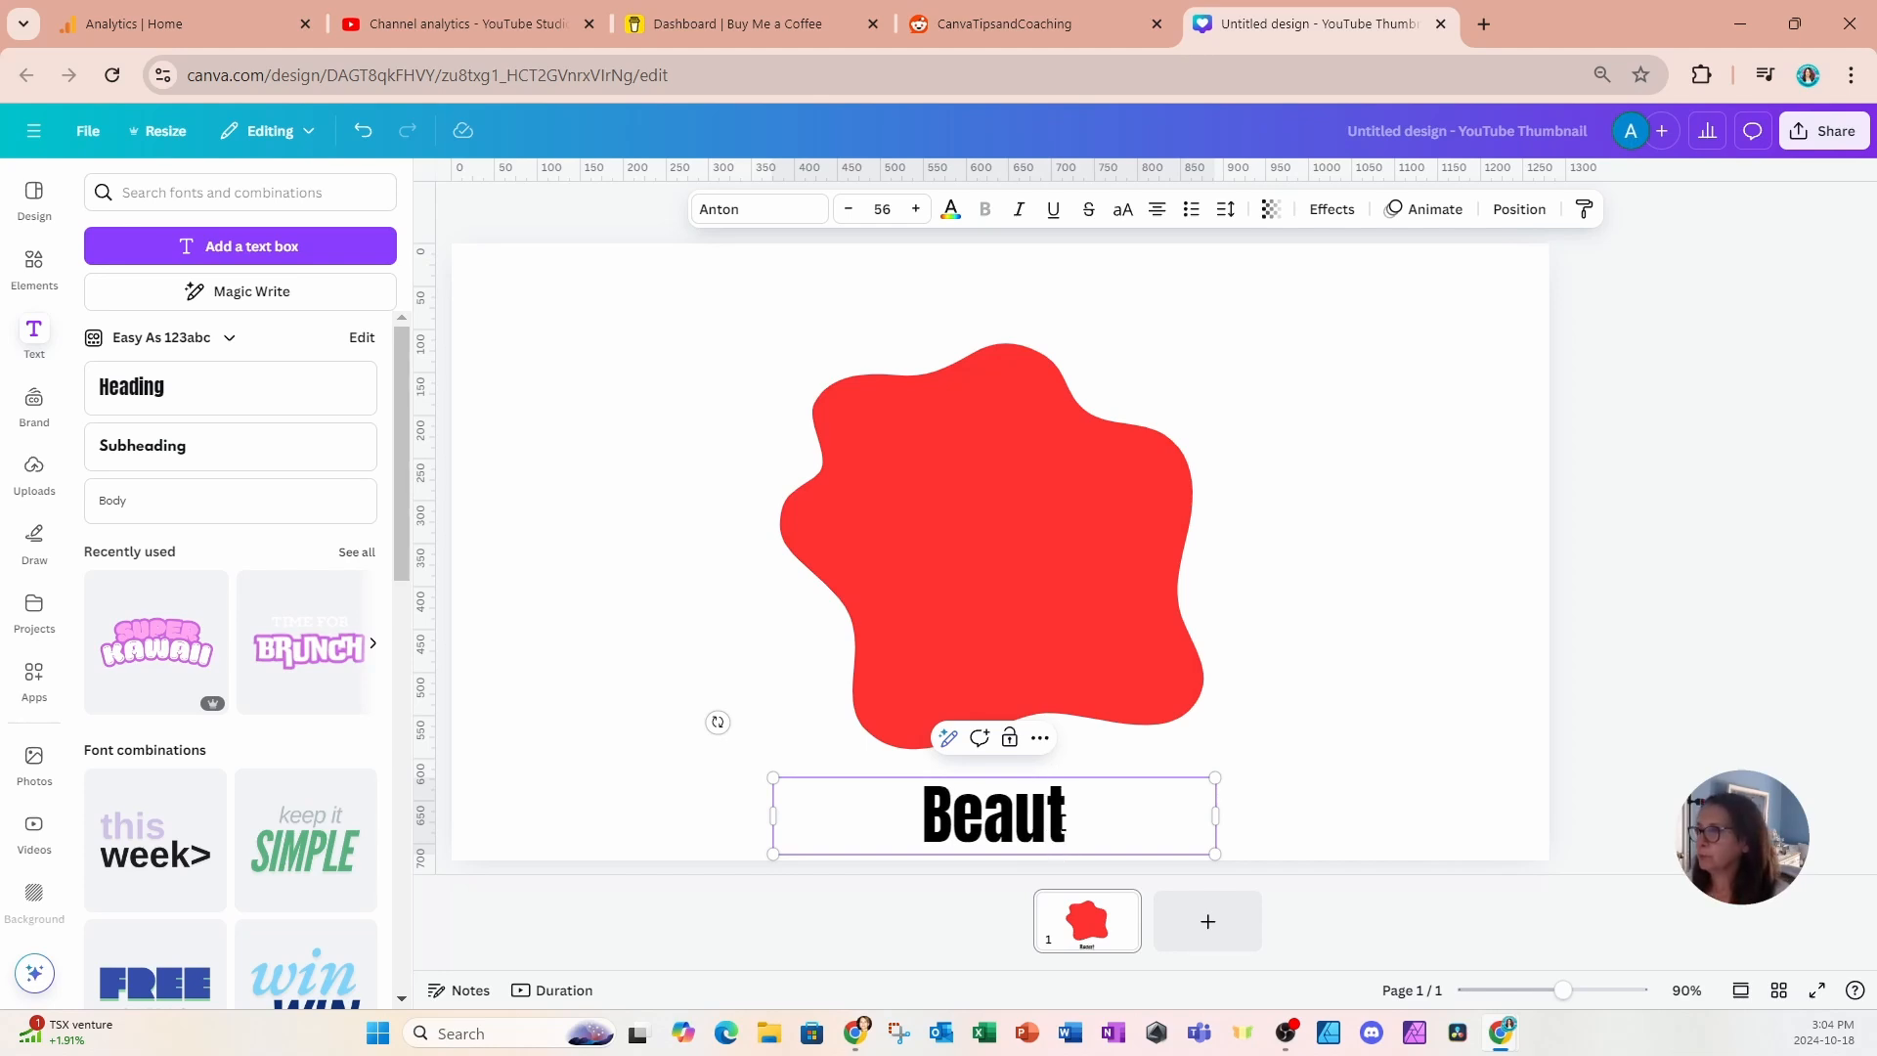
pyautogui.write('iful')
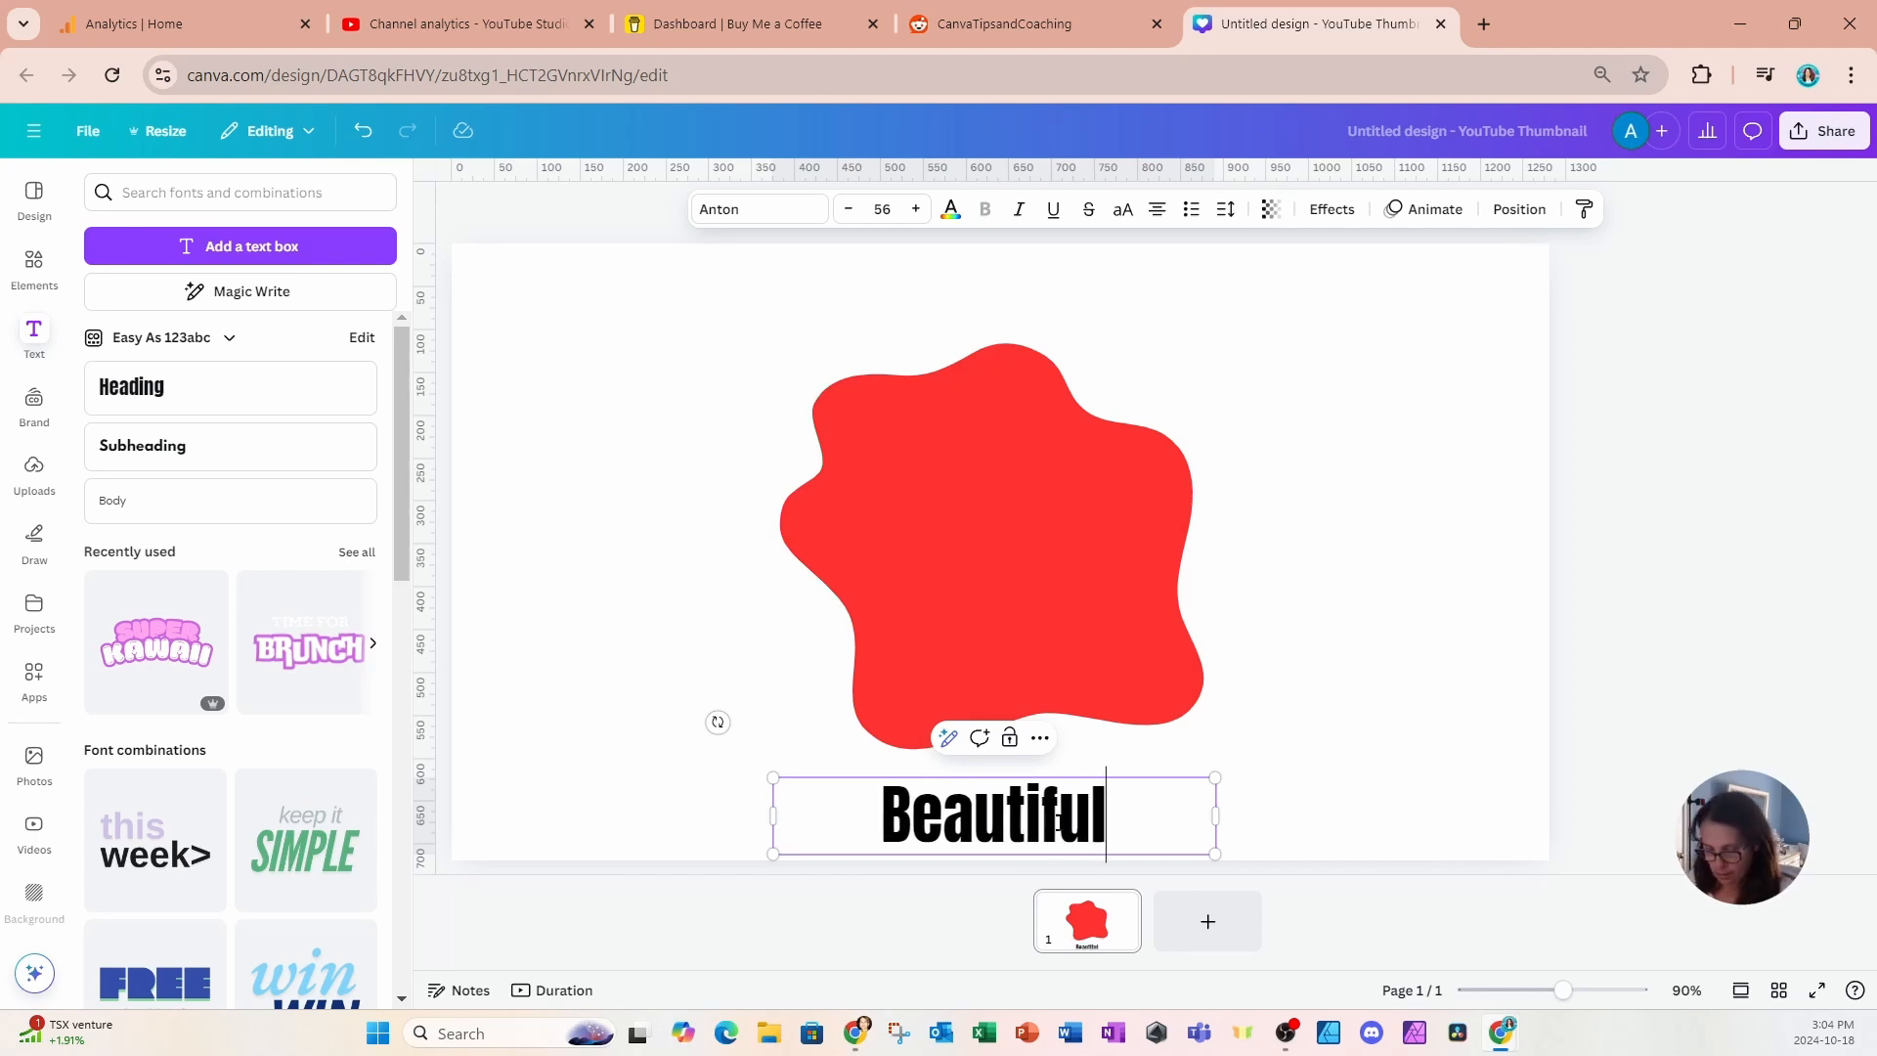
pyautogui.write('!')
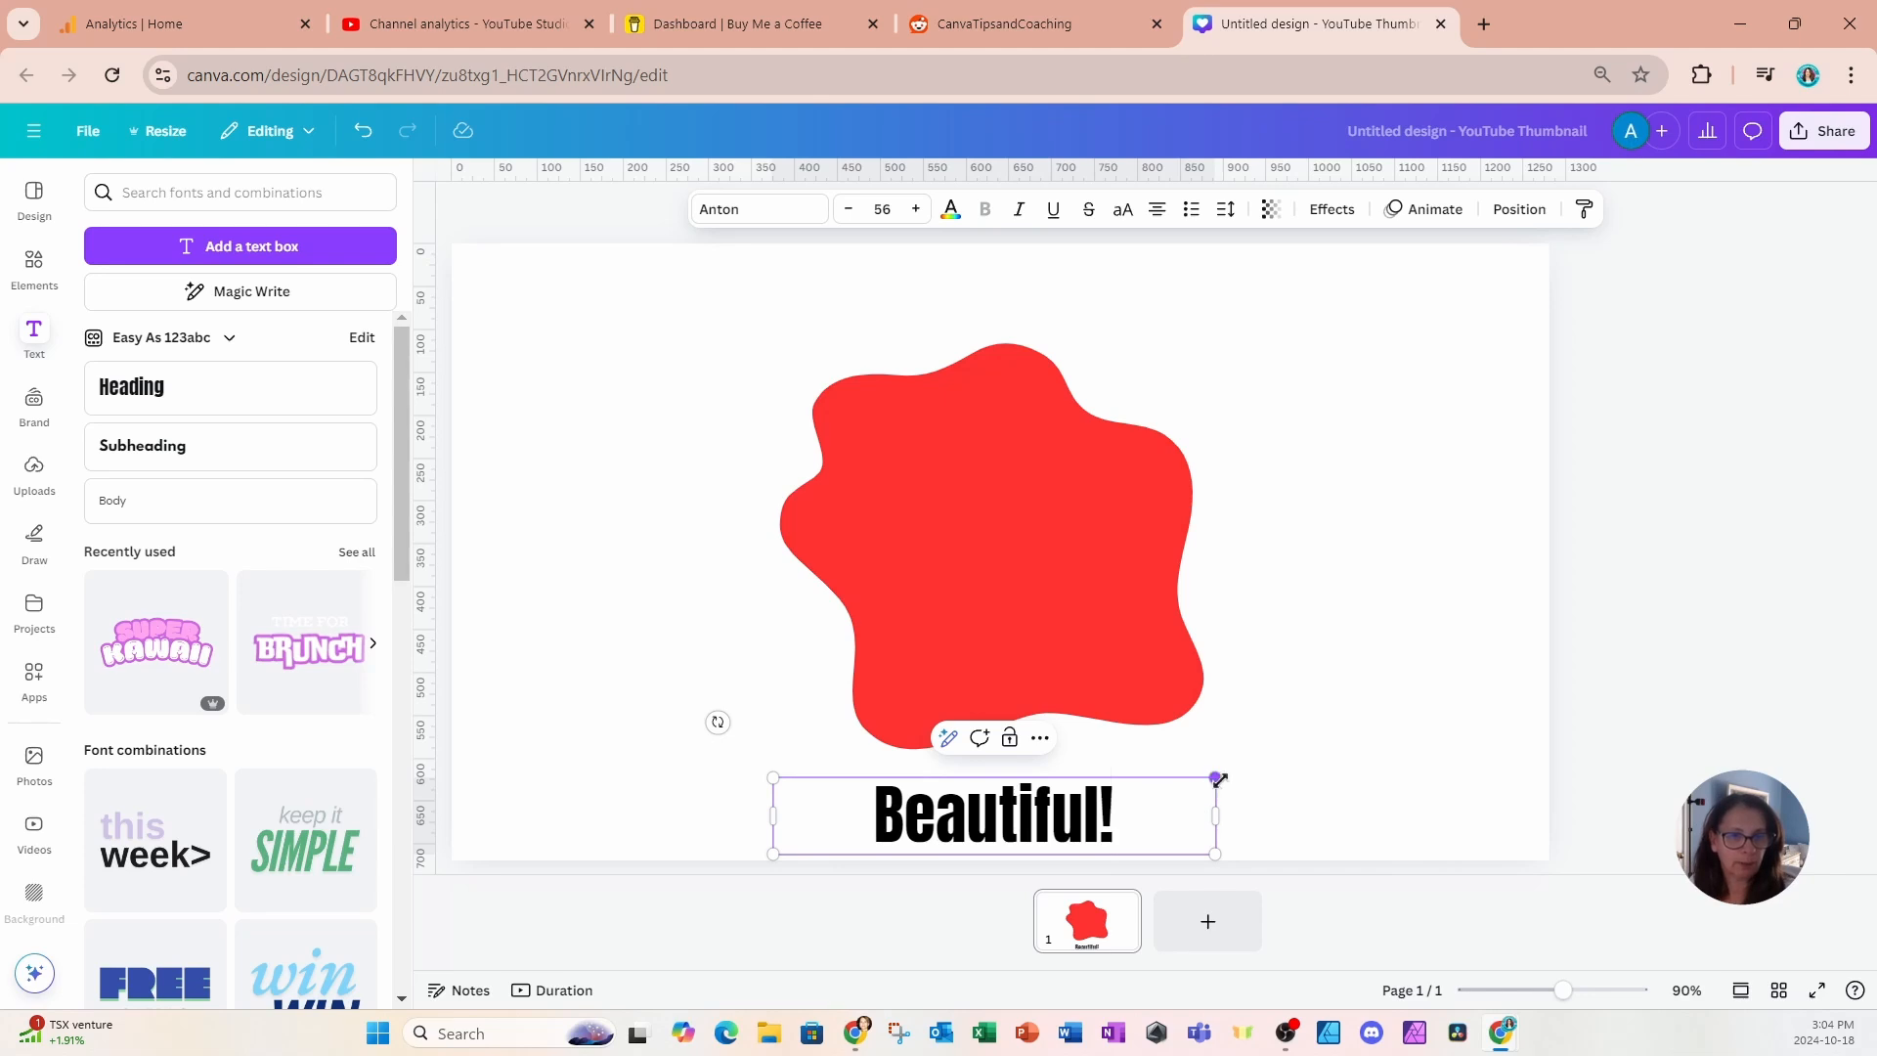
# Place the heading on the red blob, enlarge it to size 94.2, wrap it as "Beau / tiful!" and centre it horizontally.
pyautogui.moveTo(1215, 815); pyautogui.dragTo(1026, 470)
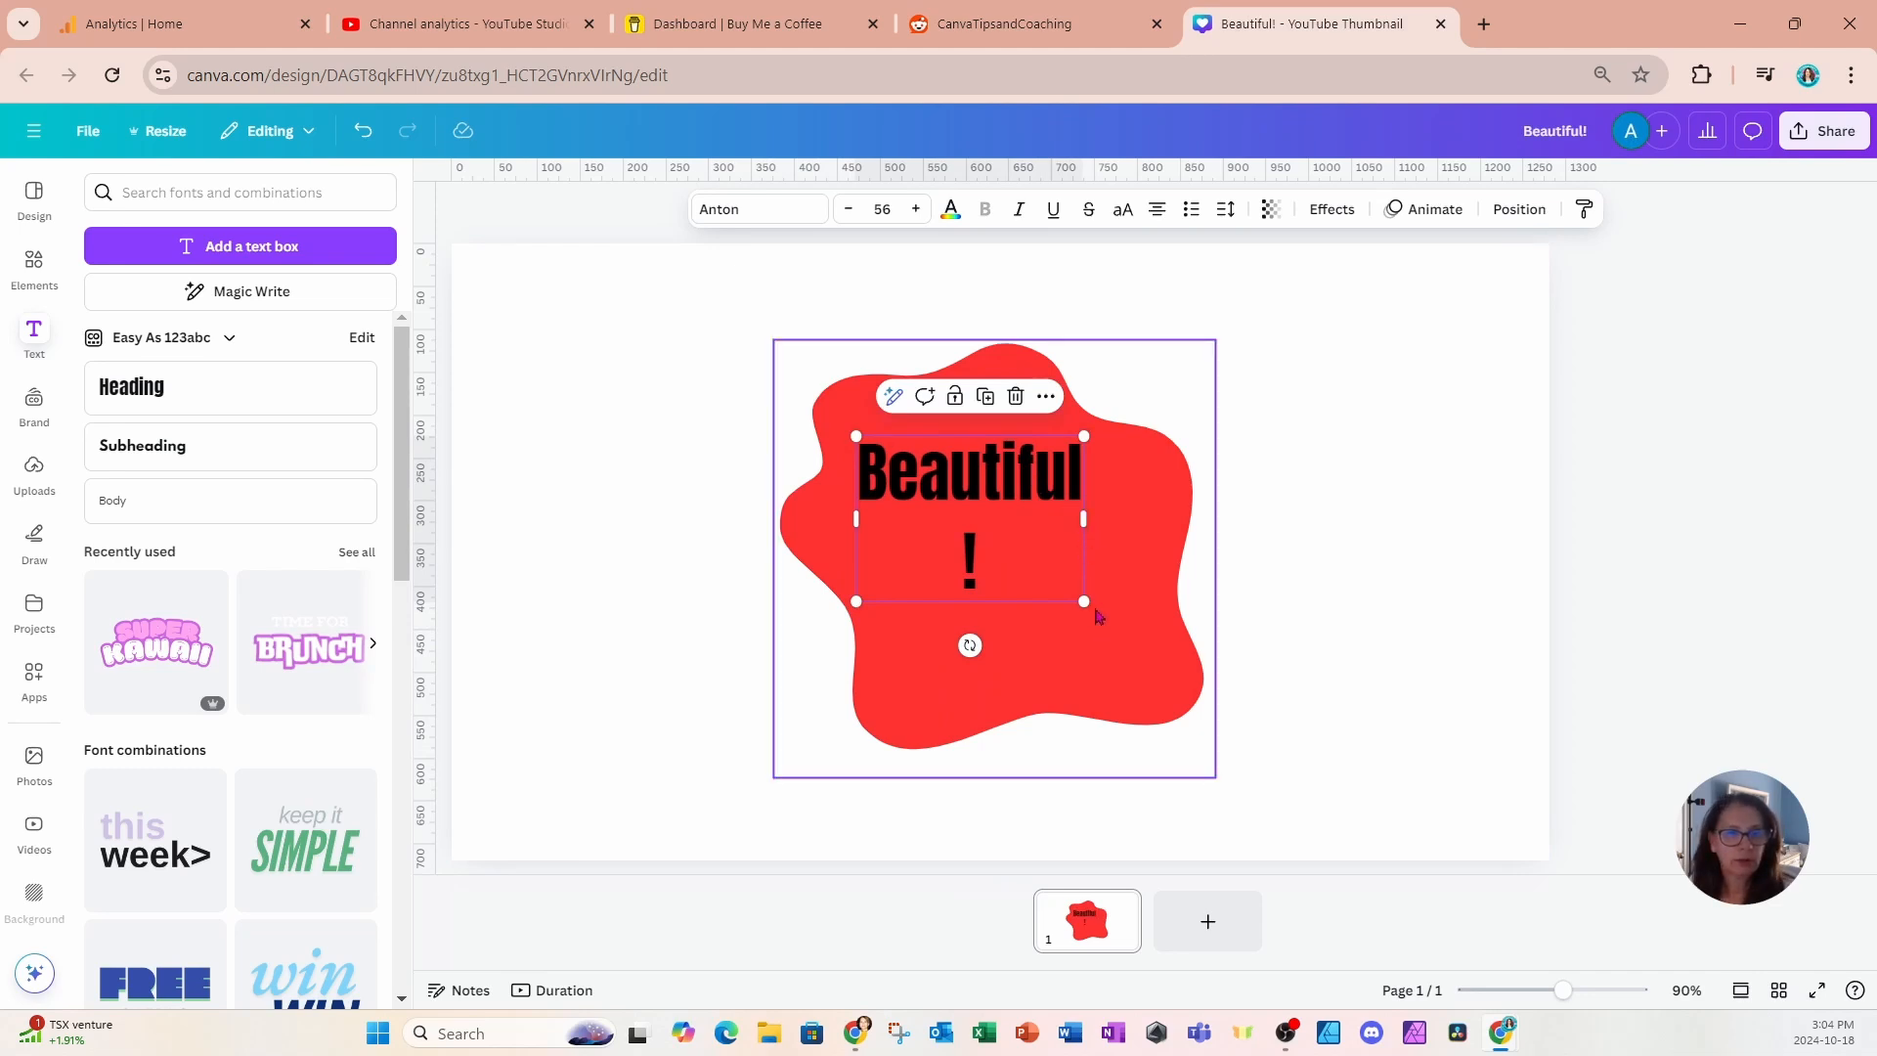
pyautogui.moveTo(1086, 602); pyautogui.dragTo(1267, 735)
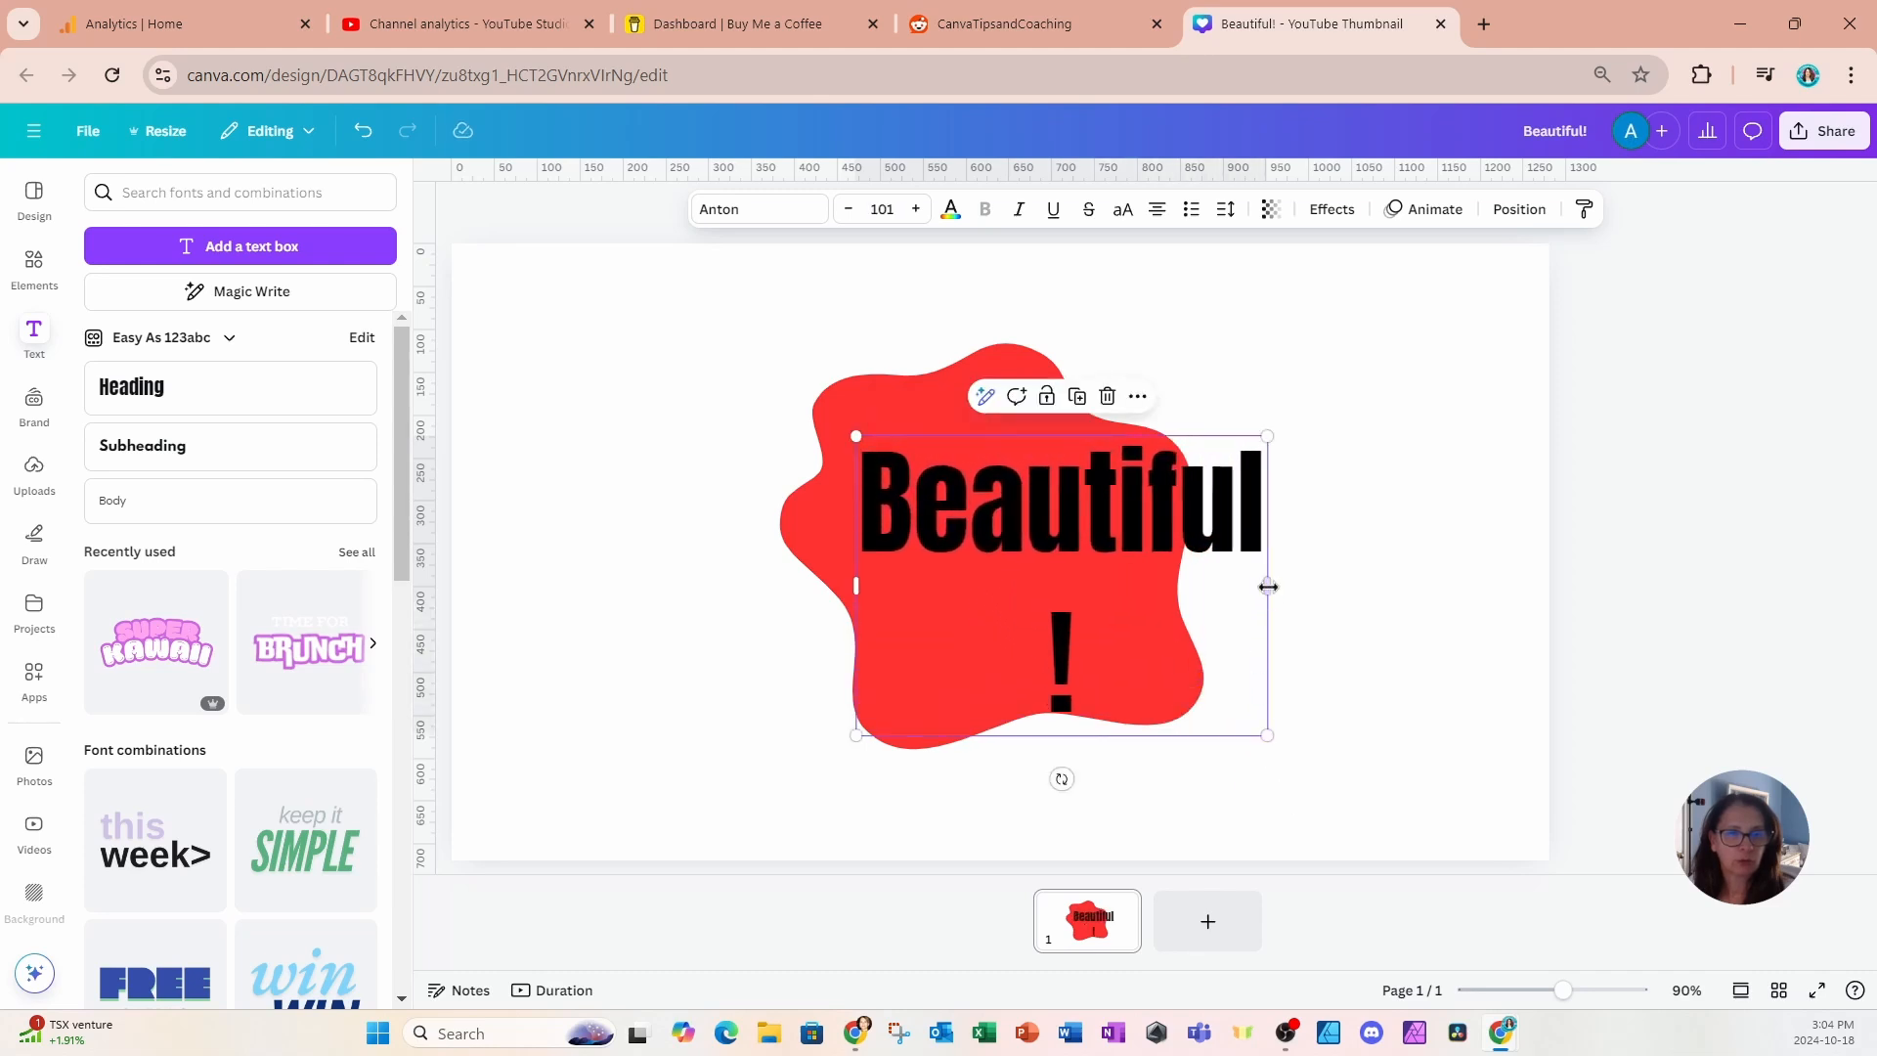
pyautogui.moveTo(1268, 587); pyautogui.dragTo(1124, 582)
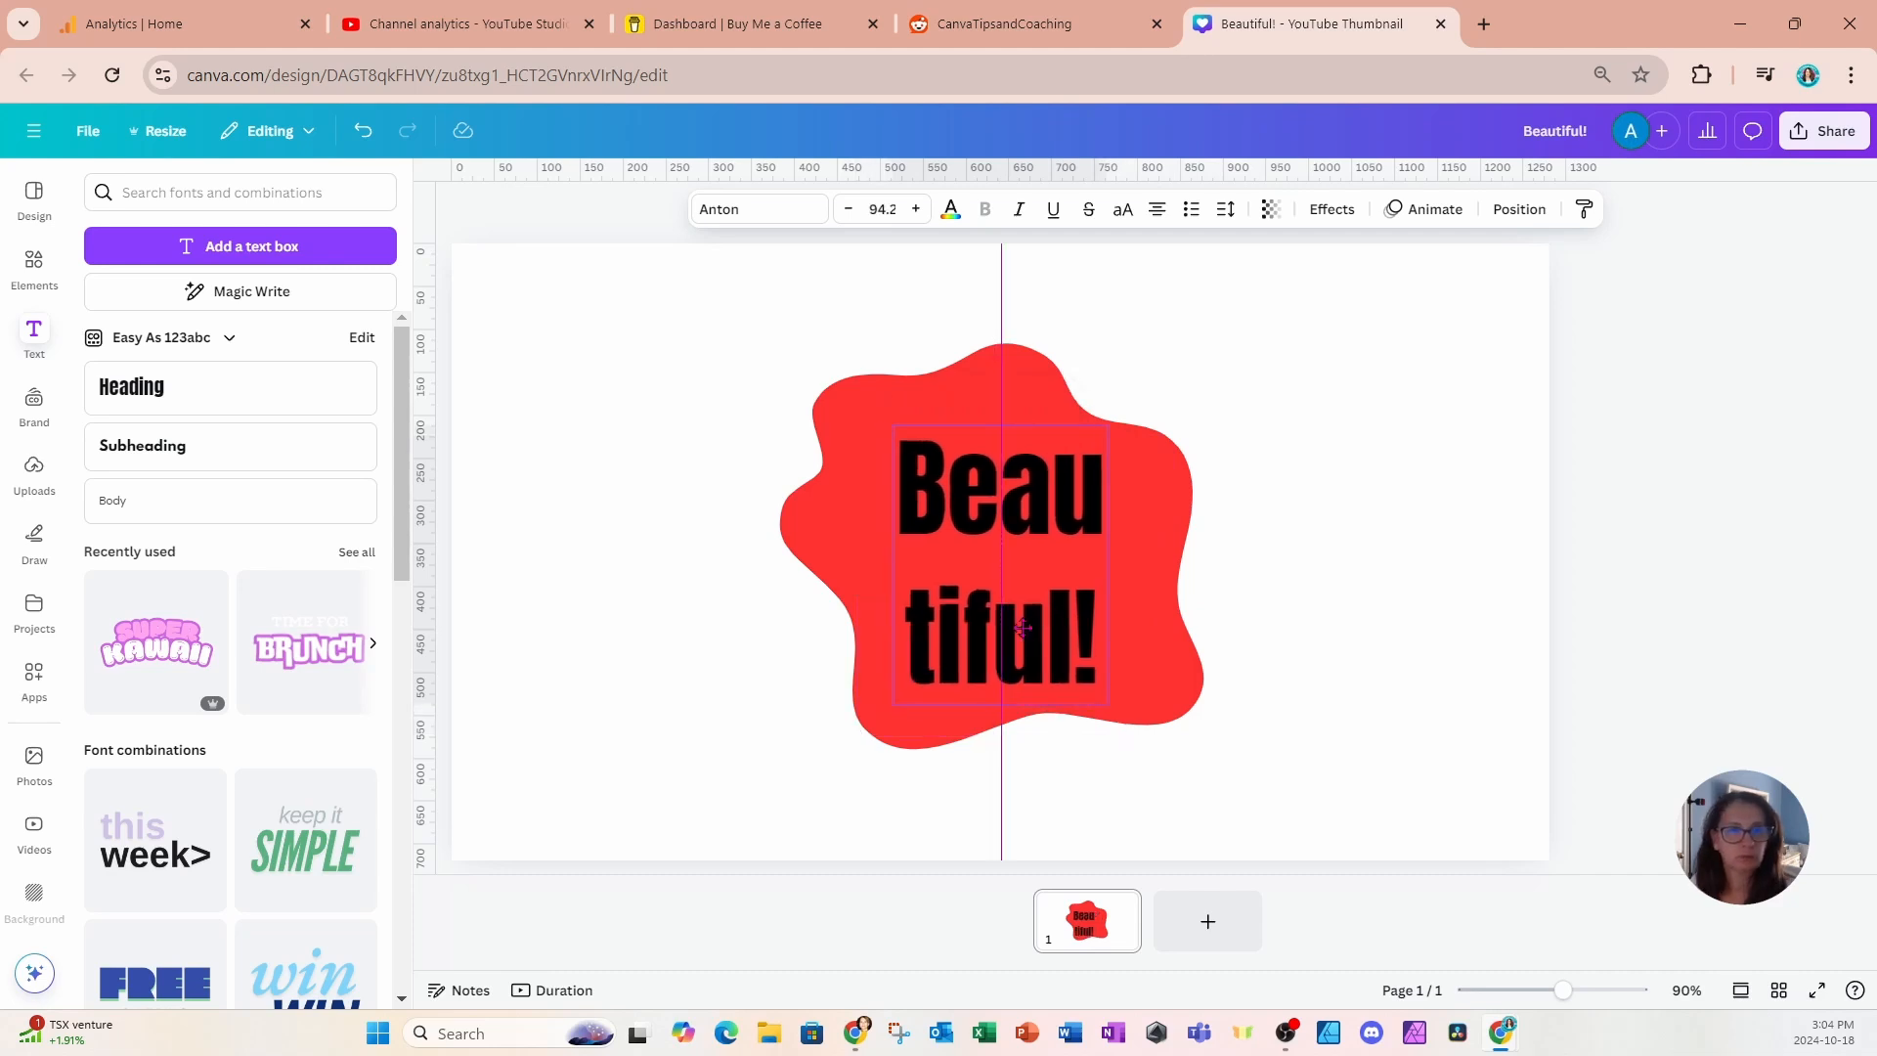
pyautogui.moveTo(1026, 640); pyautogui.dragTo(1025, 624)
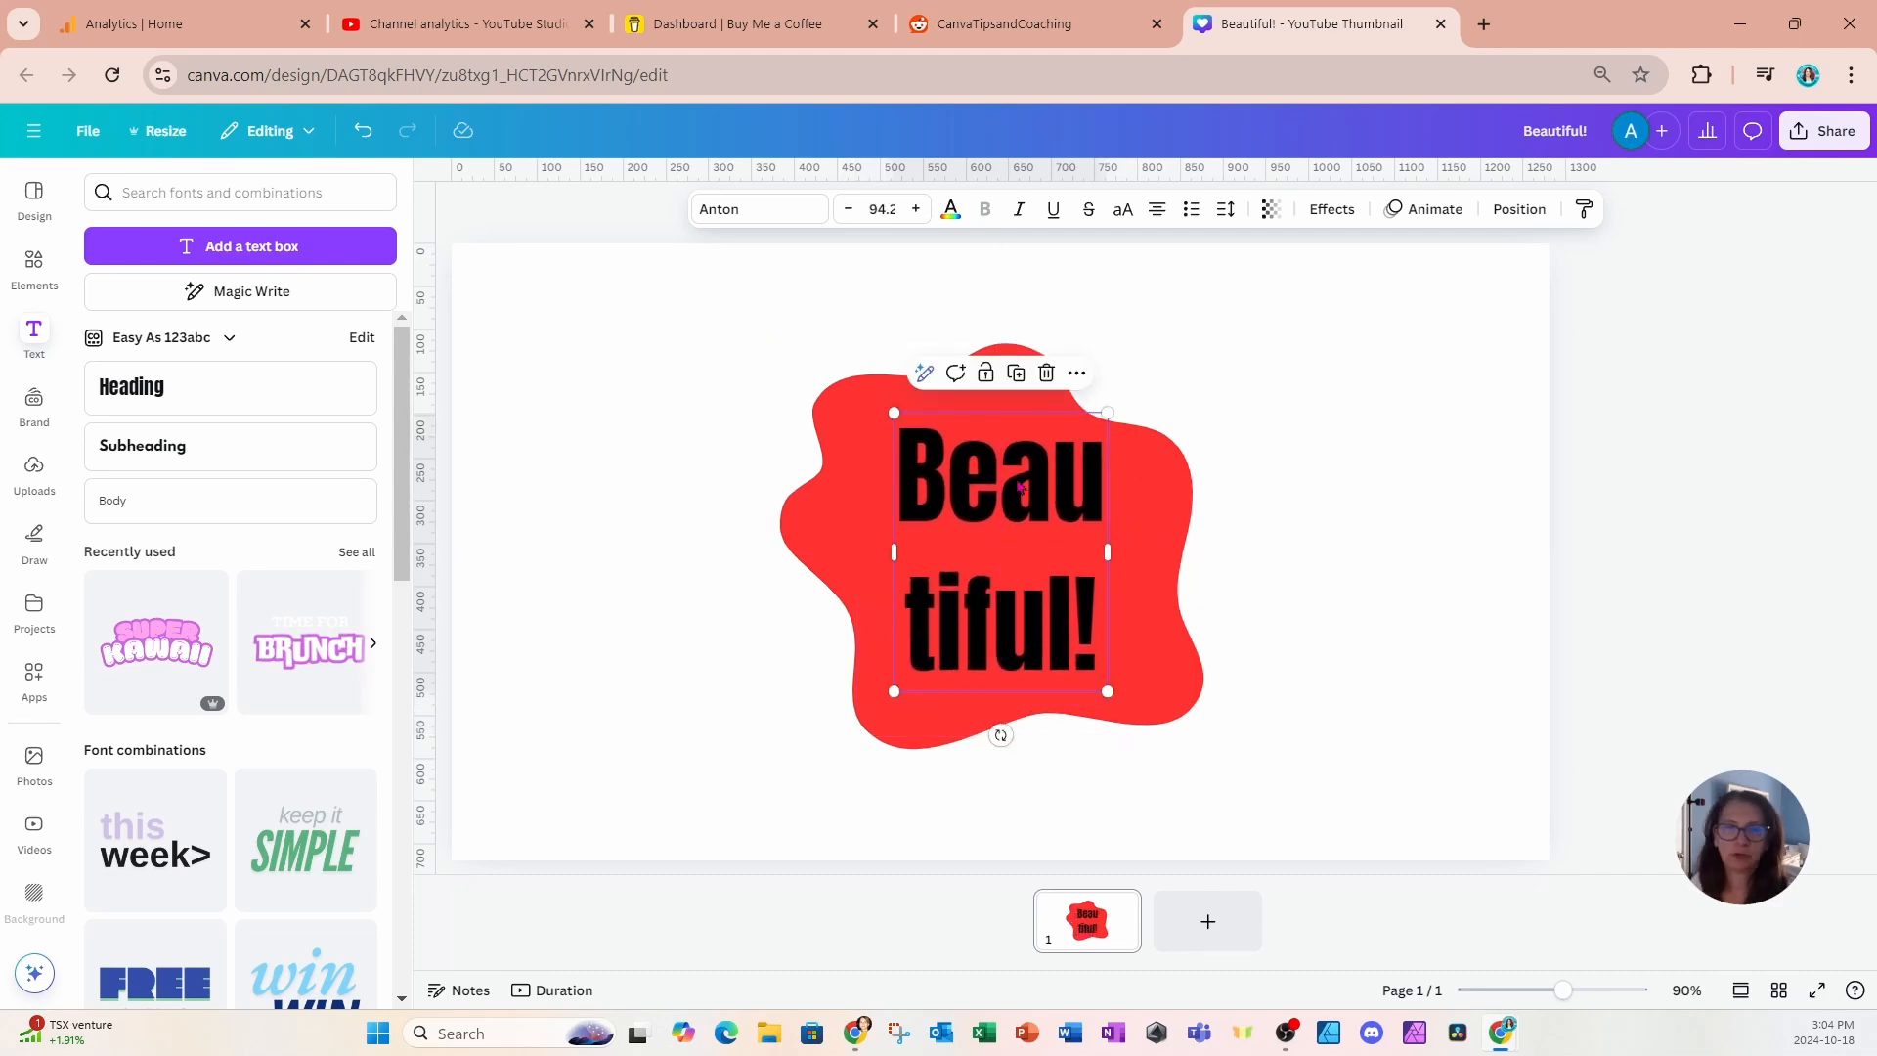
# Colour the "Beautiful!" text white and nudge it slightly left within the red blob.
pyautogui.click(950, 209)
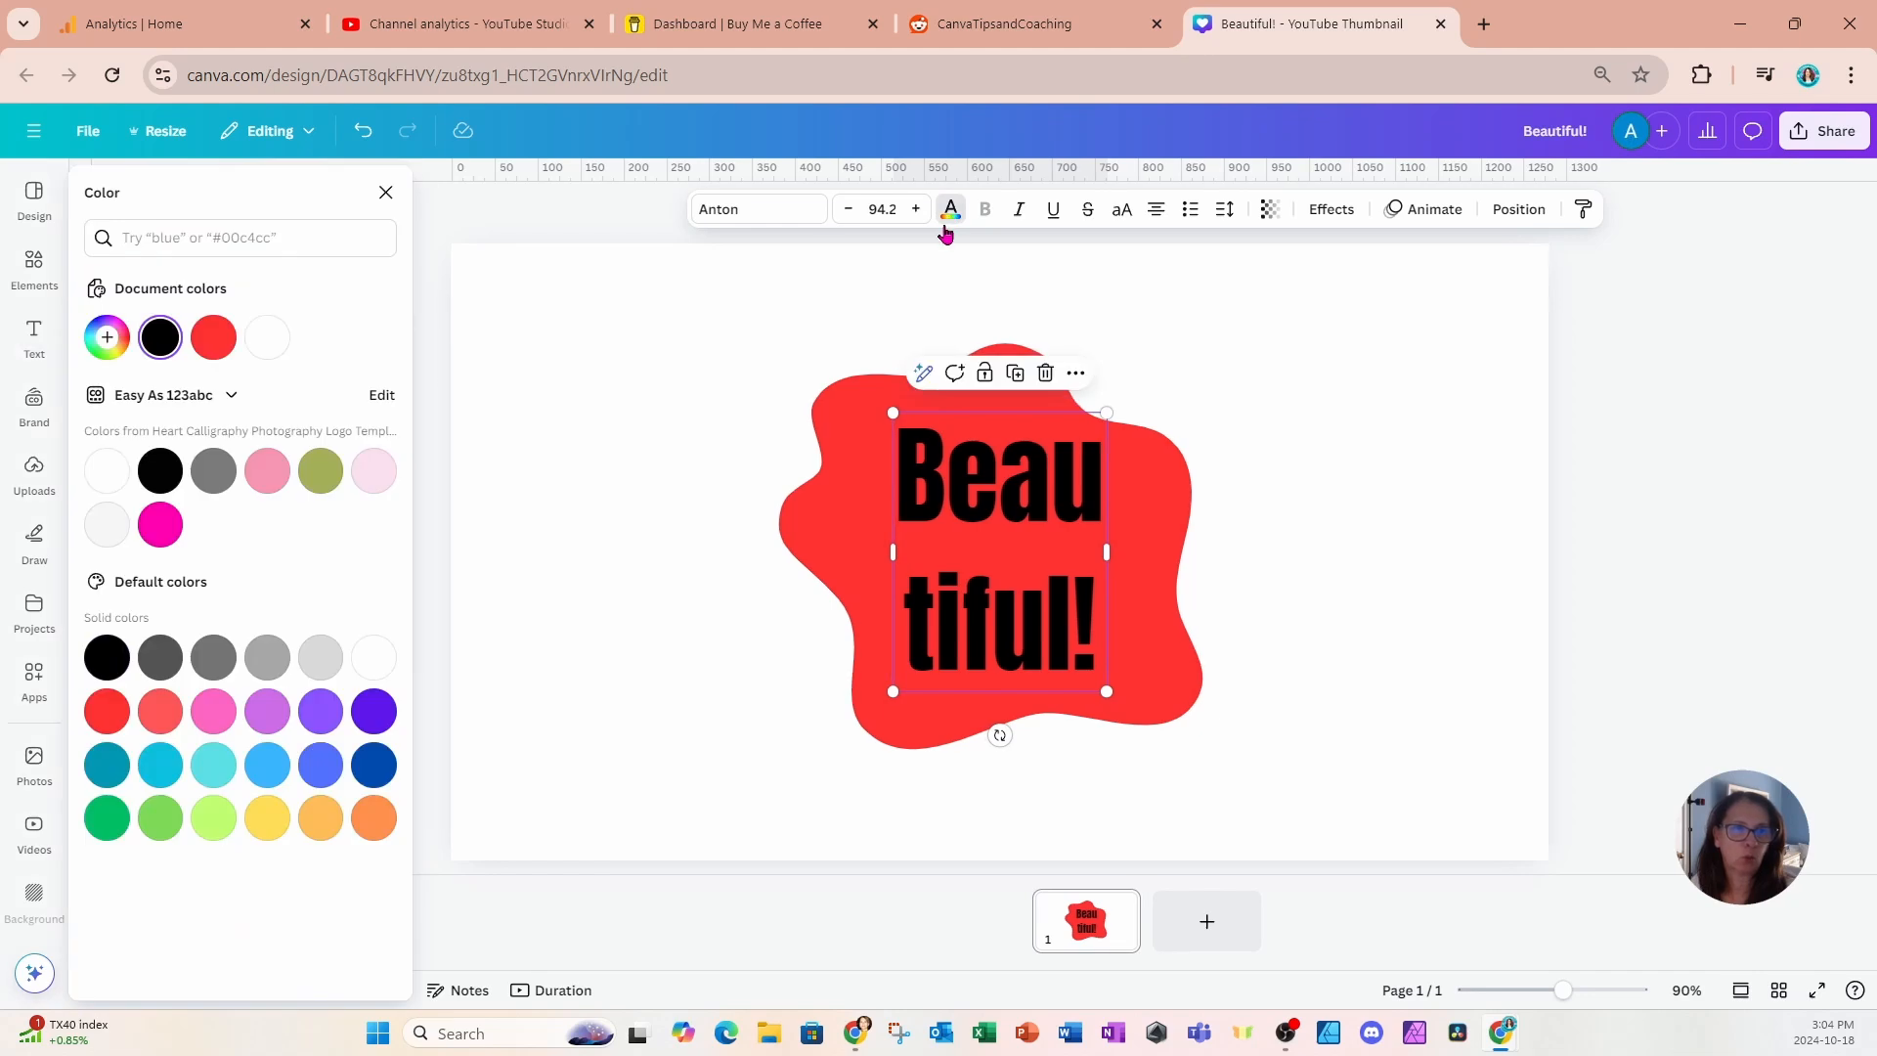
pyautogui.click(108, 471)
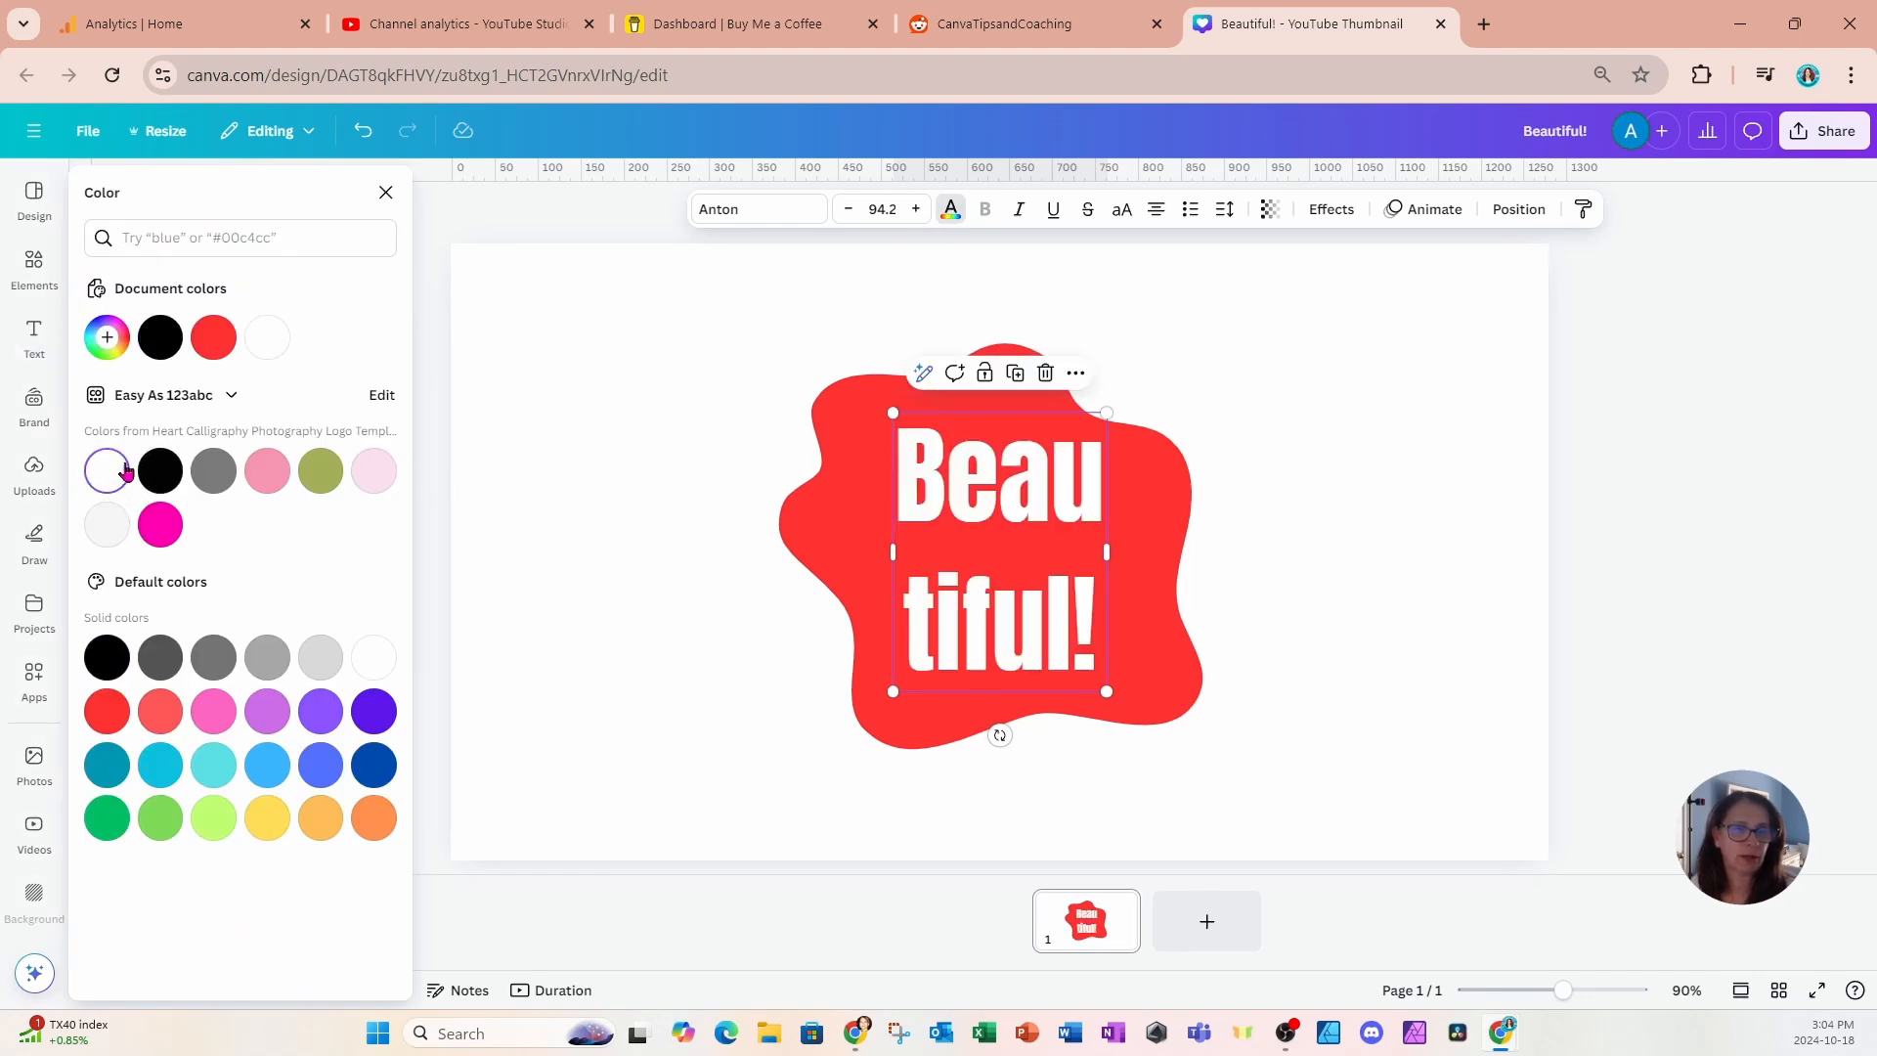
pyautogui.click(1330, 460)
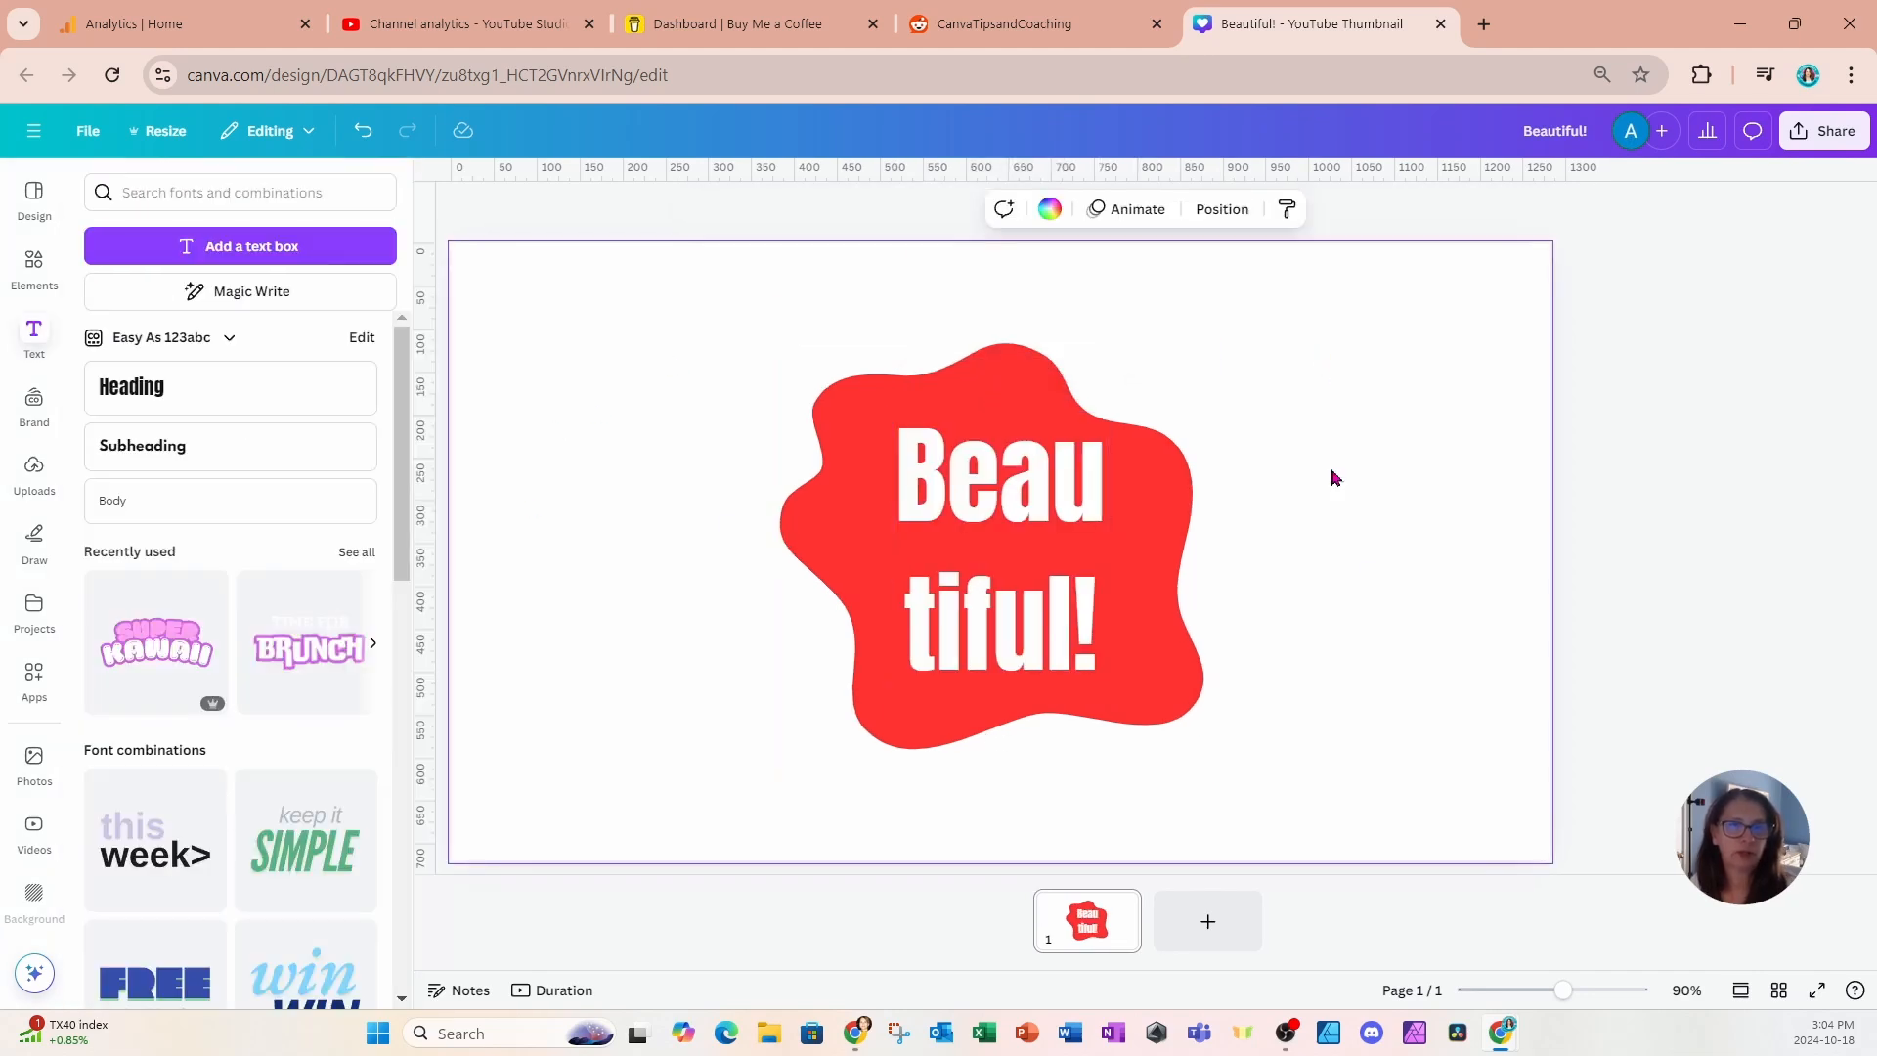
pyautogui.moveTo(1039, 560); pyautogui.dragTo(1024, 561)
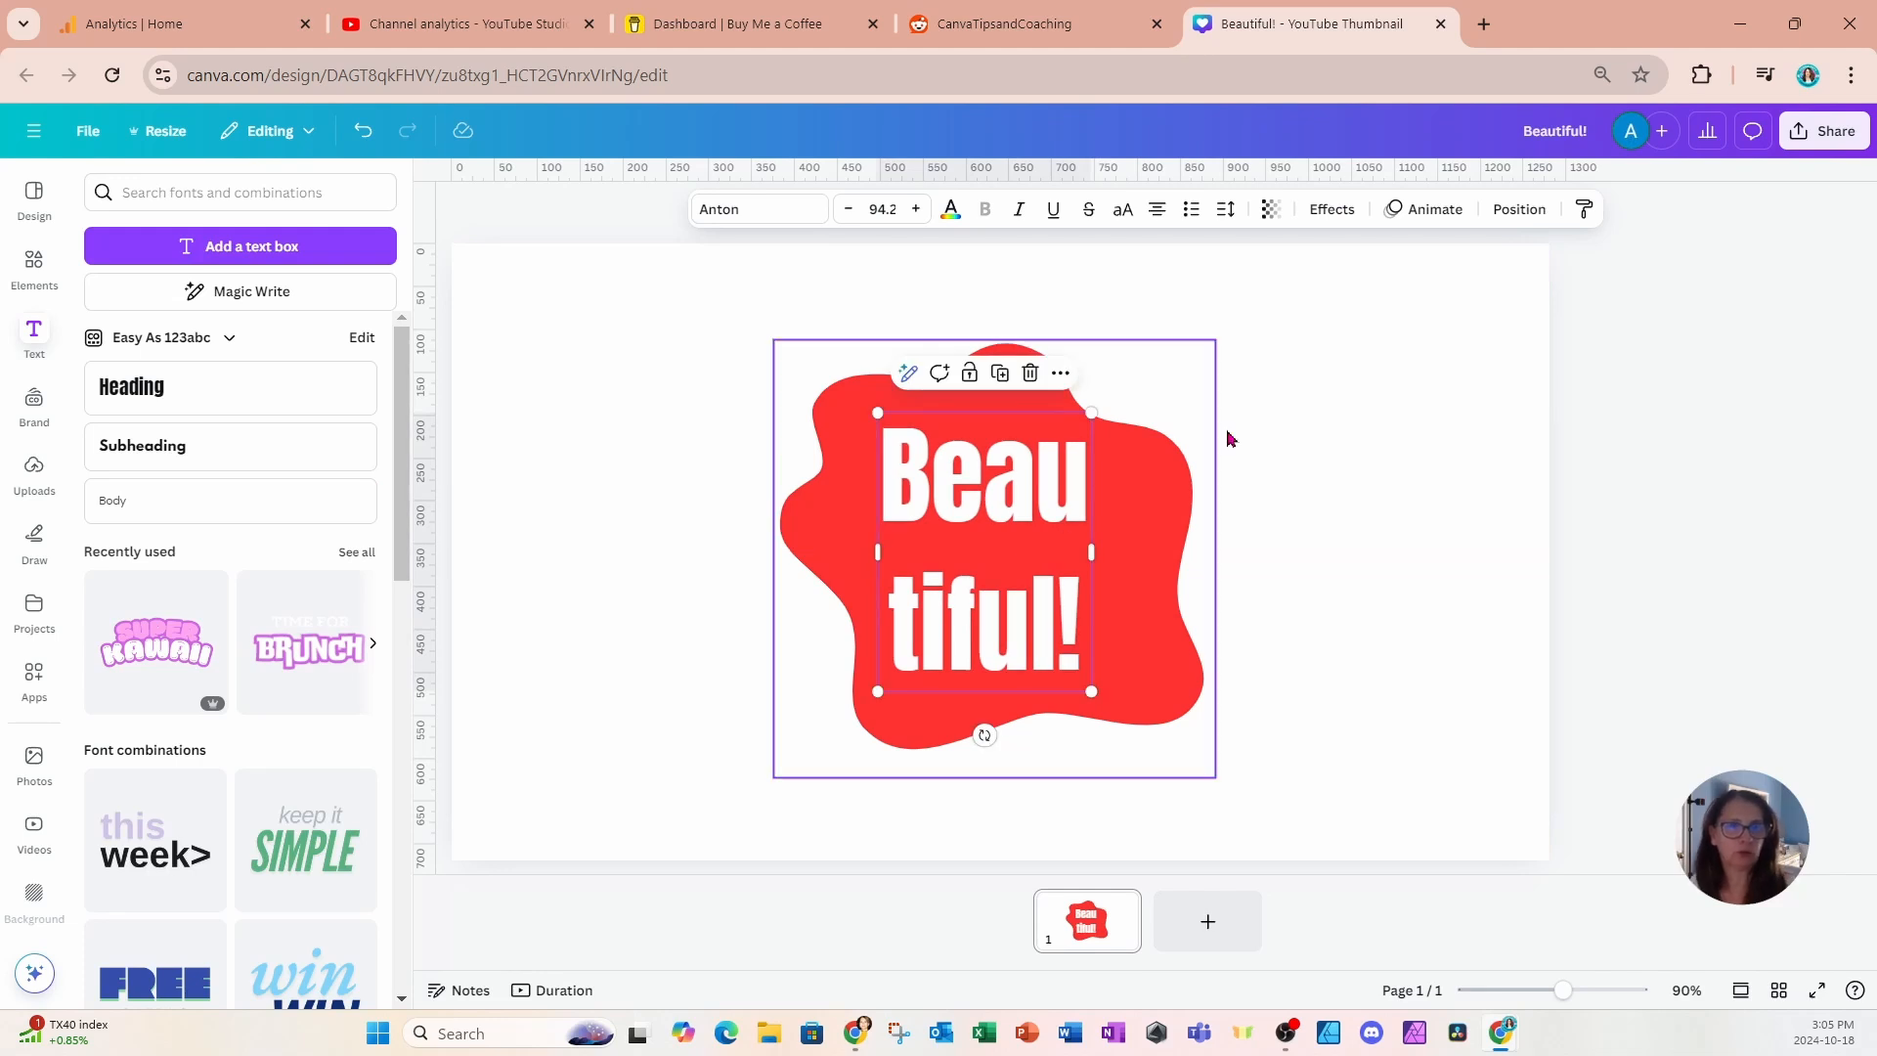
pyautogui.click(1284, 416)
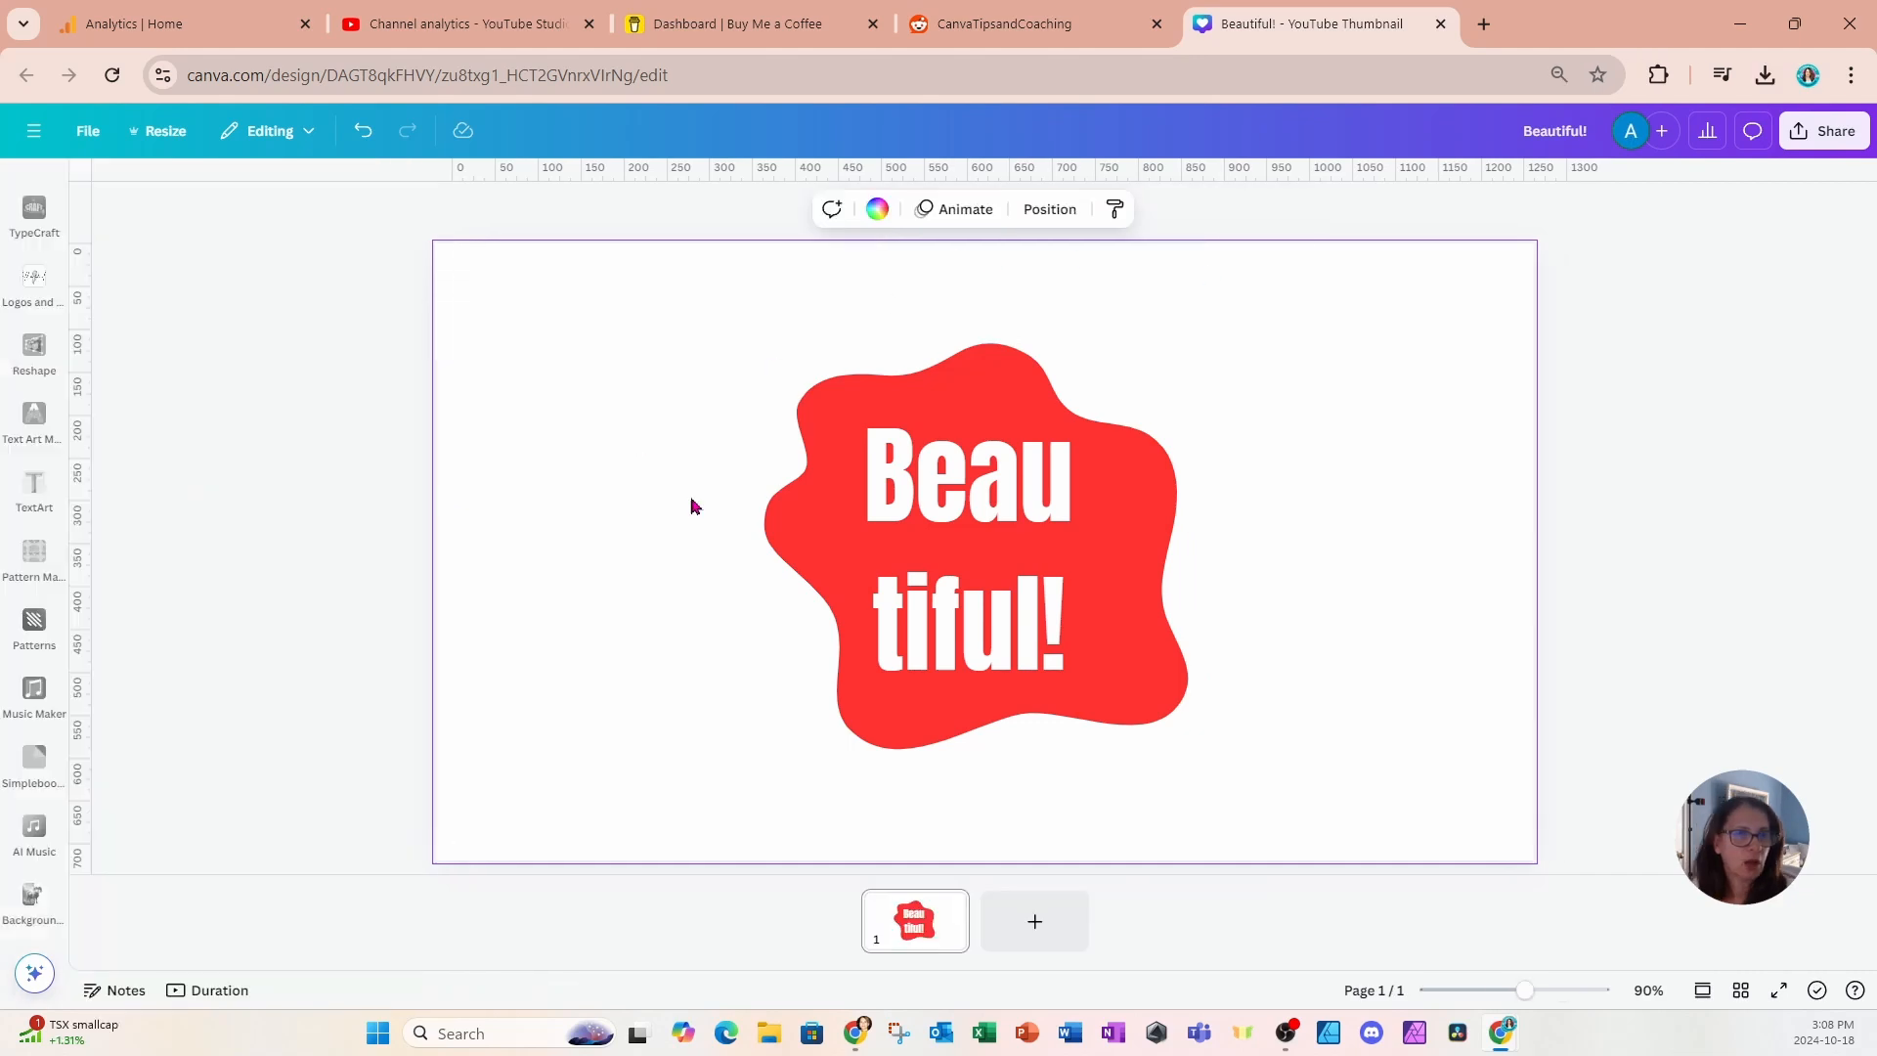
# Download the design as a PNG at 1,280 × 720 px without a transparent background.
pyautogui.click(1821, 131)
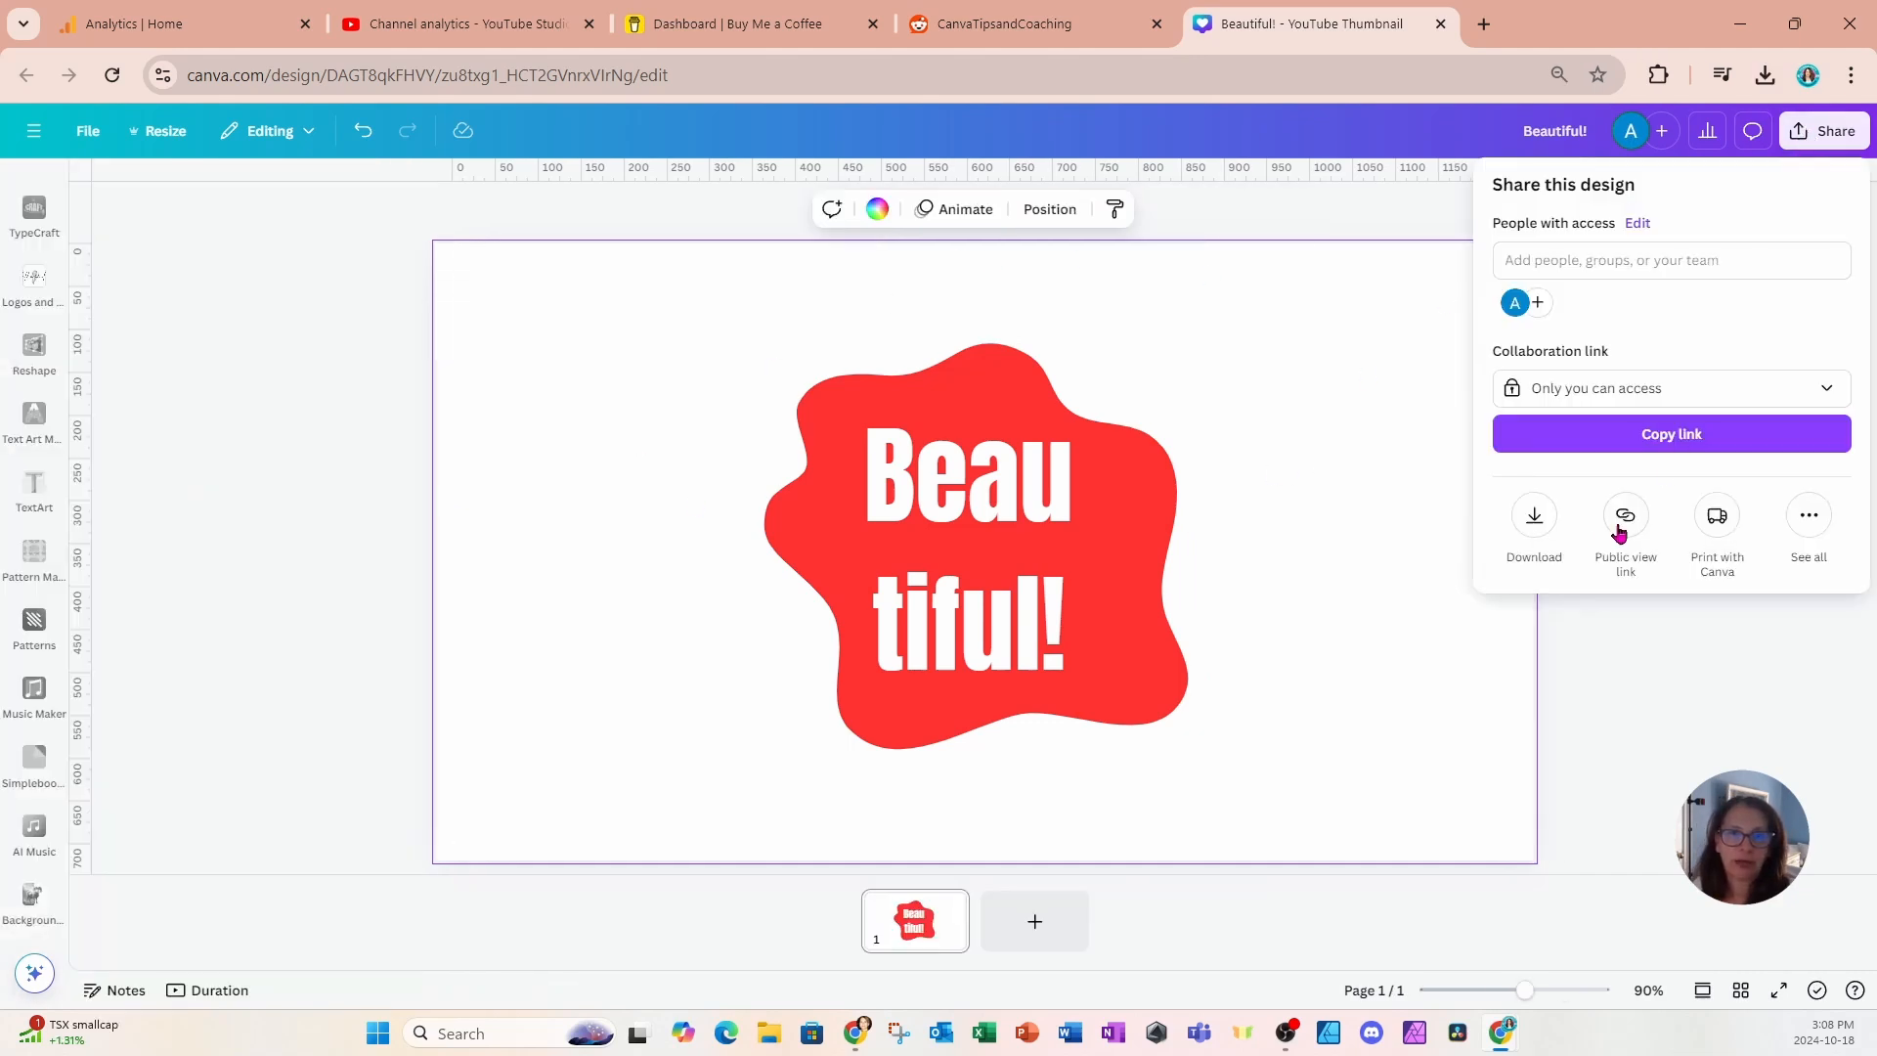
pyautogui.click(1534, 519)
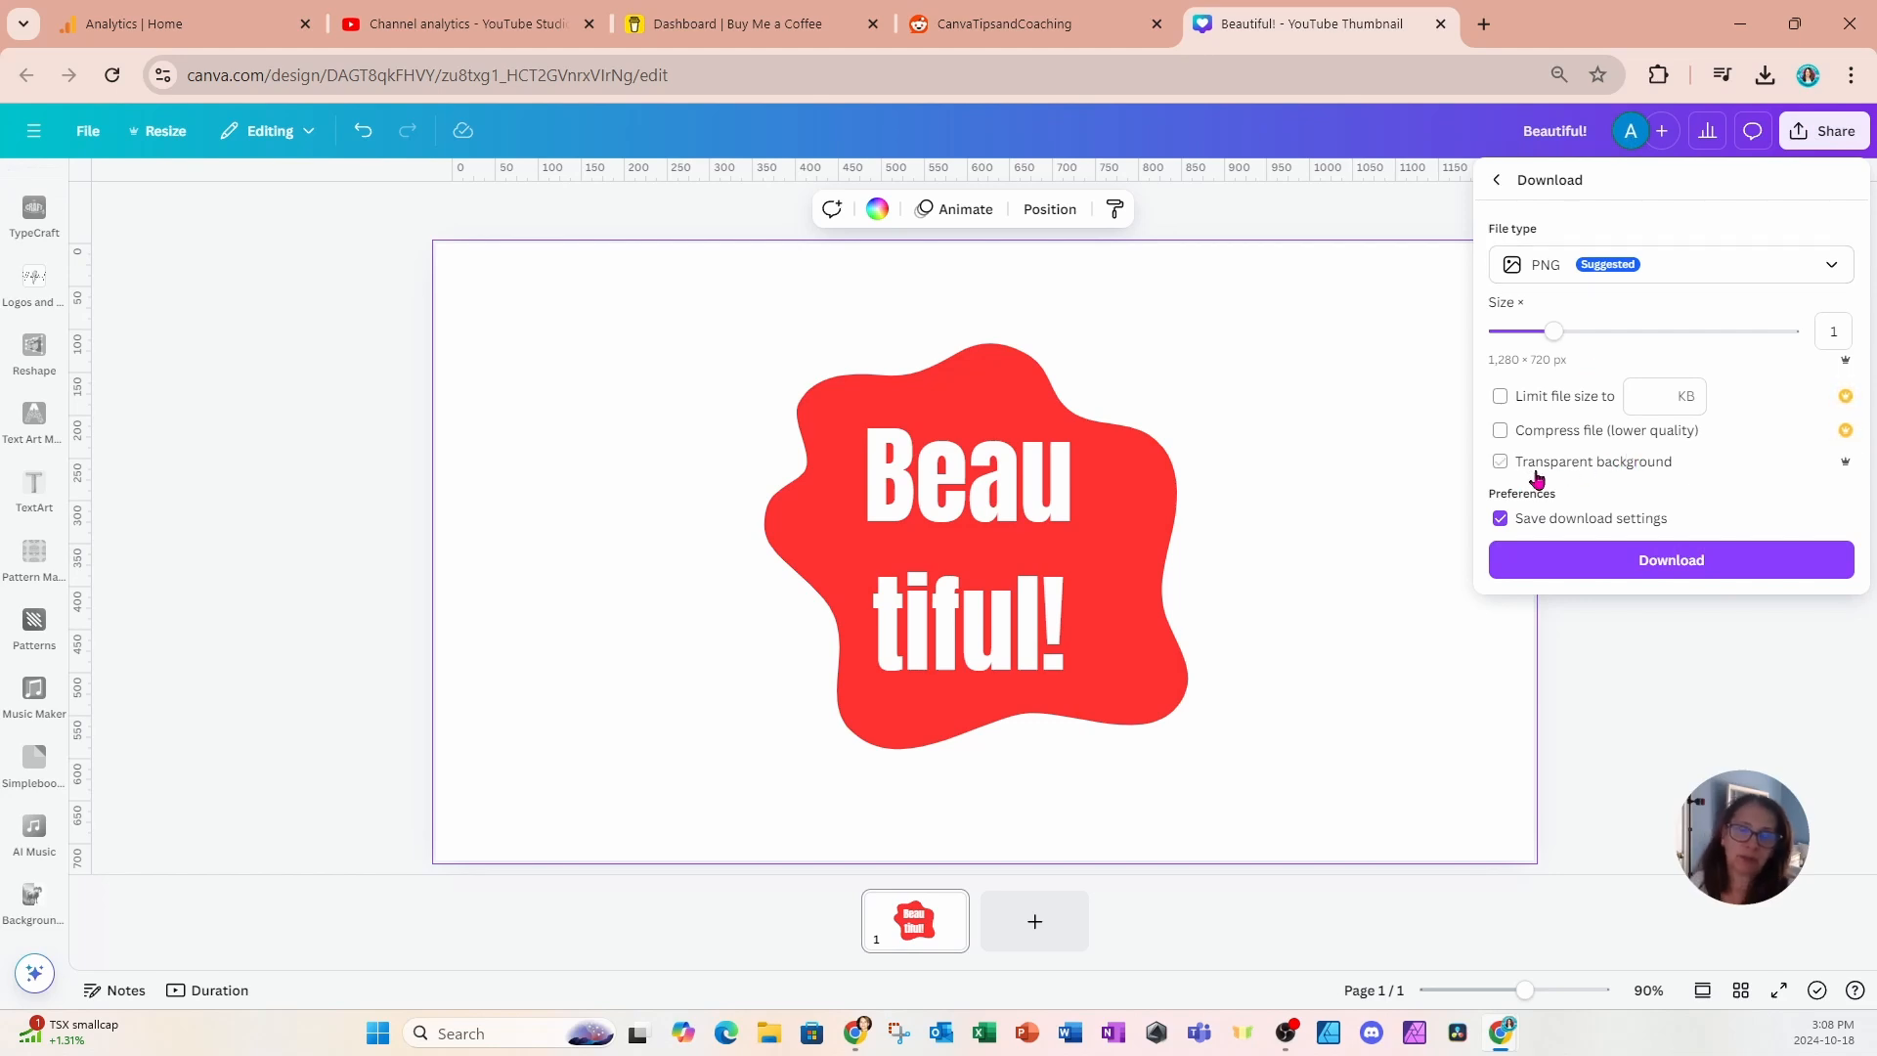
pyautogui.click(1527, 572)
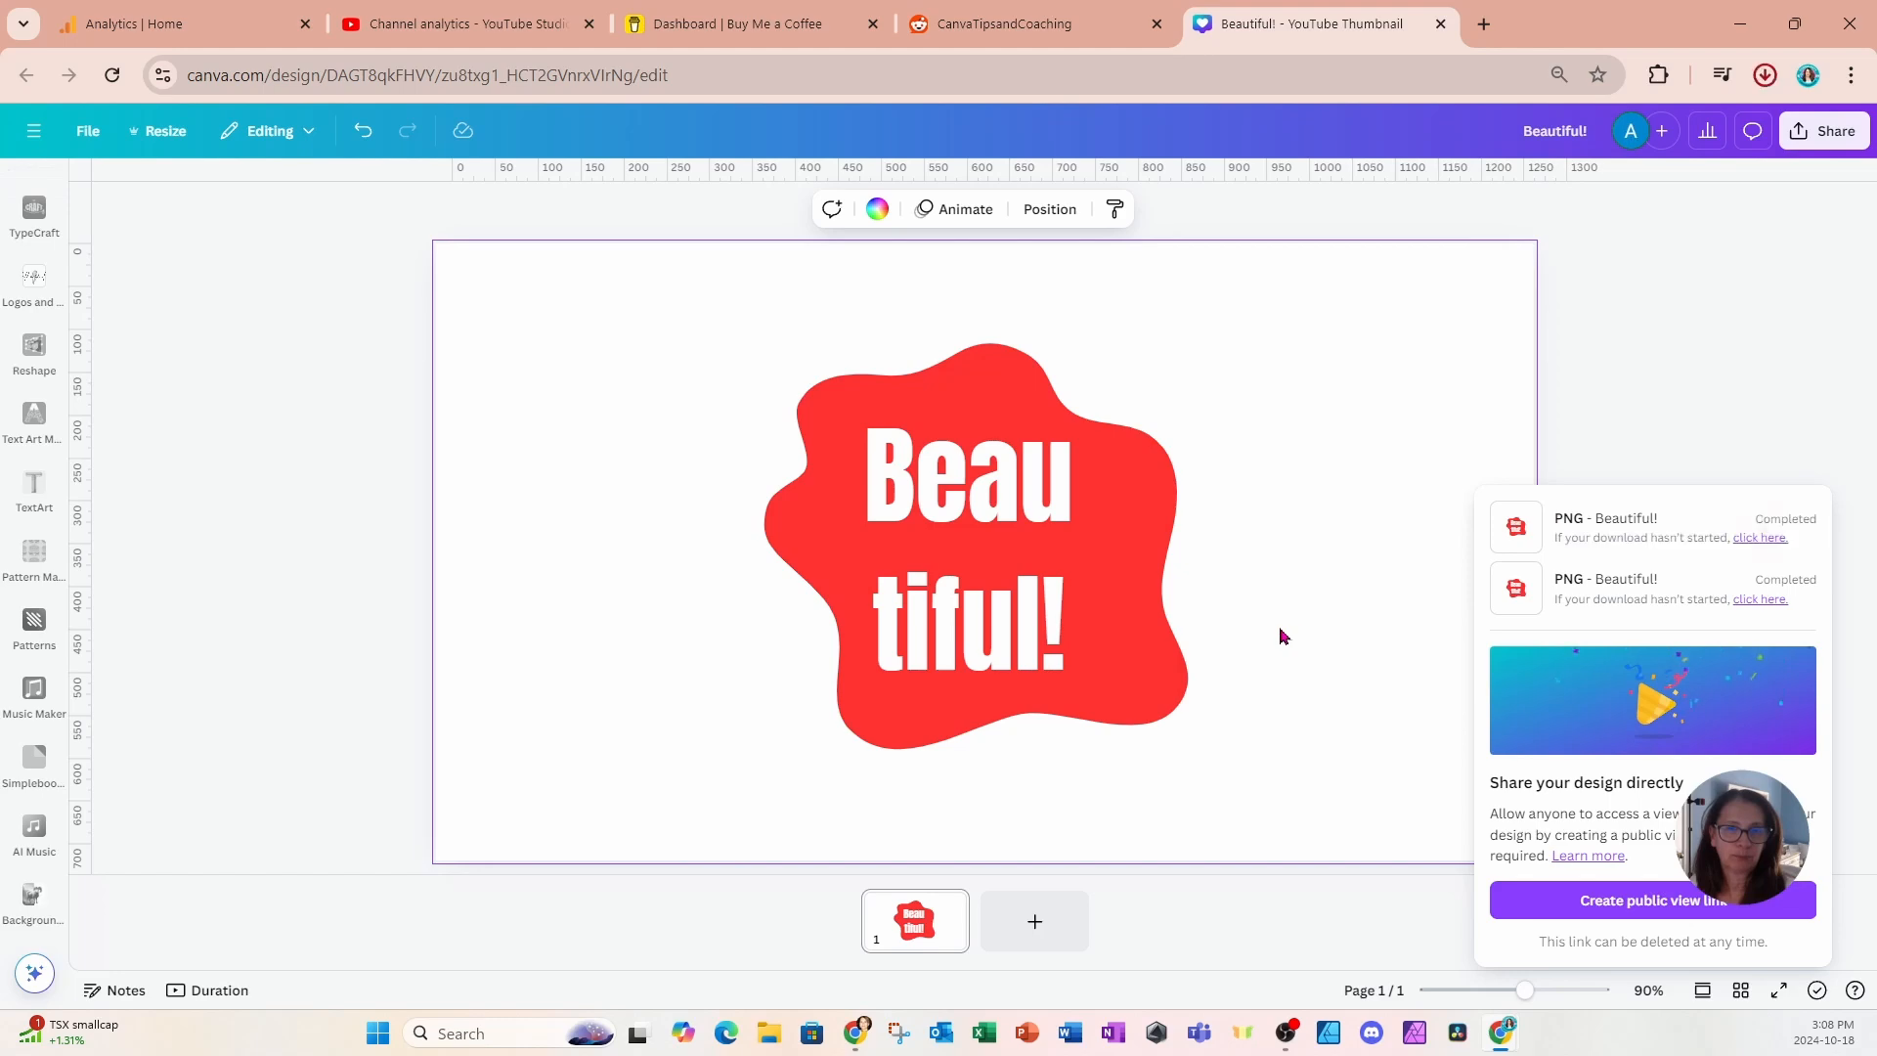
# Open remove.bg in a new browser tab and upload the downloaded "Beautiful! (1).png" to remove its background.
pyautogui.click(1485, 23)
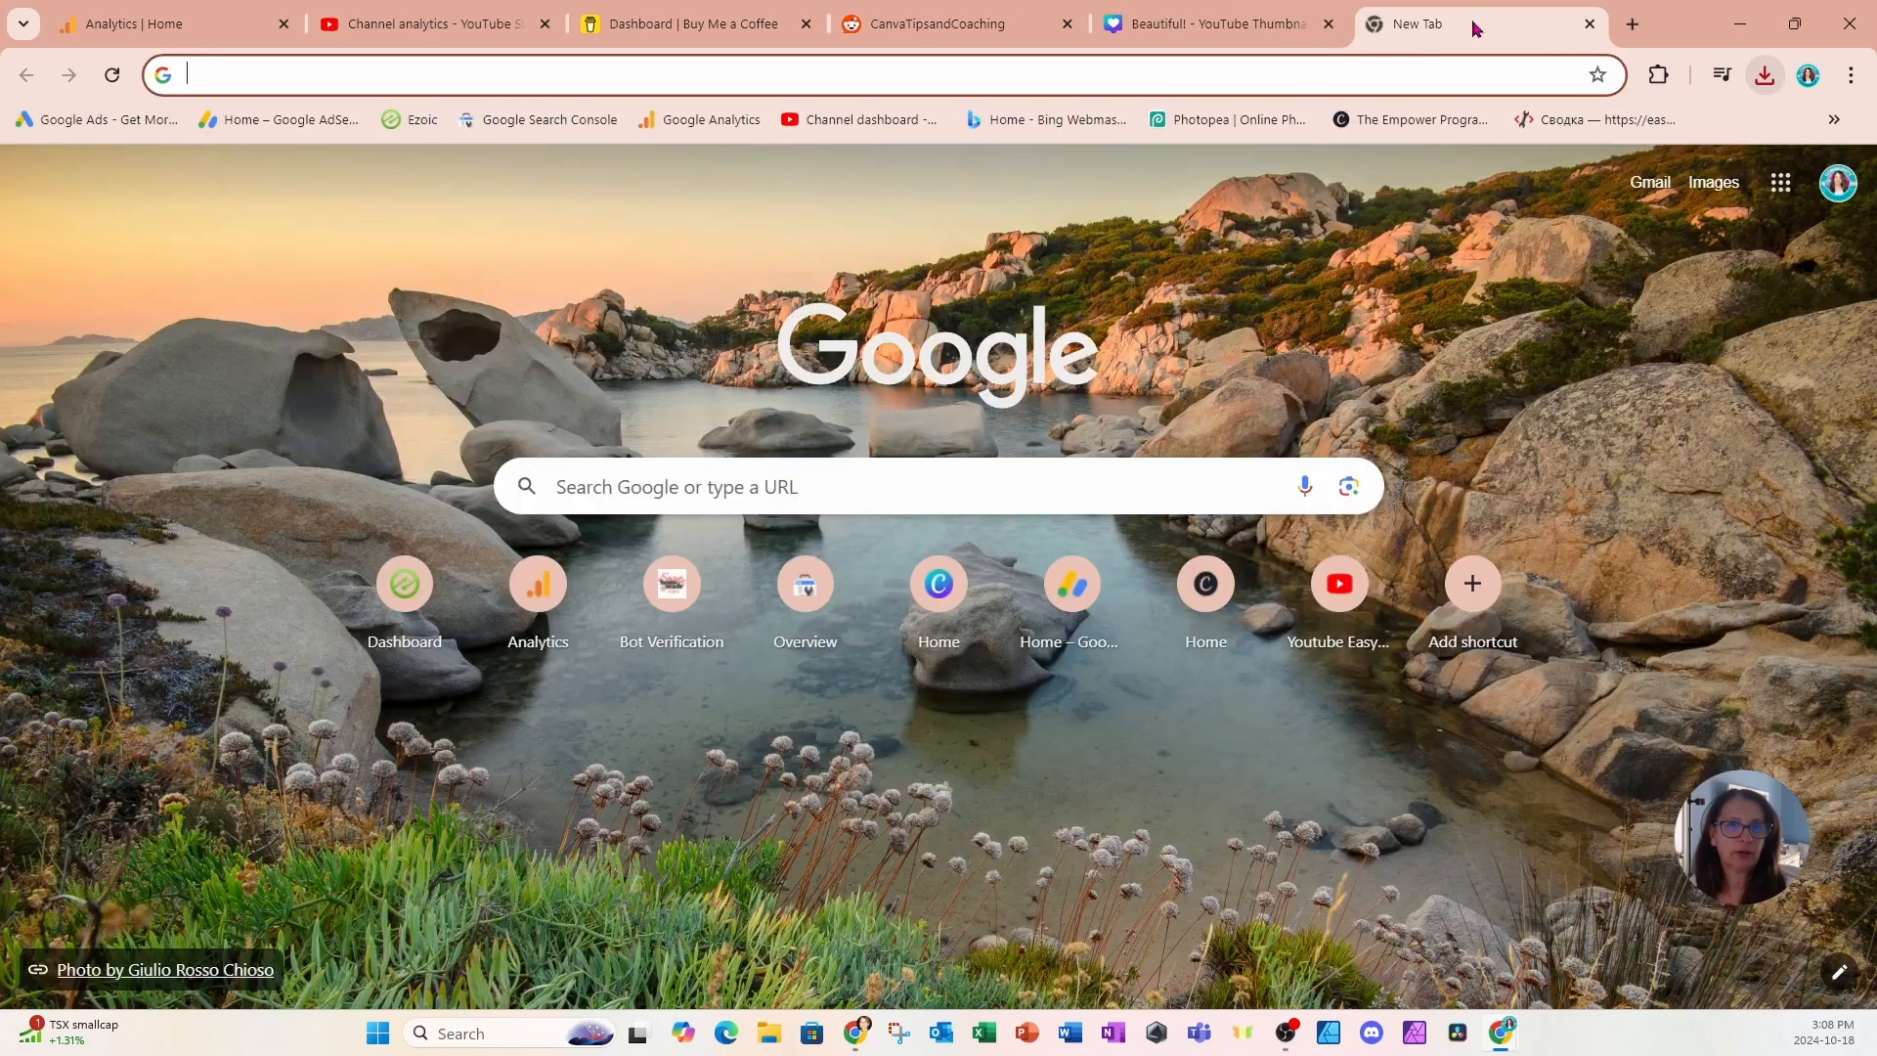
pyautogui.click(1237, 71)
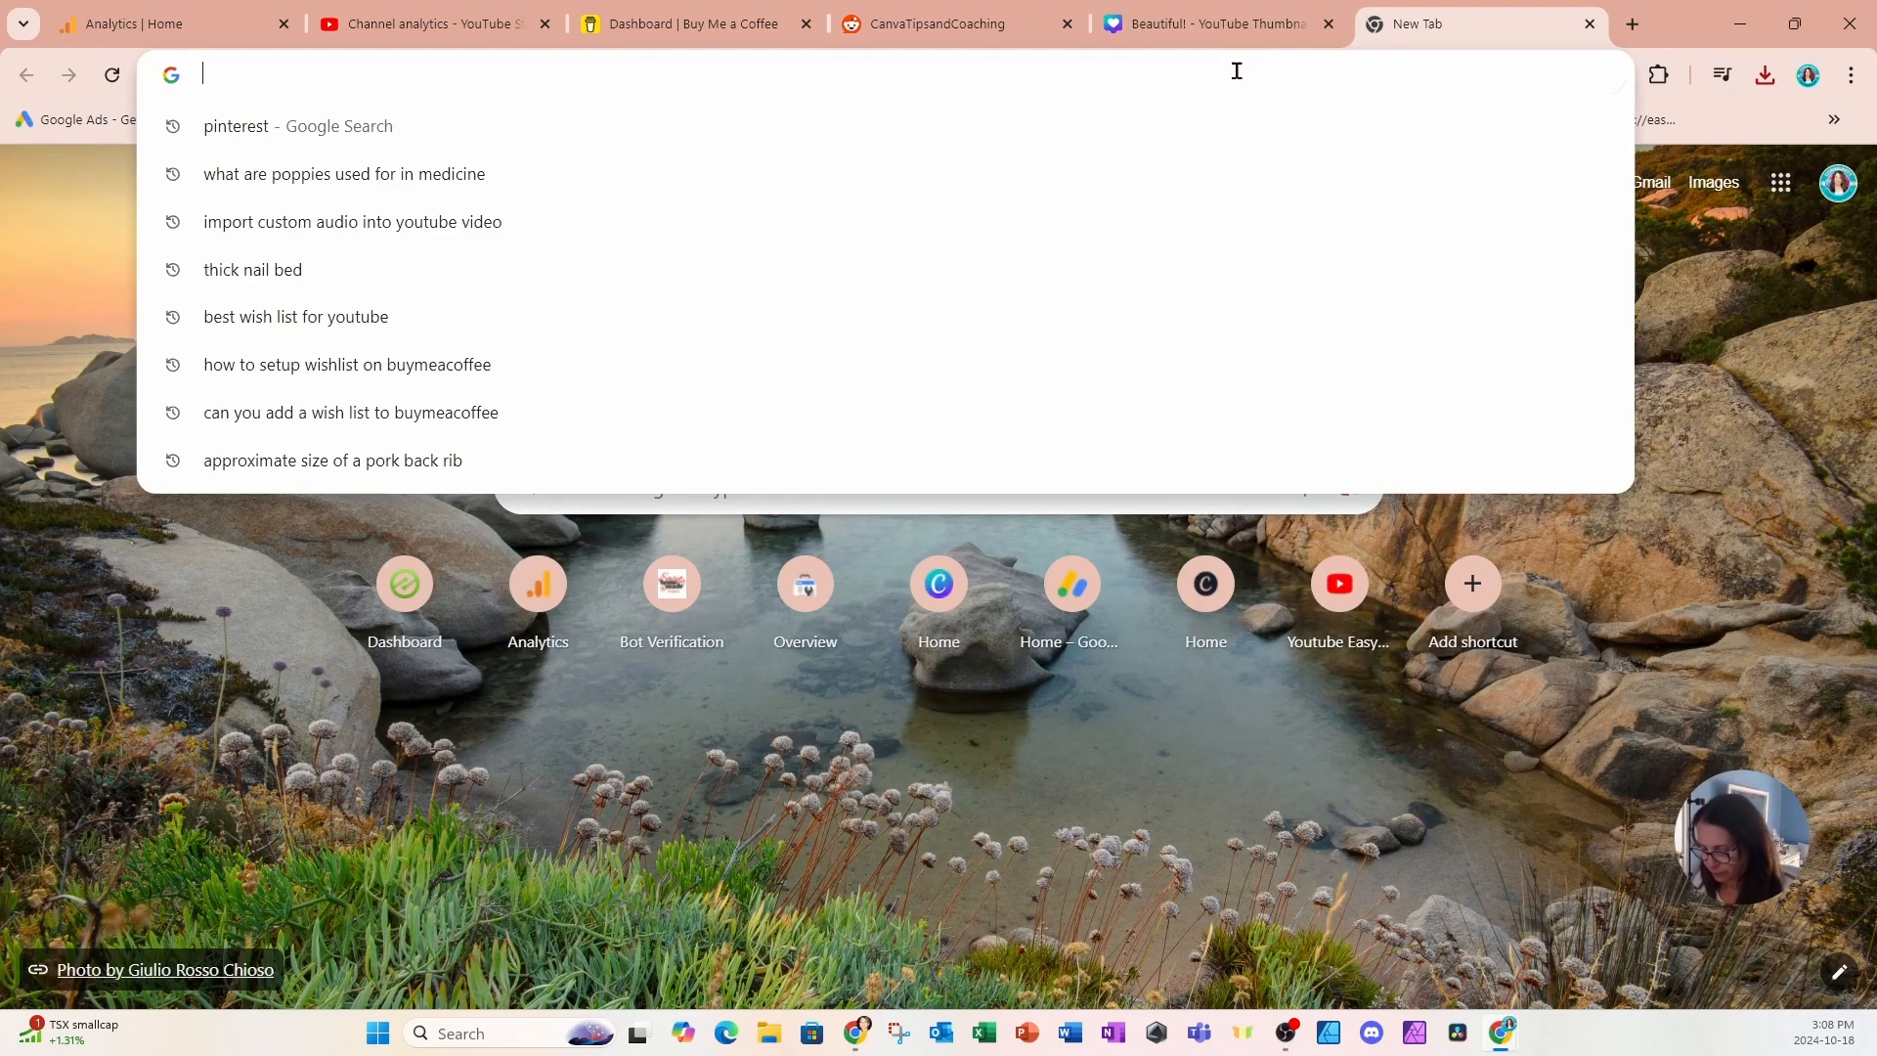
pyautogui.write('remove.')
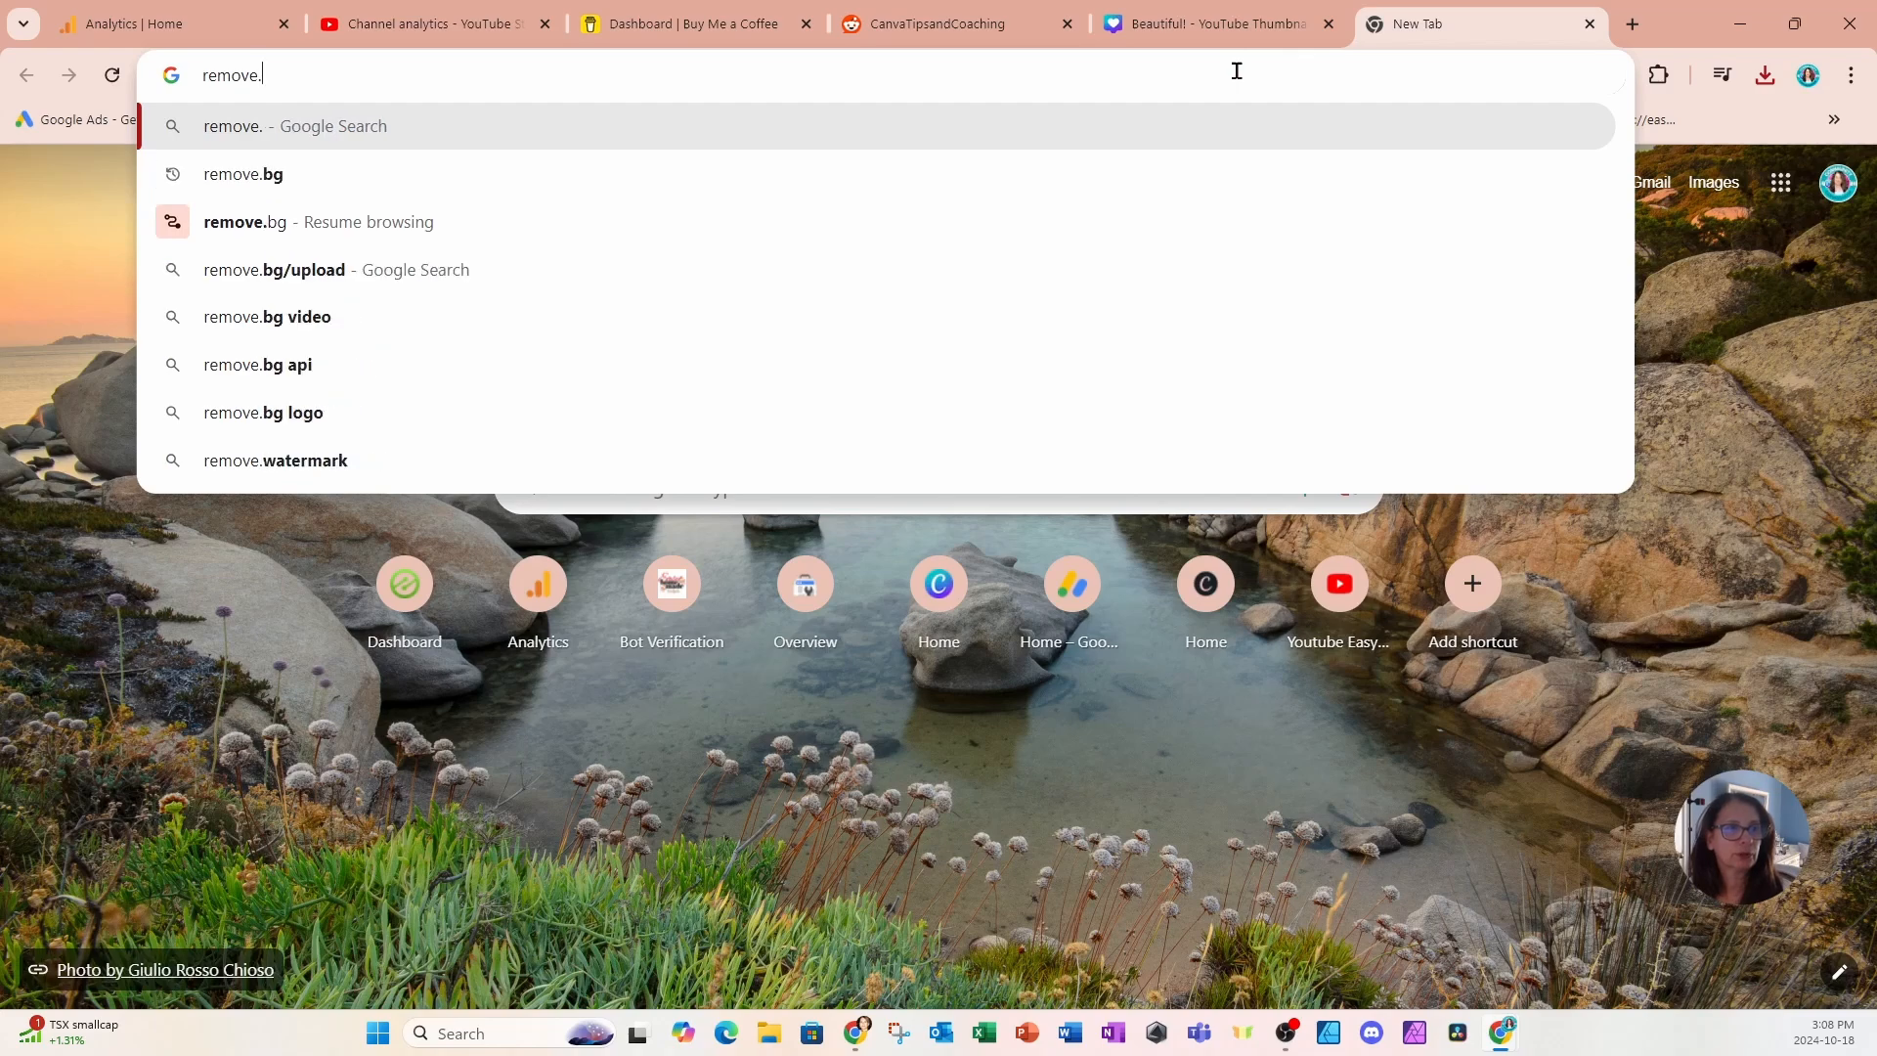
pyautogui.write('bg')
pyautogui.press('Return')
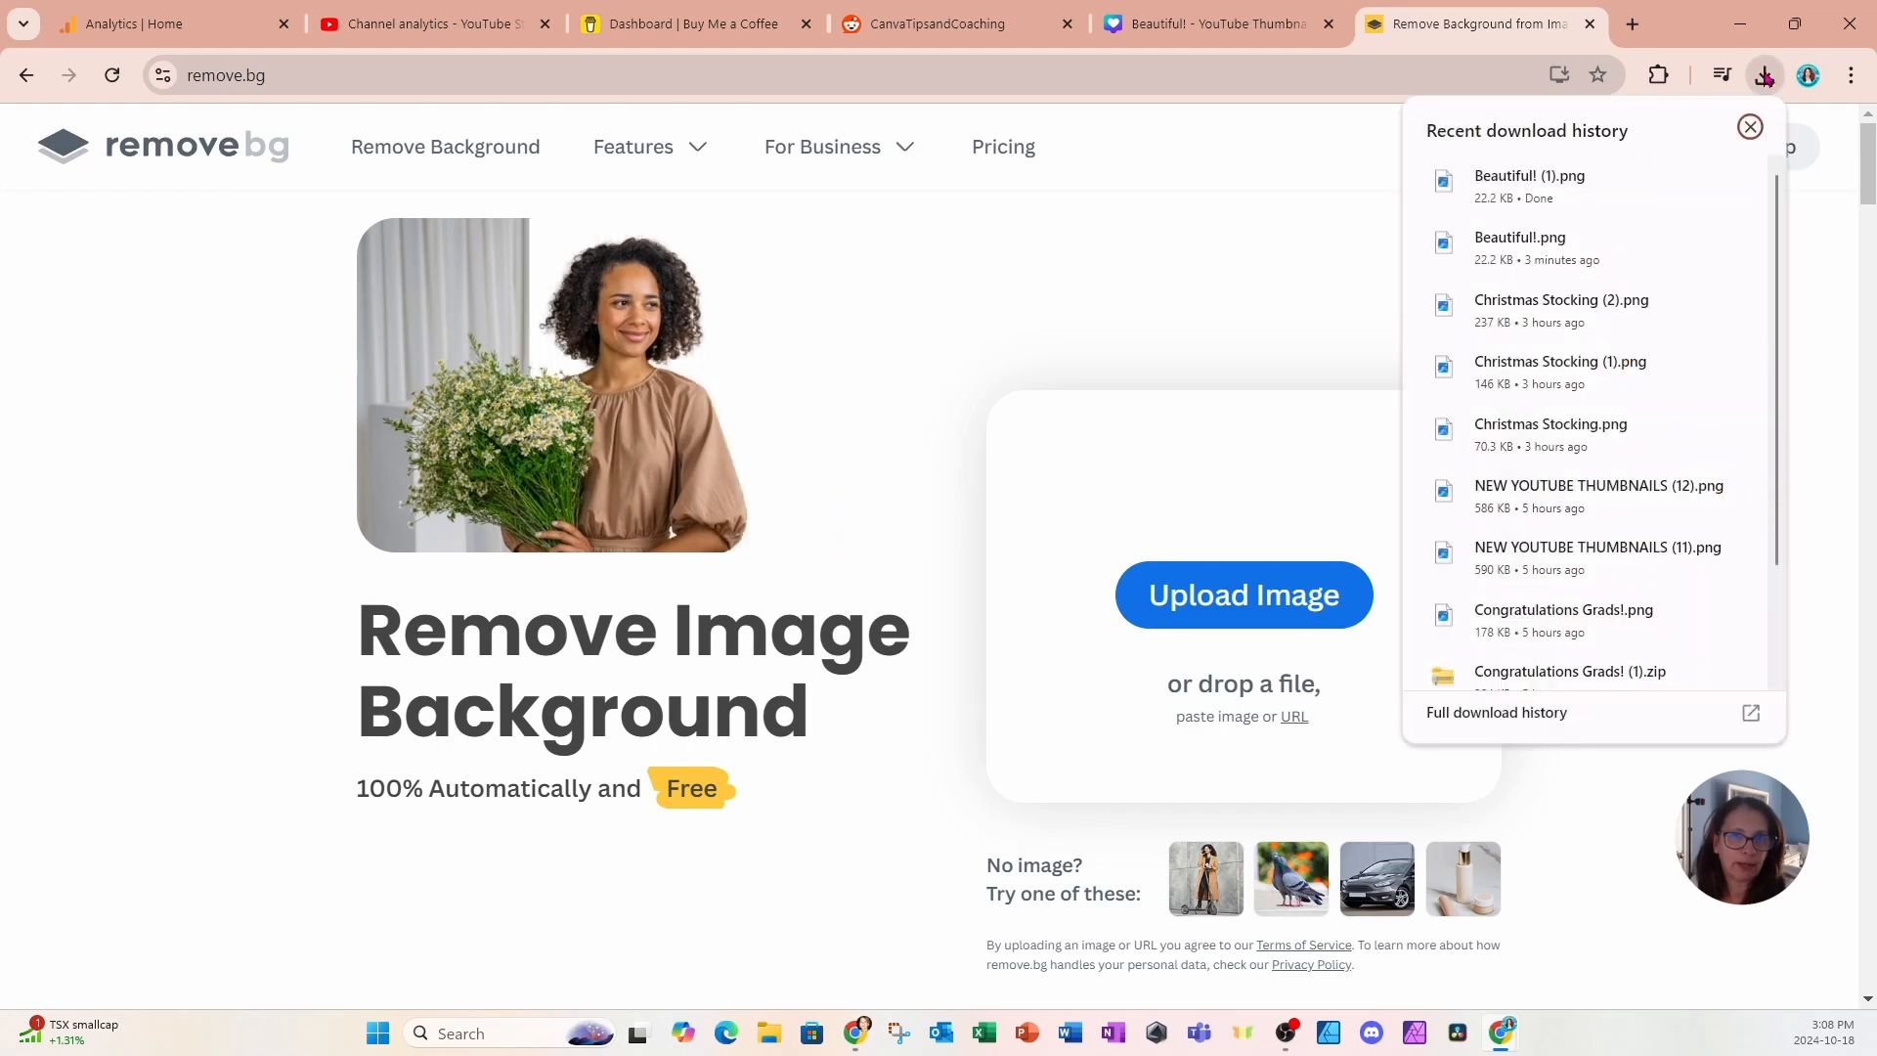
pyautogui.moveTo(1538, 189); pyautogui.dragTo(1236, 586)
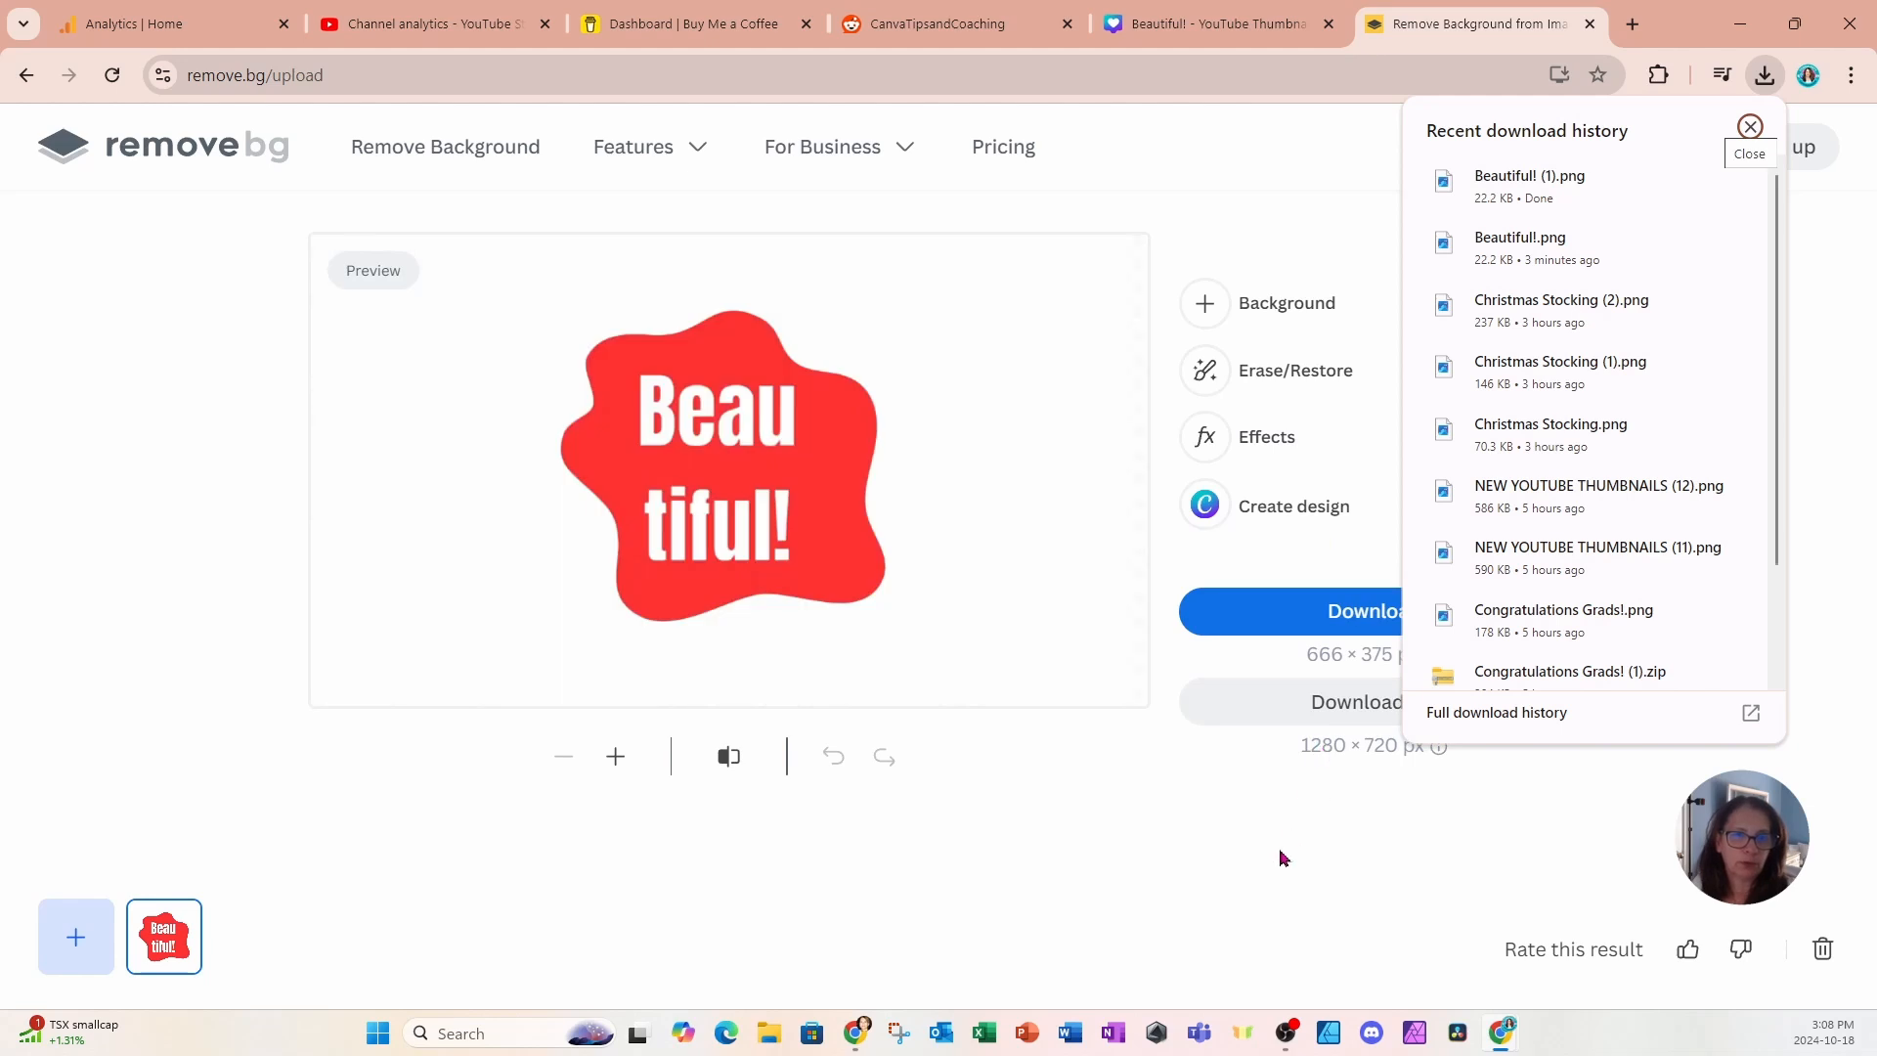
pyautogui.click(1282, 859)
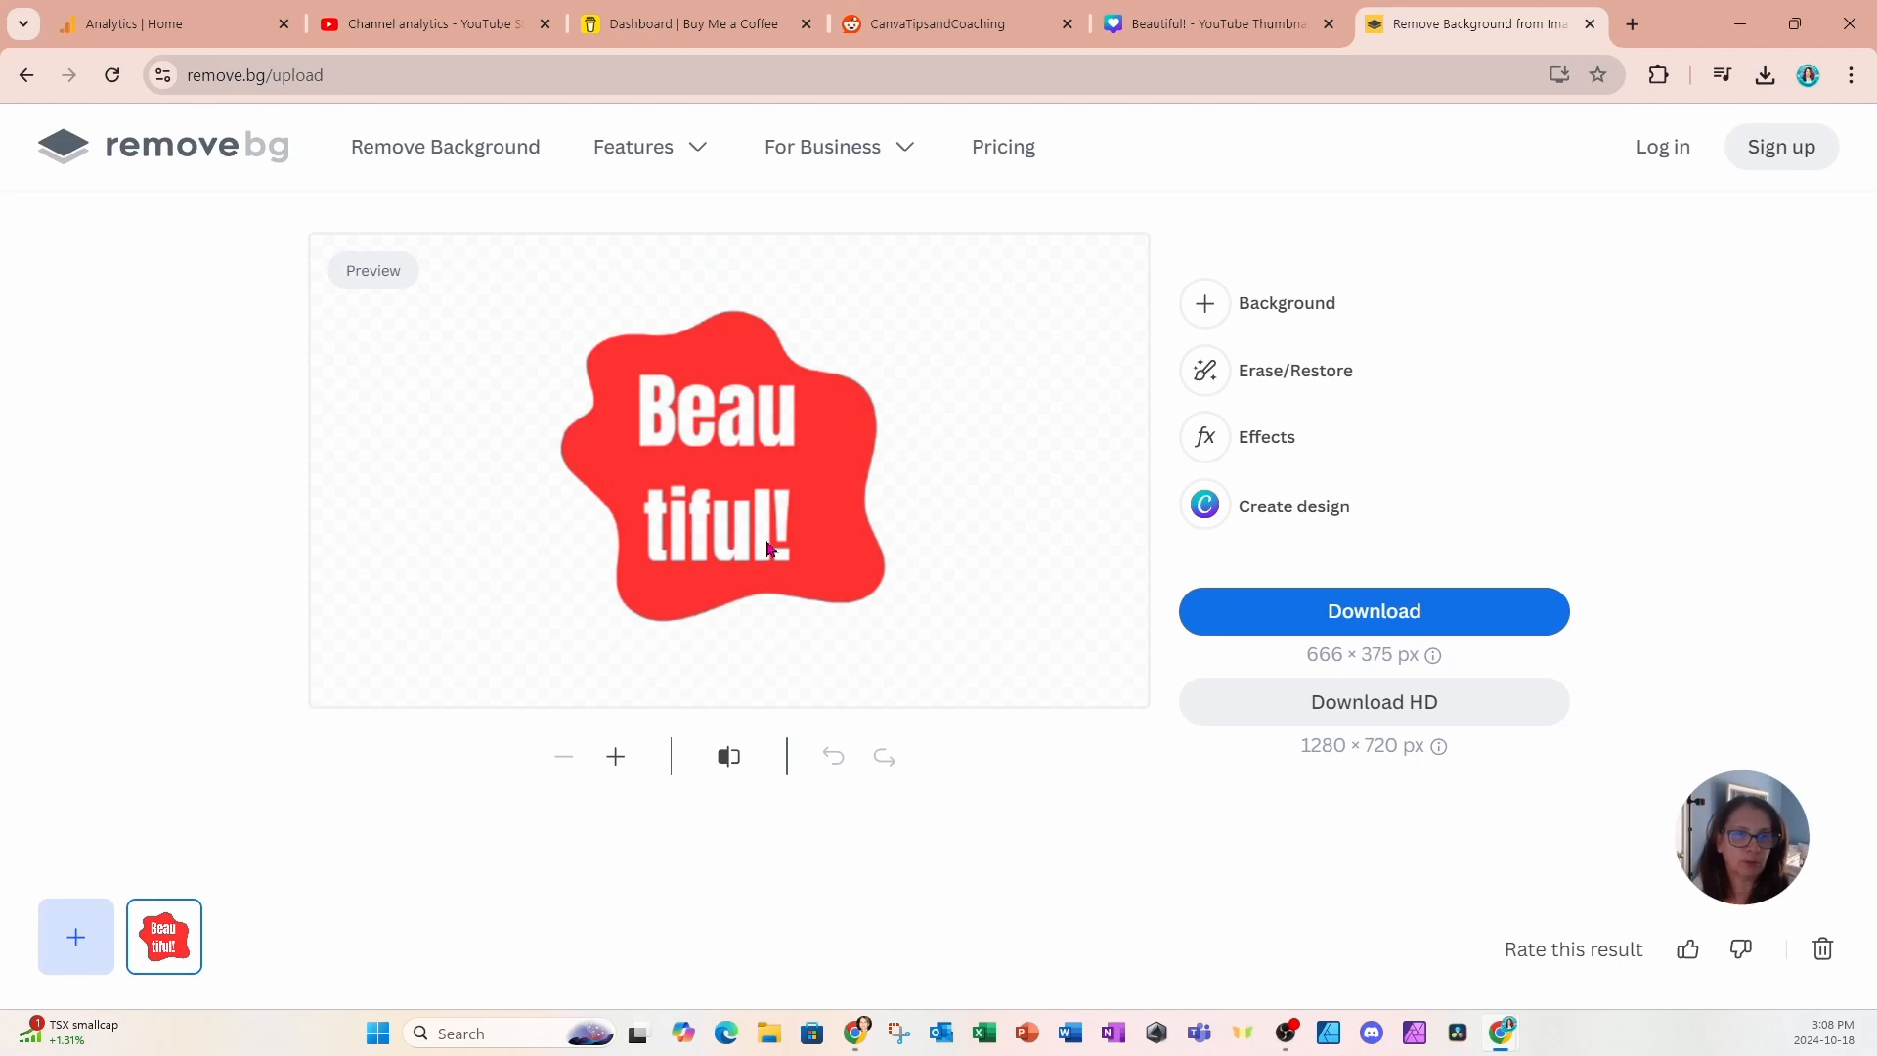
# Download the background-free image from remove.bg, switch back to the Canva design and place it on a new second page.
pyautogui.click(1239, 615)
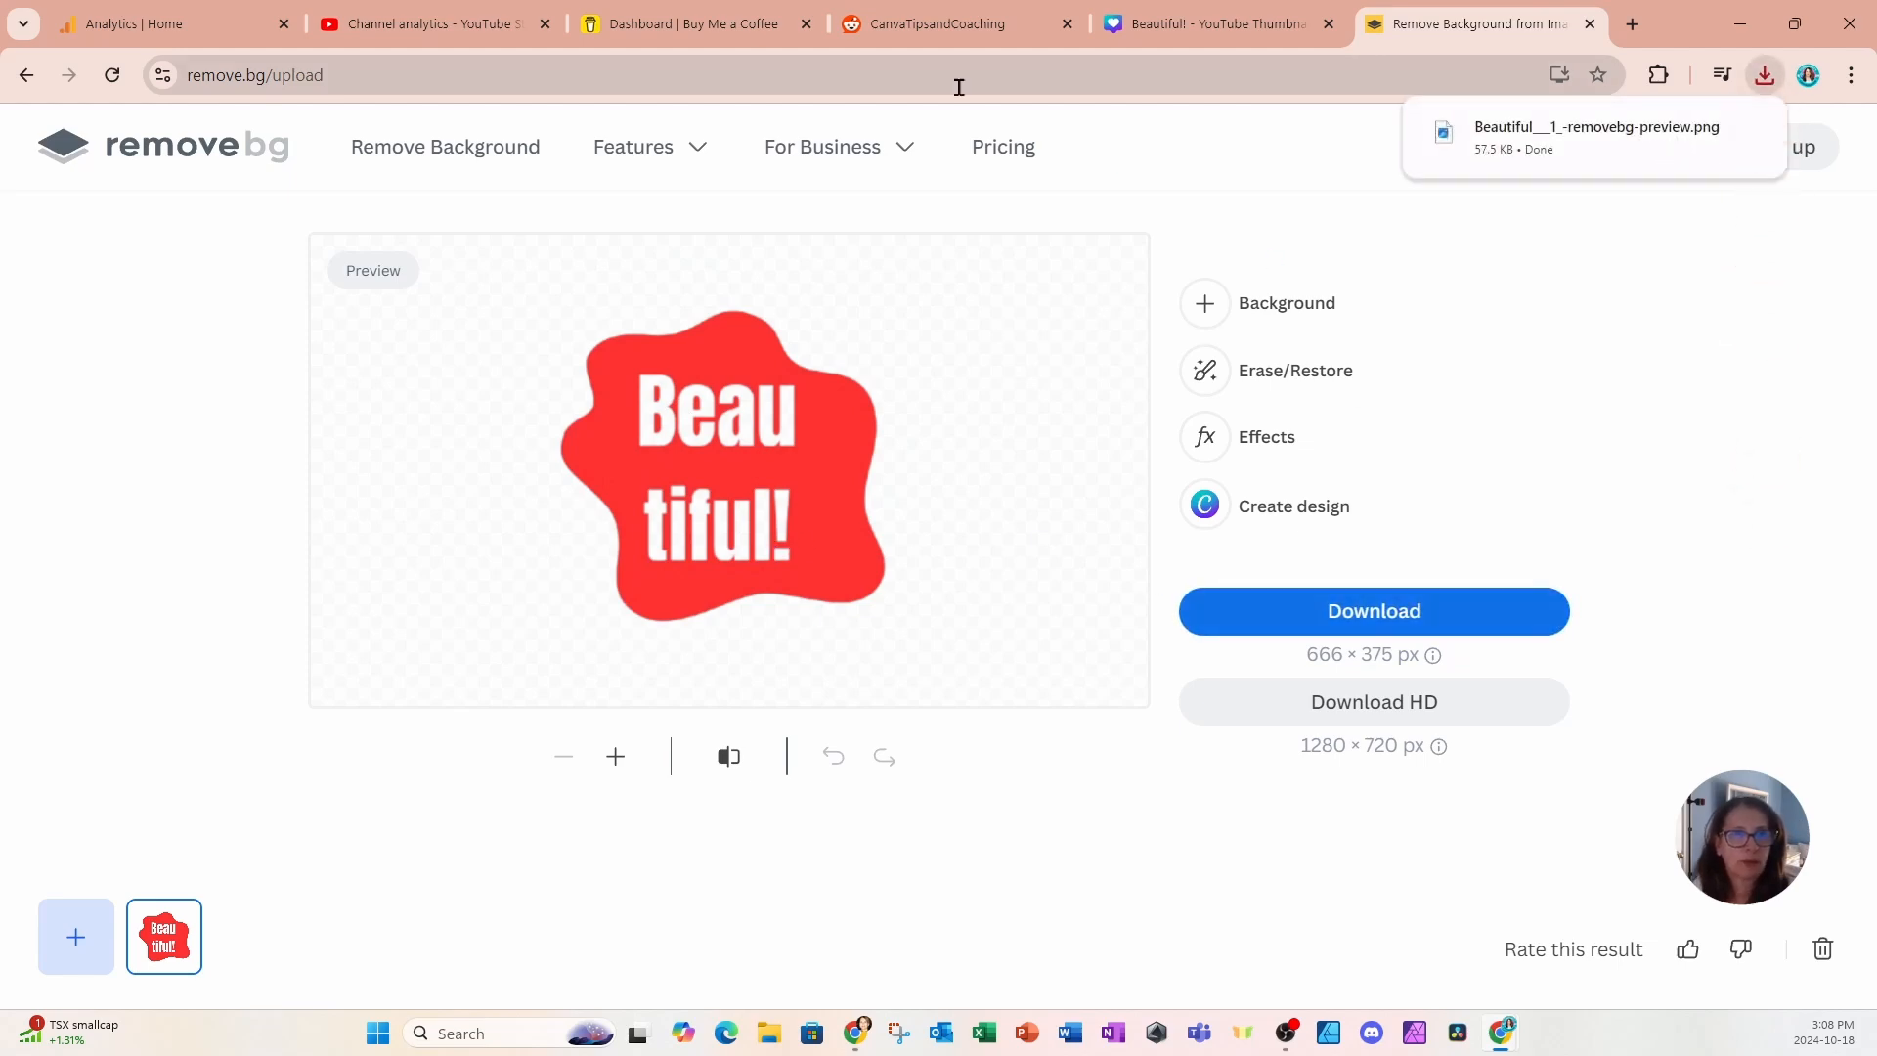
pyautogui.click(1115, 25)
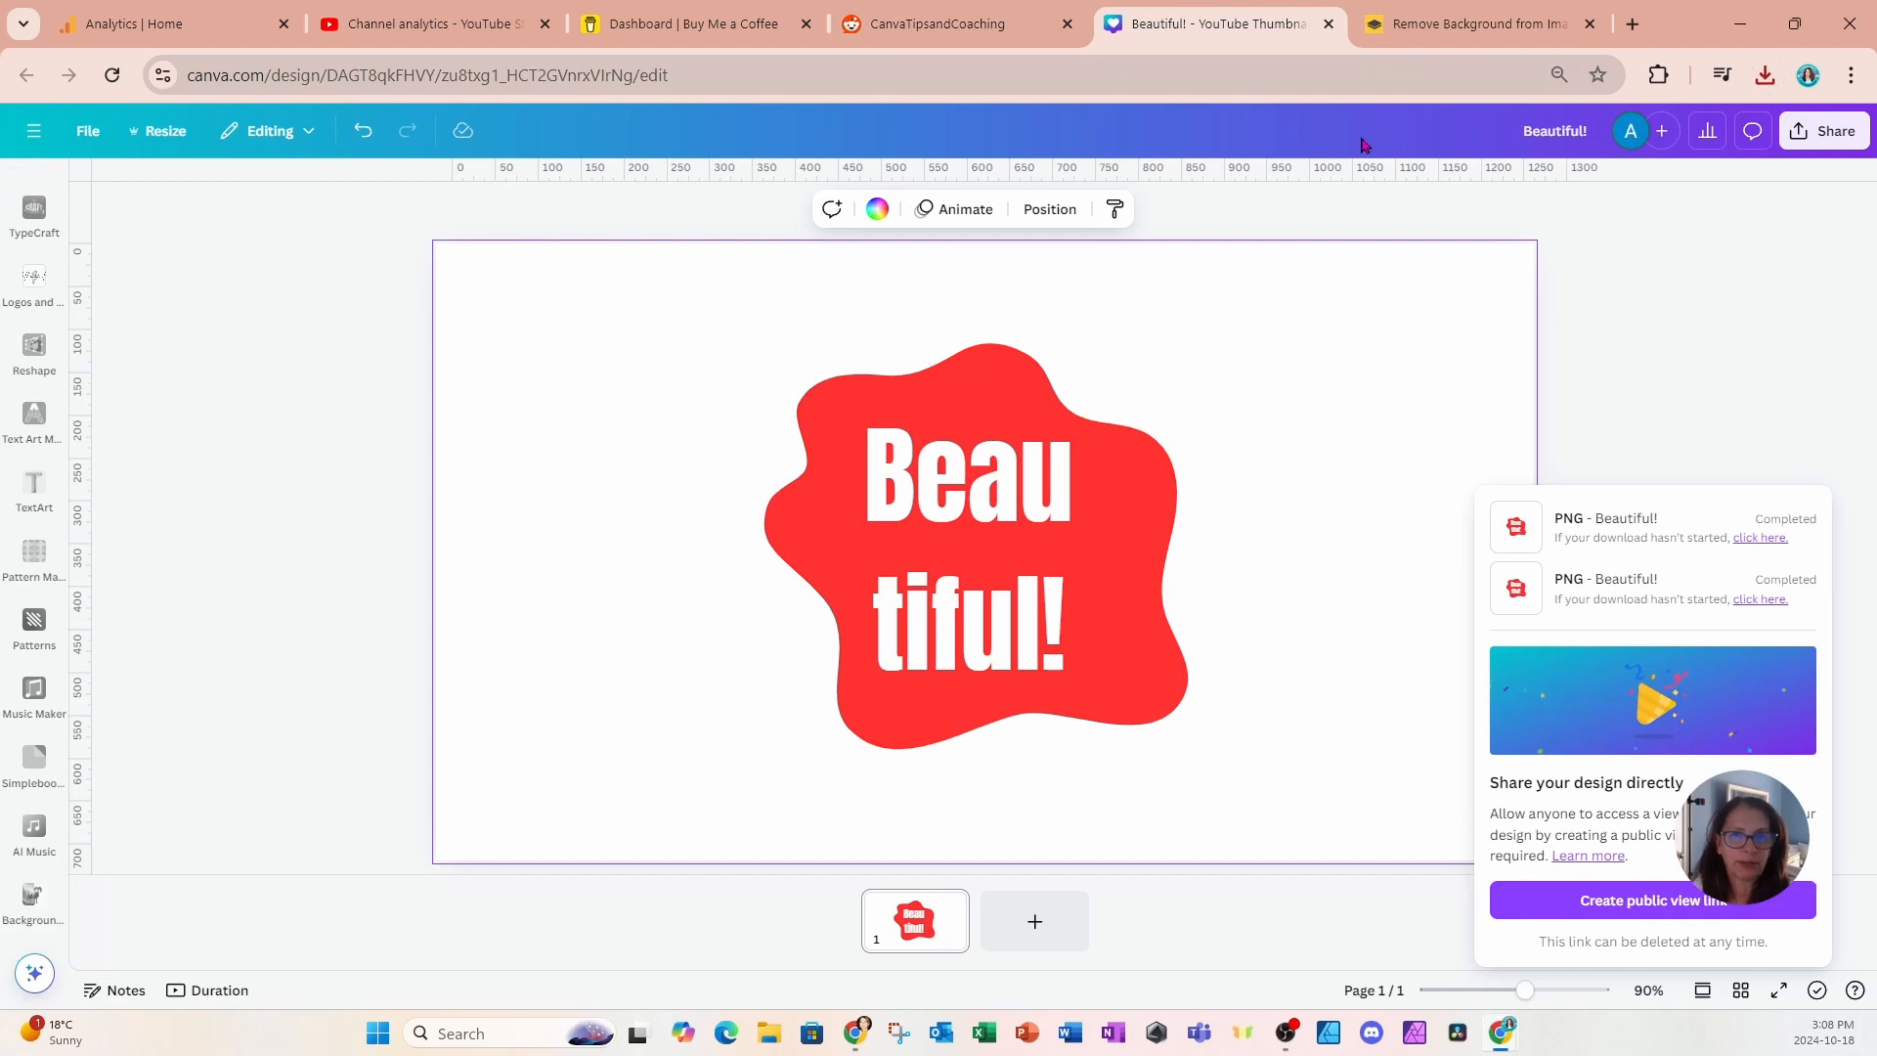
pyautogui.click(1064, 922)
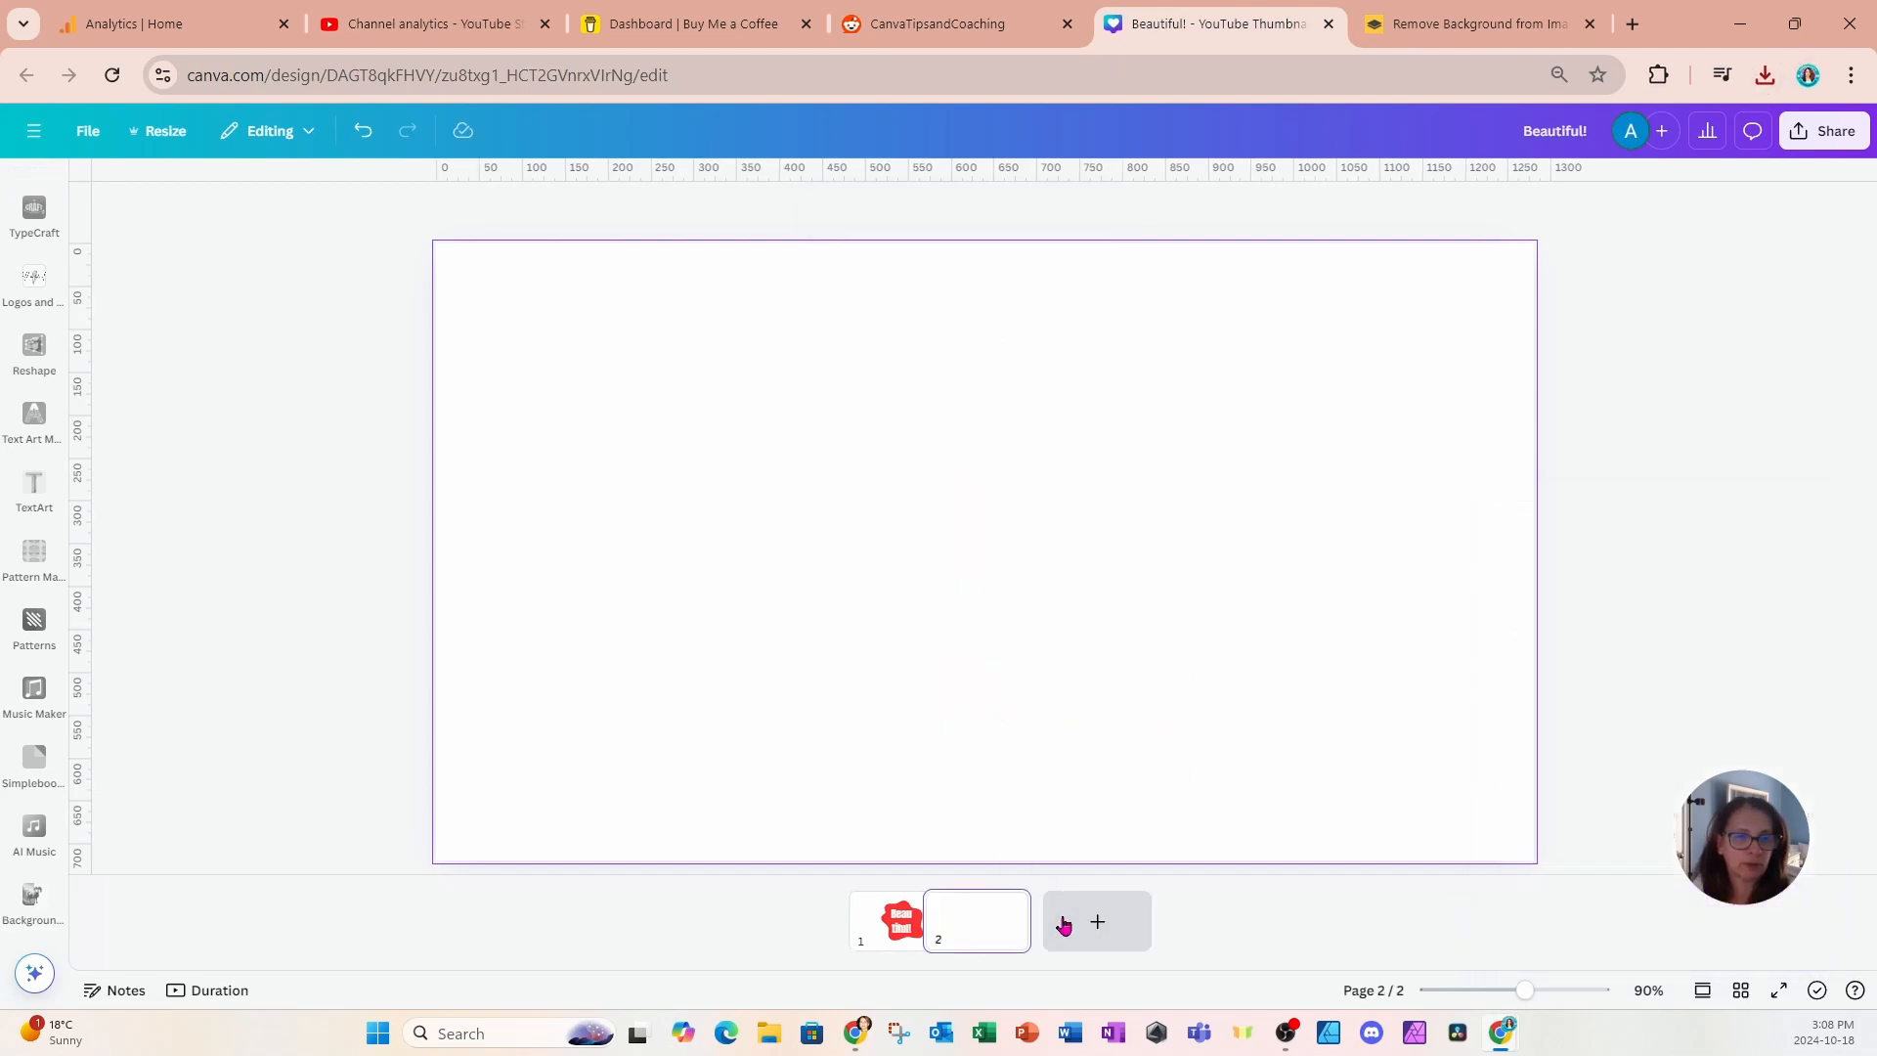
pyautogui.click(1764, 76)
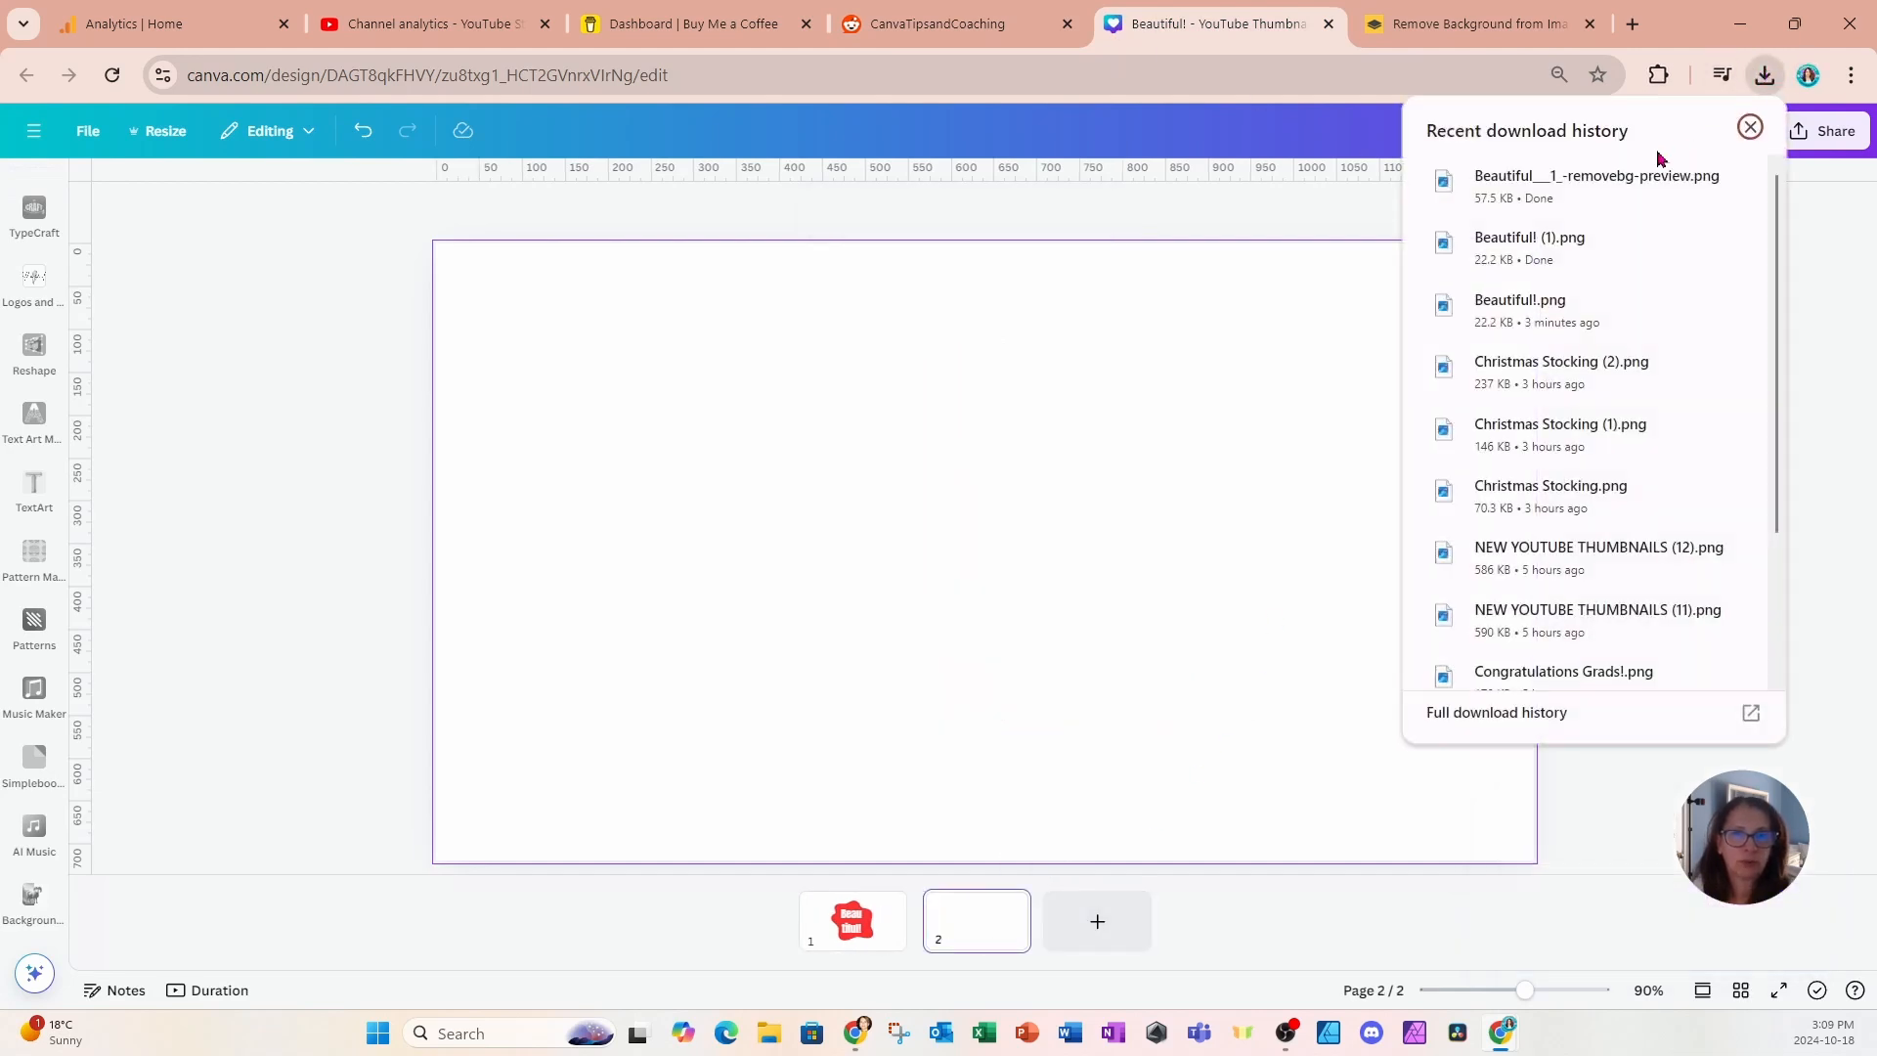
pyautogui.moveTo(1555, 176); pyautogui.dragTo(930, 514)
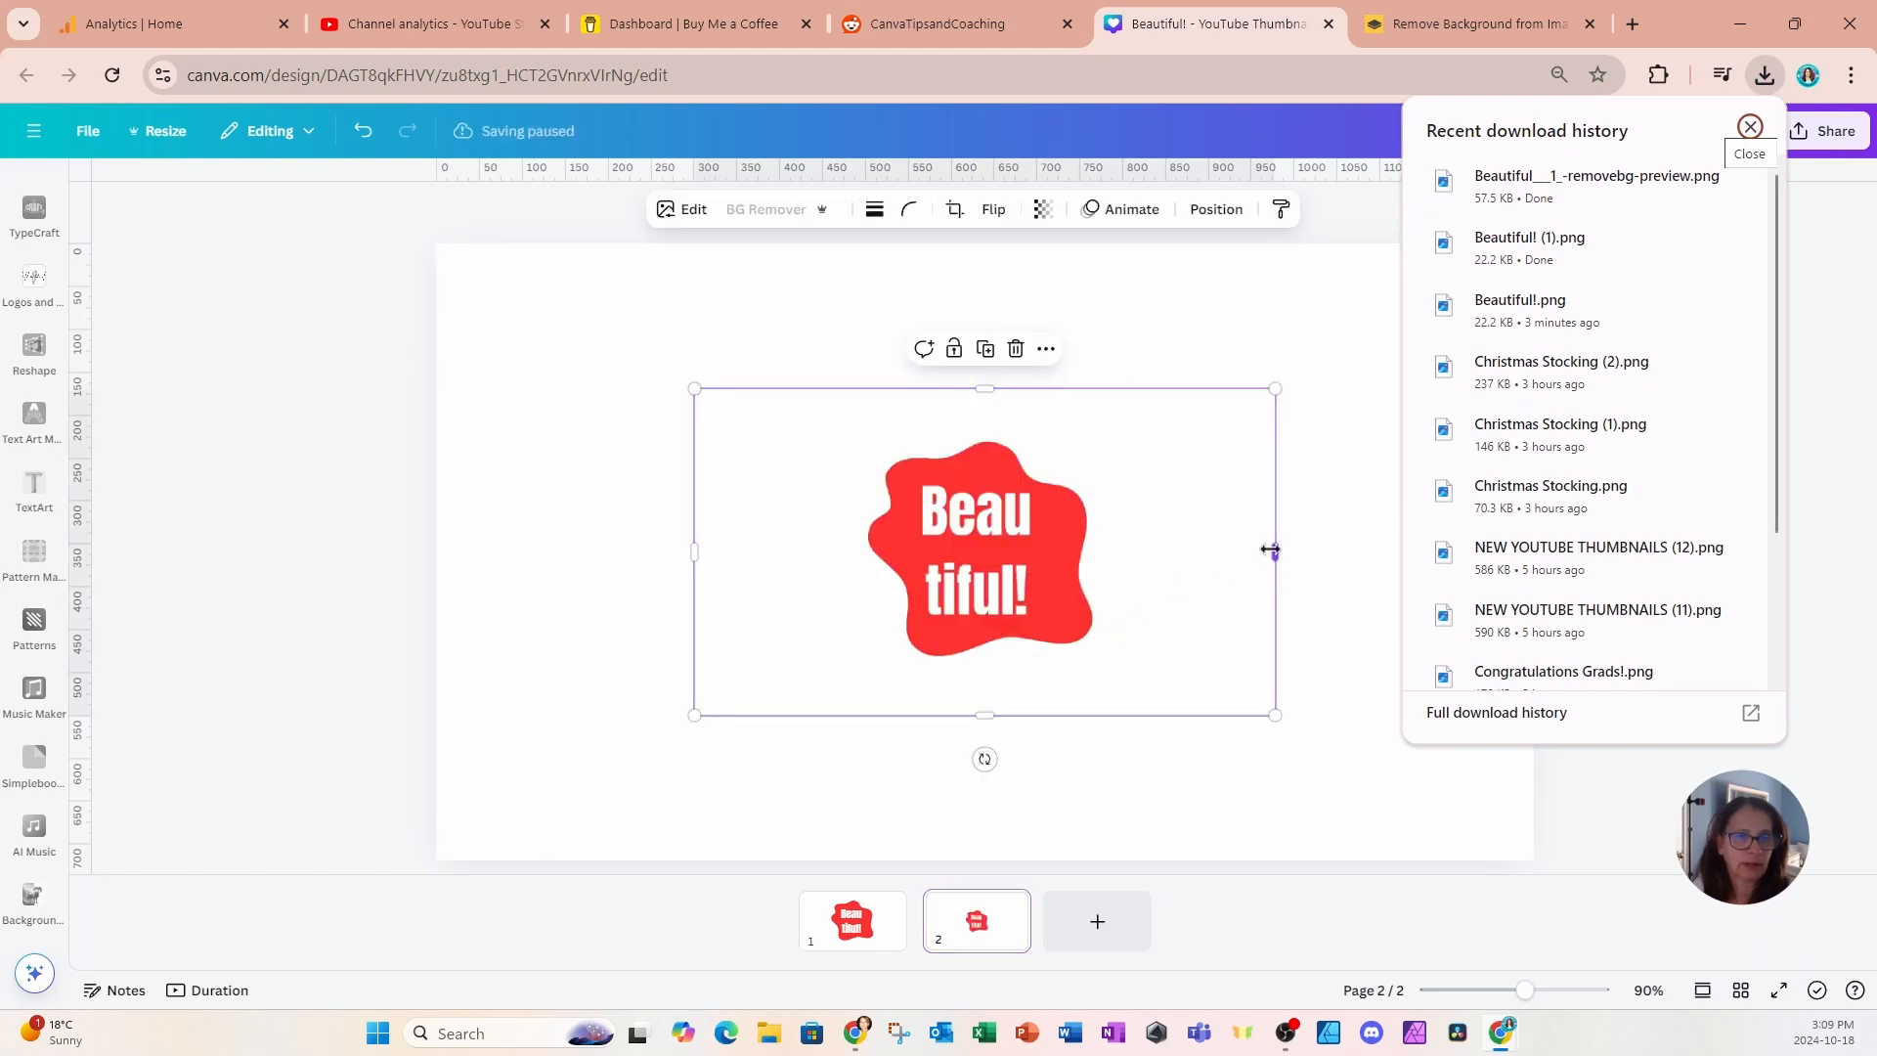
# Change the background of page 2 from behind the cut-out image to solid turquoise blue.
pyautogui.click(835, 332)
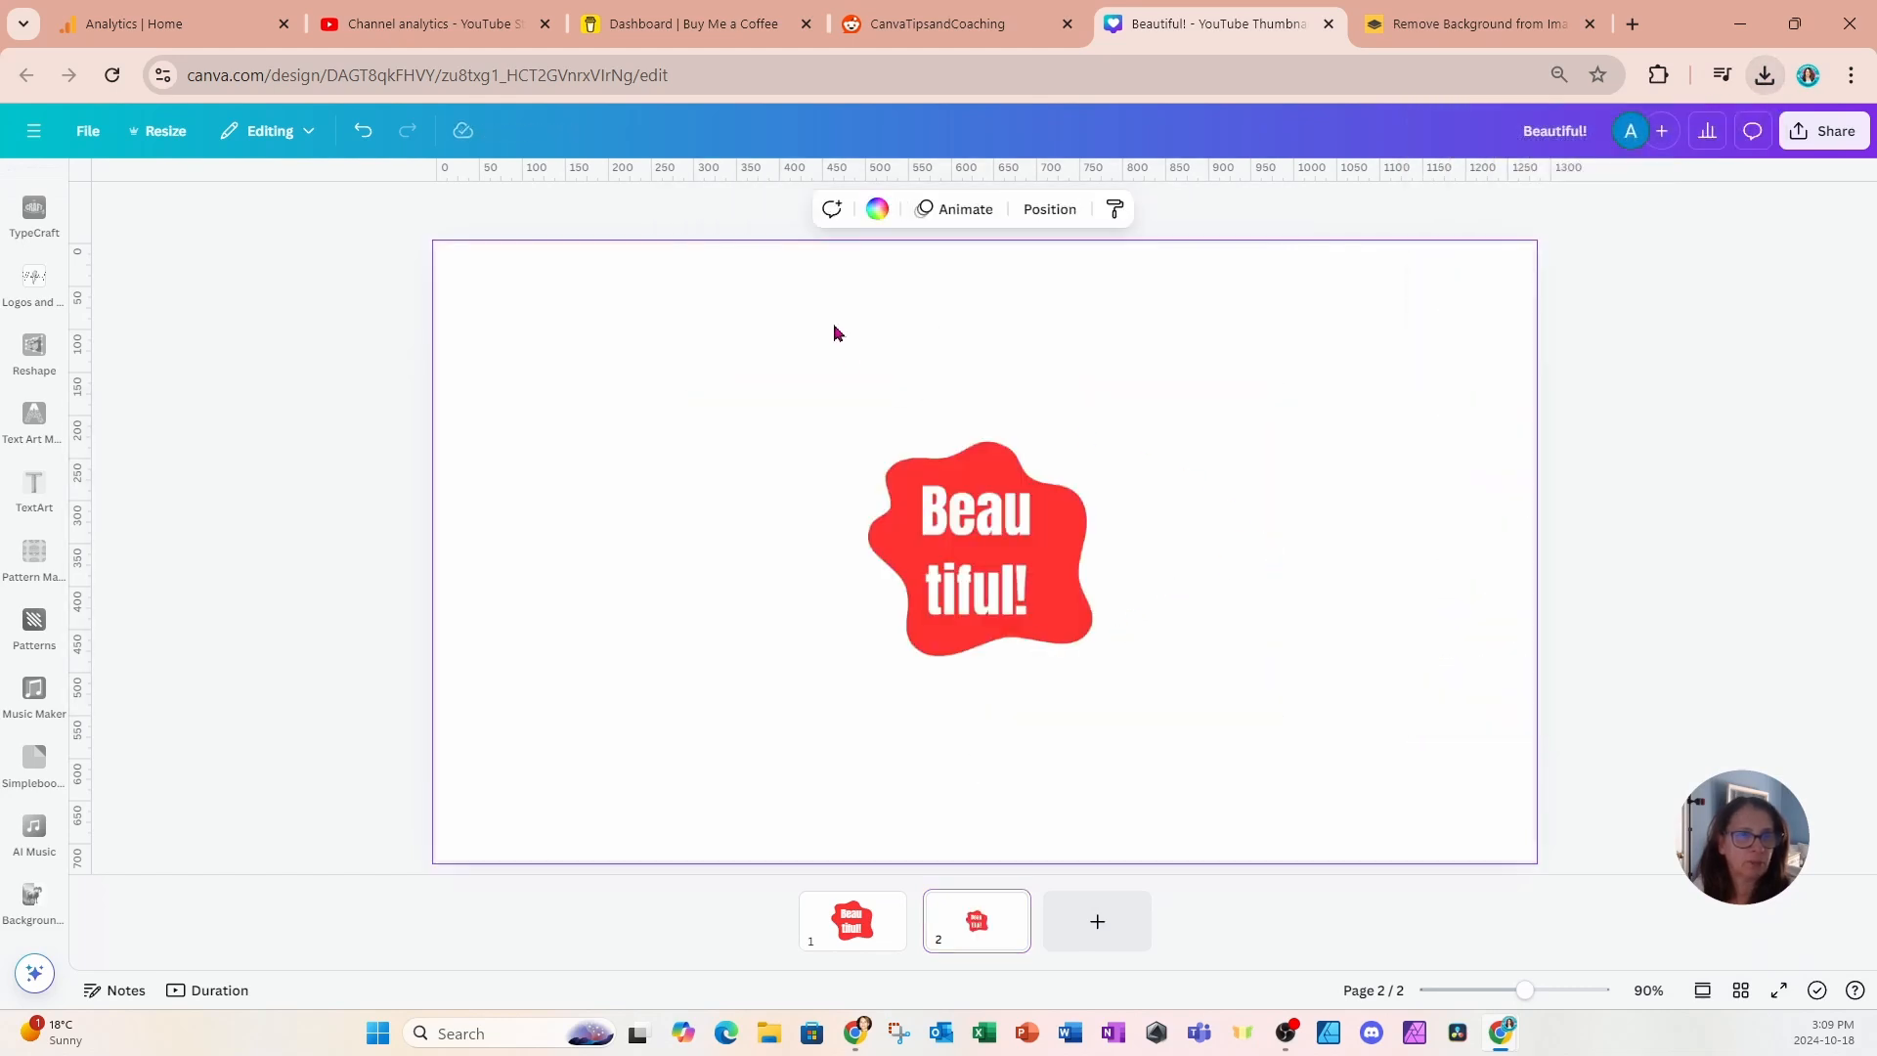
pyautogui.click(877, 211)
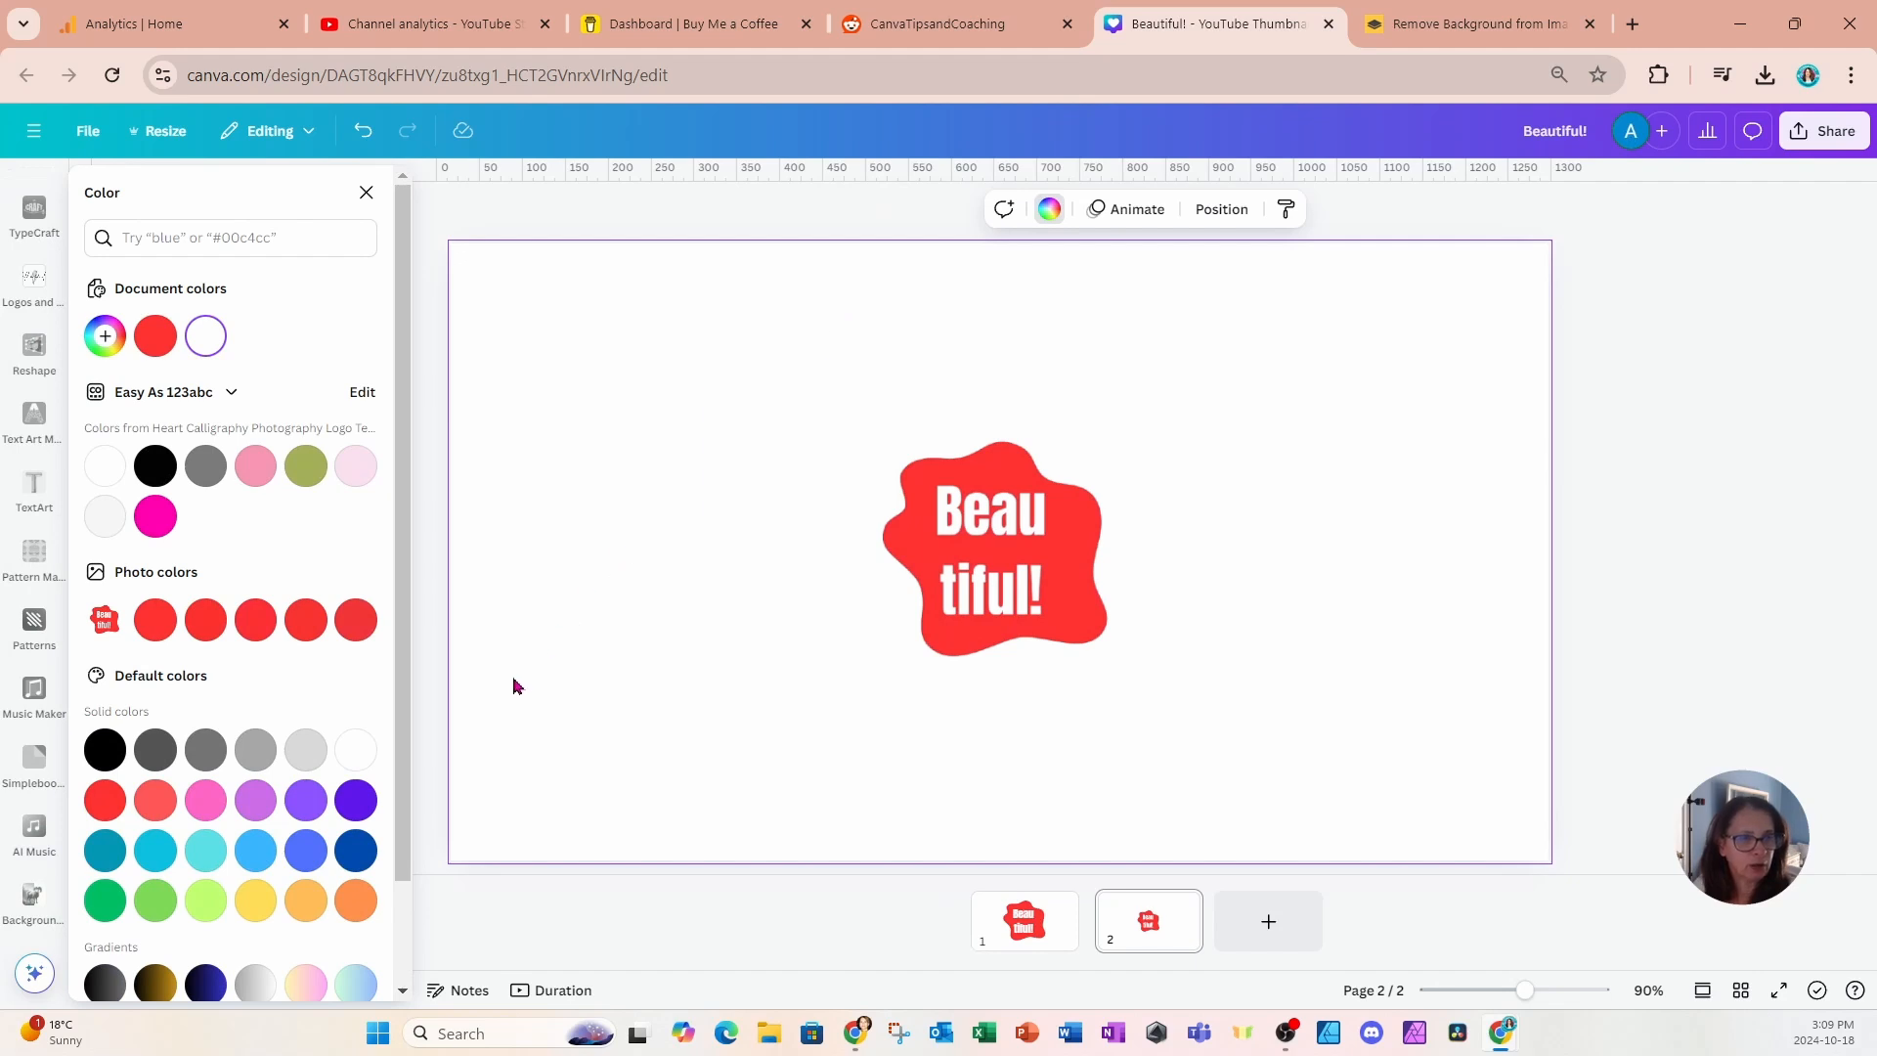
pyautogui.click(154, 852)
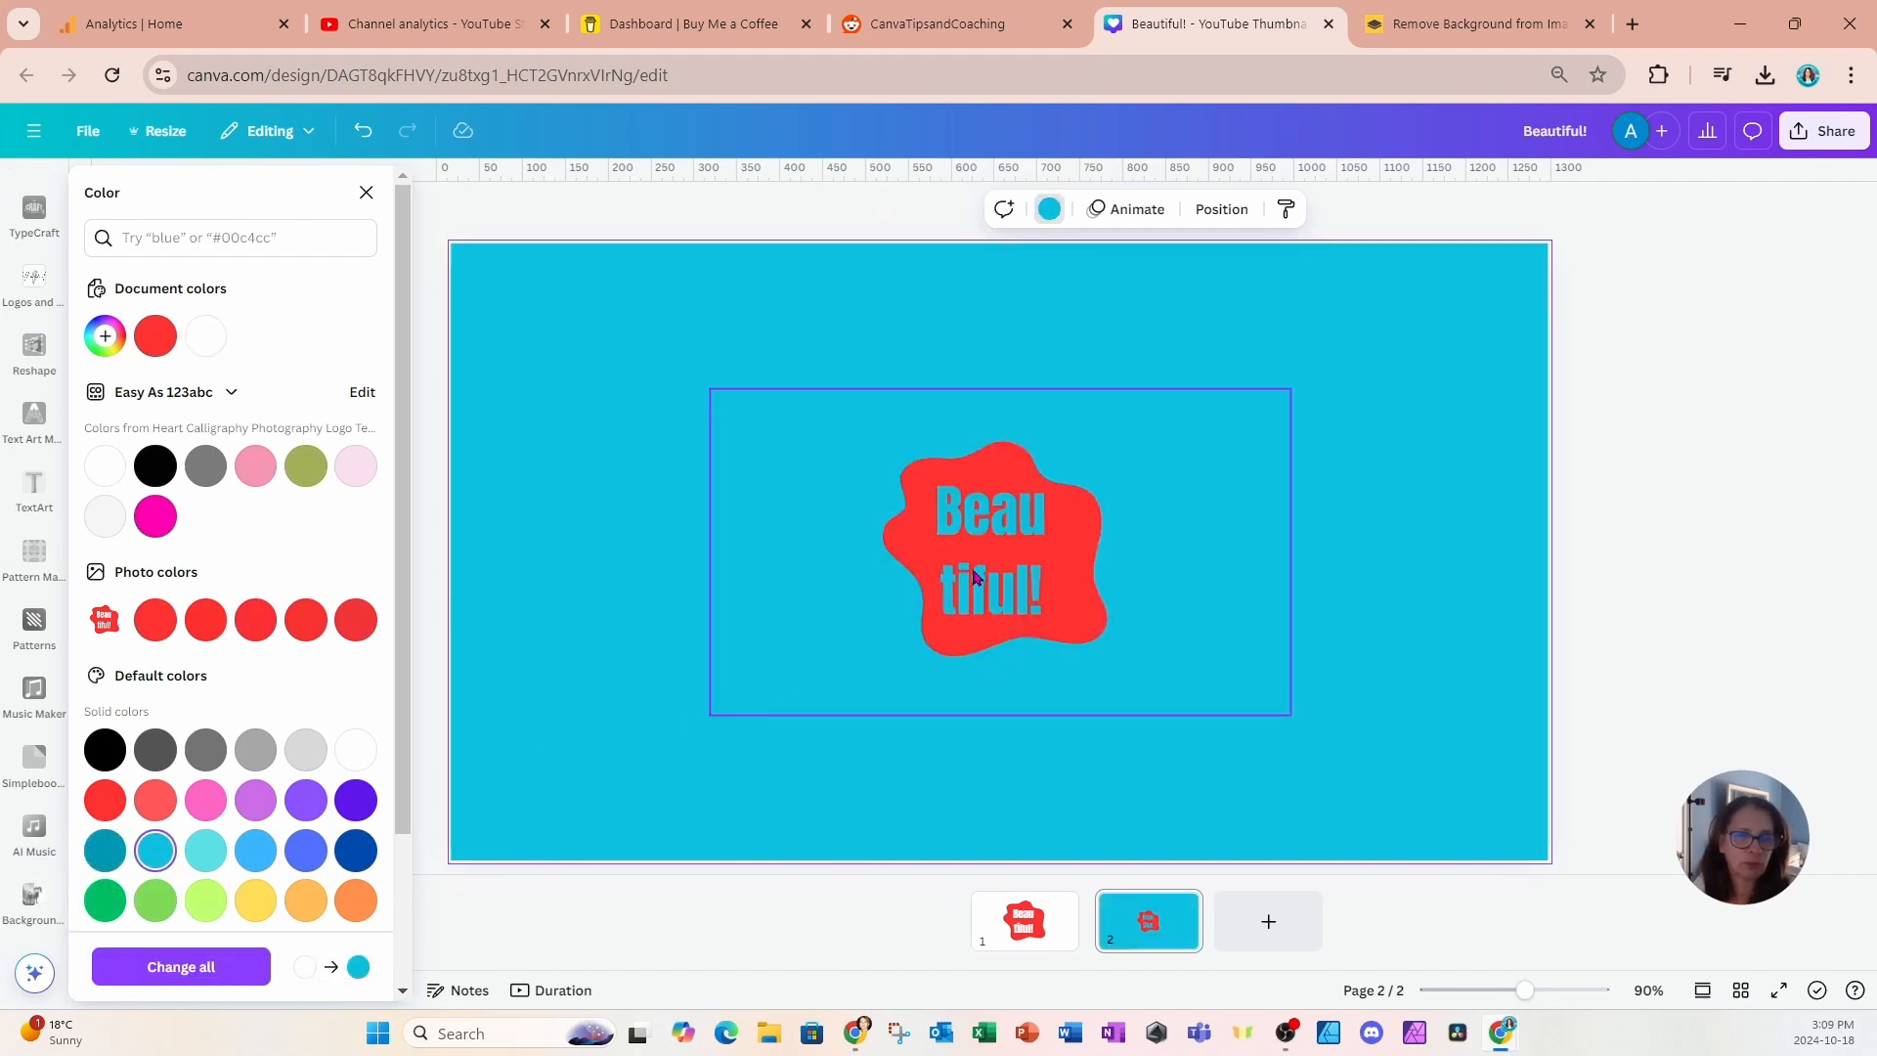
# Crop the empty transparent margins off both sides of the "Beautiful!" image on page 2.
pyautogui.click(1079, 539)
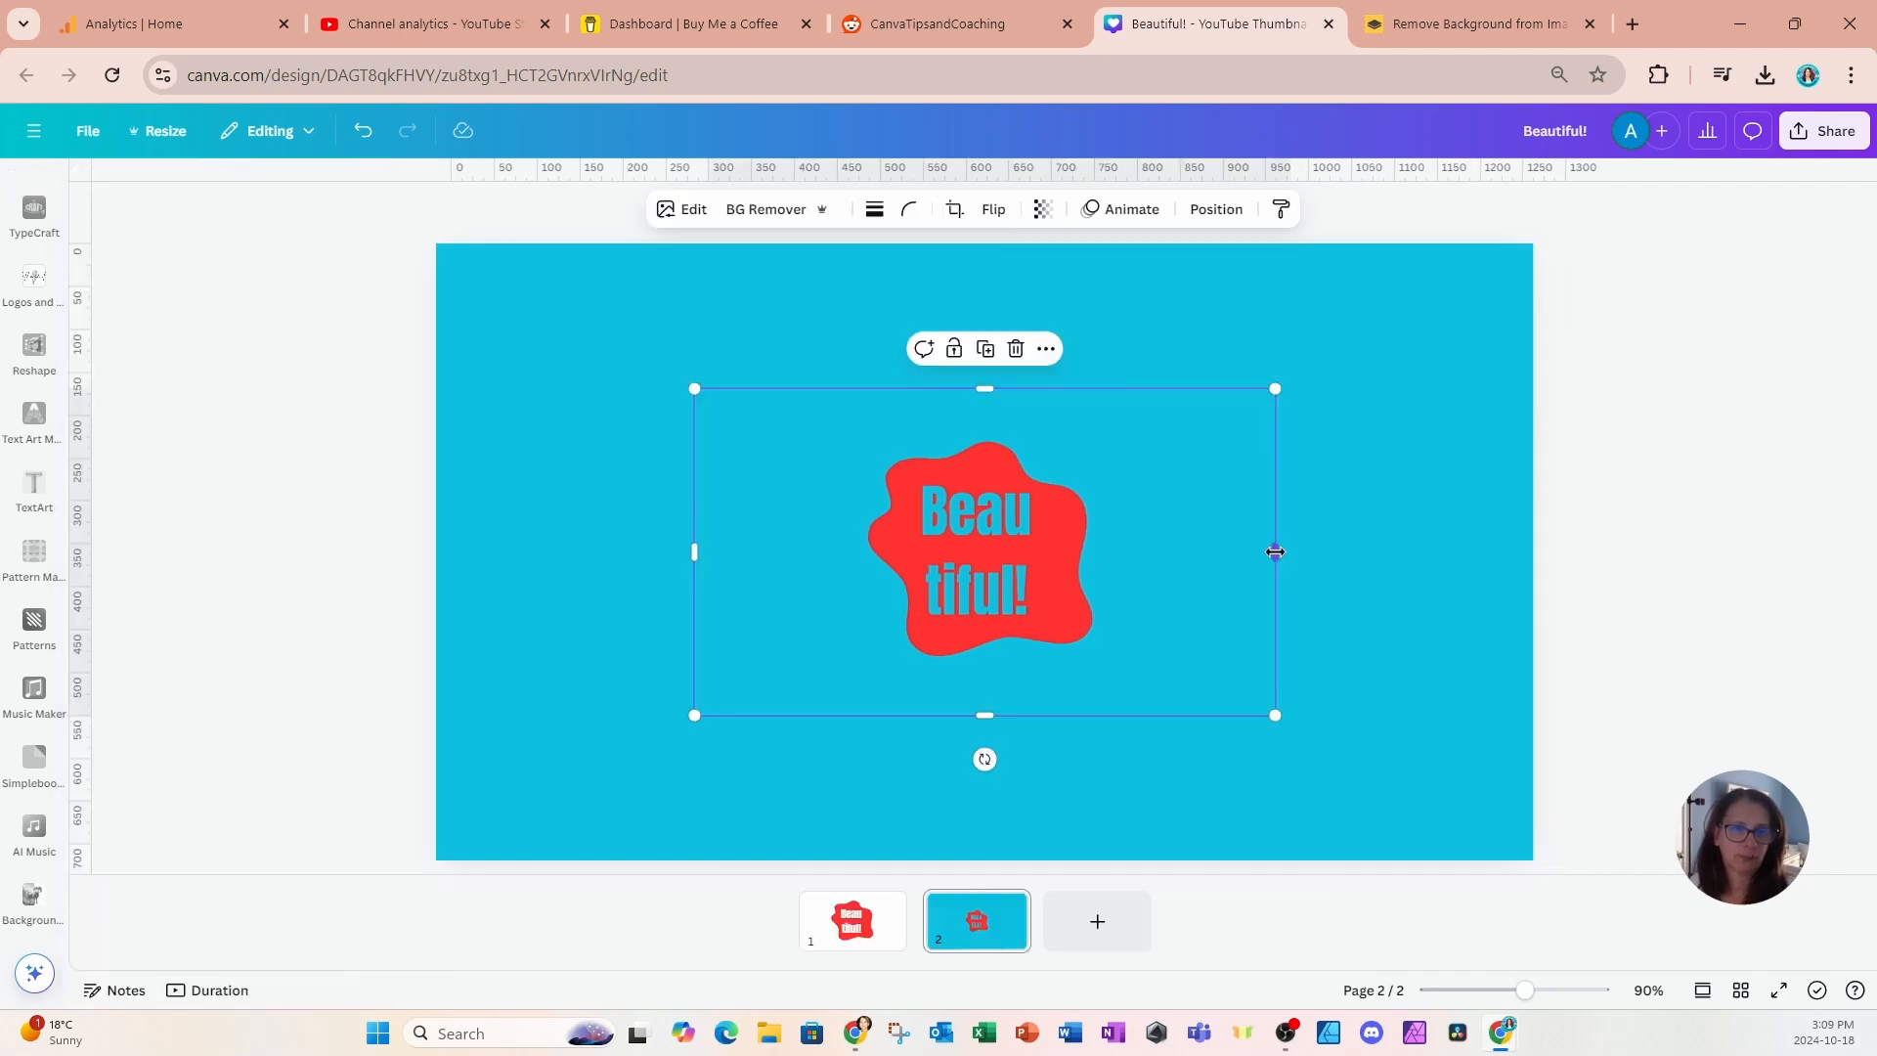
pyautogui.moveTo(1275, 548); pyautogui.dragTo(1144, 552)
pyautogui.moveTo(694, 552); pyautogui.dragTo(788, 552)
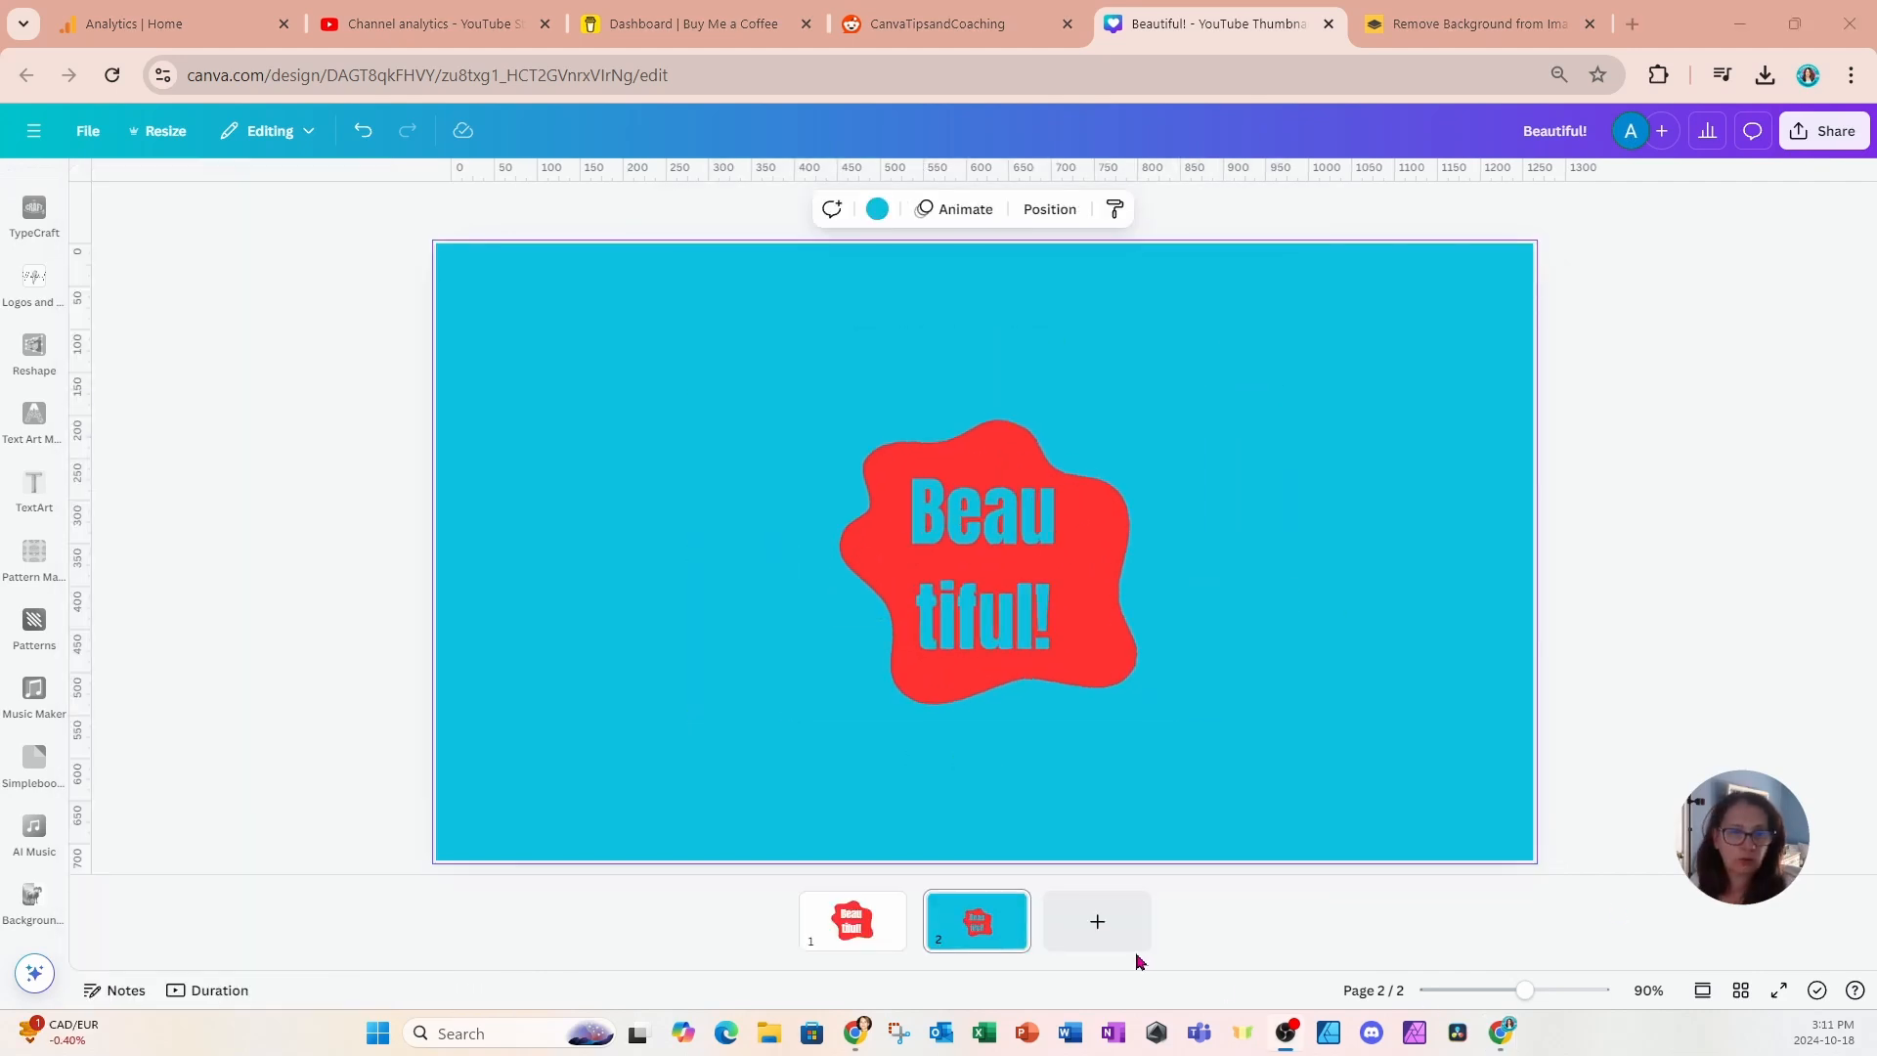
# Add a third page and remove its blue background colour.
pyautogui.click(1077, 924)
pyautogui.click(995, 521)
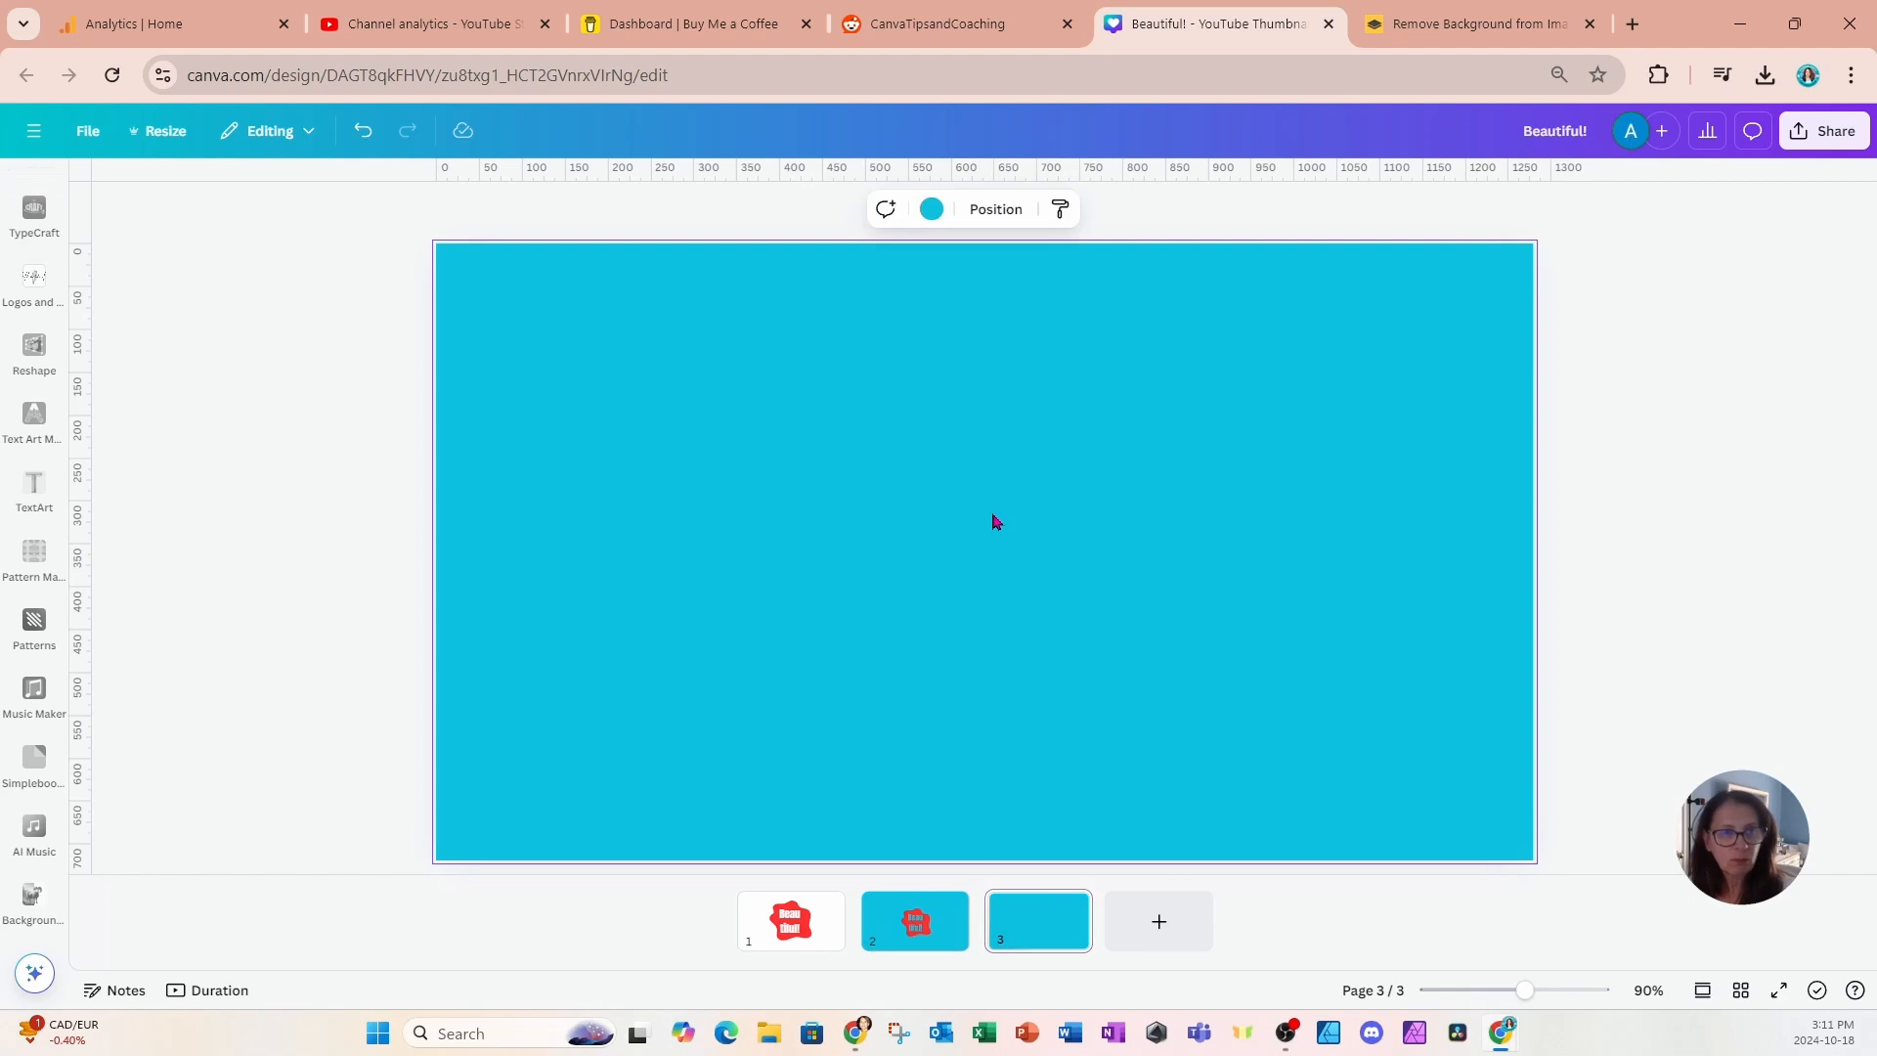
pyautogui.click(932, 210)
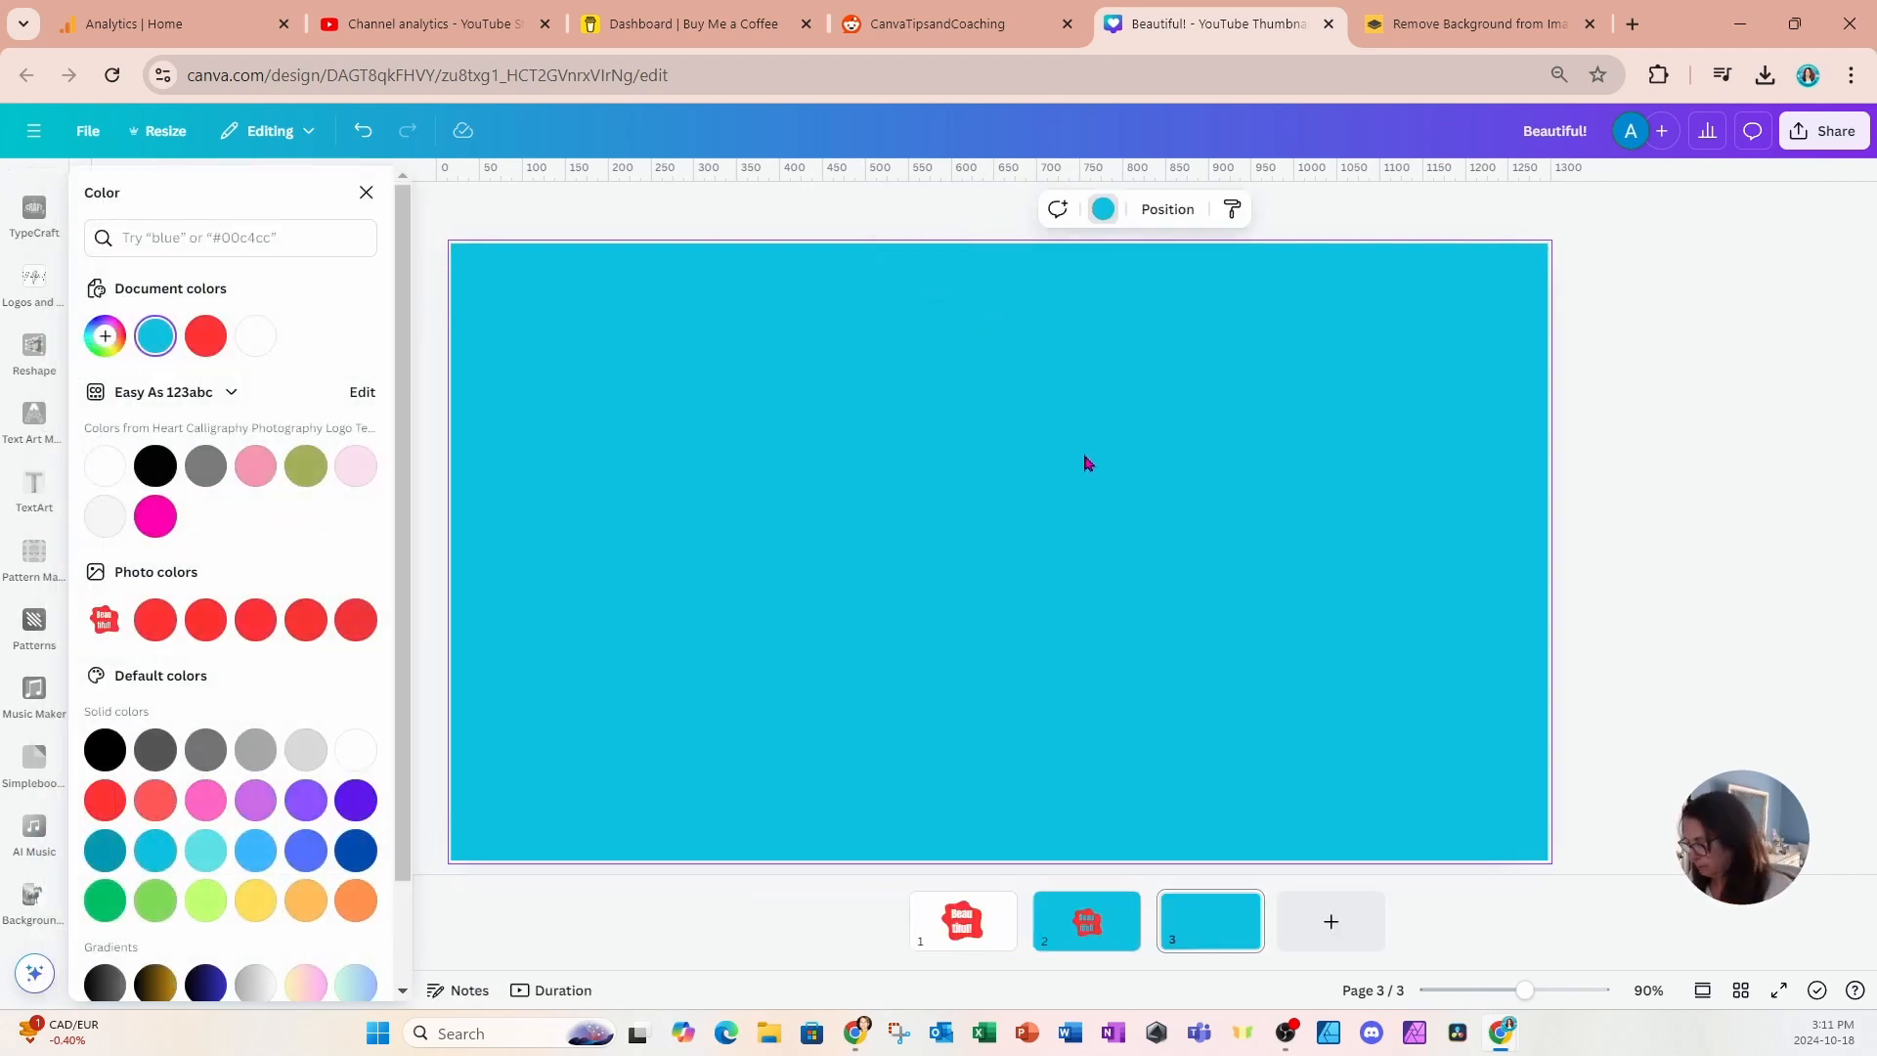
pyautogui.press('Delete')
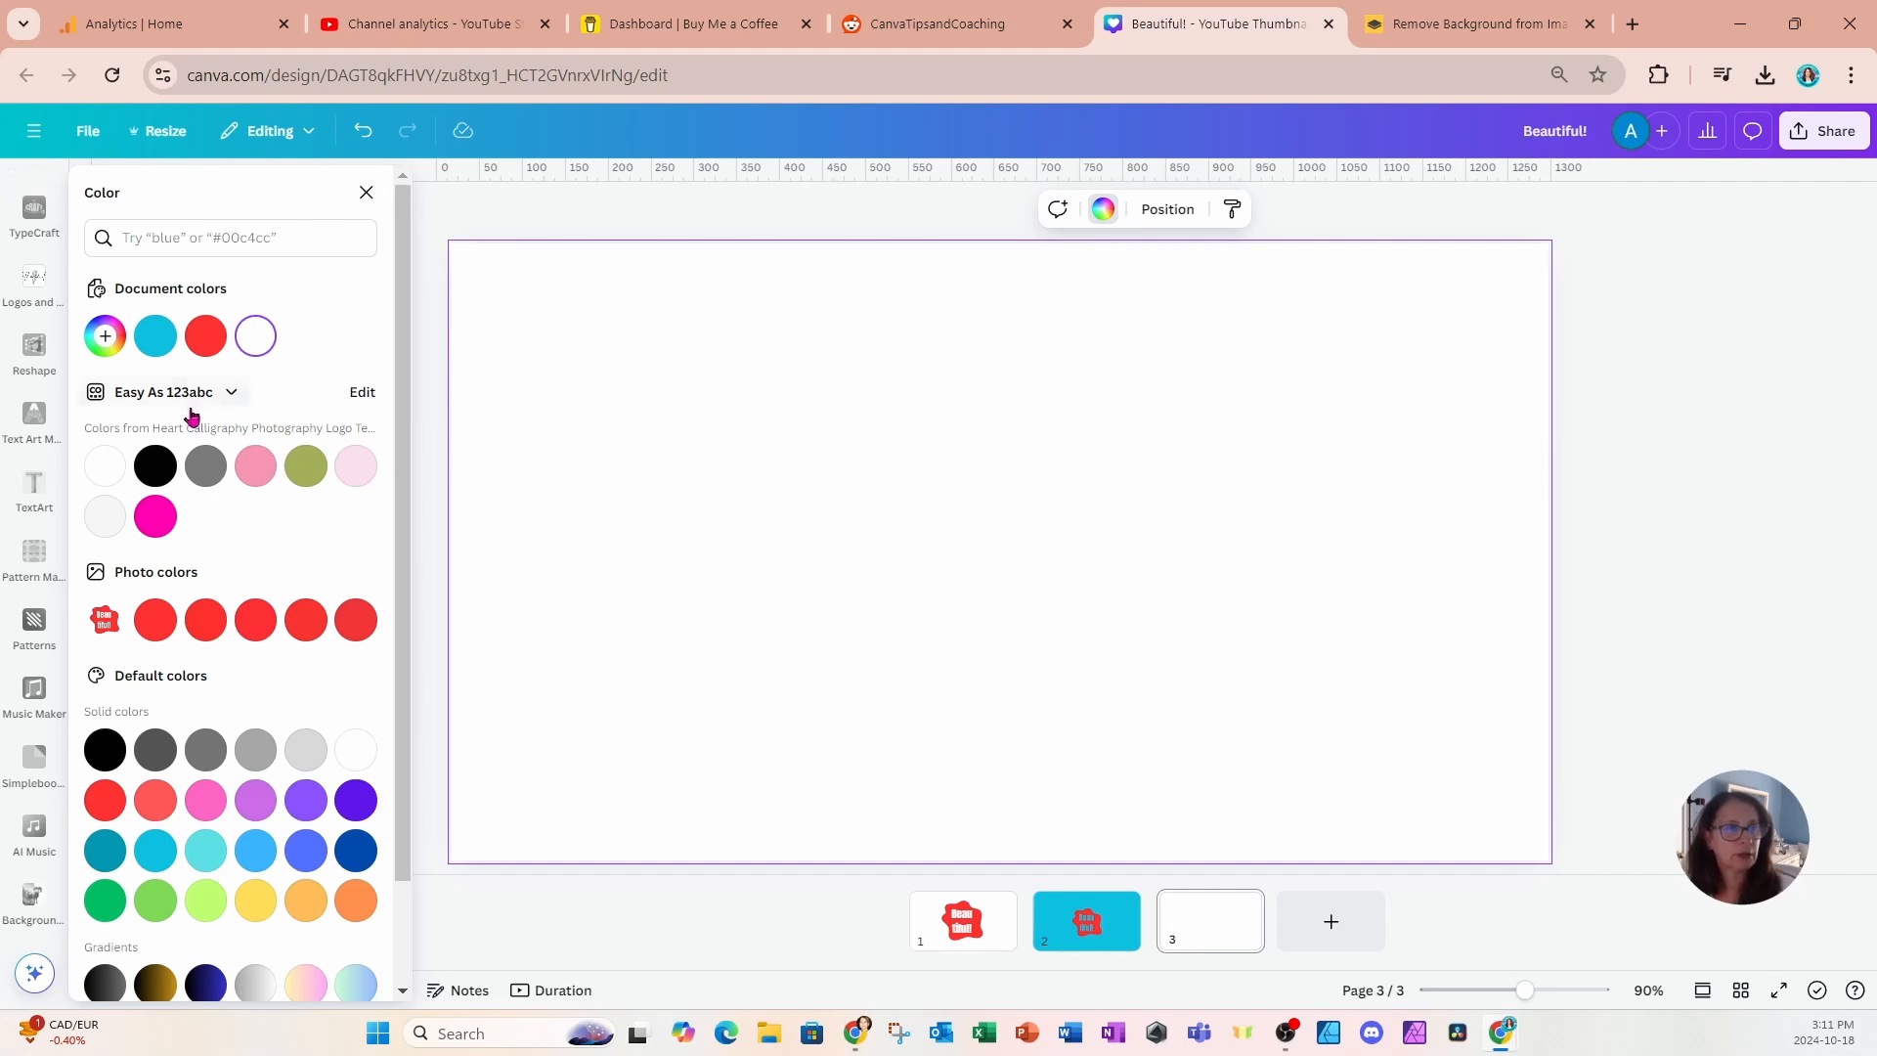
# Add a heading to page 3 reading "Oh What a Happy Day!".
pyautogui.scroll(10, 27, 376)
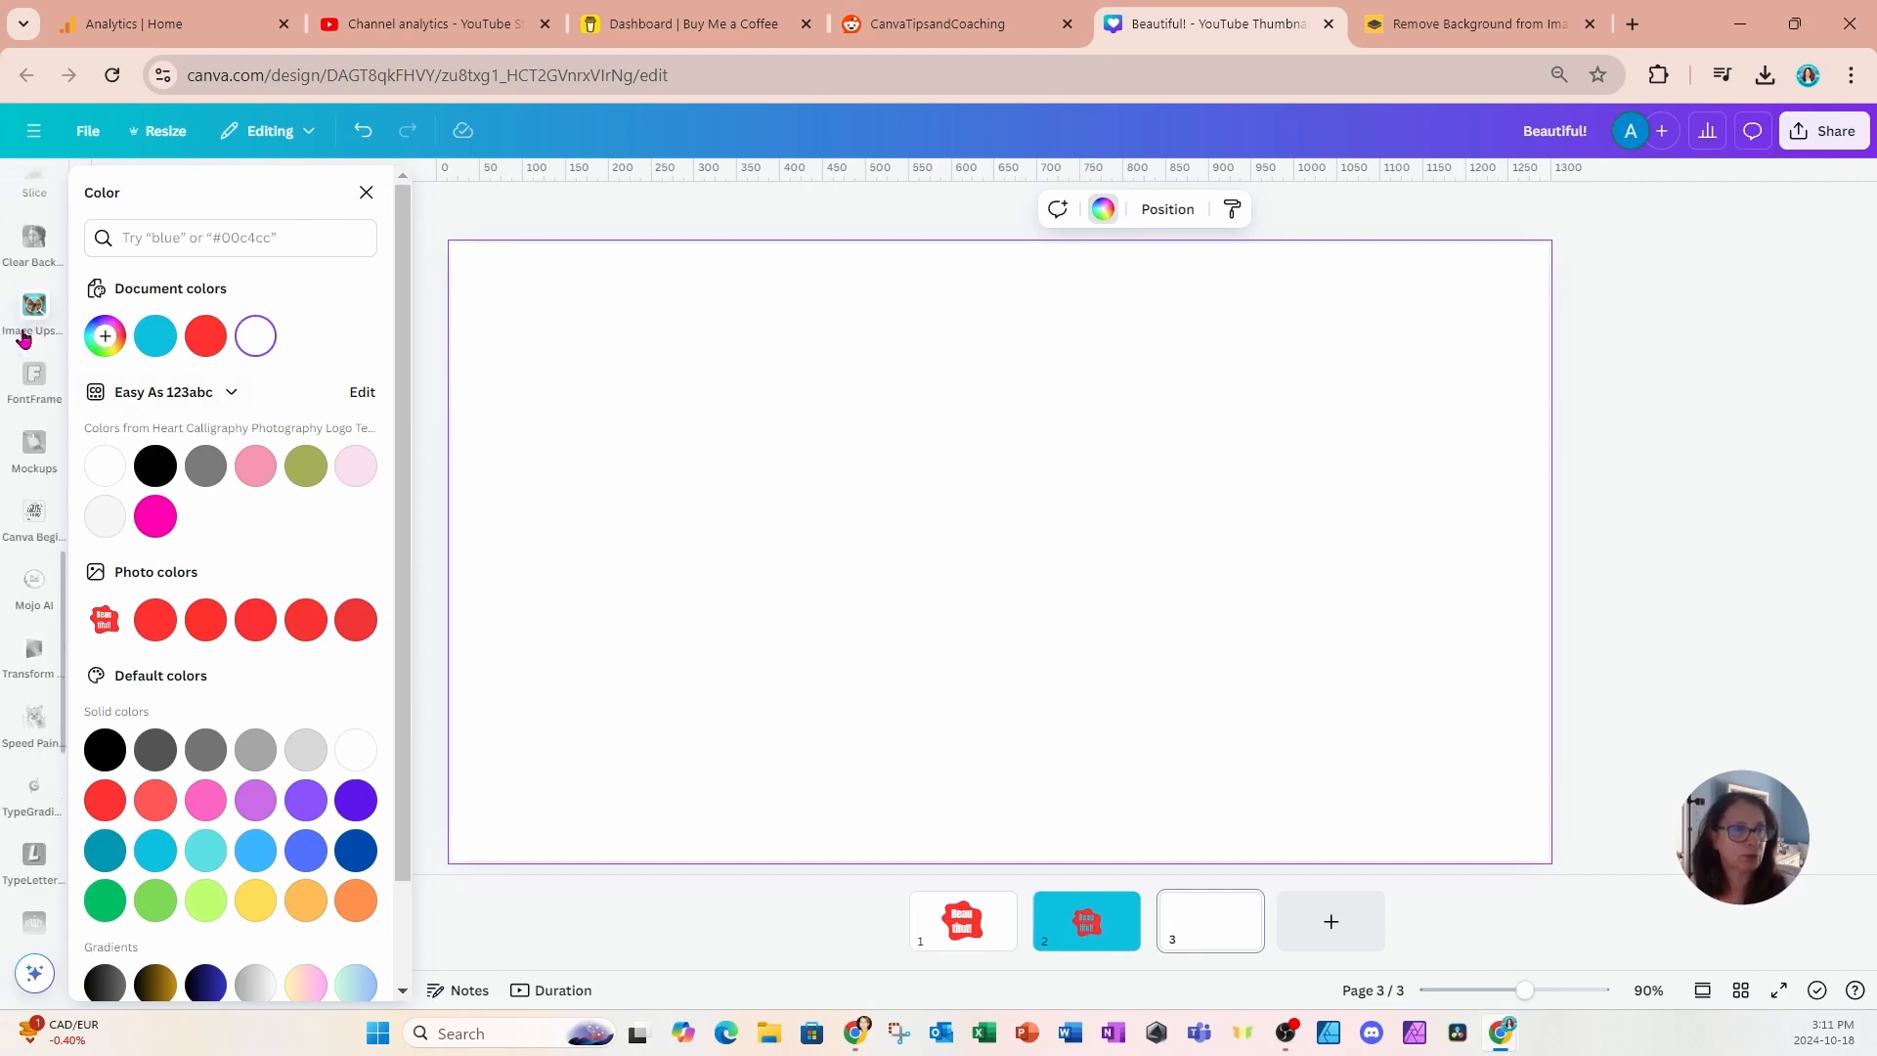
pyautogui.scroll(5, 26, 337)
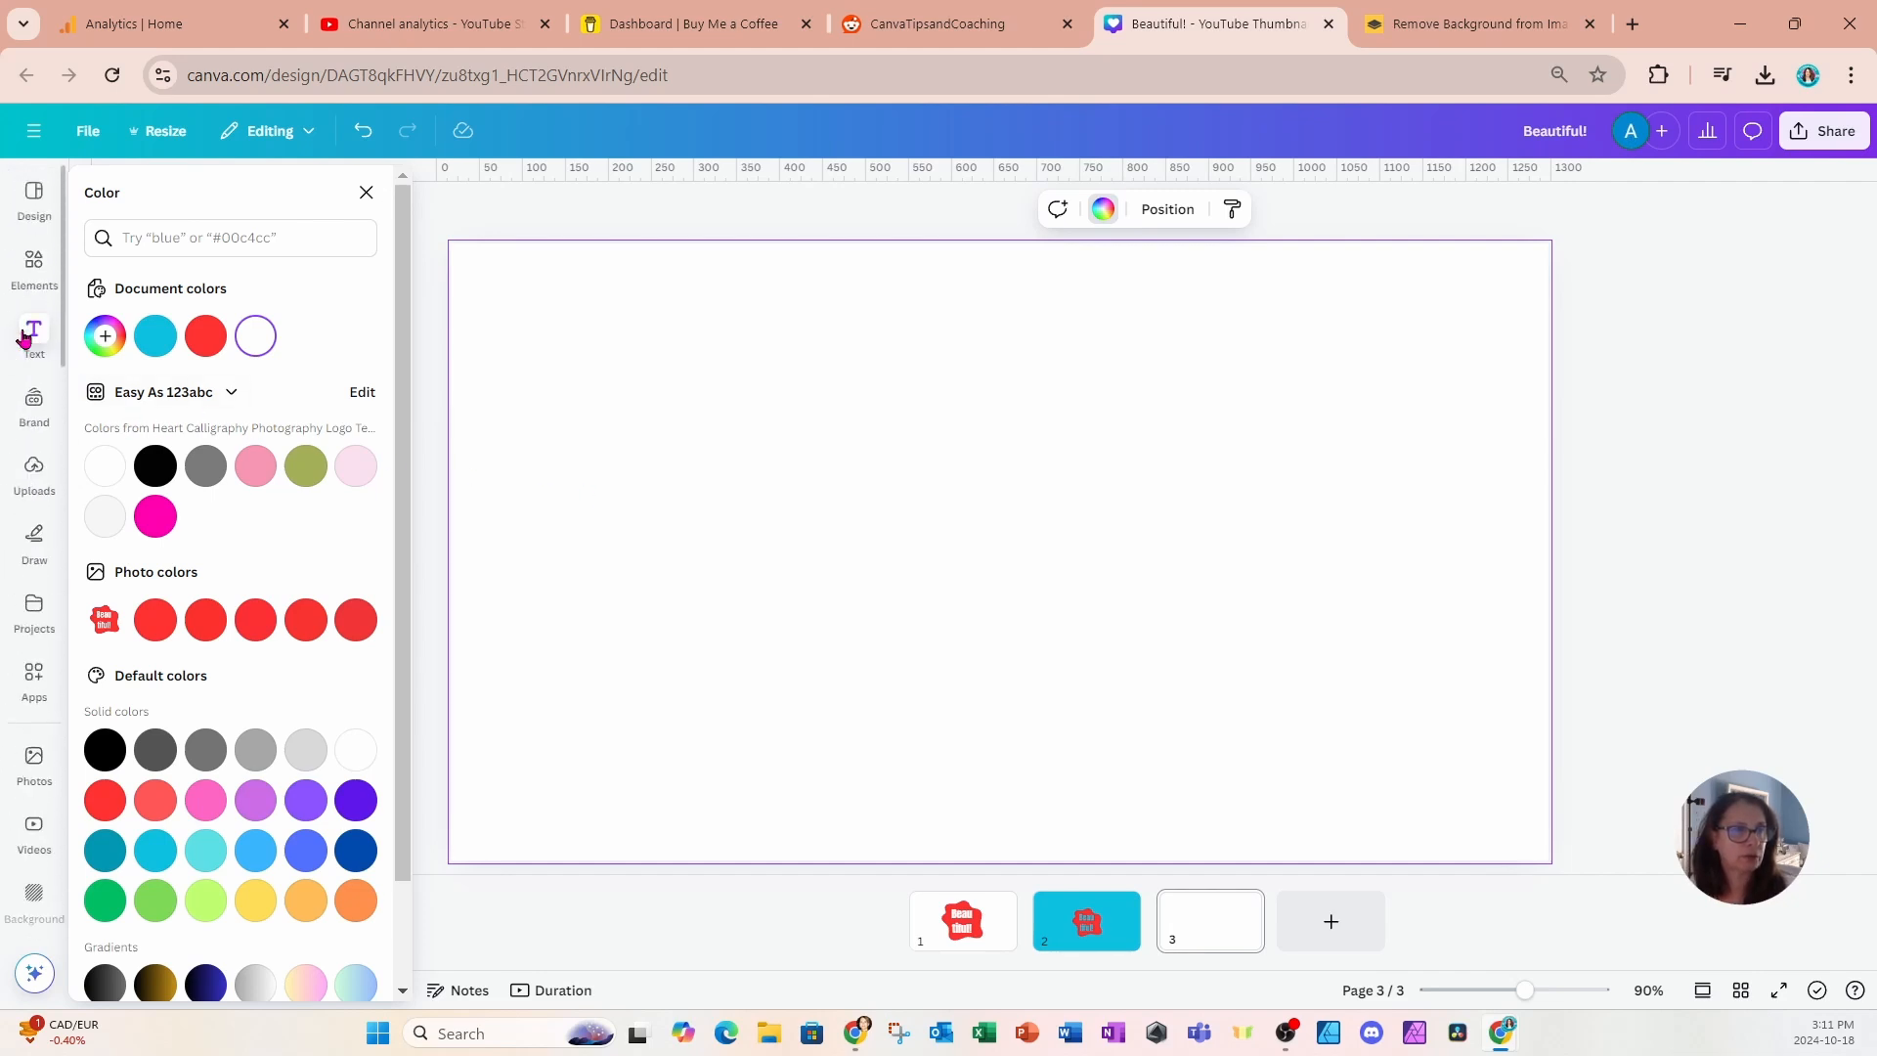
pyautogui.click(37, 337)
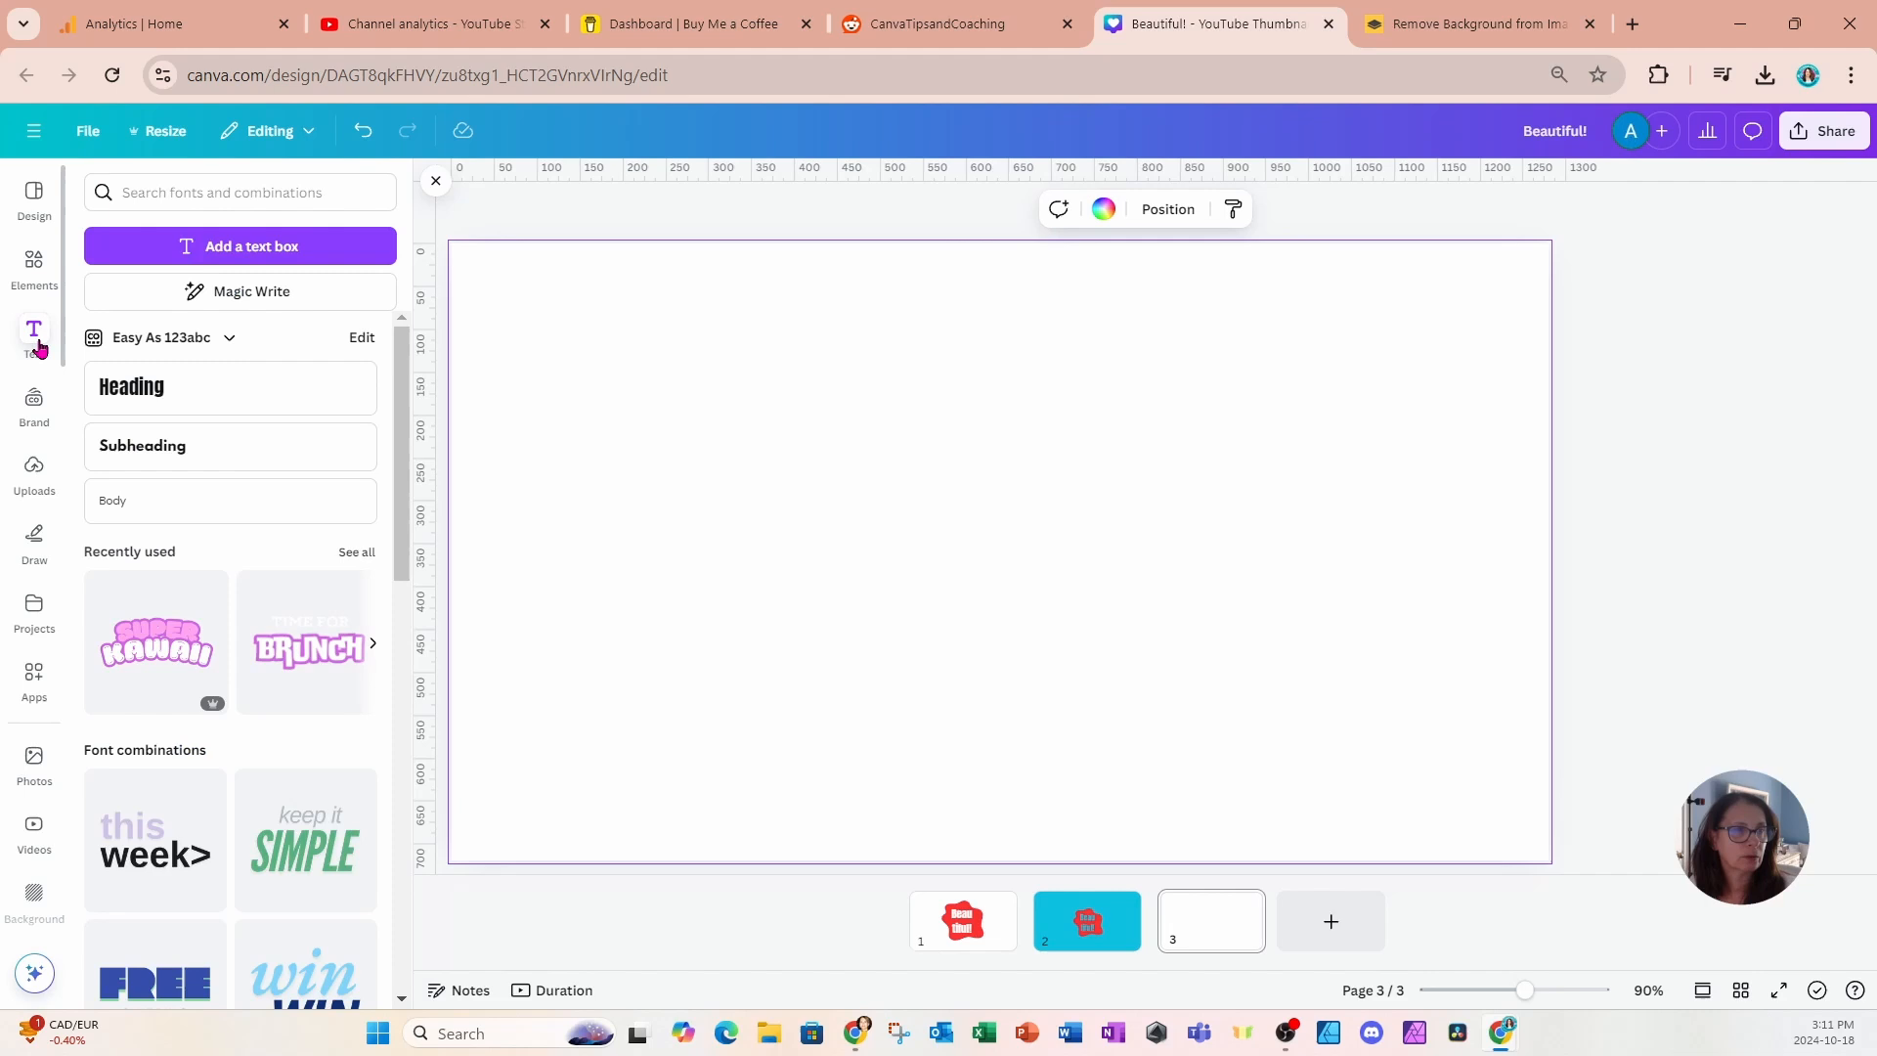
pyautogui.click(123, 394)
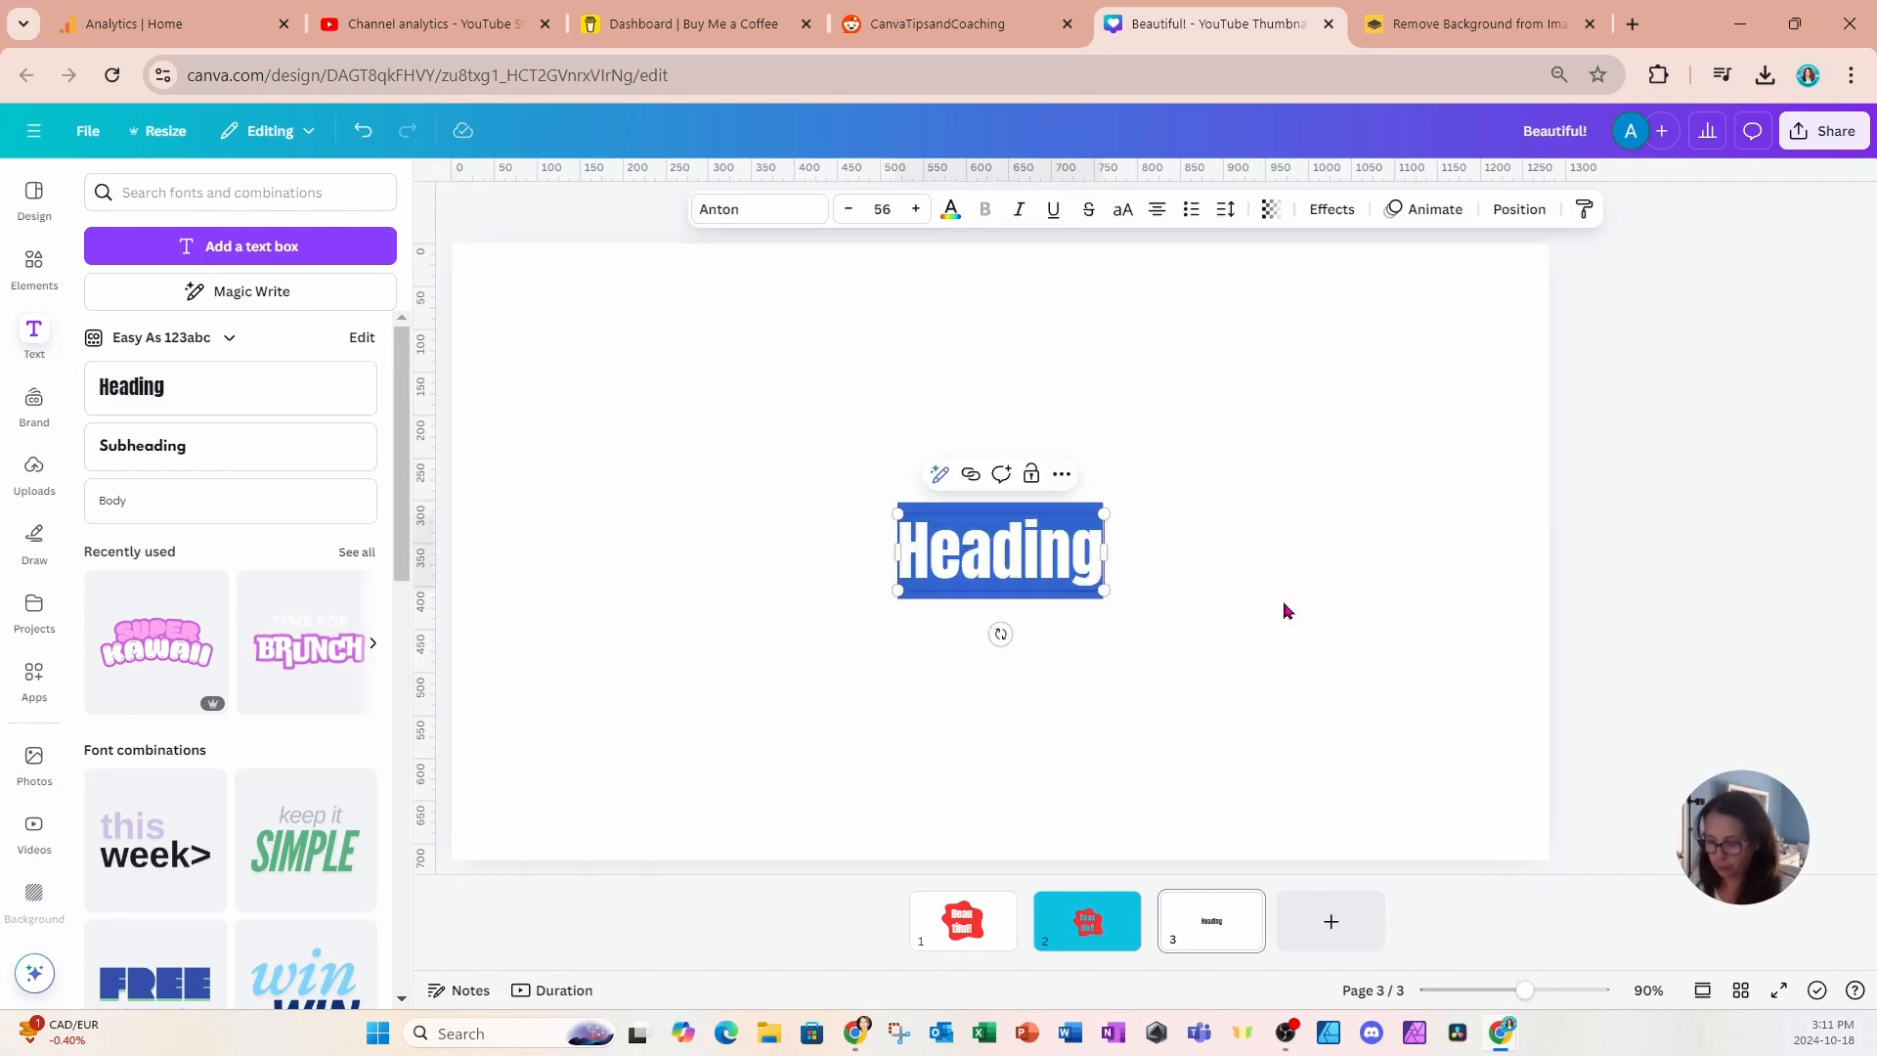
pyautogui.write('O')
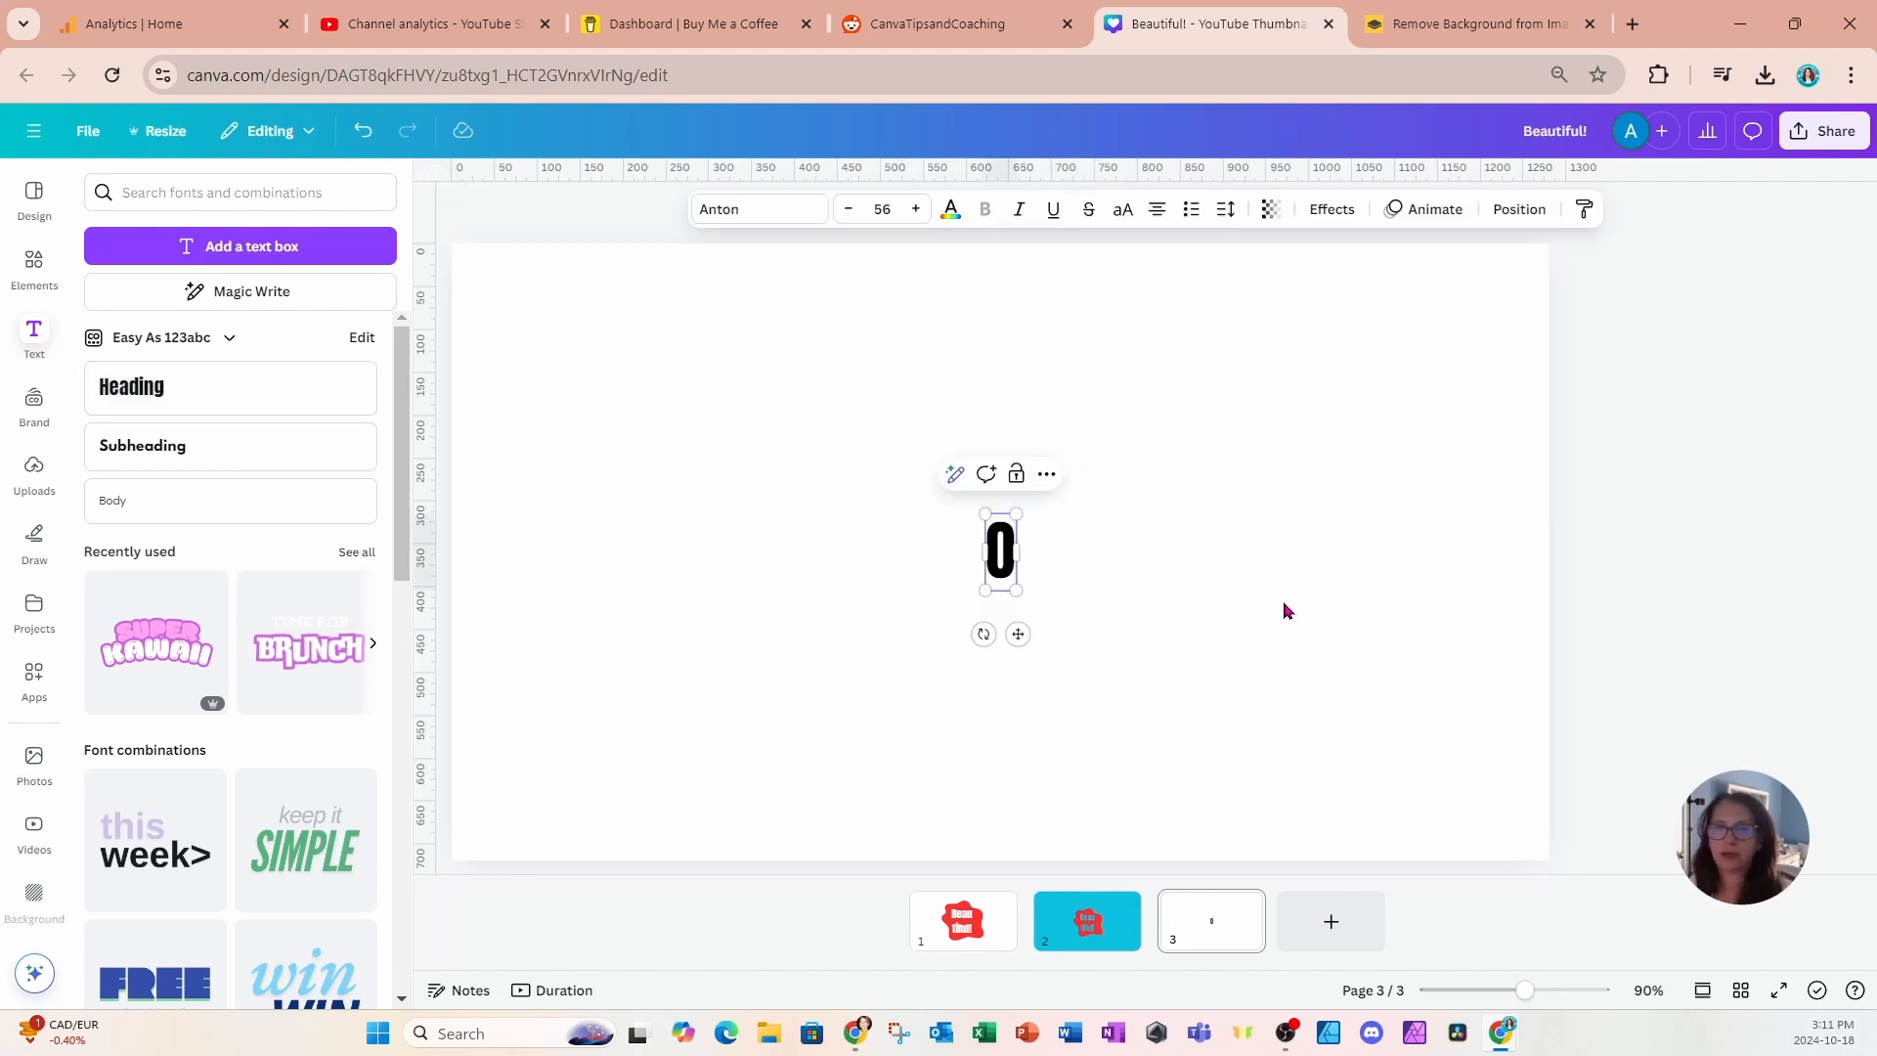
pyautogui.write('h What a')
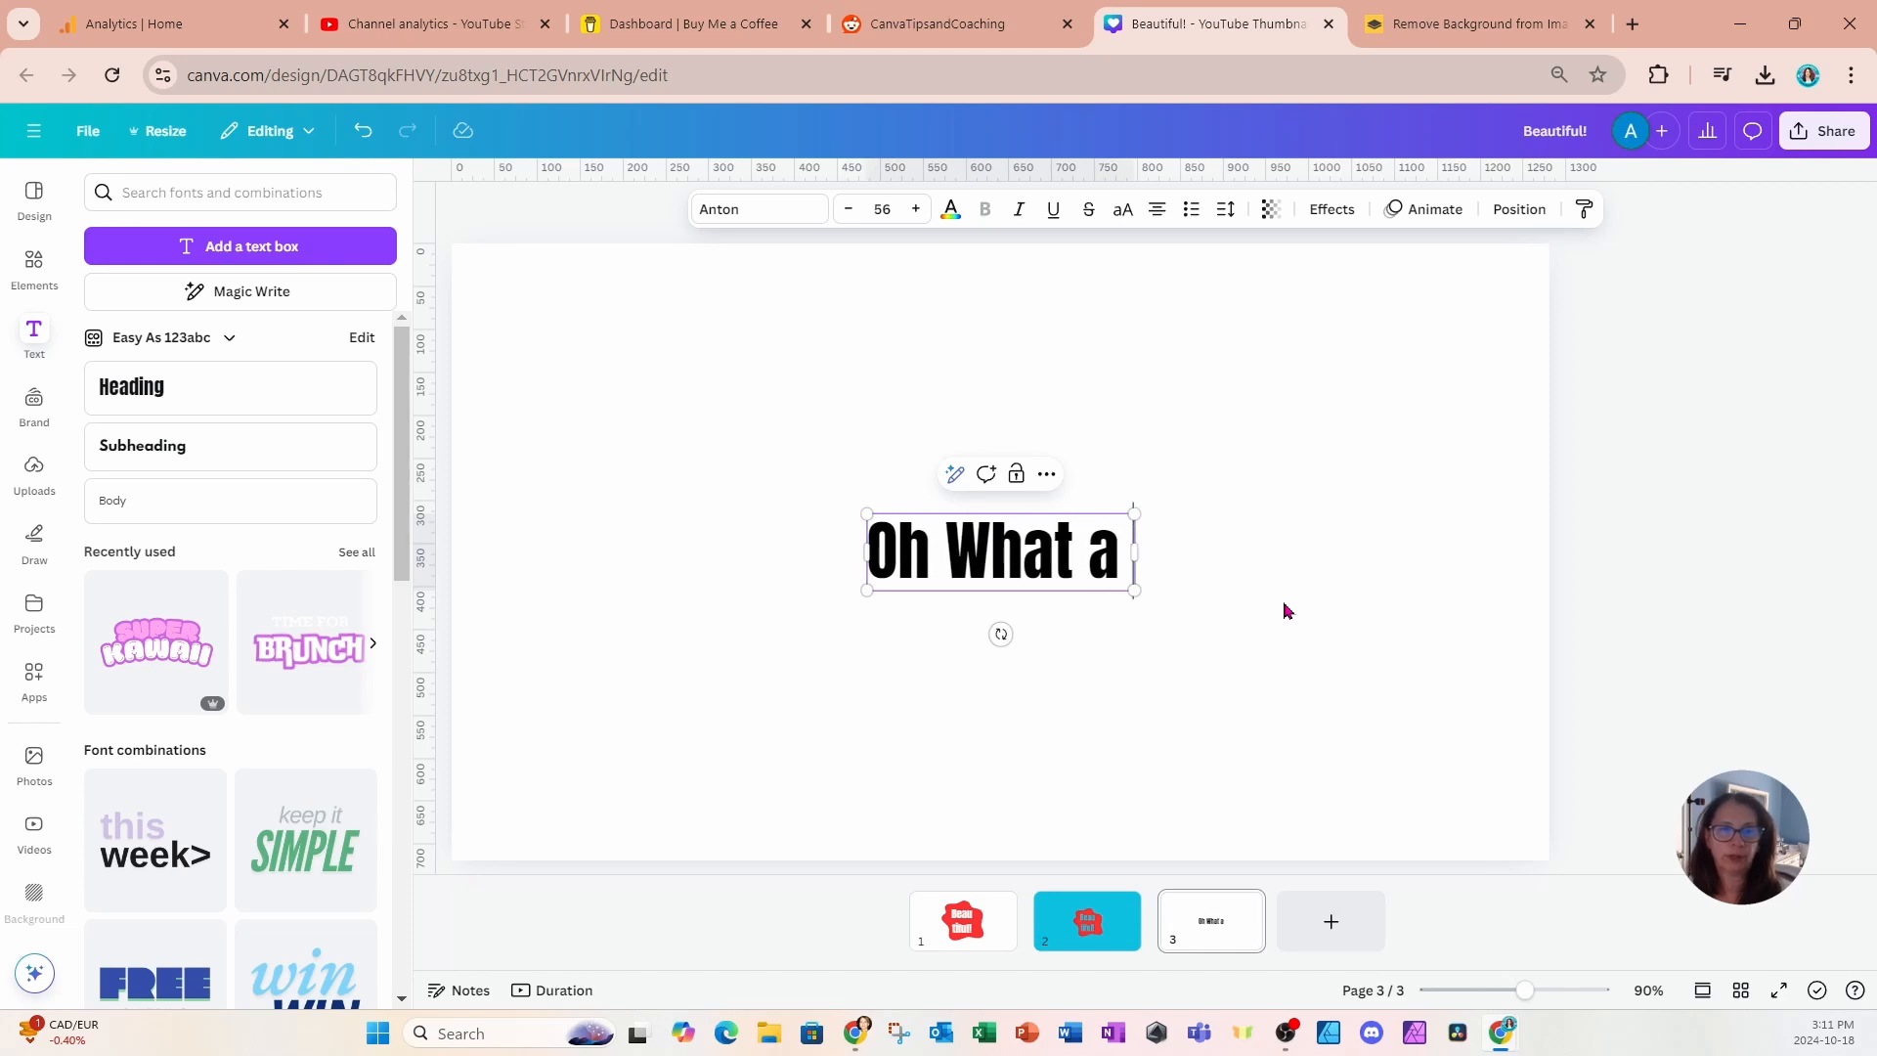
pyautogui.write(' Happy Day!')
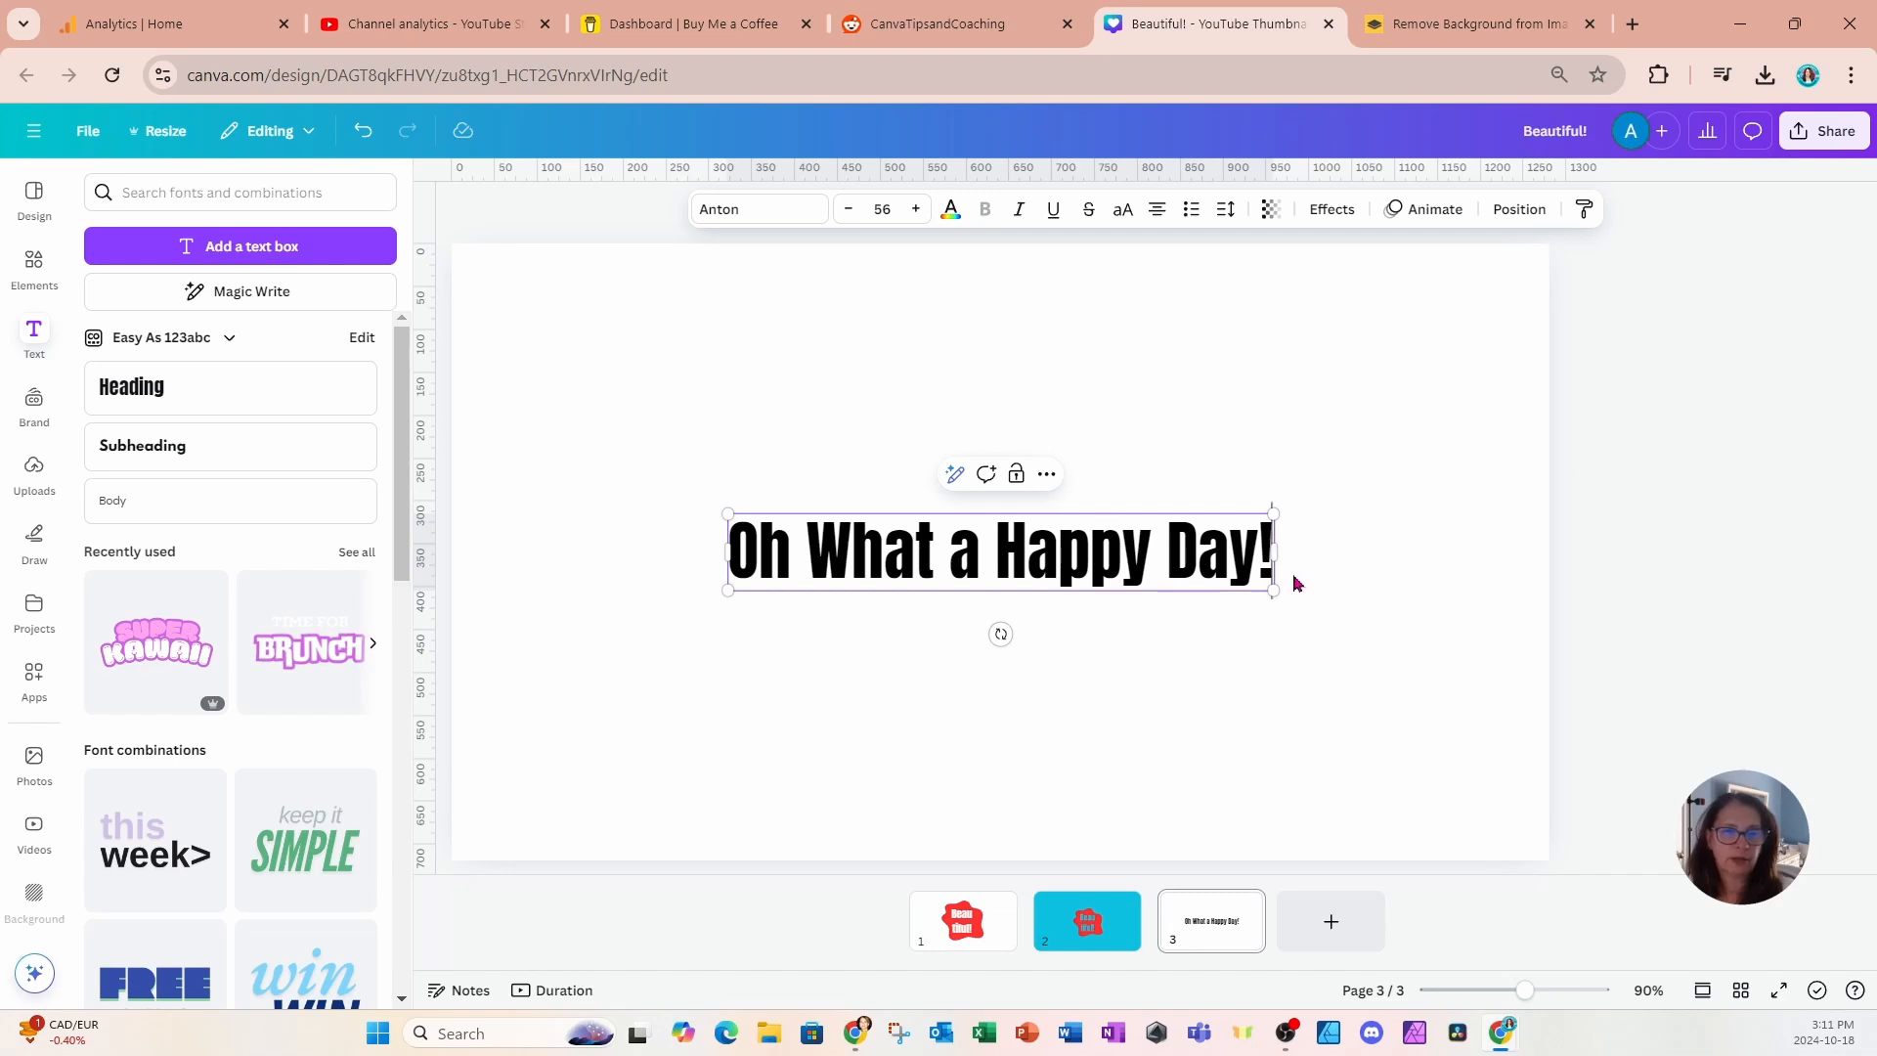
# Wrap the heading as "Oh What a / Happy Day!", enlarge it to size 80.3 and tighten its line spacing.
pyautogui.moveTo(1275, 563); pyautogui.dragTo(1118, 564)
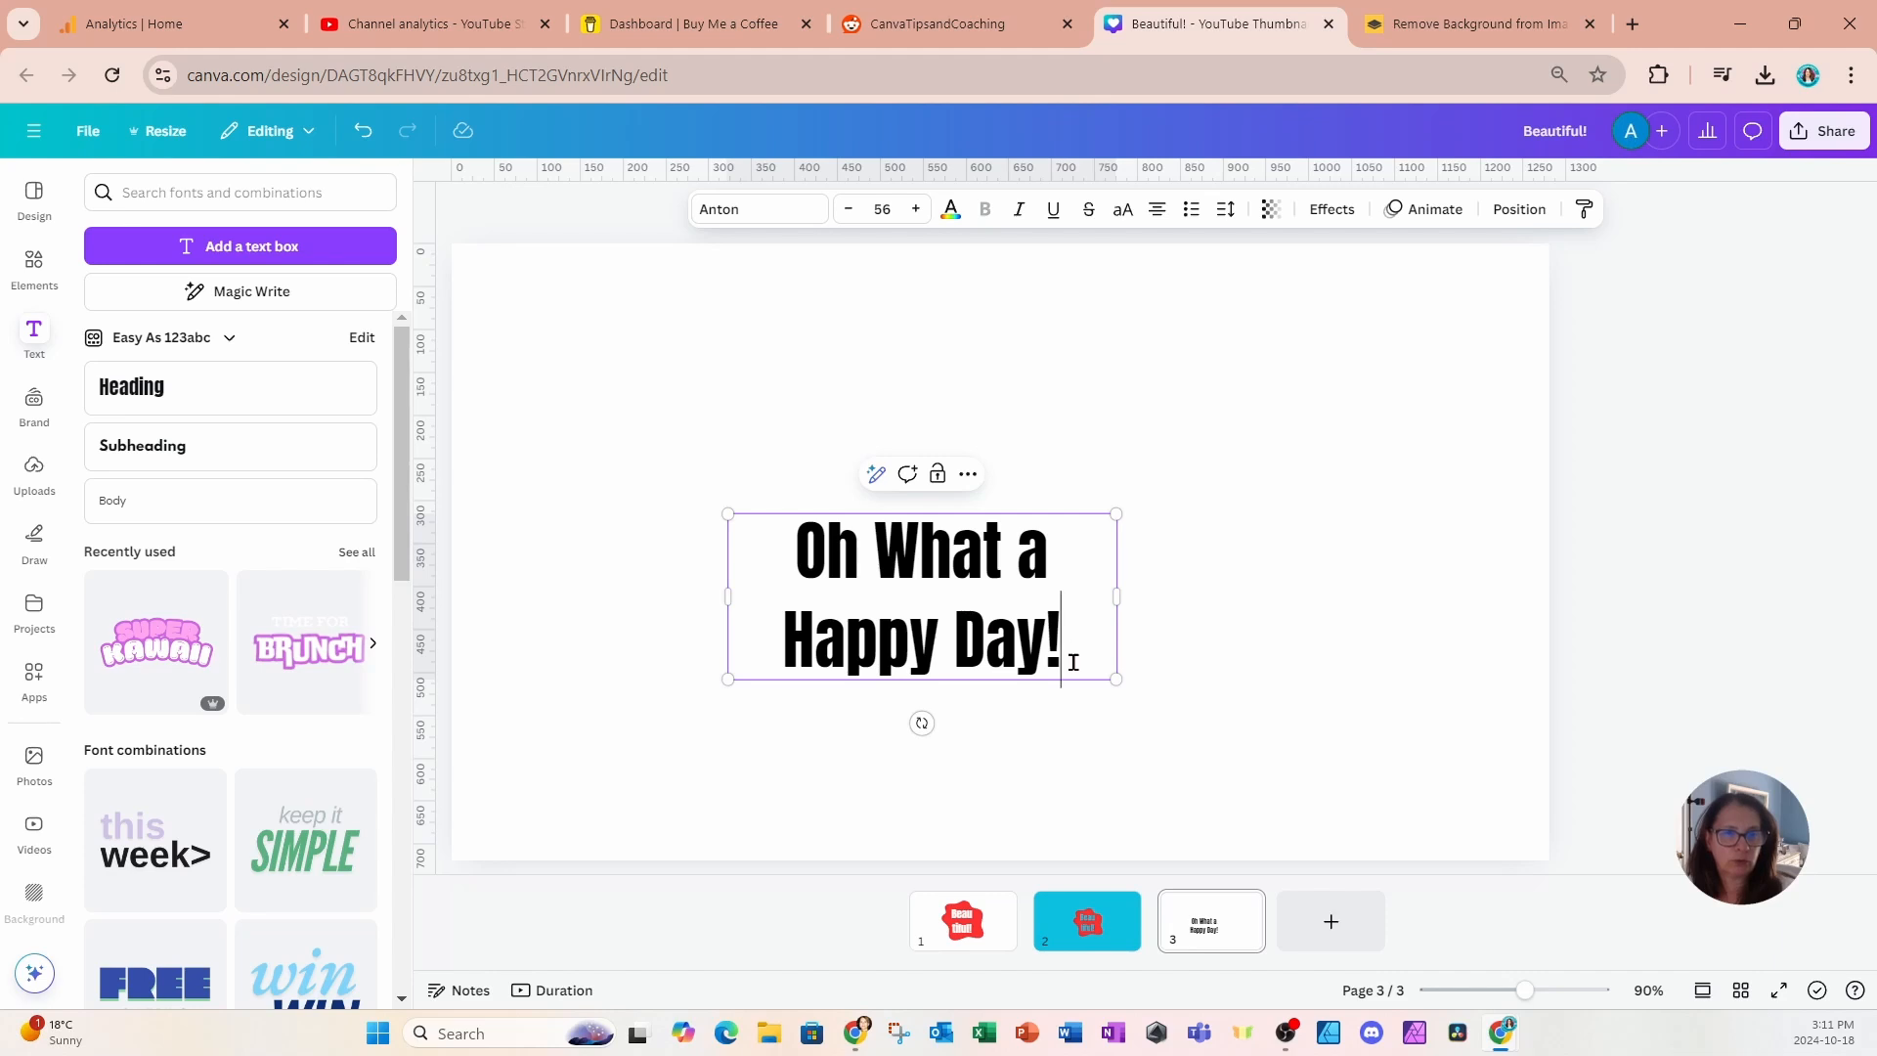
pyautogui.moveTo(1120, 680); pyautogui.dragTo(1189, 673)
pyautogui.click(1227, 210)
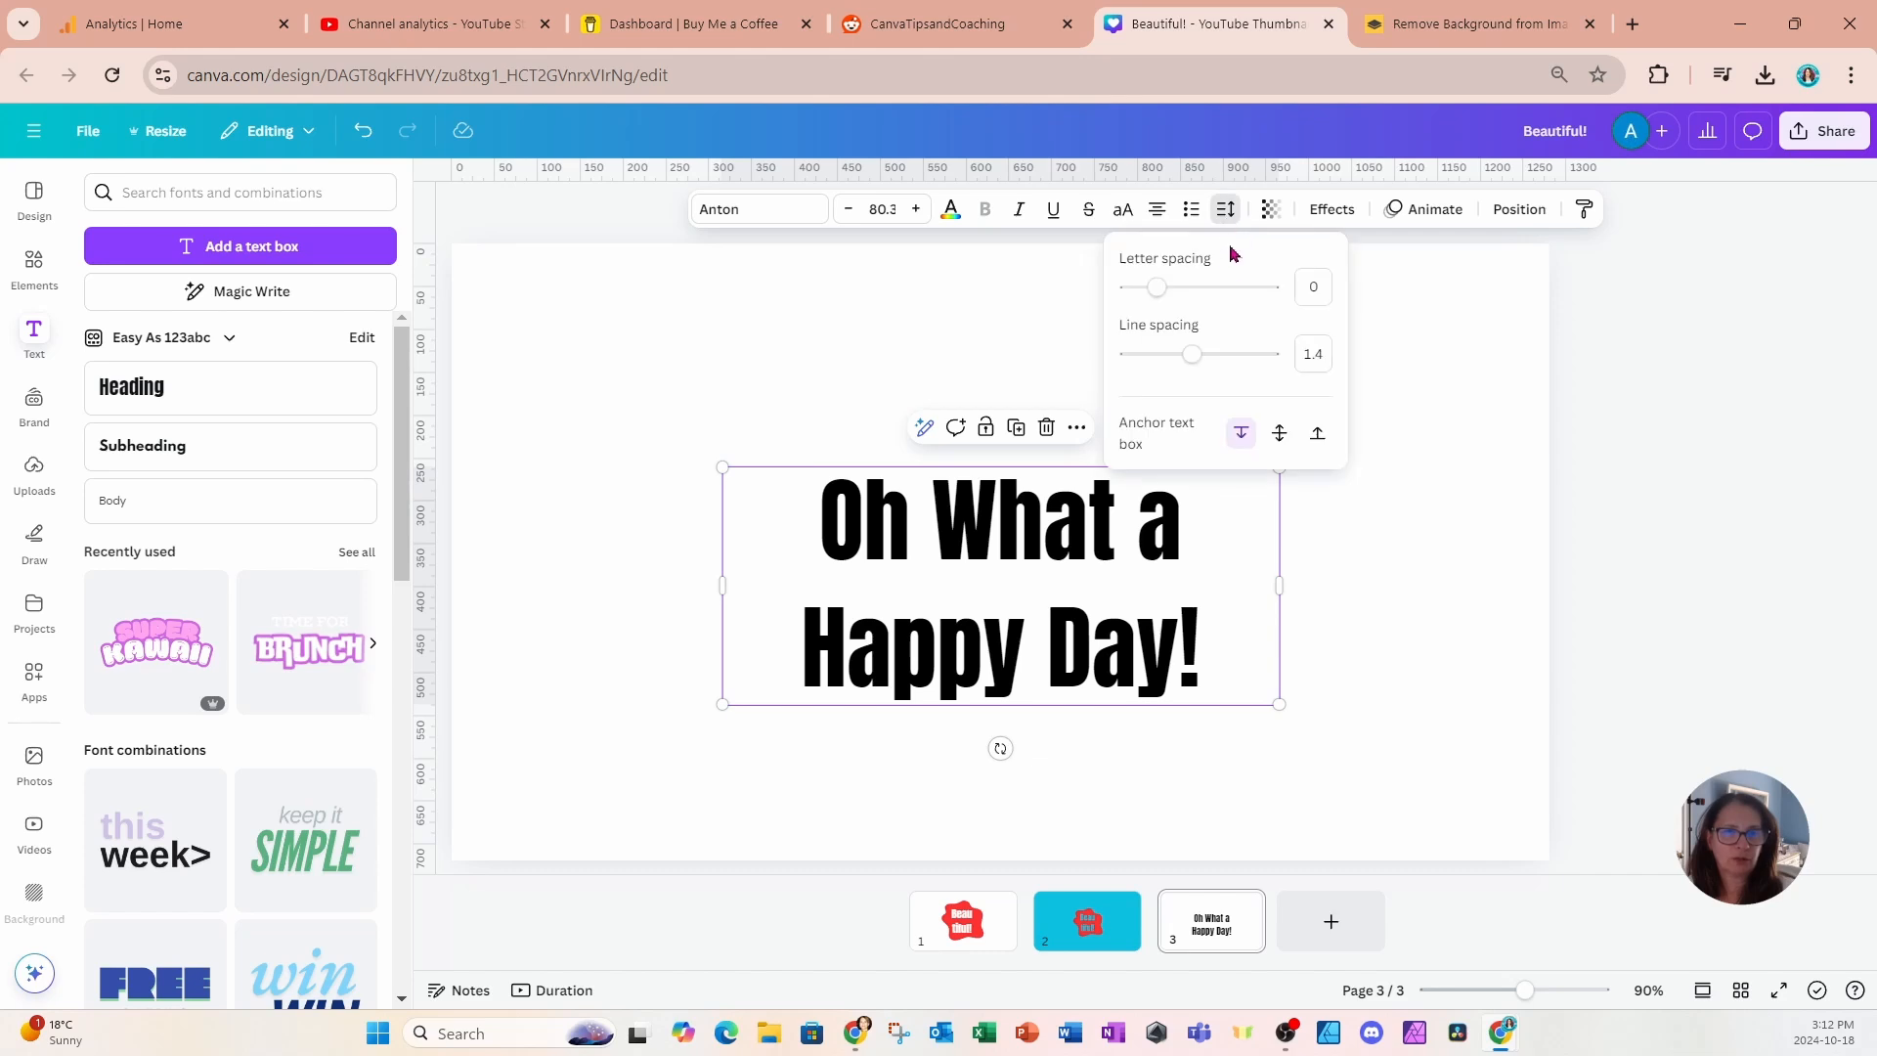
pyautogui.moveTo(1197, 368); pyautogui.dragTo(1165, 369)
pyautogui.click(1450, 603)
pyautogui.click(1453, 605)
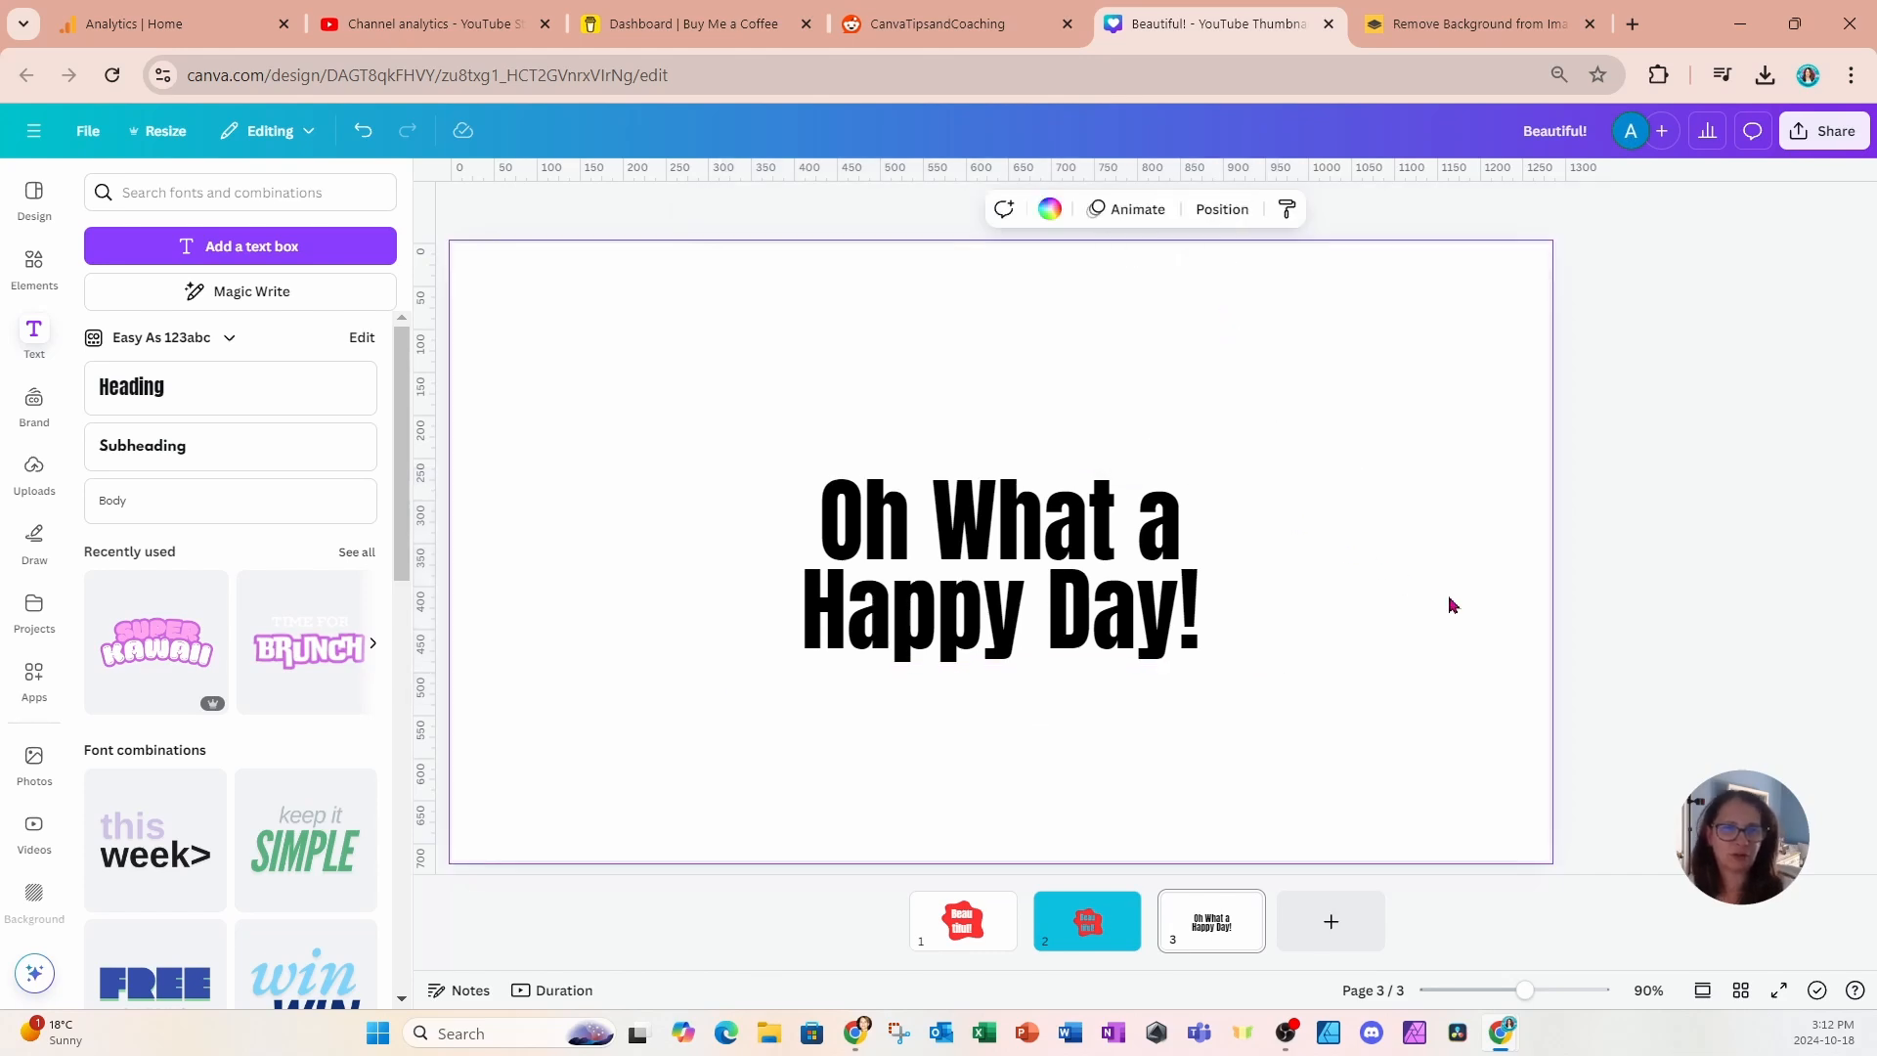
# Insert a square shape on page 3 and stretch it into a rectangle of about 630 × 323 covering the heading.
pyautogui.click(38, 273)
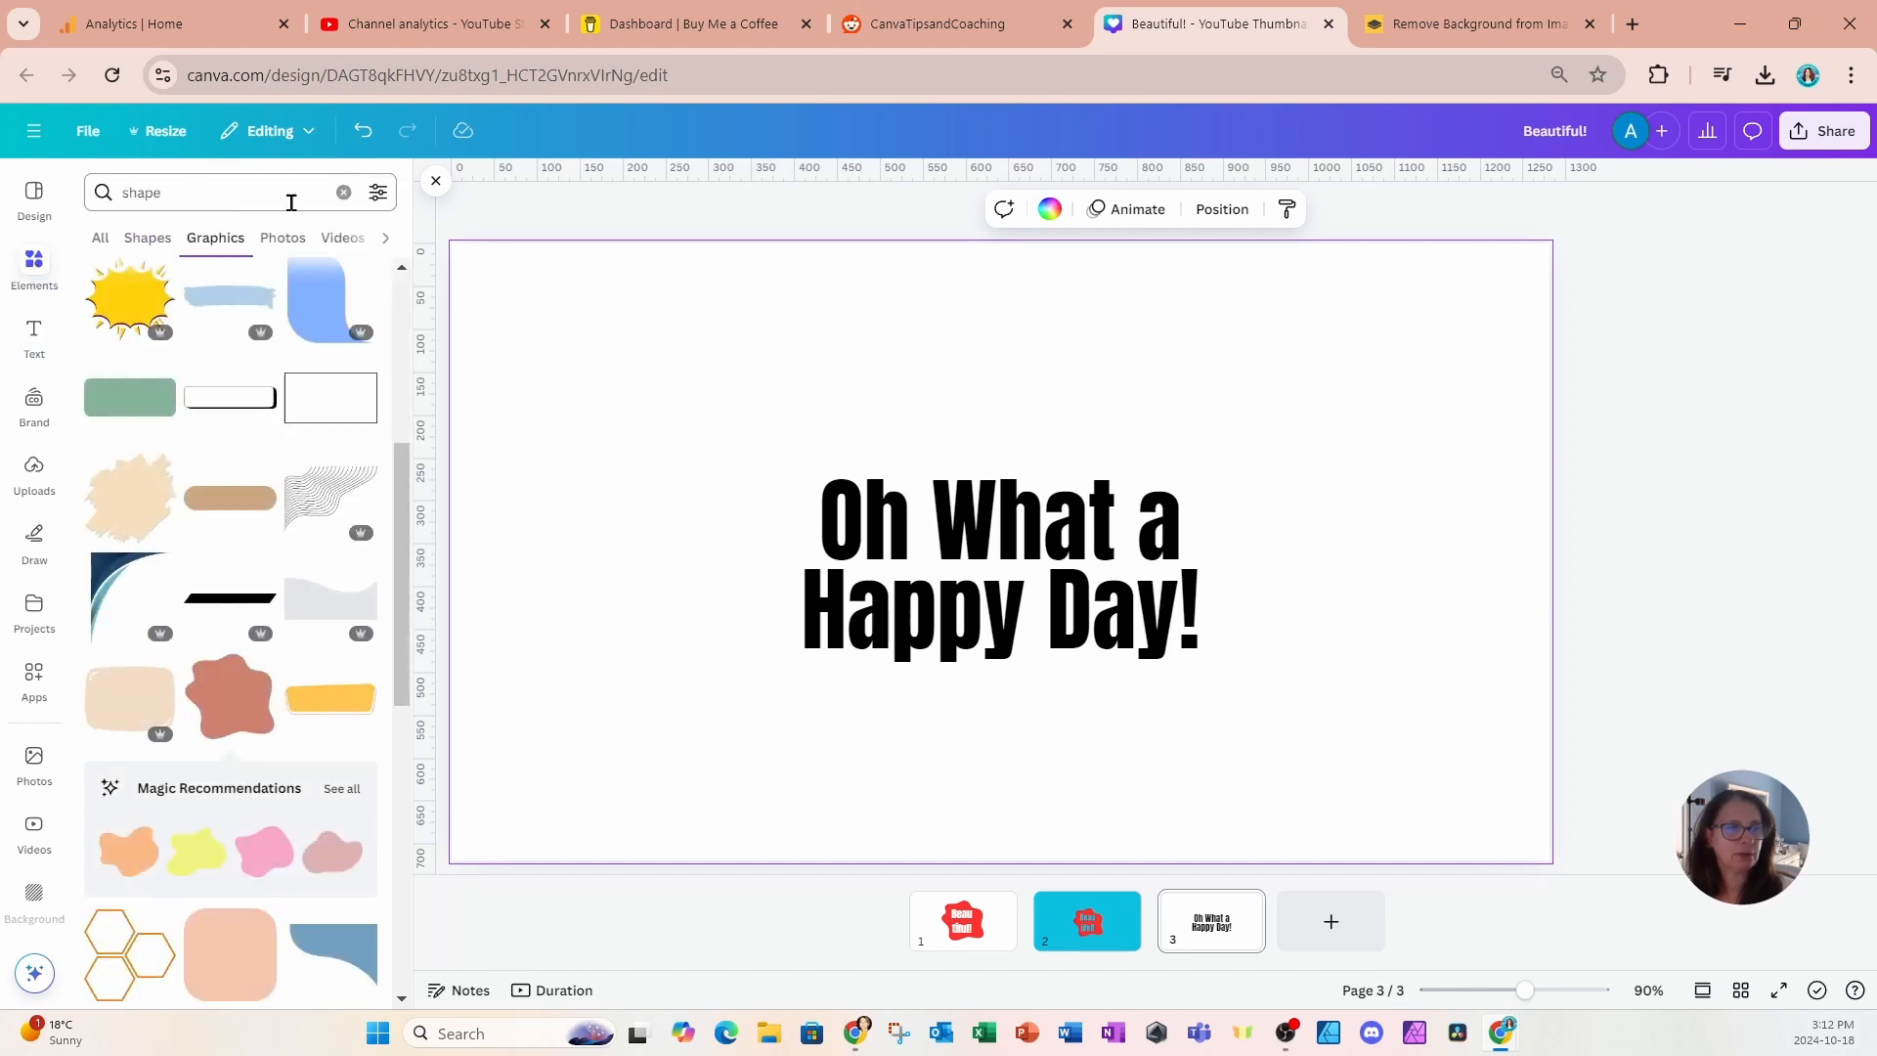
pyautogui.click(343, 193)
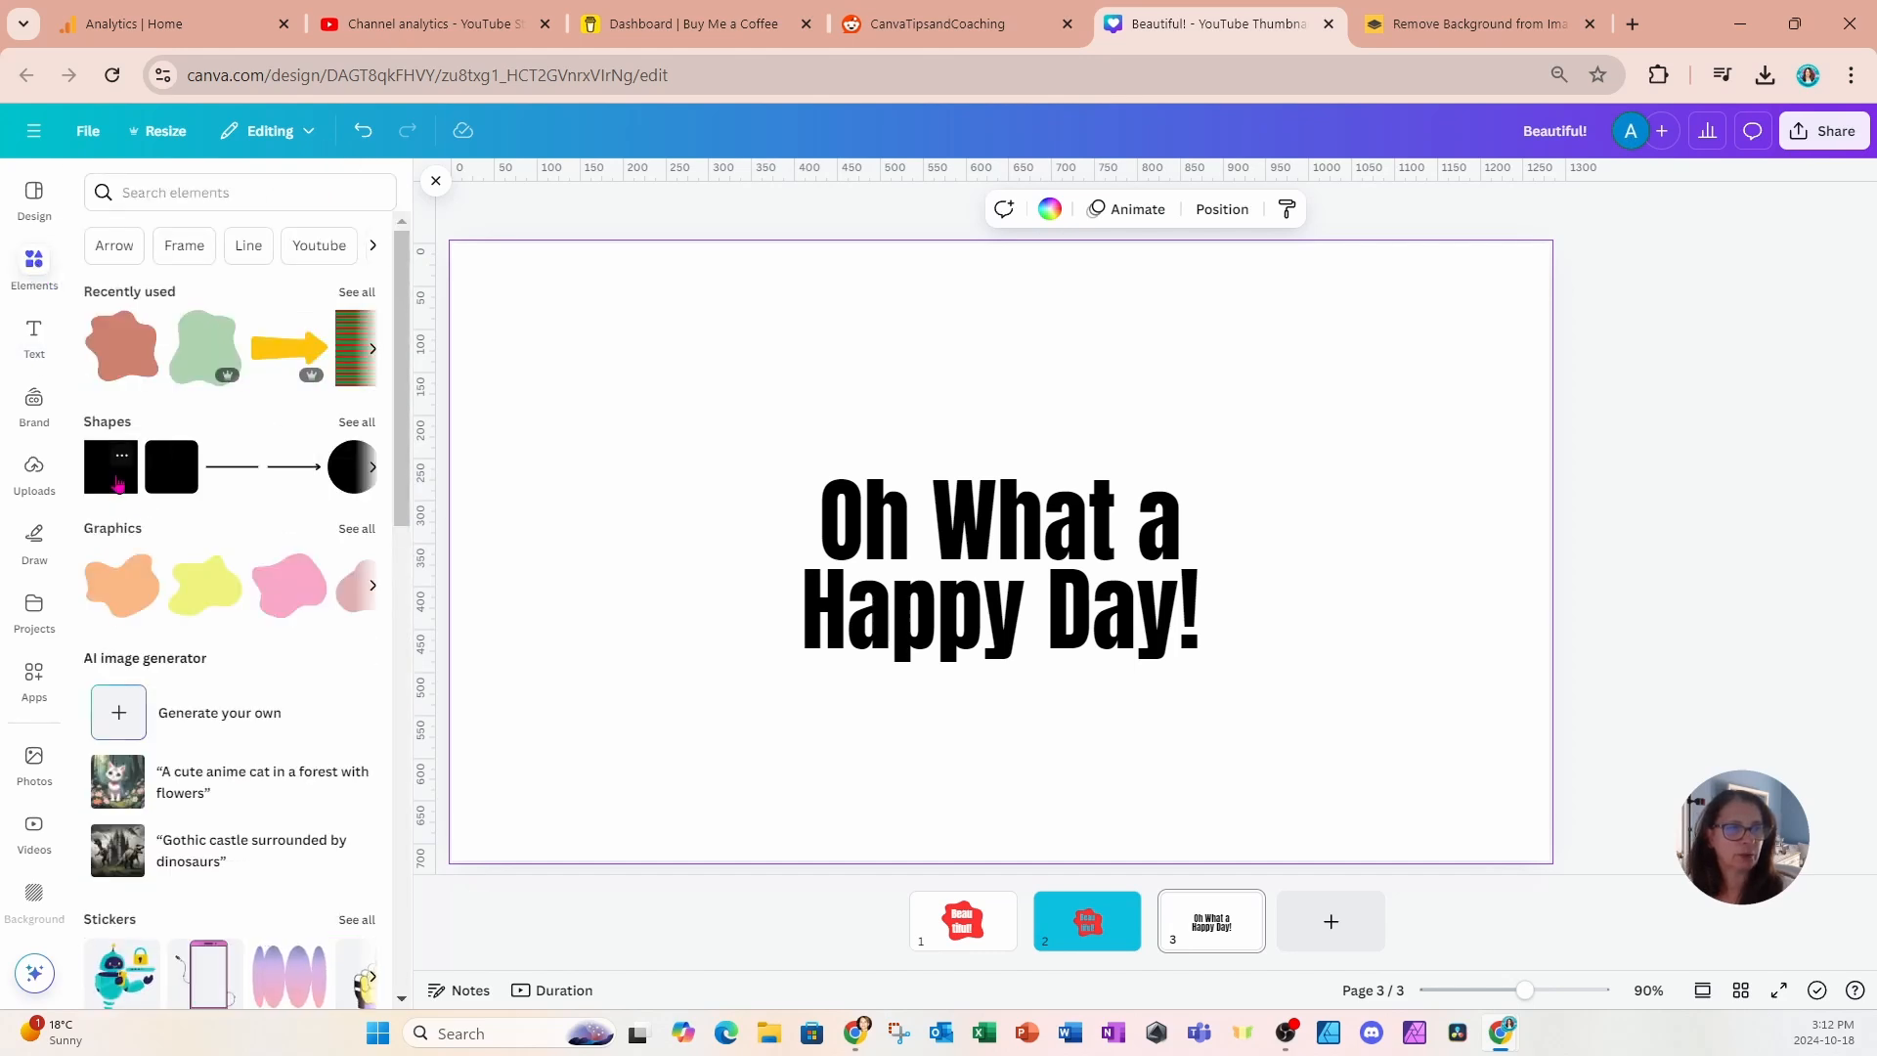
pyautogui.press('r')
pyautogui.moveTo(998, 587); pyautogui.dragTo(813, 563)
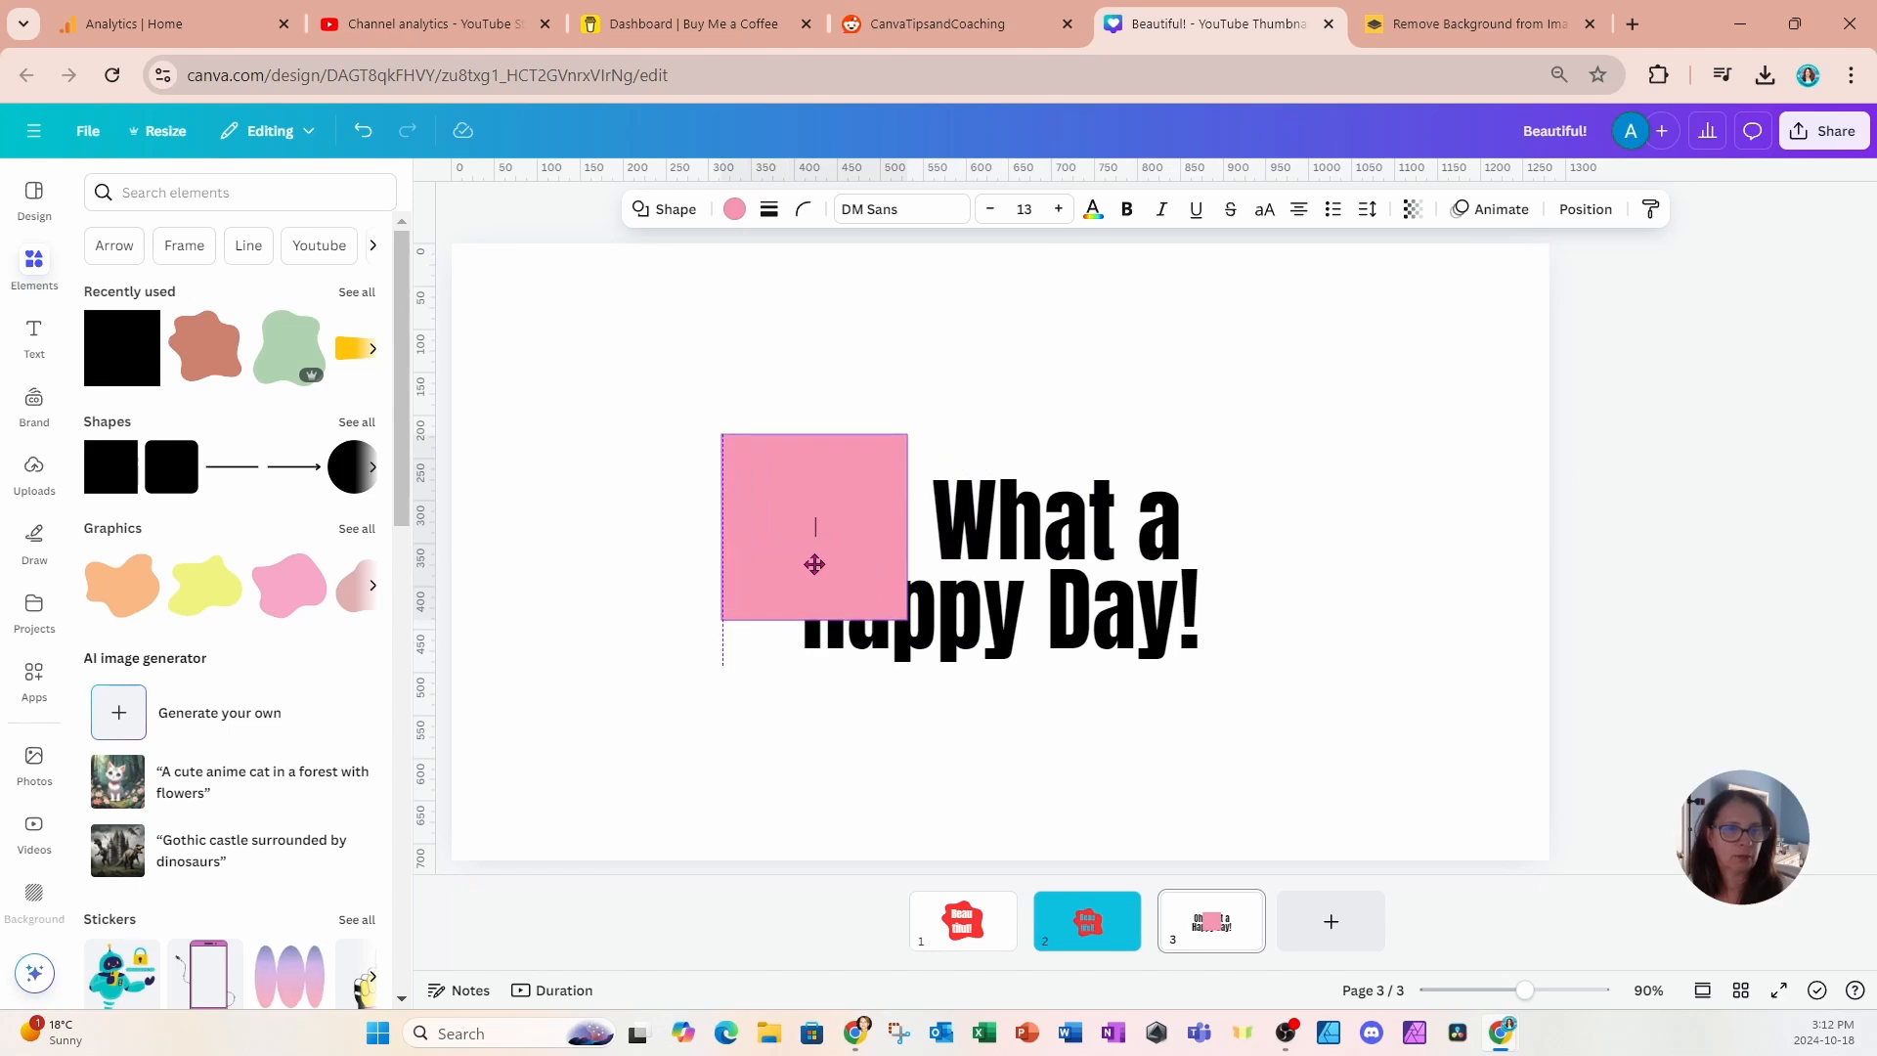
pyautogui.moveTo(902, 620); pyautogui.dragTo(1261, 712)
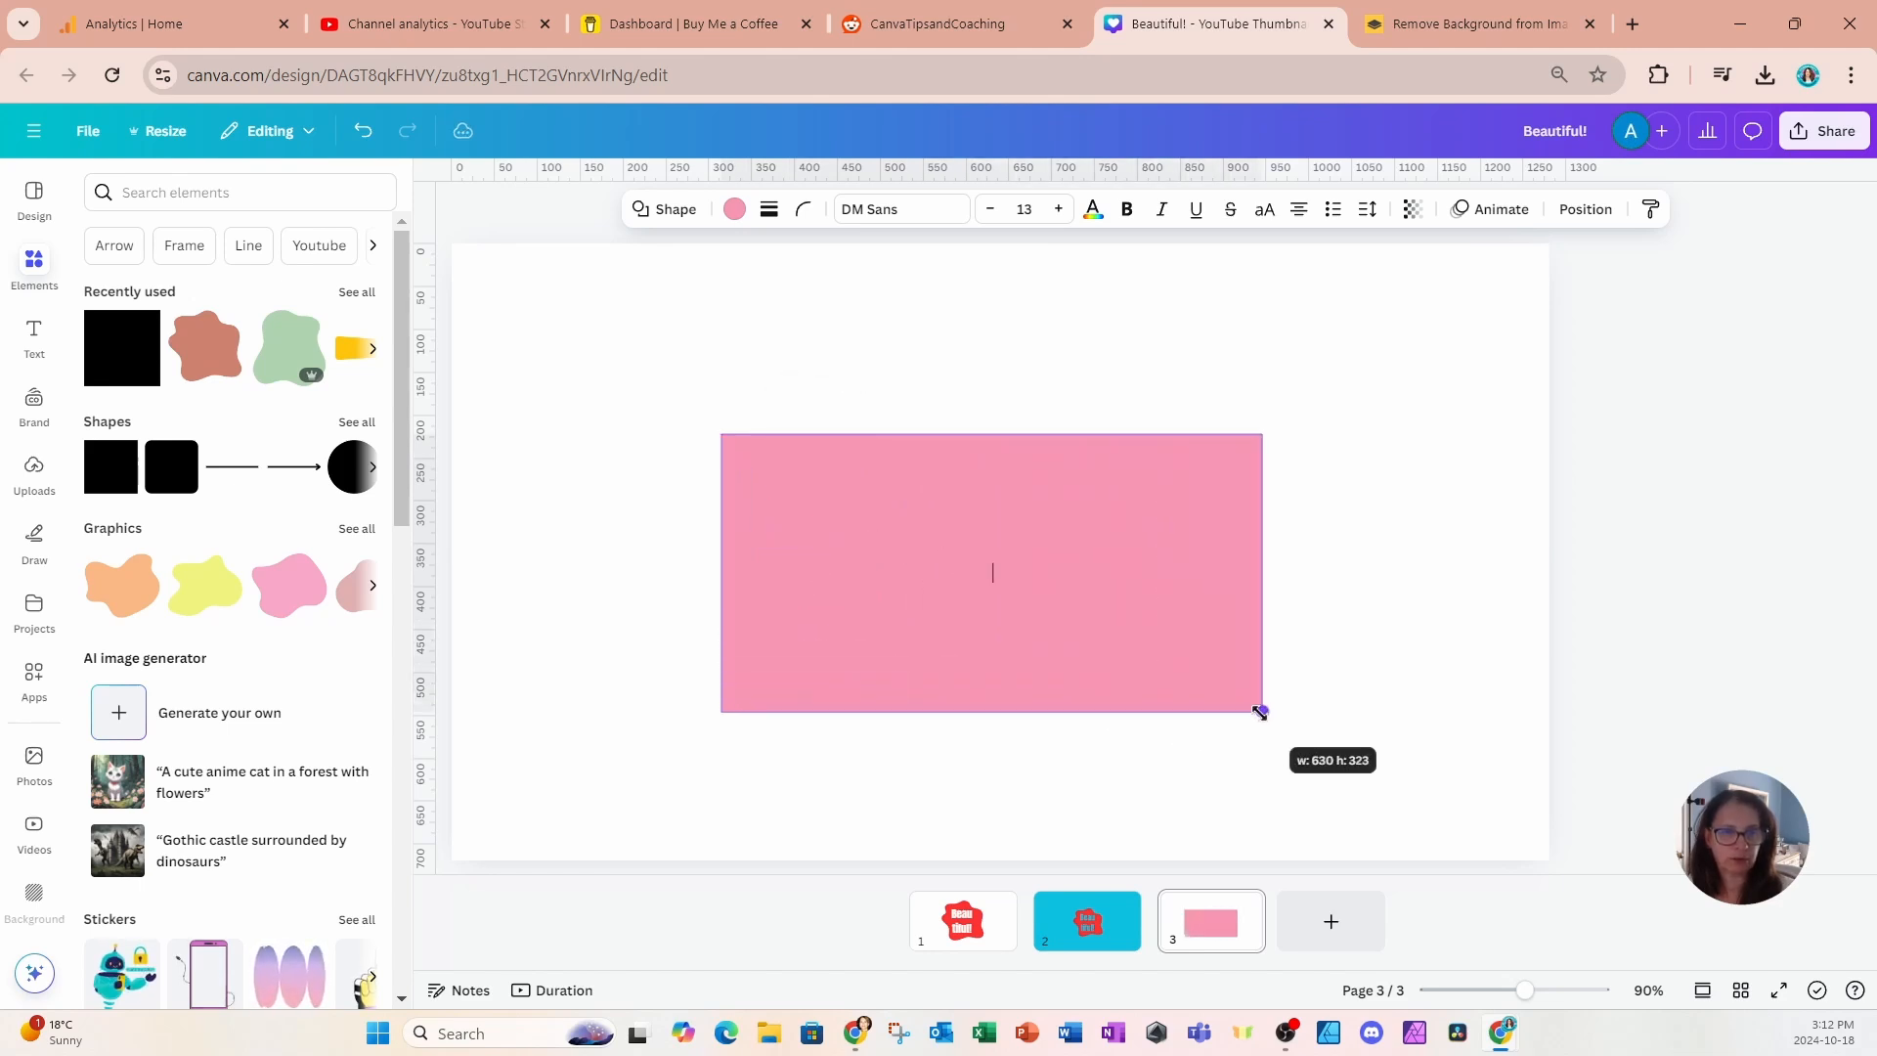
# Move the pink rectangle's layer below the "Oh What a Happy Day!" text.
pyautogui.click(1587, 212)
pyautogui.click(321, 238)
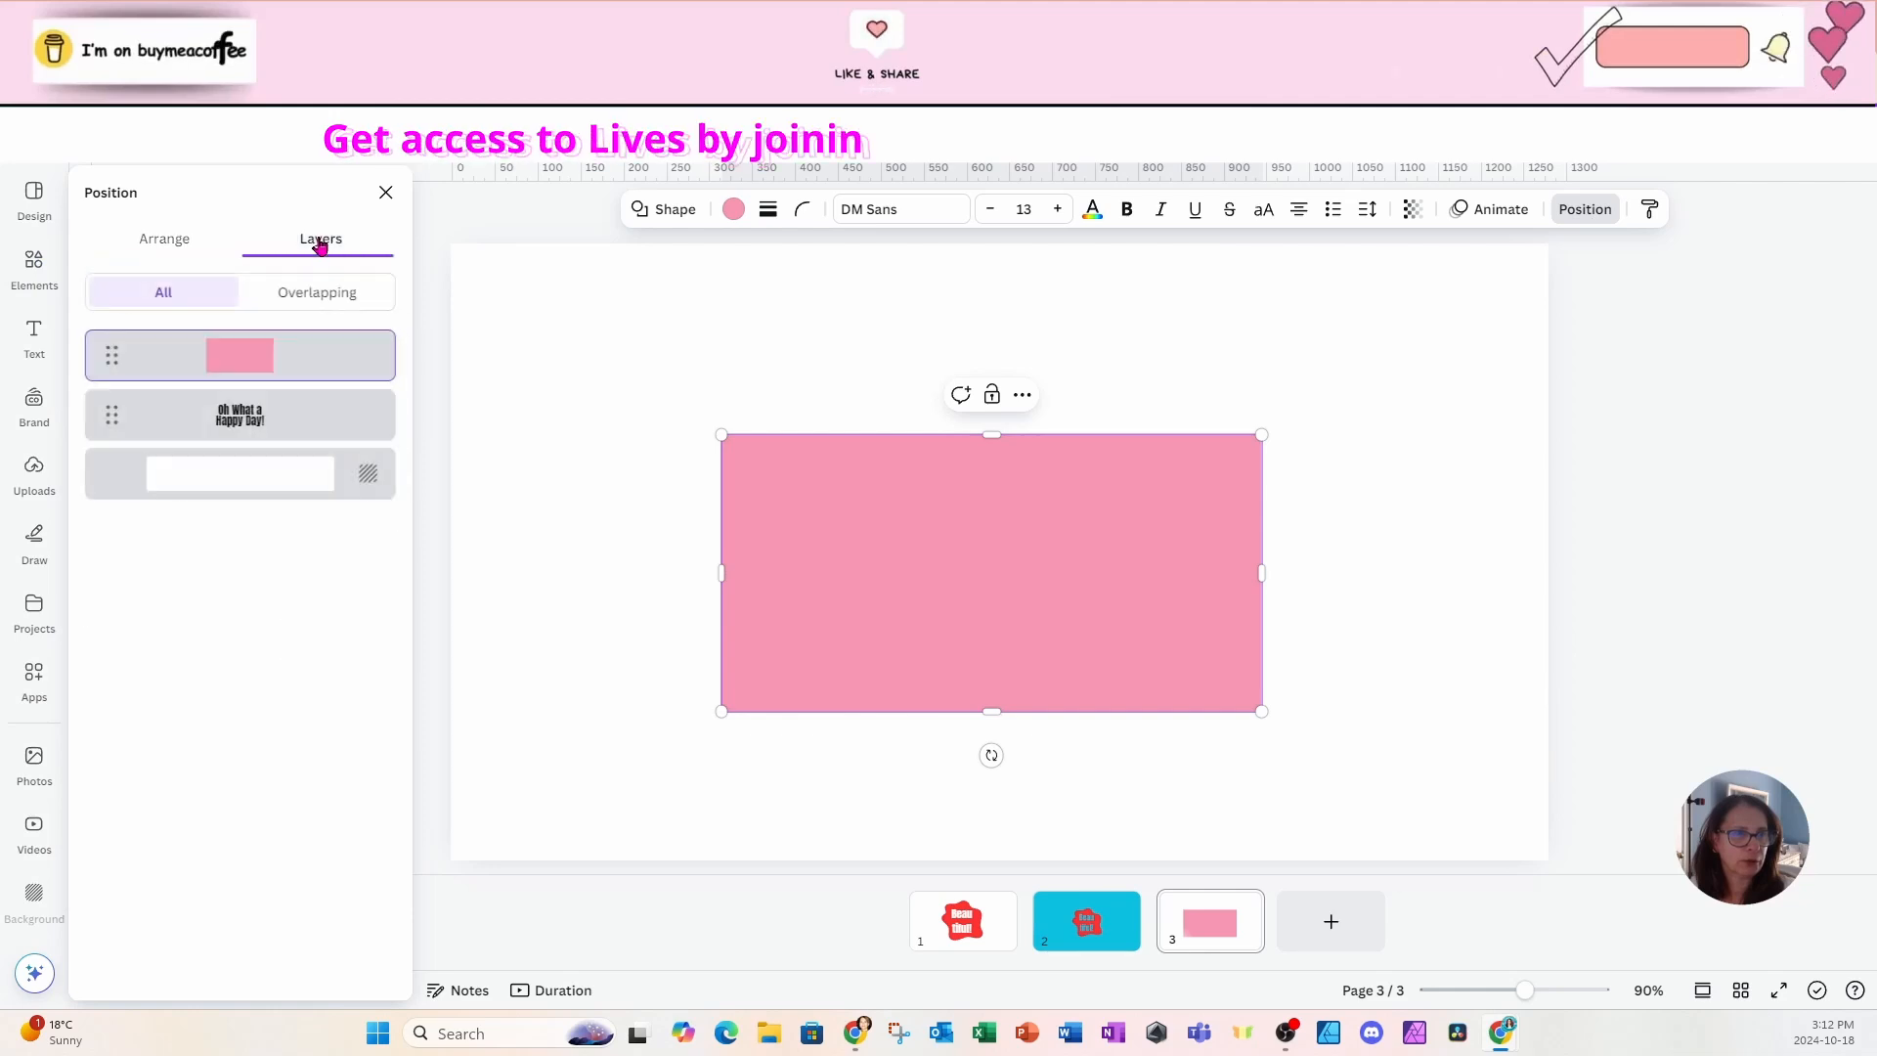
pyautogui.moveTo(286, 389); pyautogui.dragTo(284, 469)
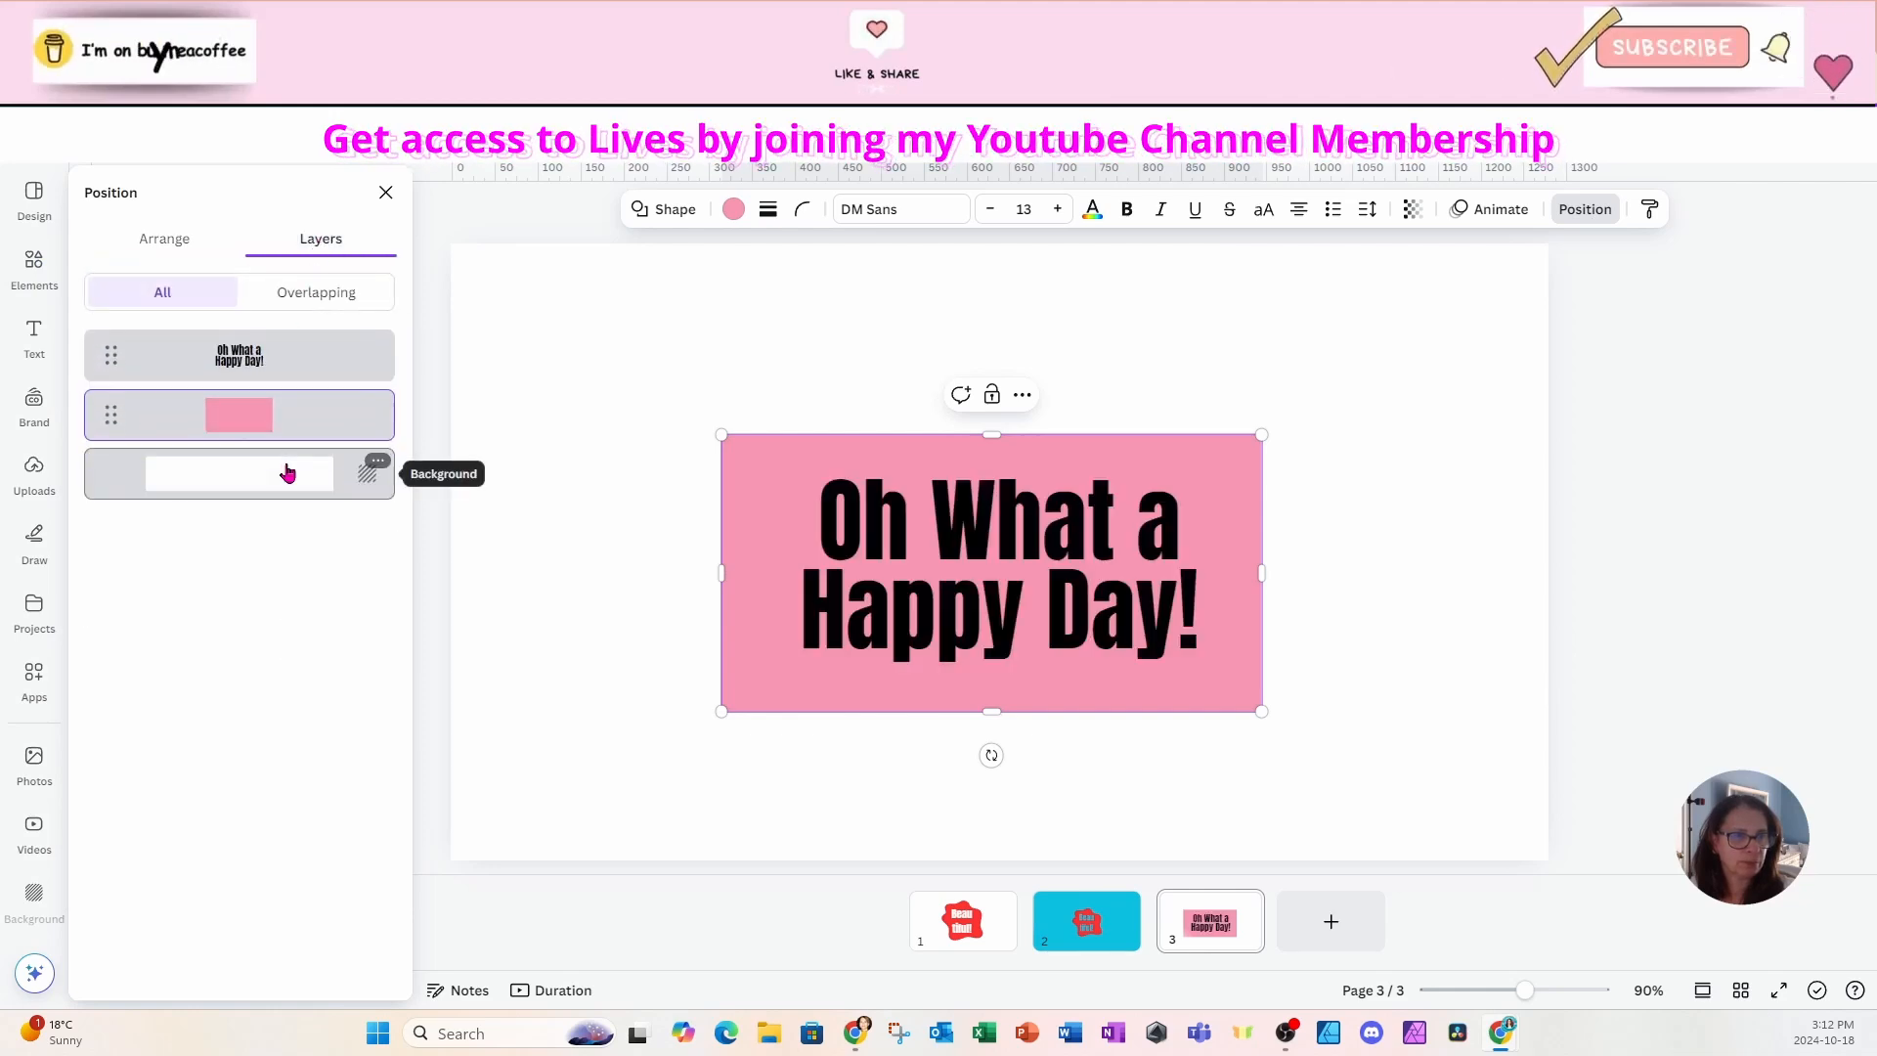
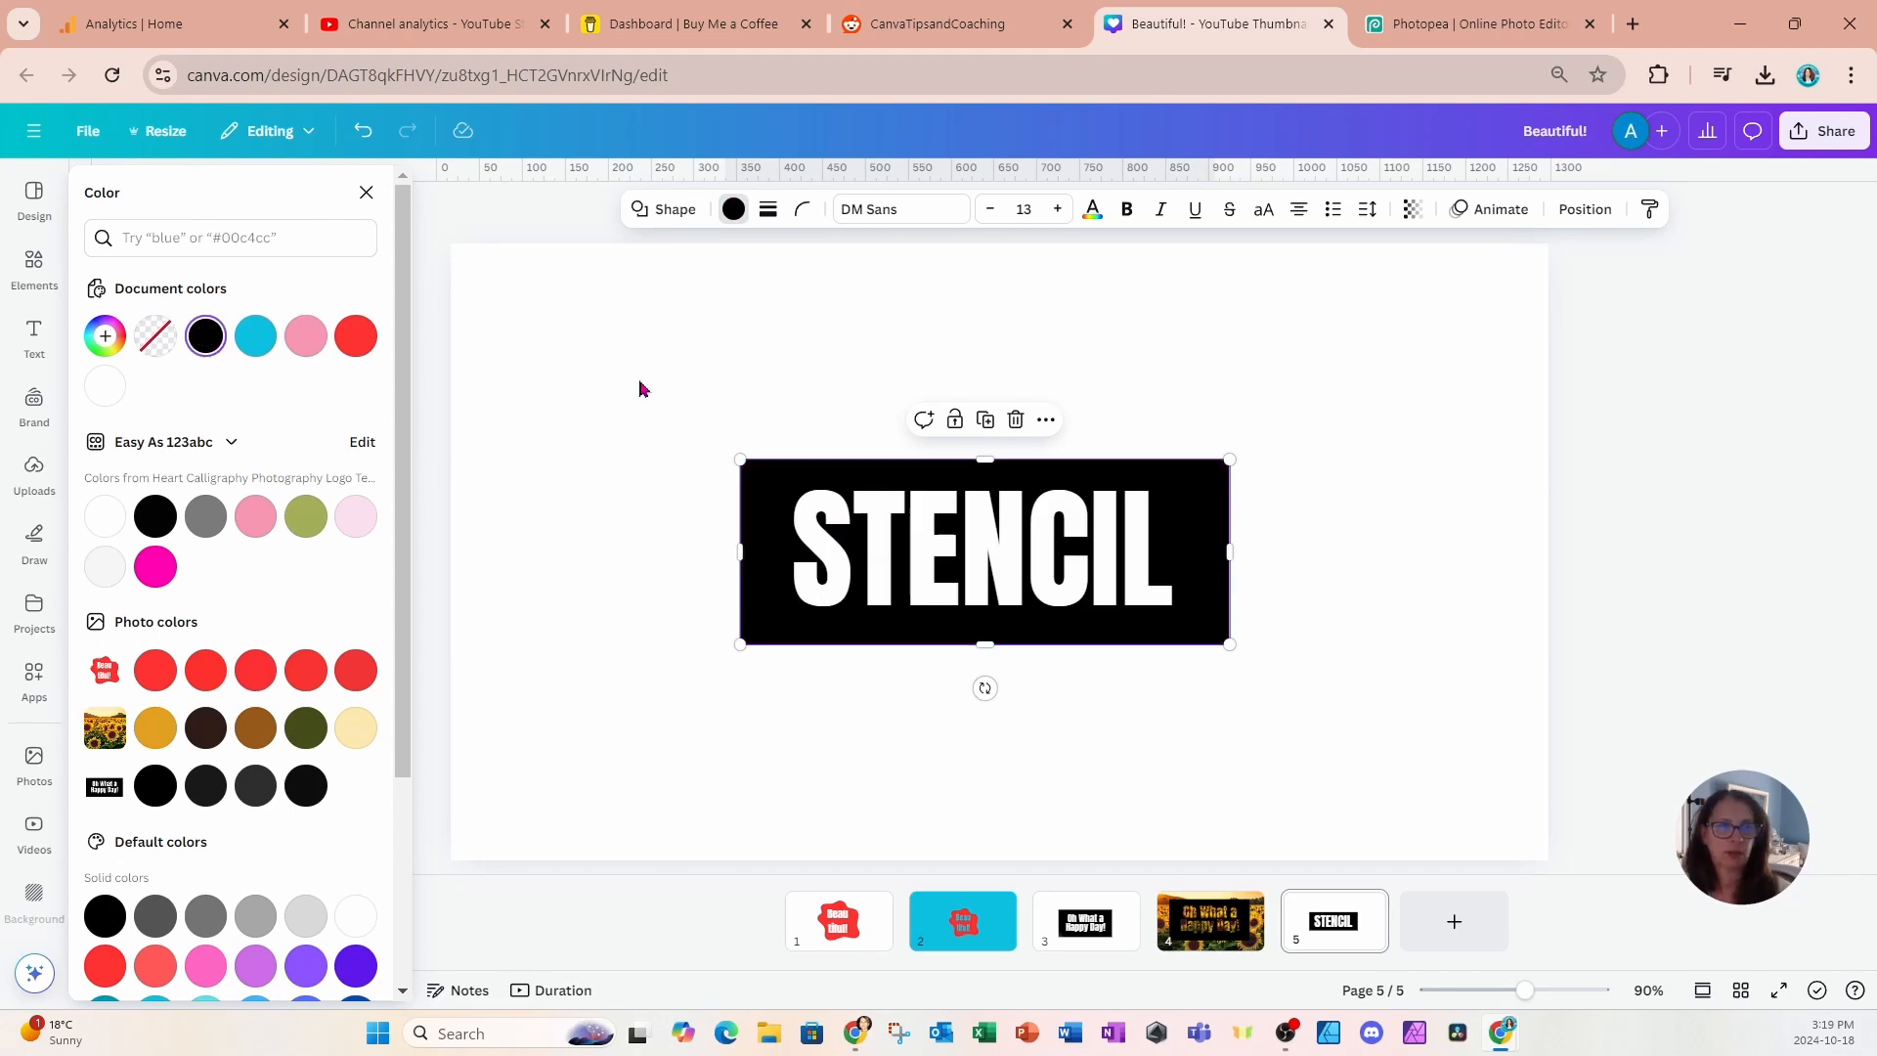
# Enlarge the "STENCIL" text and its black rectangle together on page 5, and narrow the rectangle on both sides around the lettering.
pyautogui.moveTo(620, 361); pyautogui.dragTo(1448, 733)
pyautogui.moveTo(741, 460); pyautogui.dragTo(511, 392)
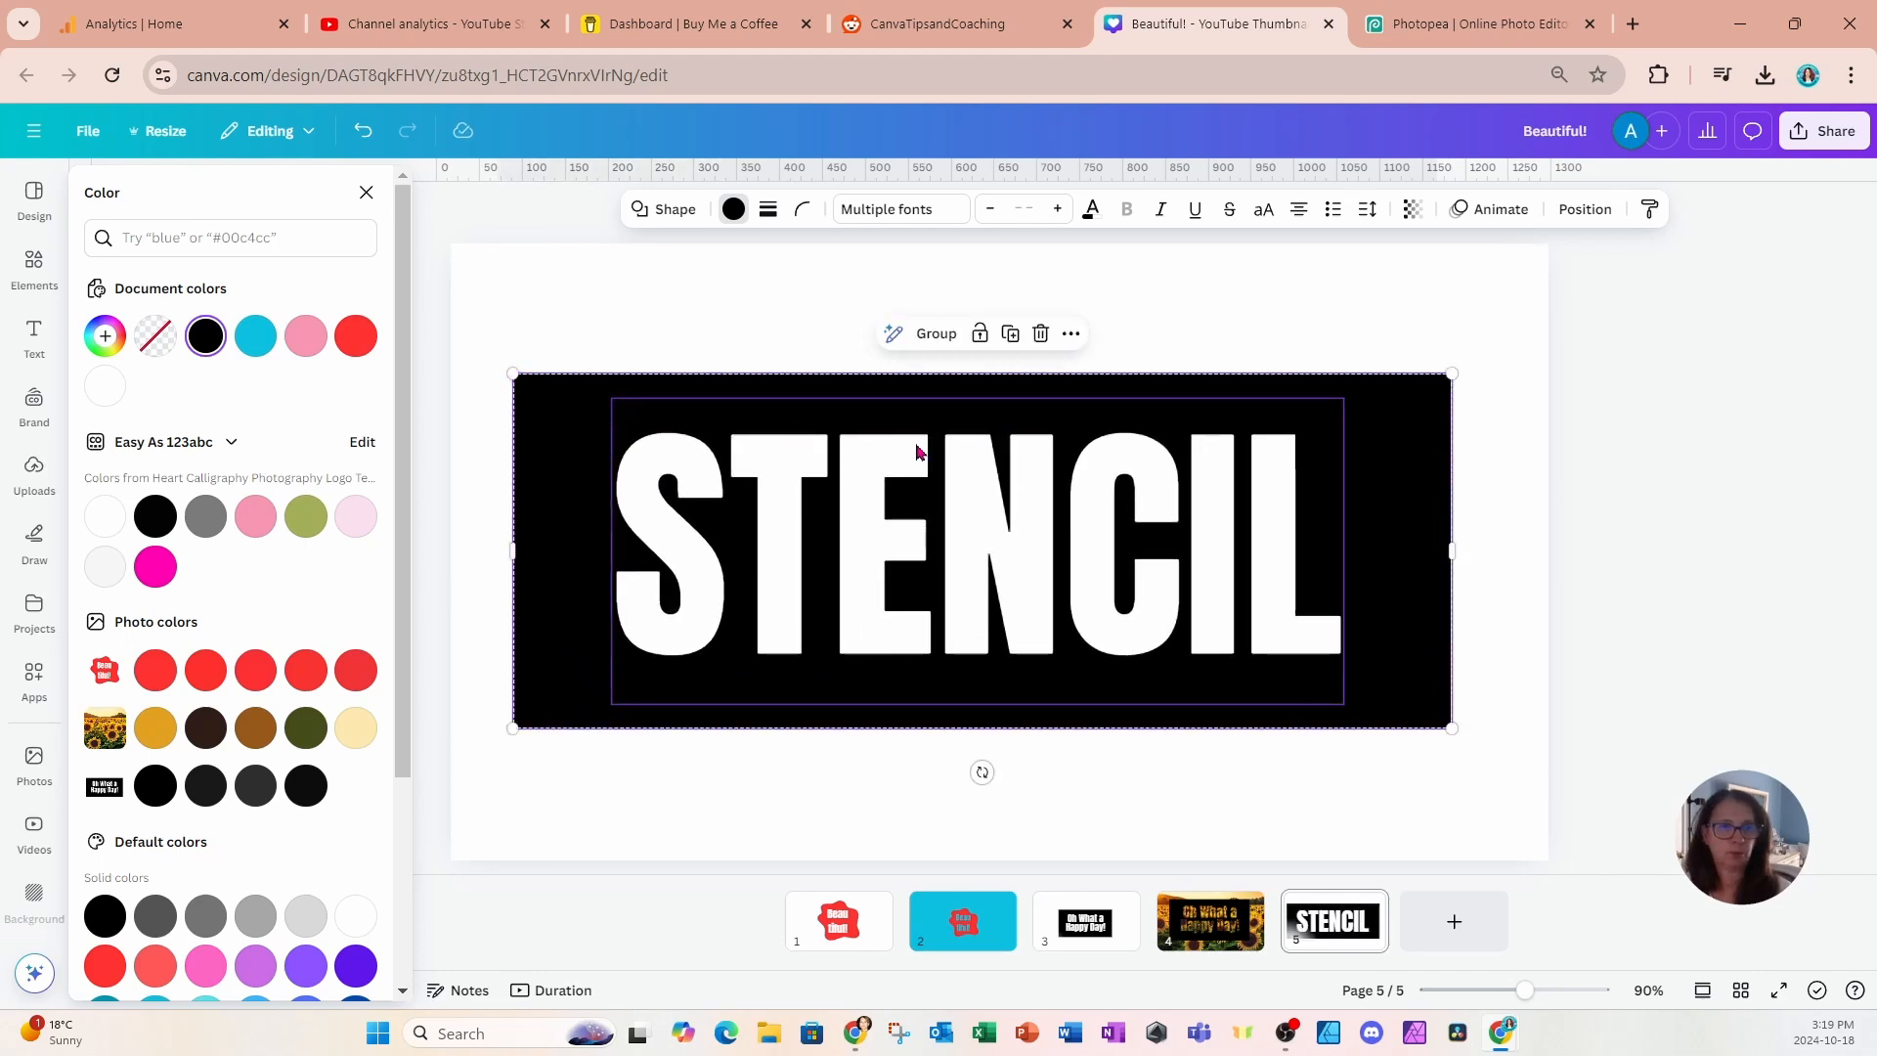
pyautogui.click(1513, 546)
pyautogui.click(1411, 569)
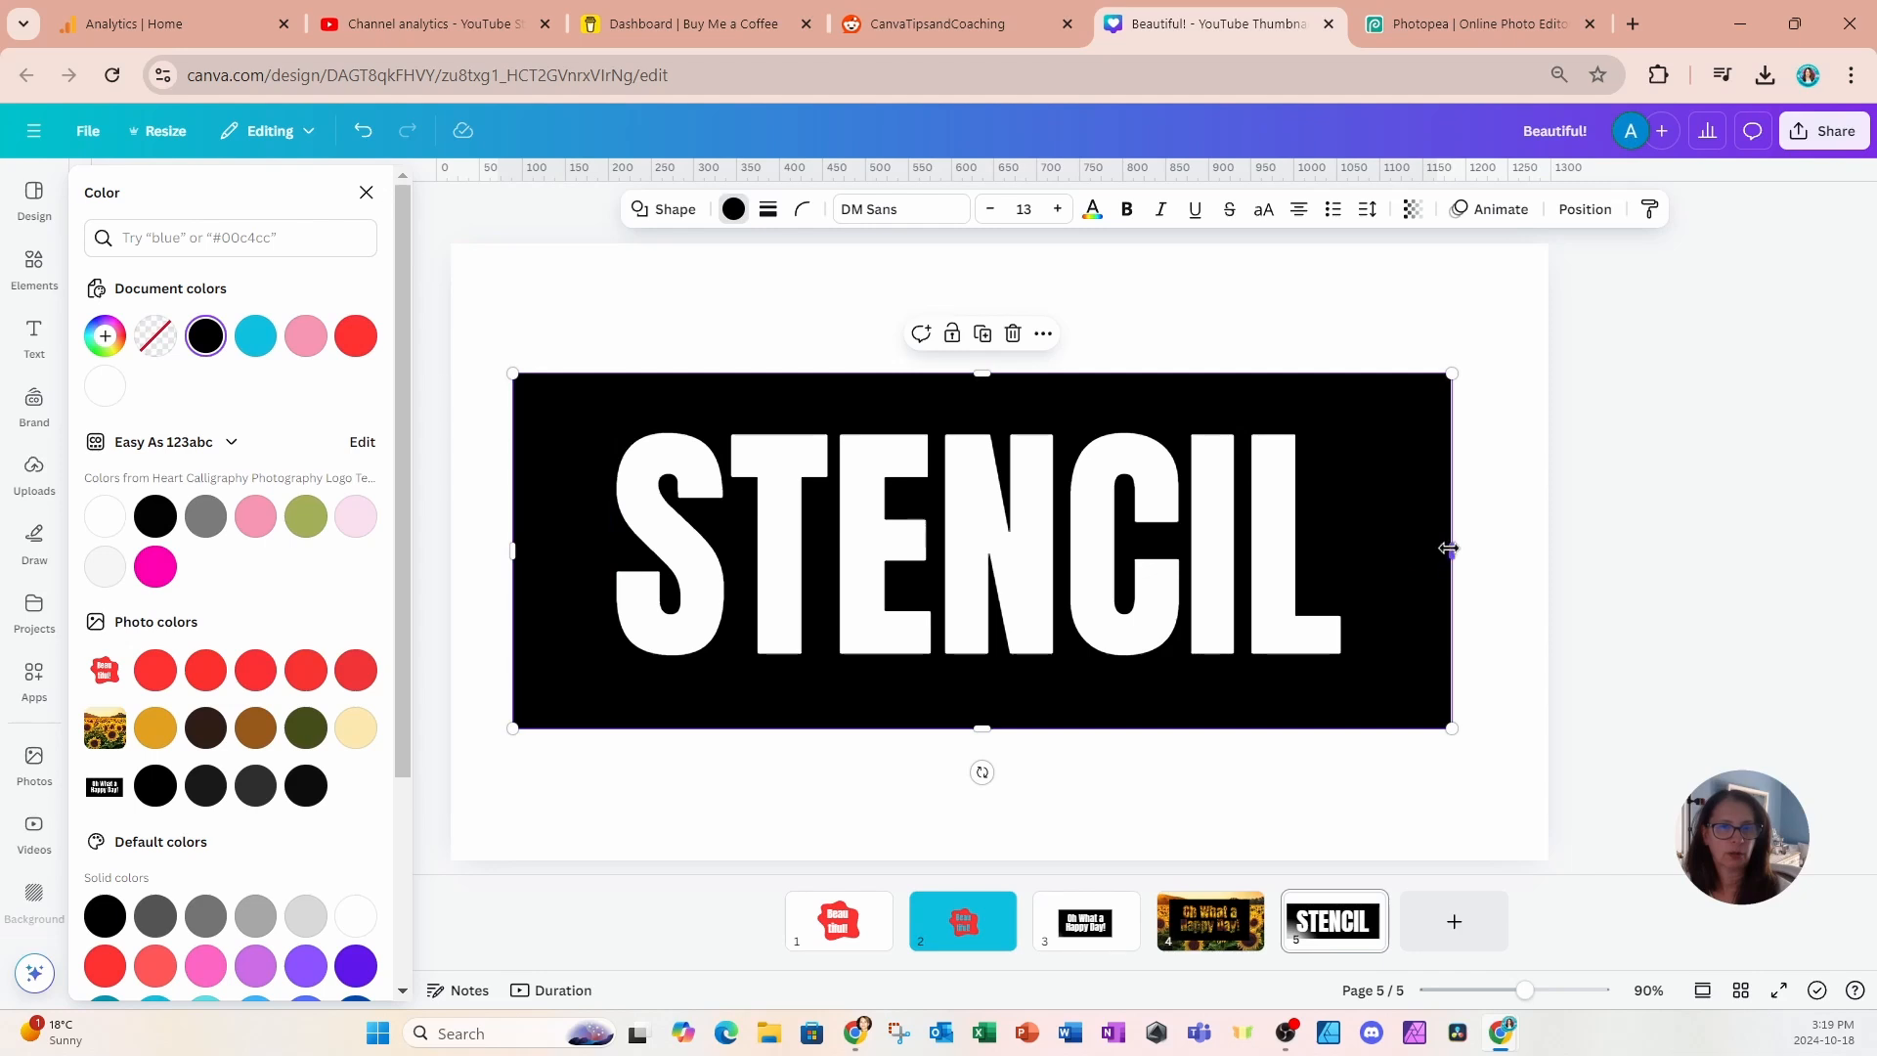
pyautogui.moveTo(1449, 549); pyautogui.dragTo(1383, 549)
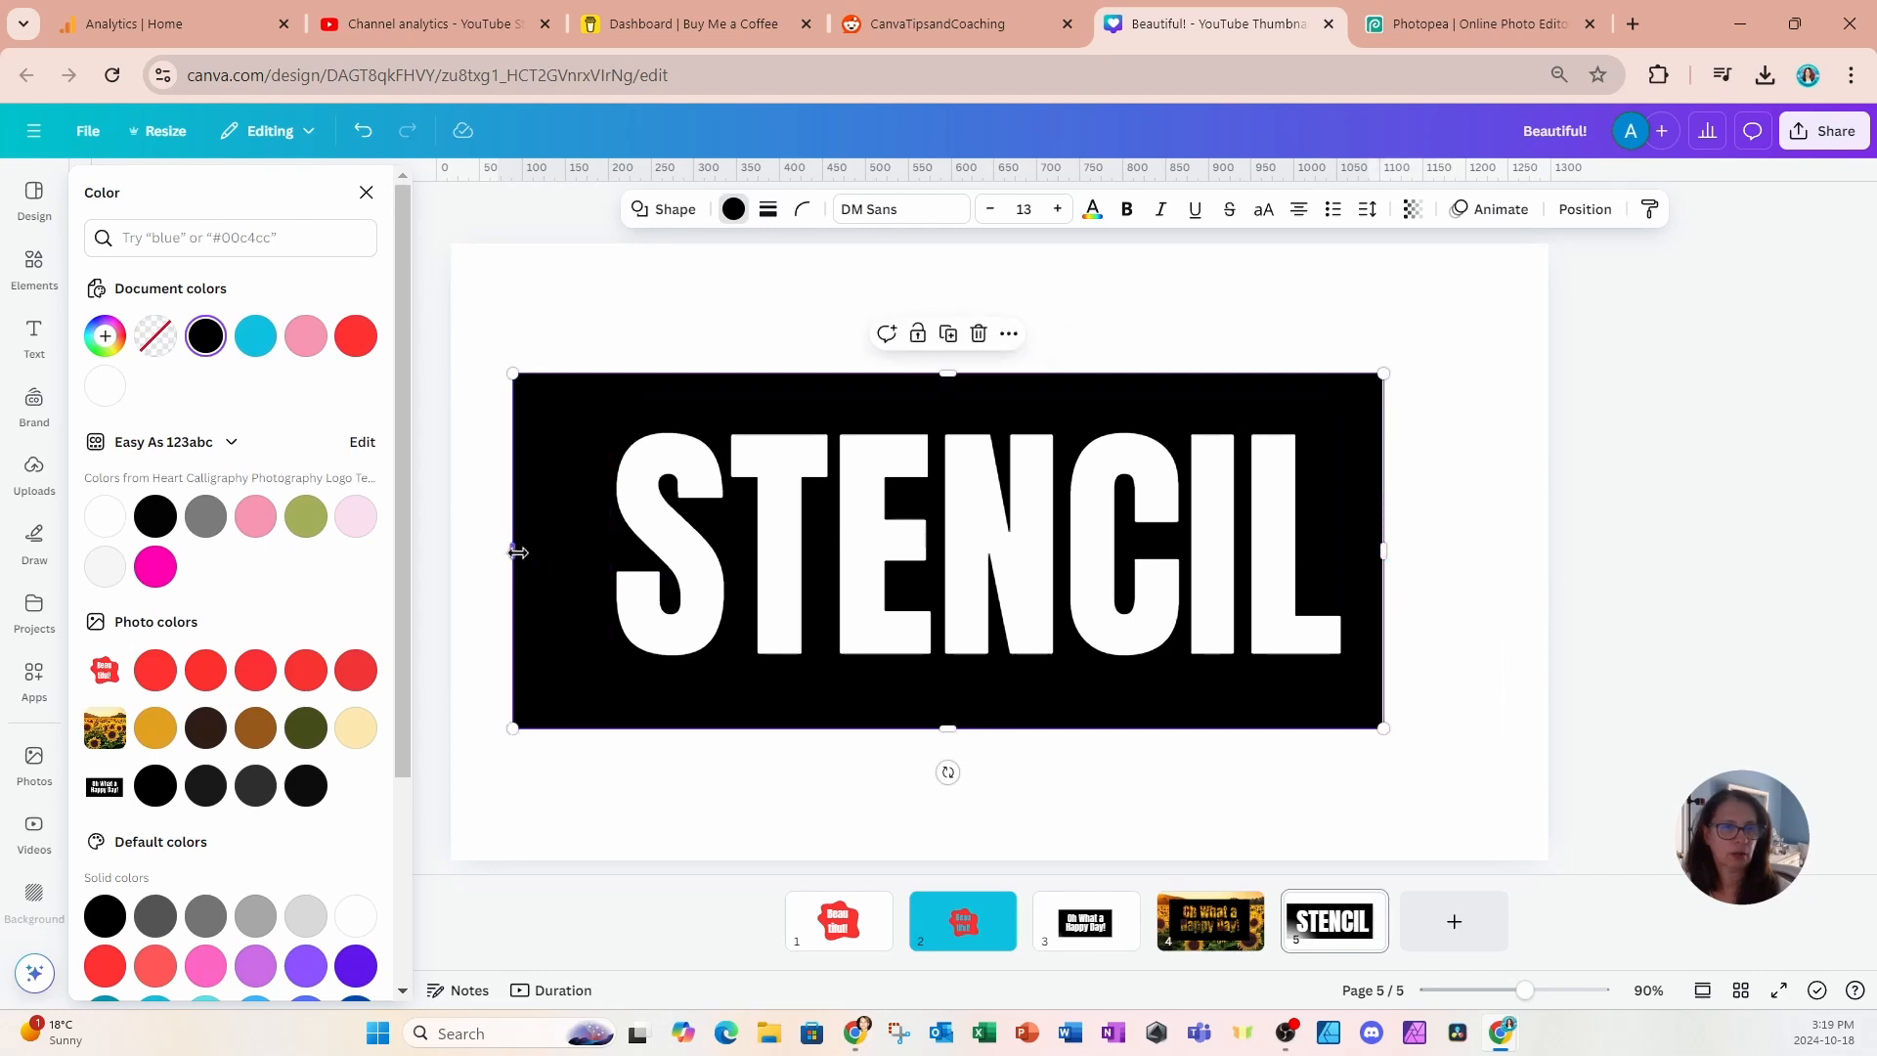
pyautogui.moveTo(517, 553); pyautogui.dragTo(554, 551)
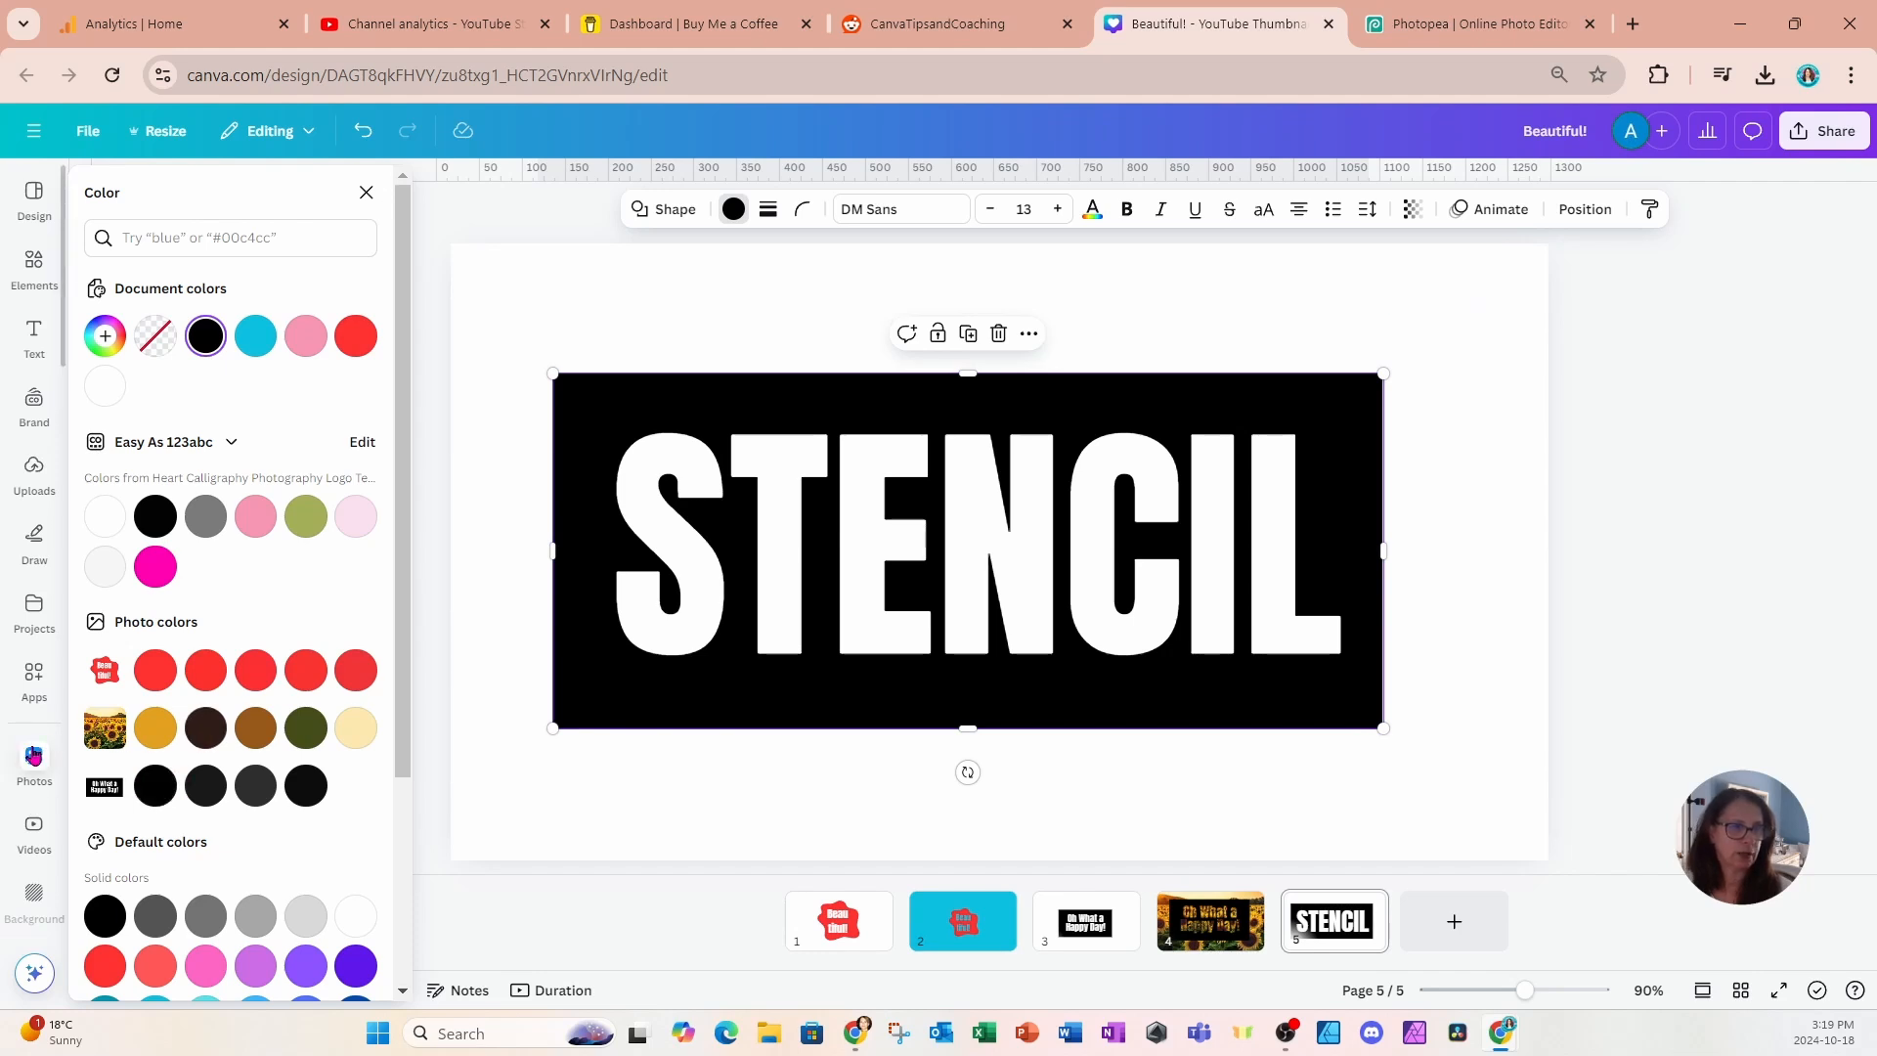
# Find the Design to Image app among the Canva apps and open it.
pyautogui.click(35, 679)
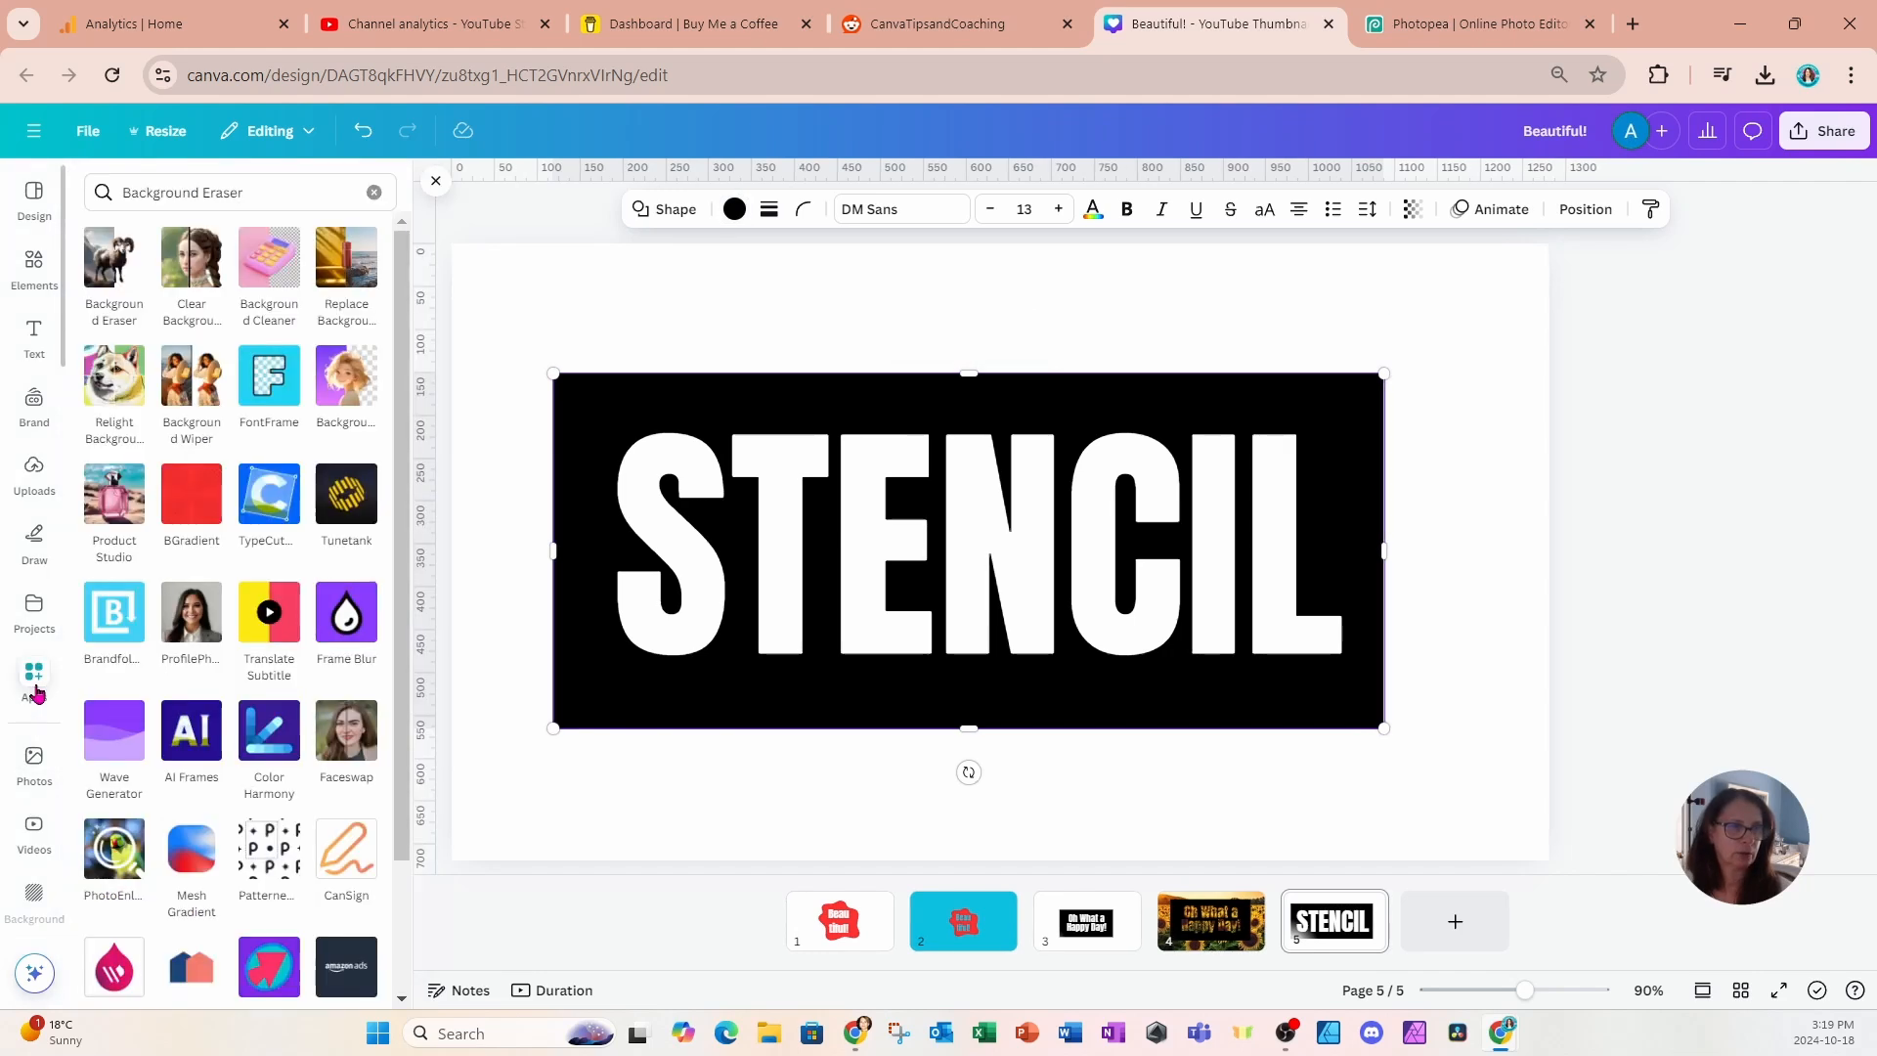
pyautogui.click(256, 200)
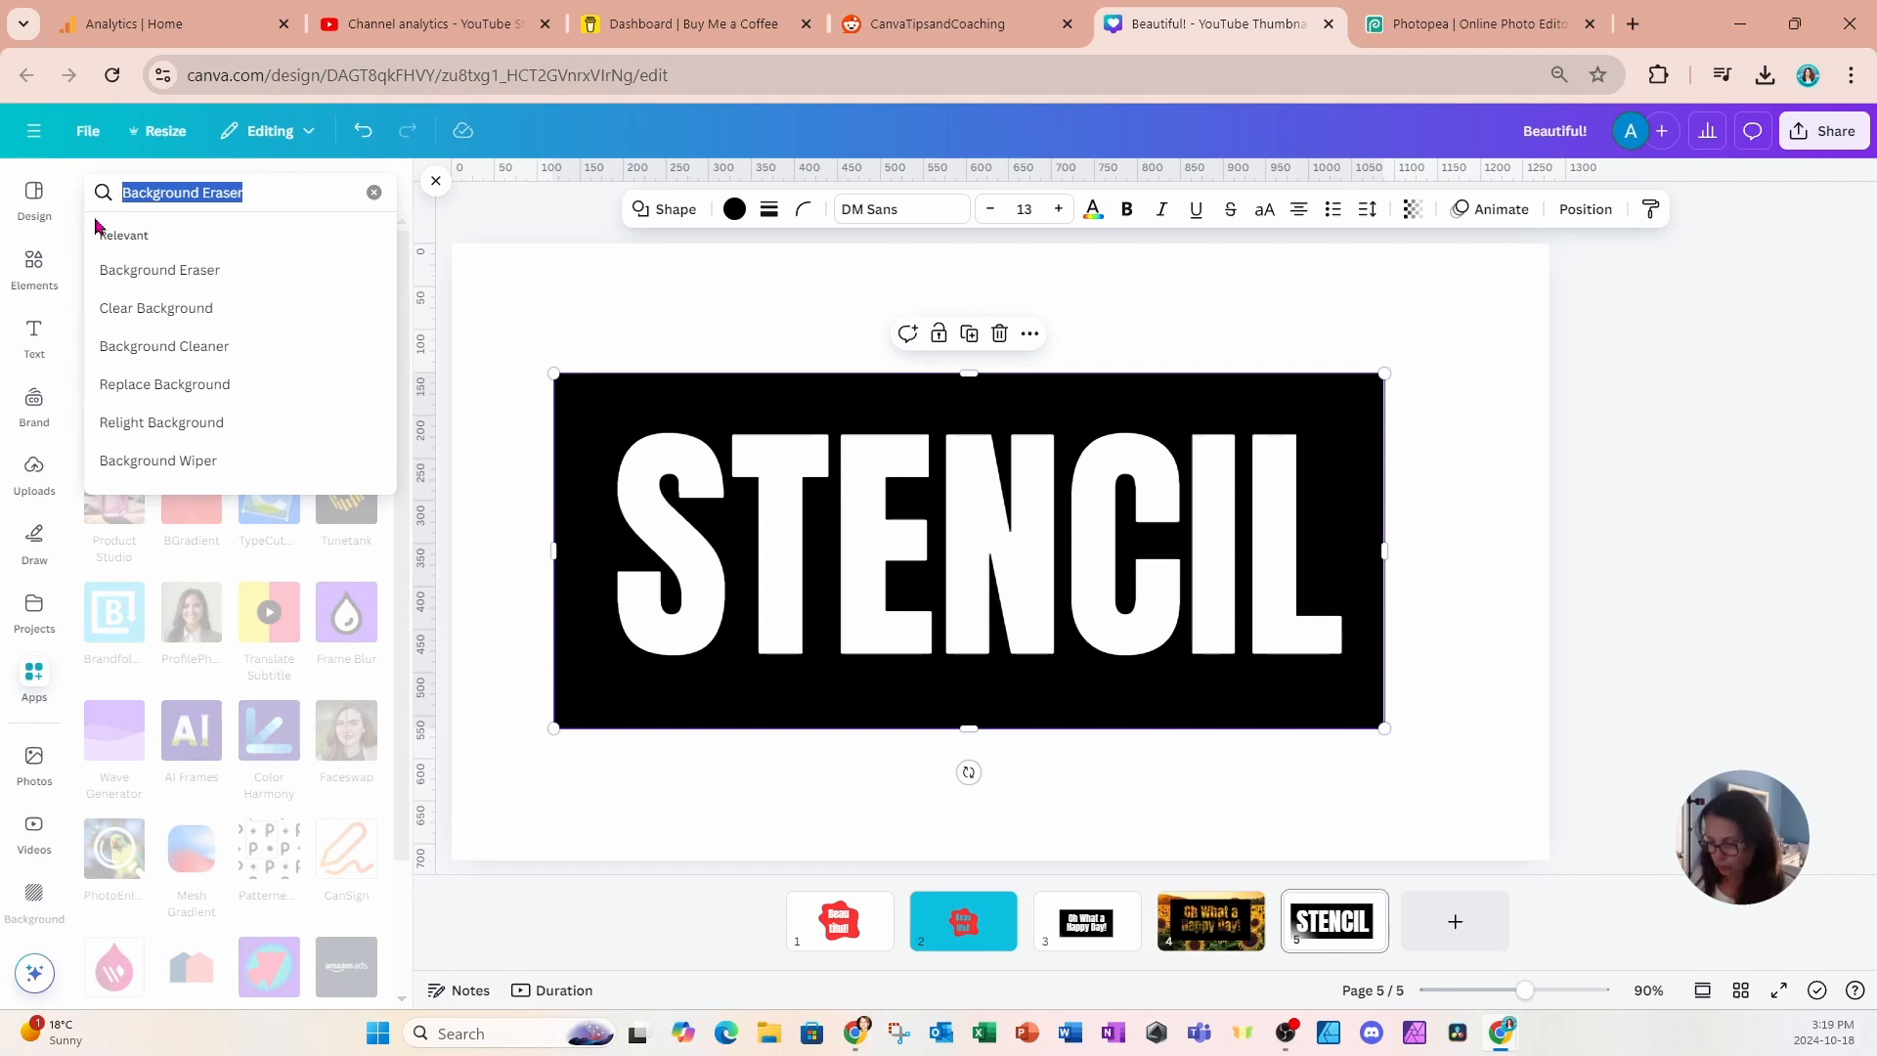
pyautogui.write('DES')
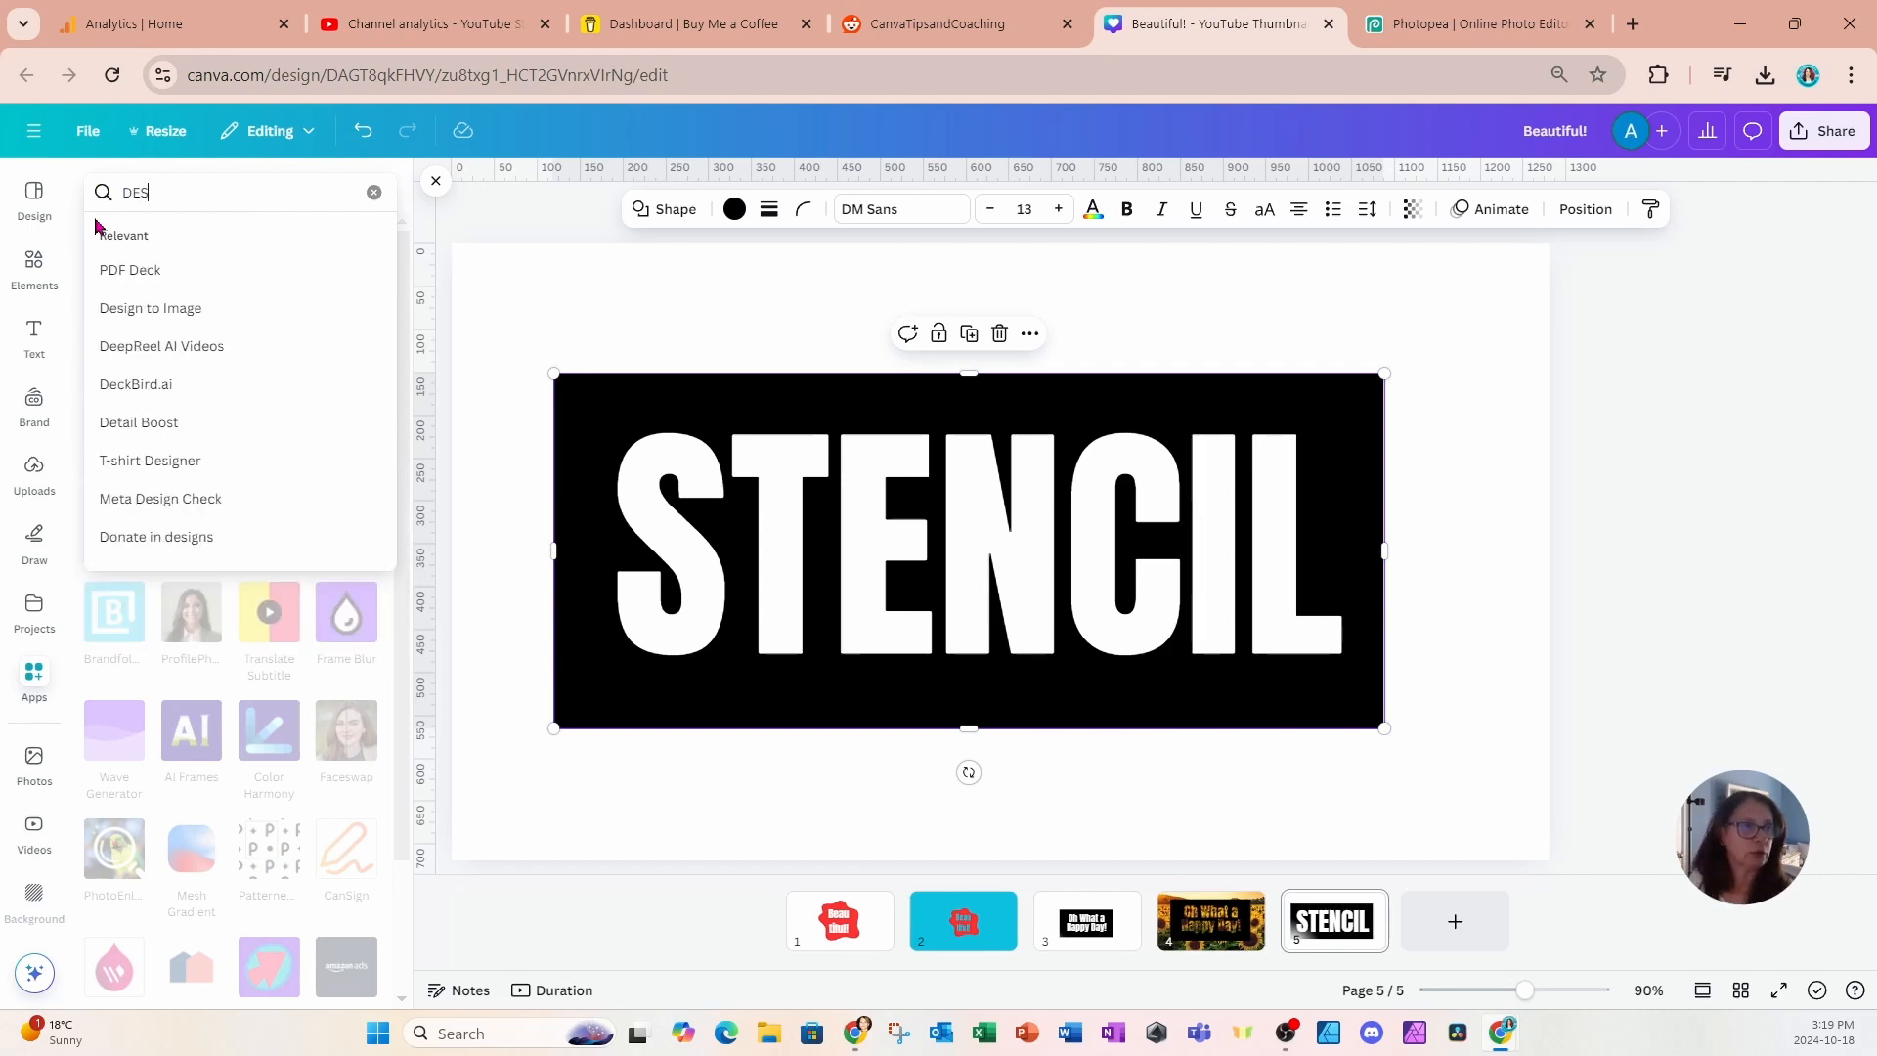
pyautogui.click(127, 308)
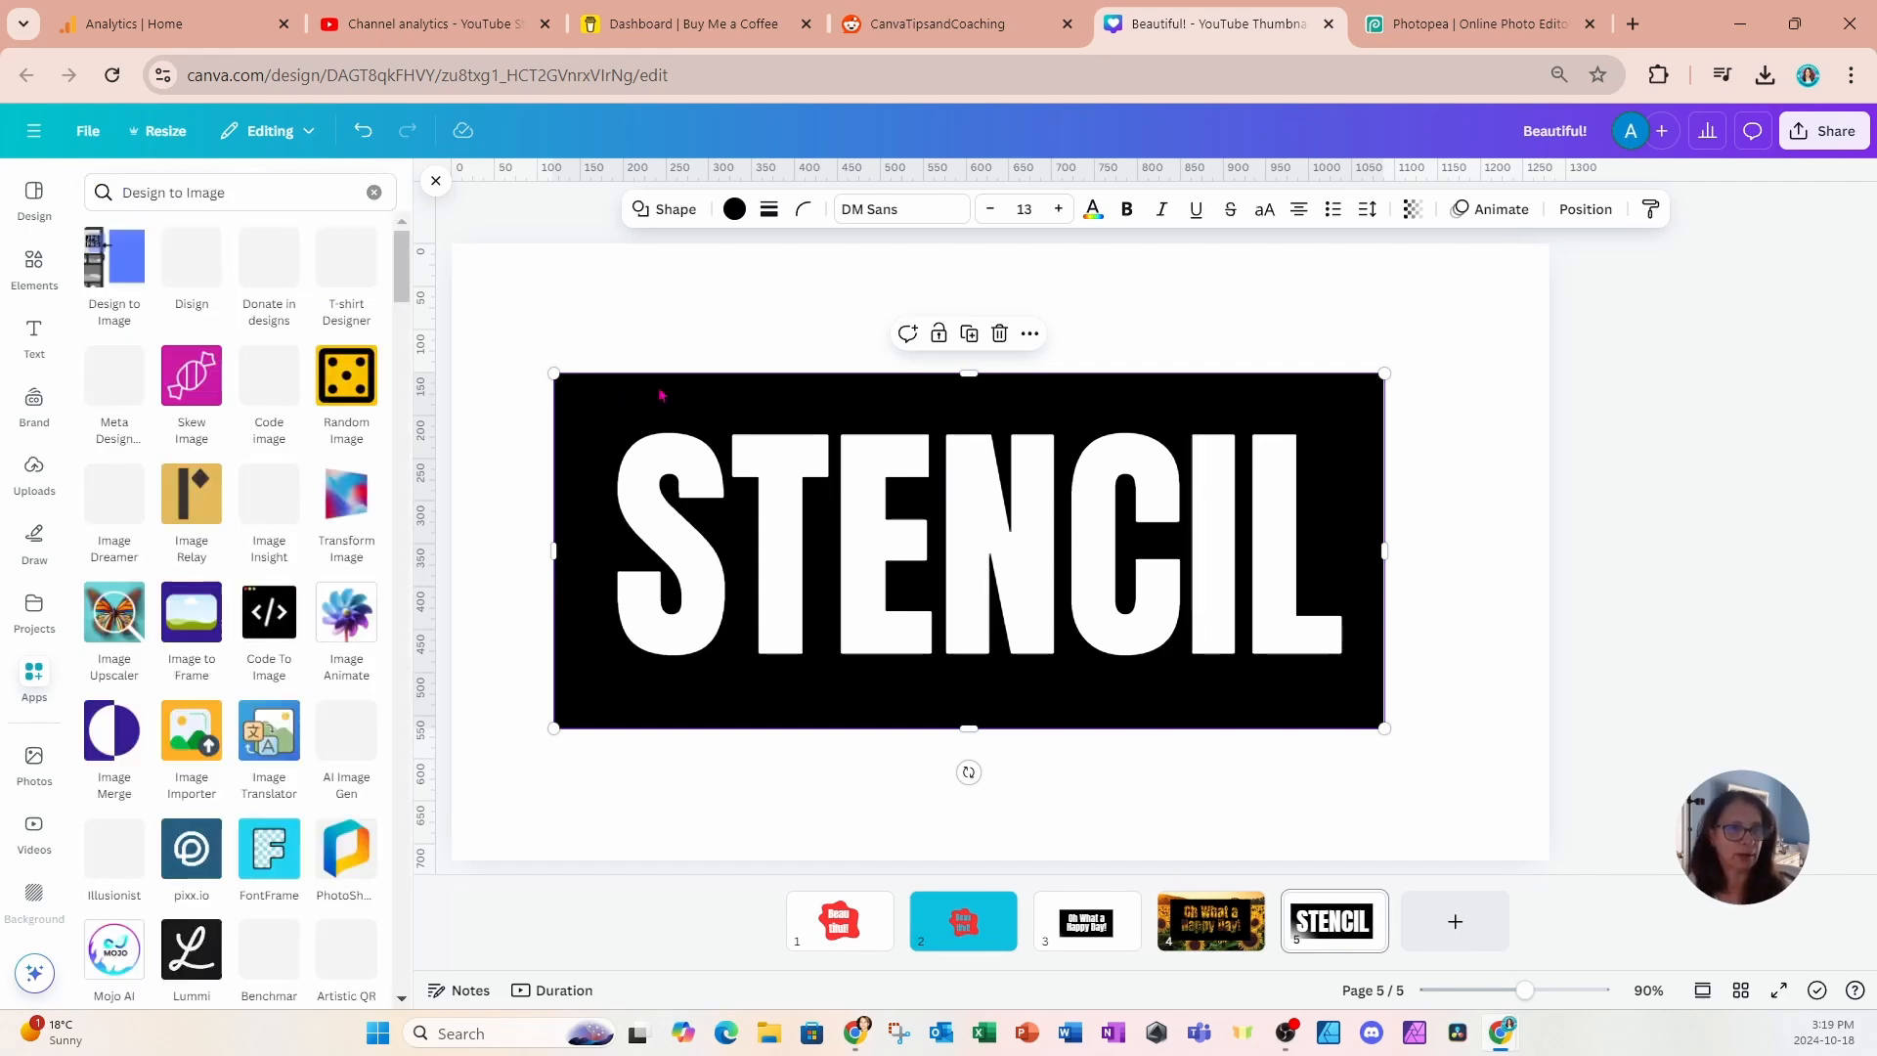
pyautogui.click(109, 271)
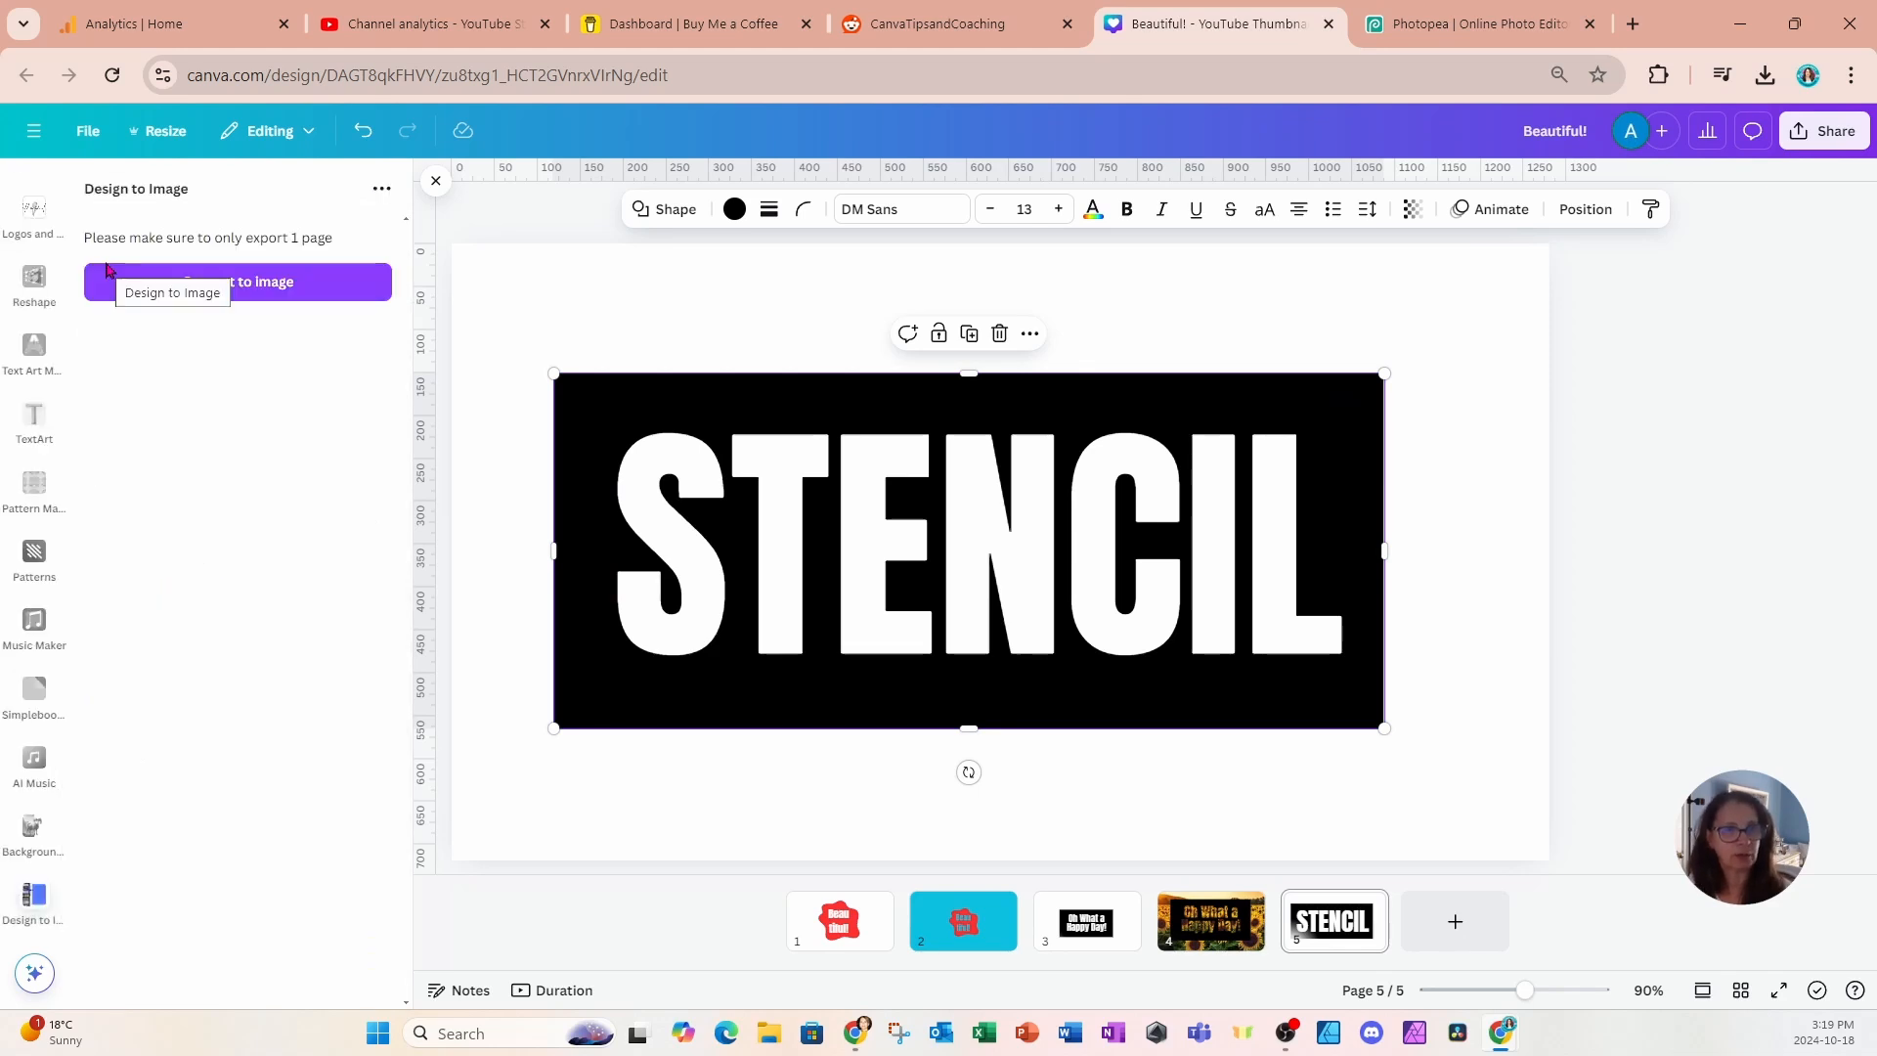
# Convert only the current page, page 5, to a PNG image with Design to Image.
pyautogui.click(219, 292)
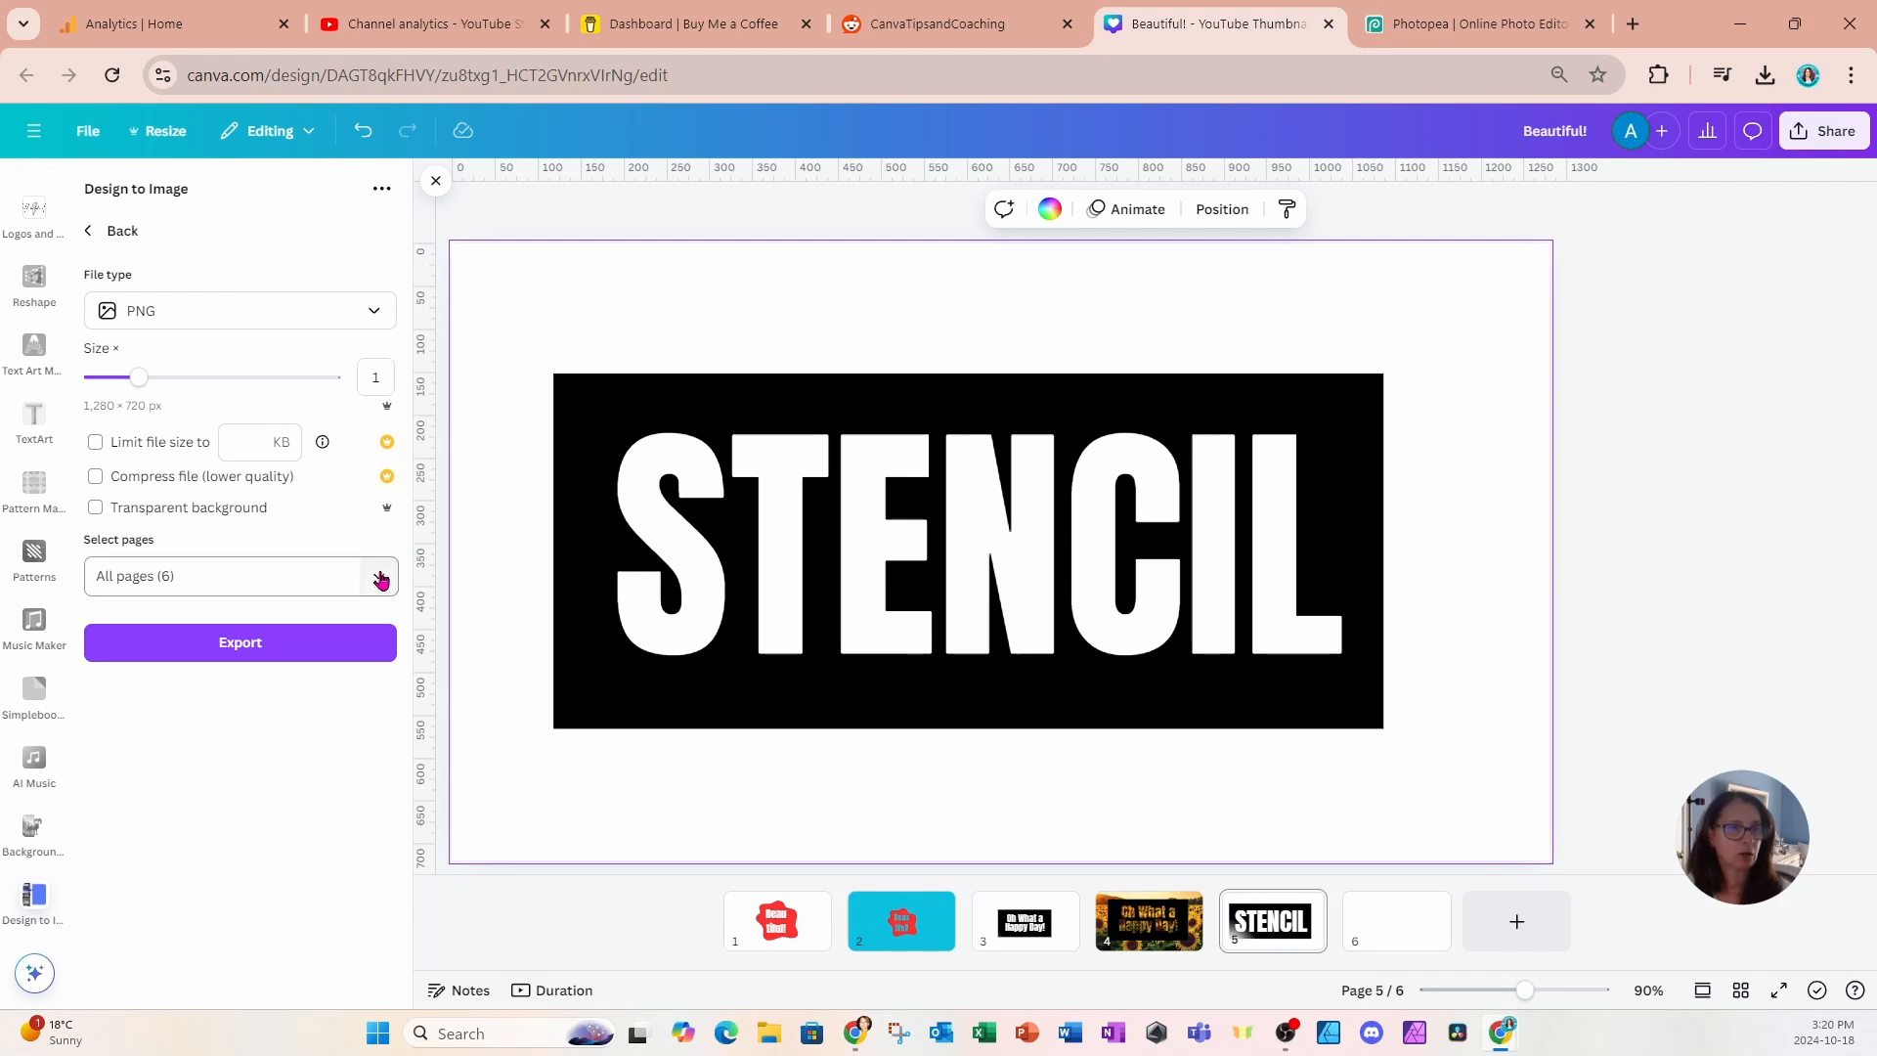
pyautogui.click(380, 578)
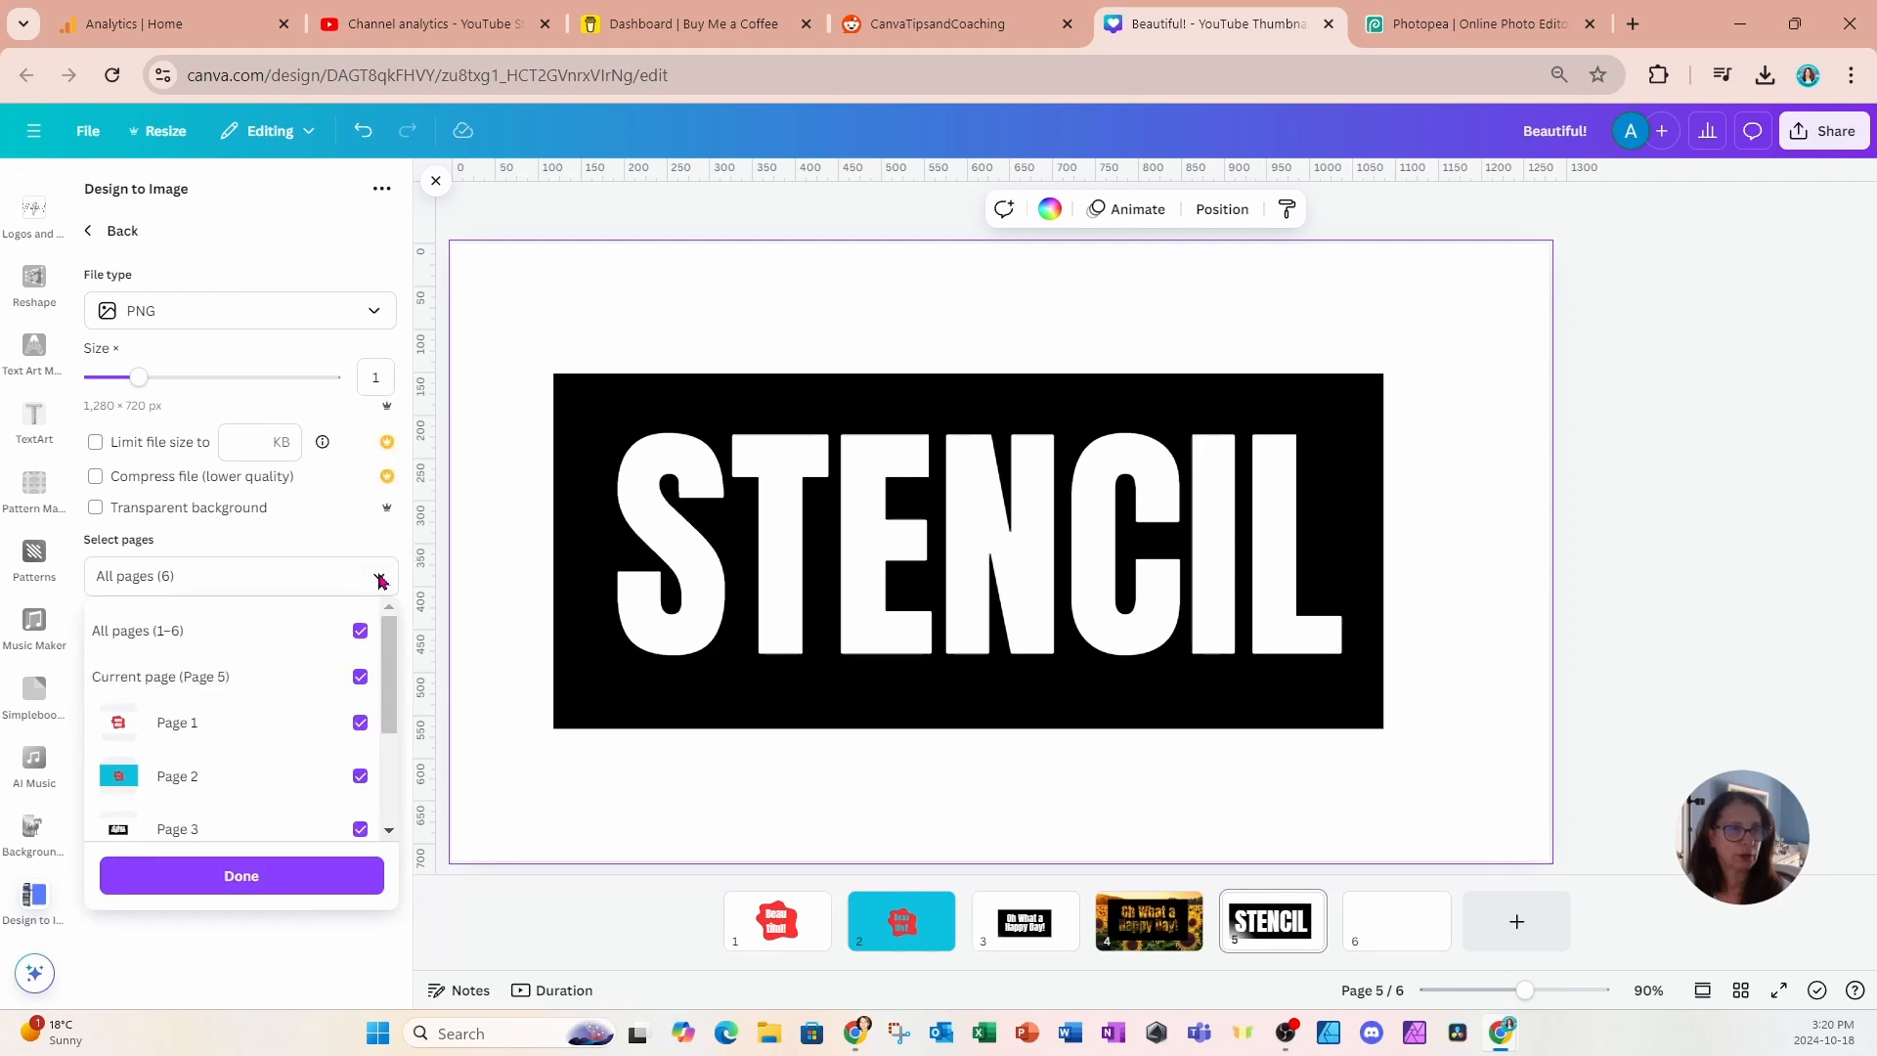
pyautogui.click(362, 637)
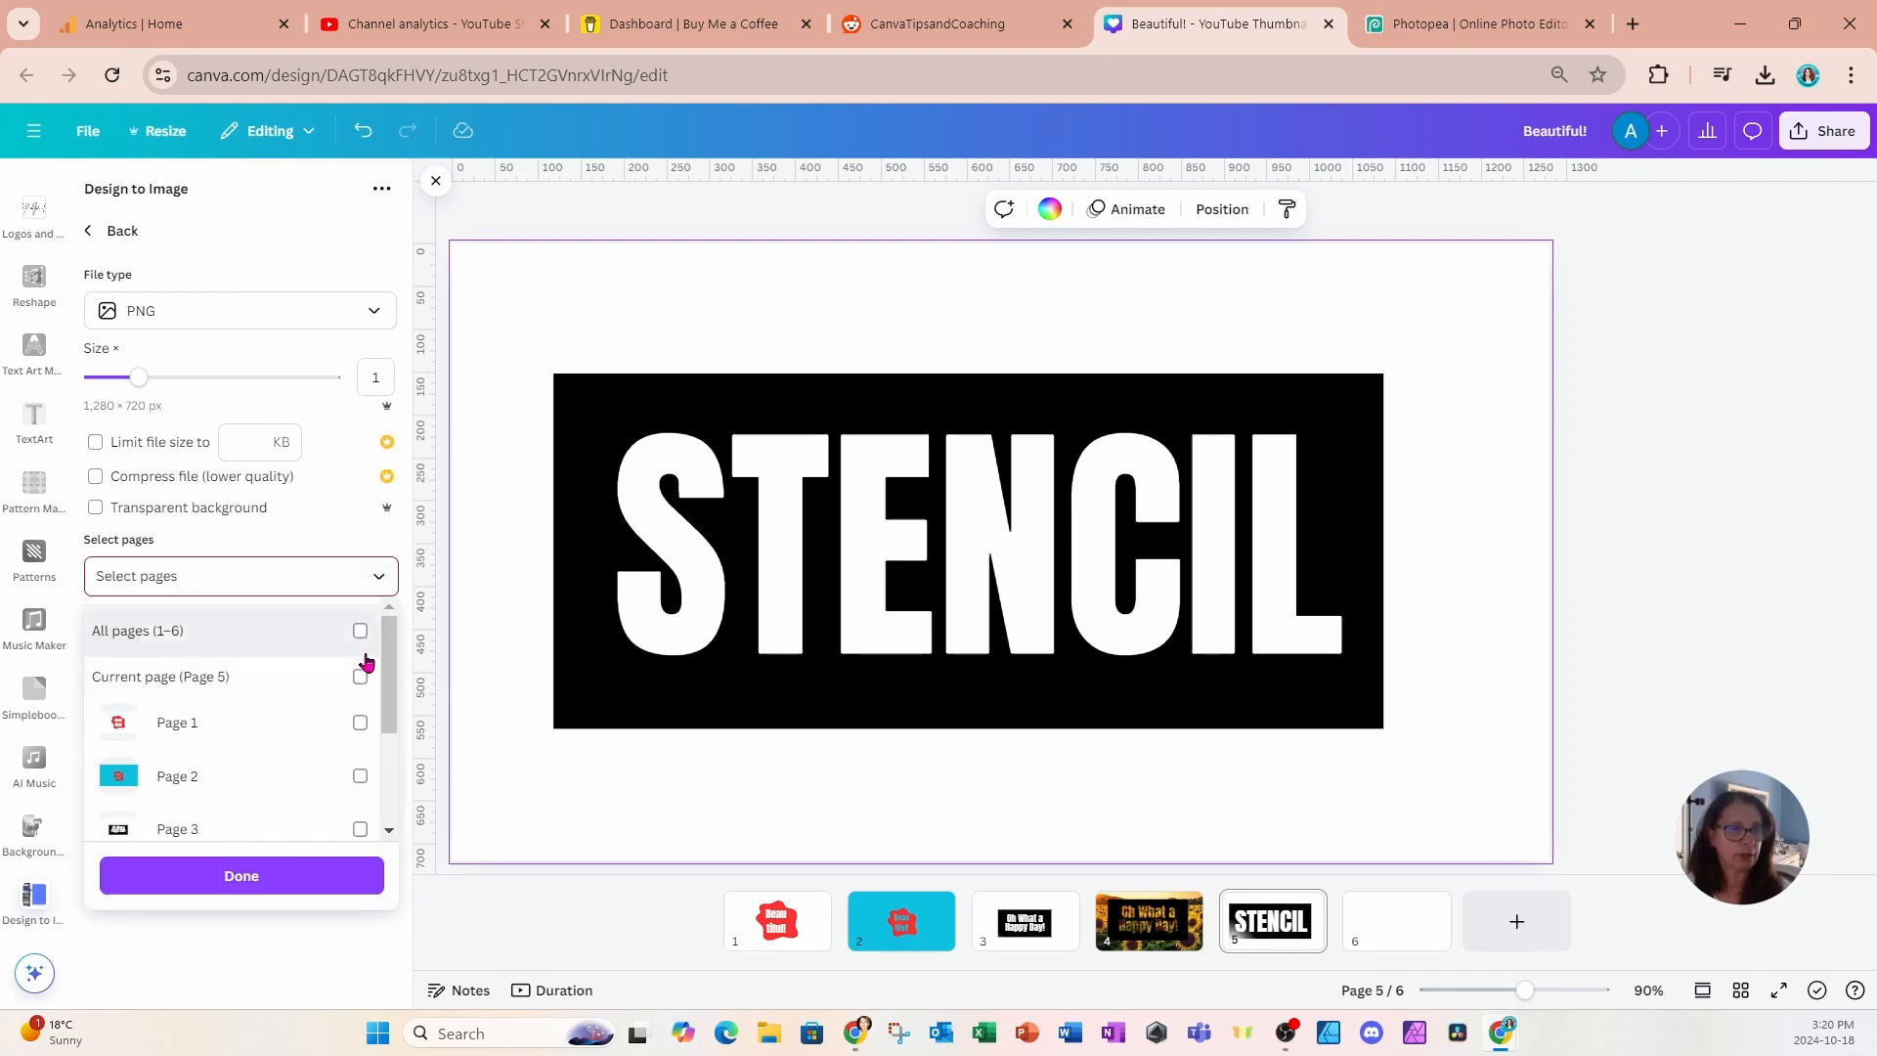
pyautogui.click(360, 676)
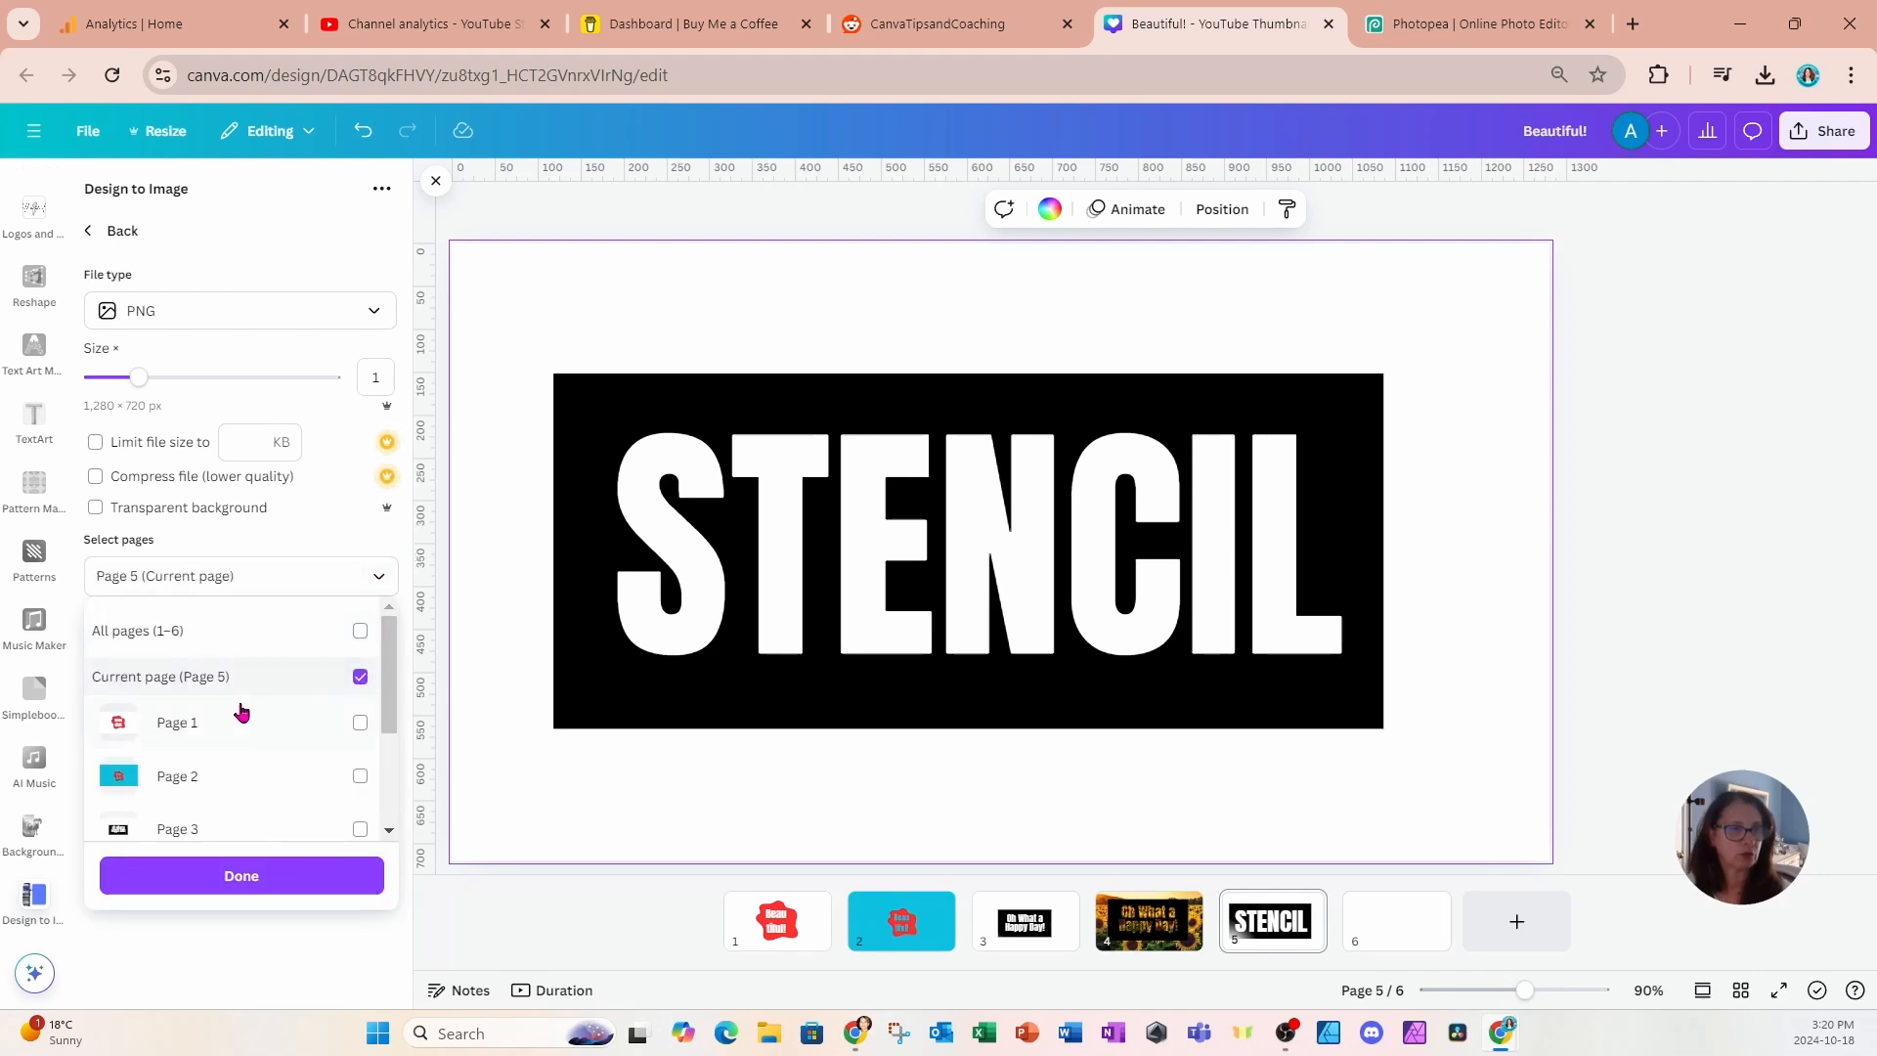
pyautogui.click(250, 894)
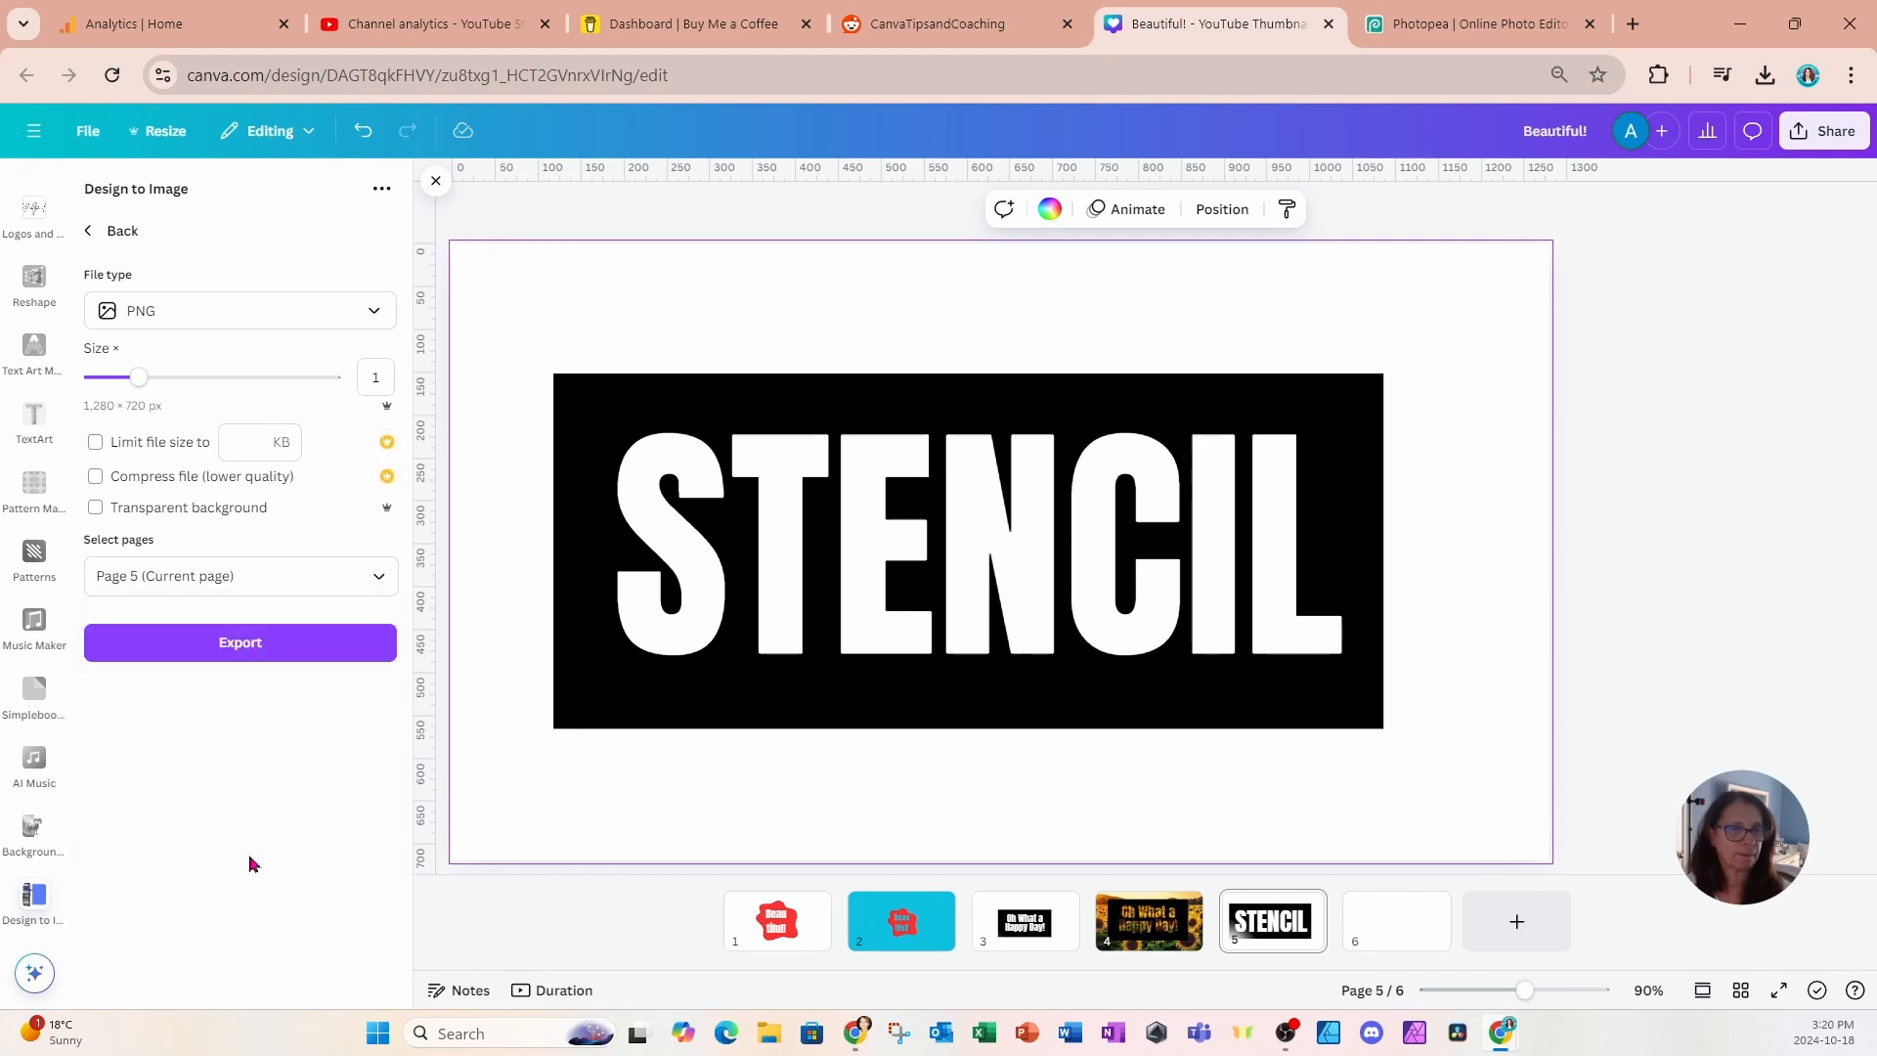
pyautogui.click(235, 648)
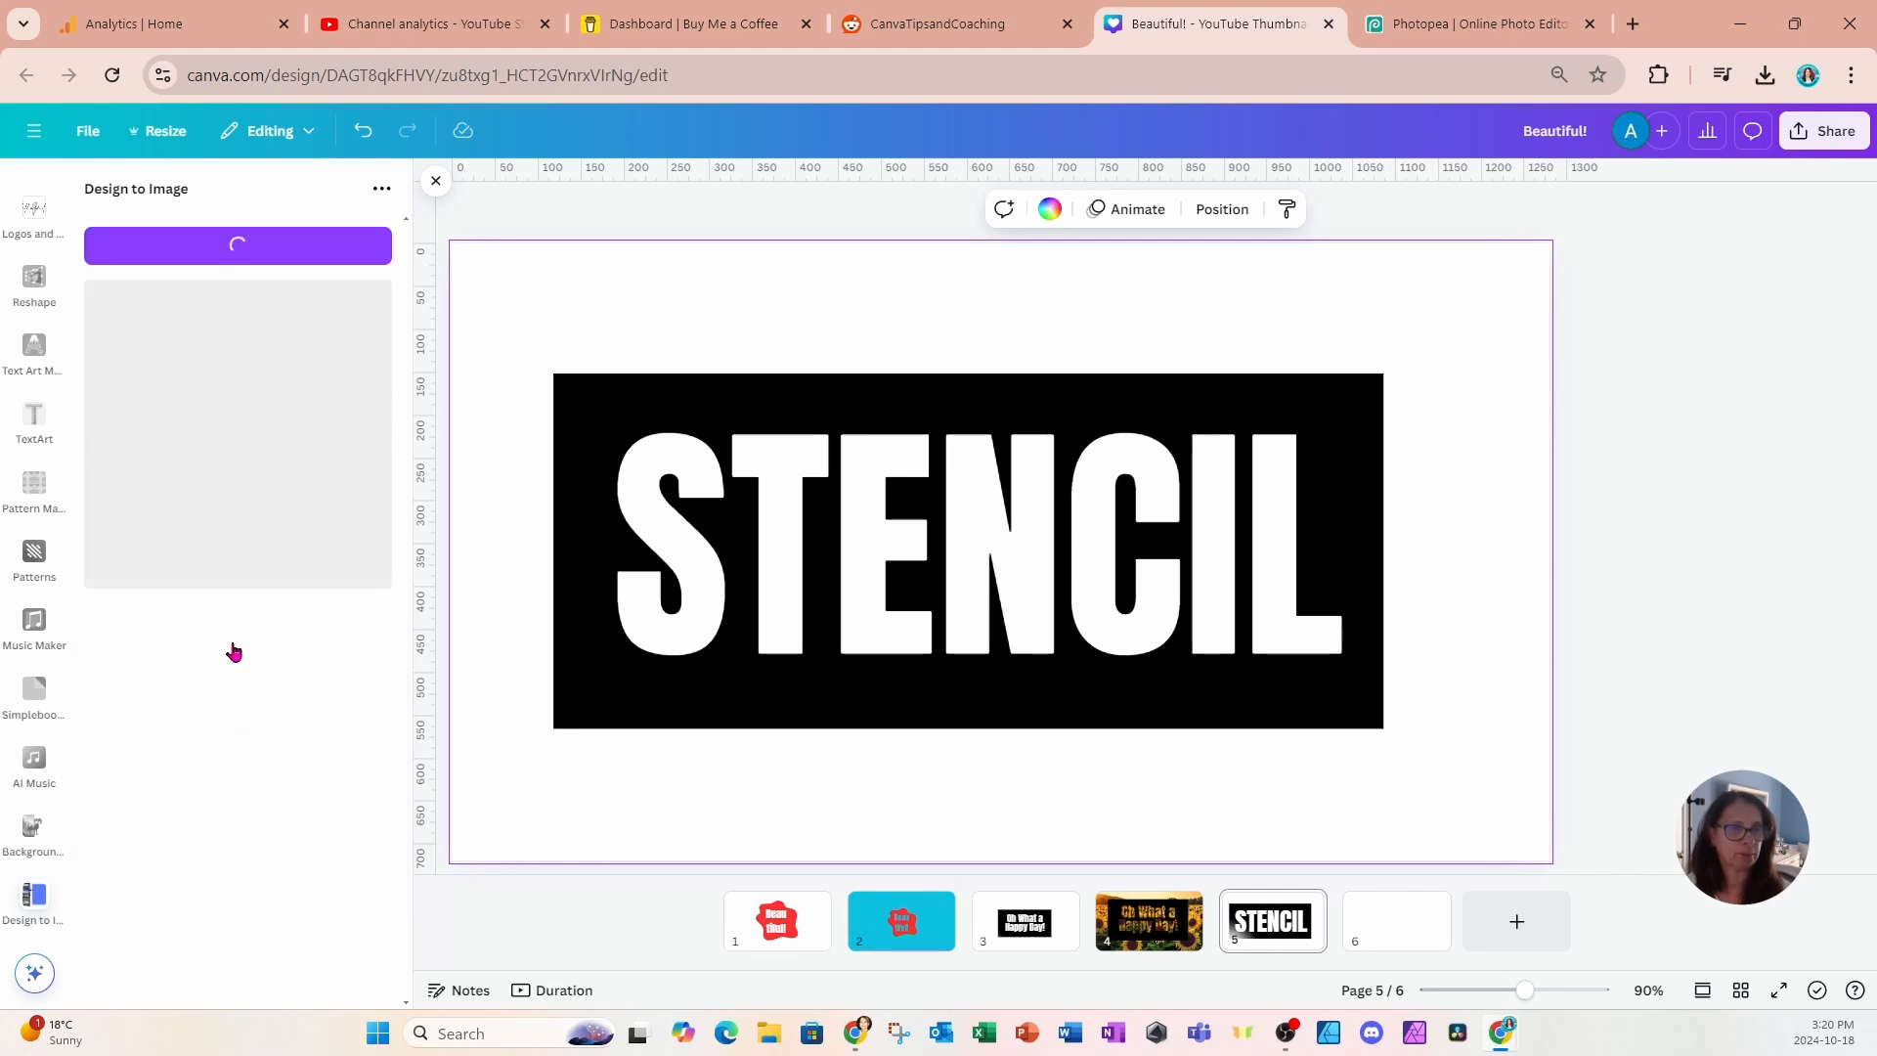
# Place the converted STENCIL image on the blank page 6.
pyautogui.click(1383, 944)
pyautogui.click(262, 519)
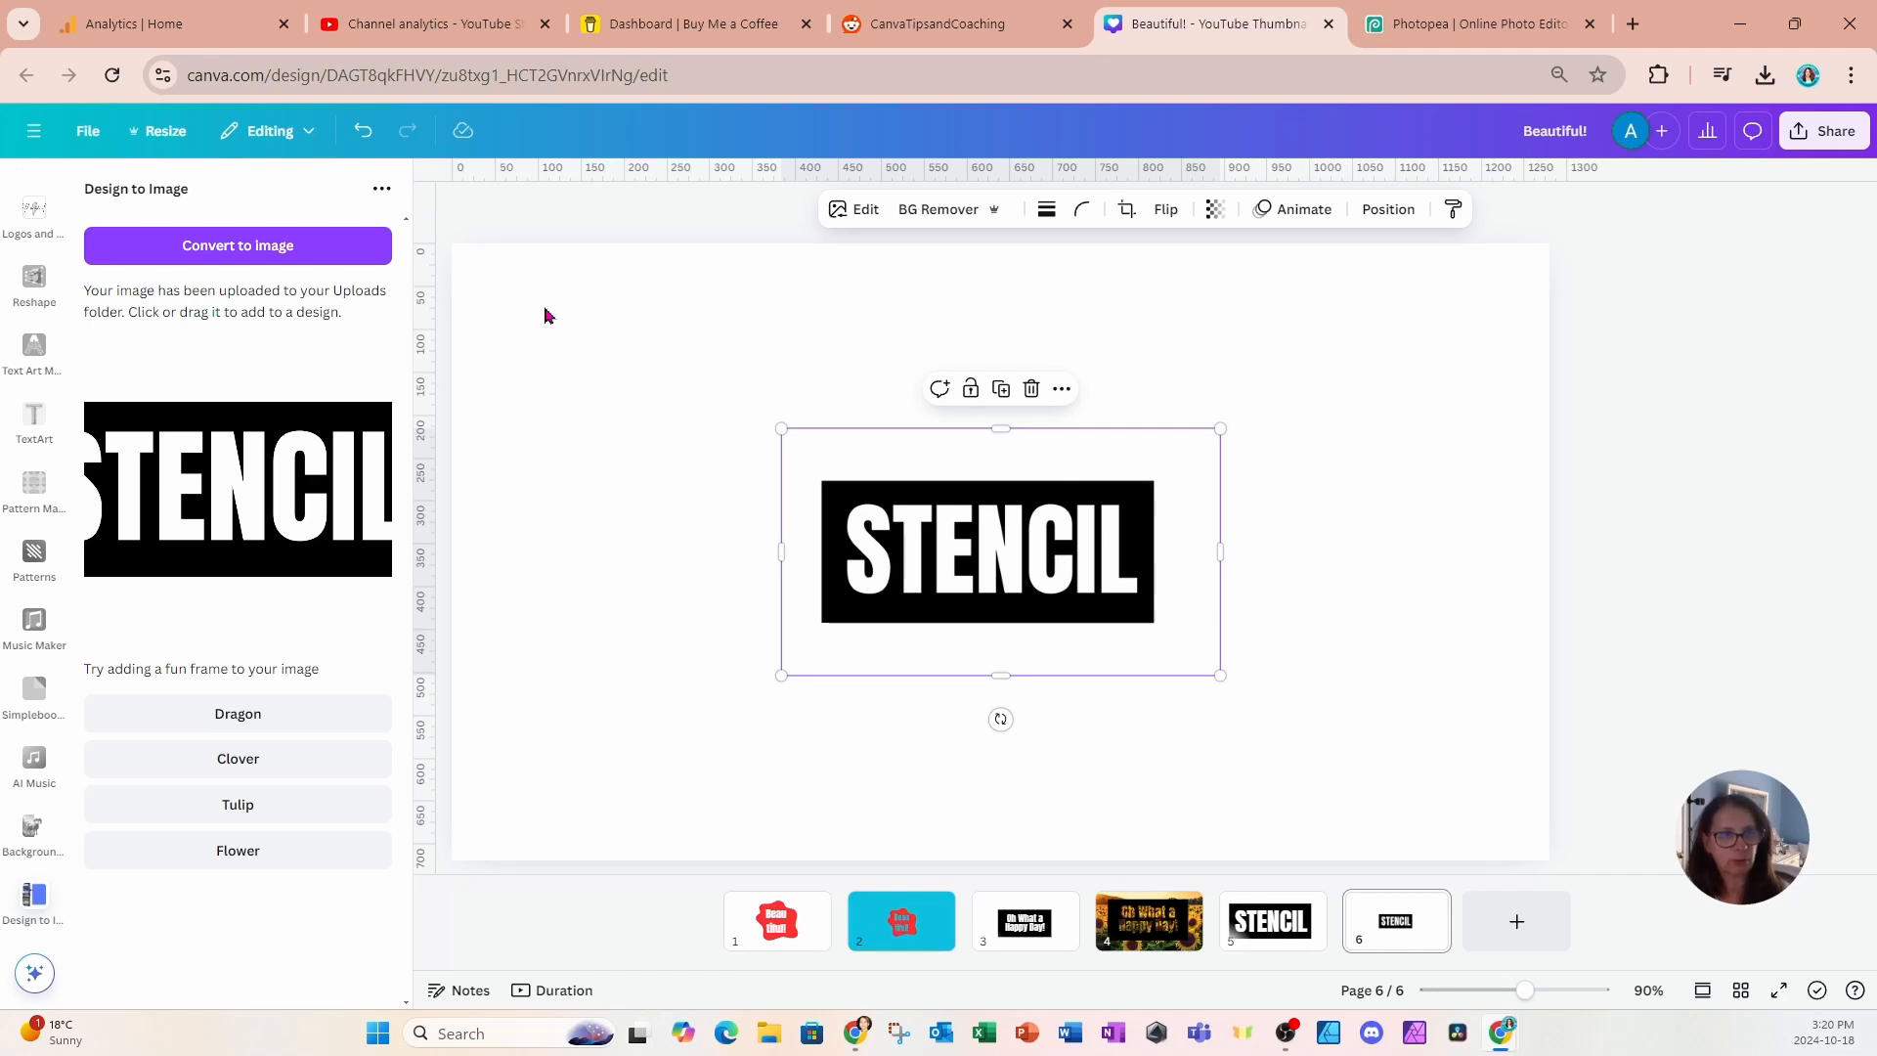
pyautogui.click(433, 186)
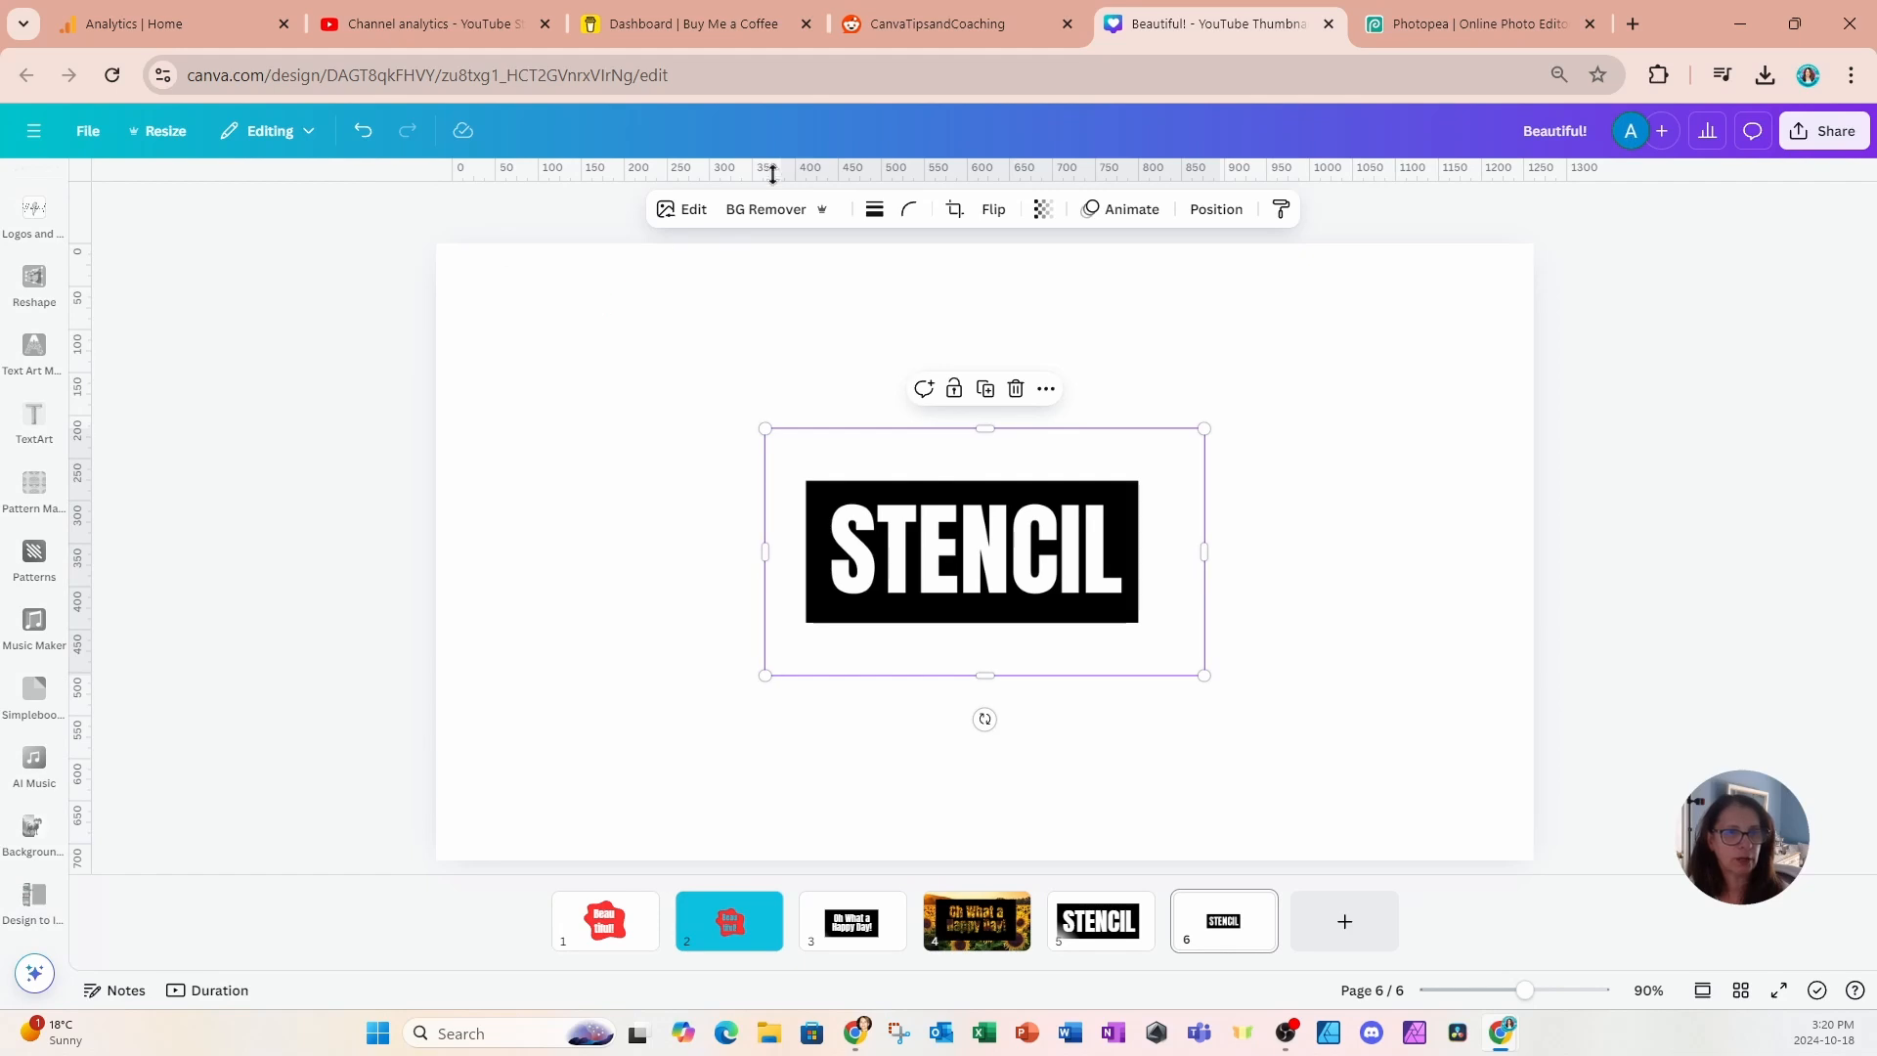
# Remove the white background and lettering from the STENCIL image on page 6 with BG Remover.
pyautogui.click(763, 212)
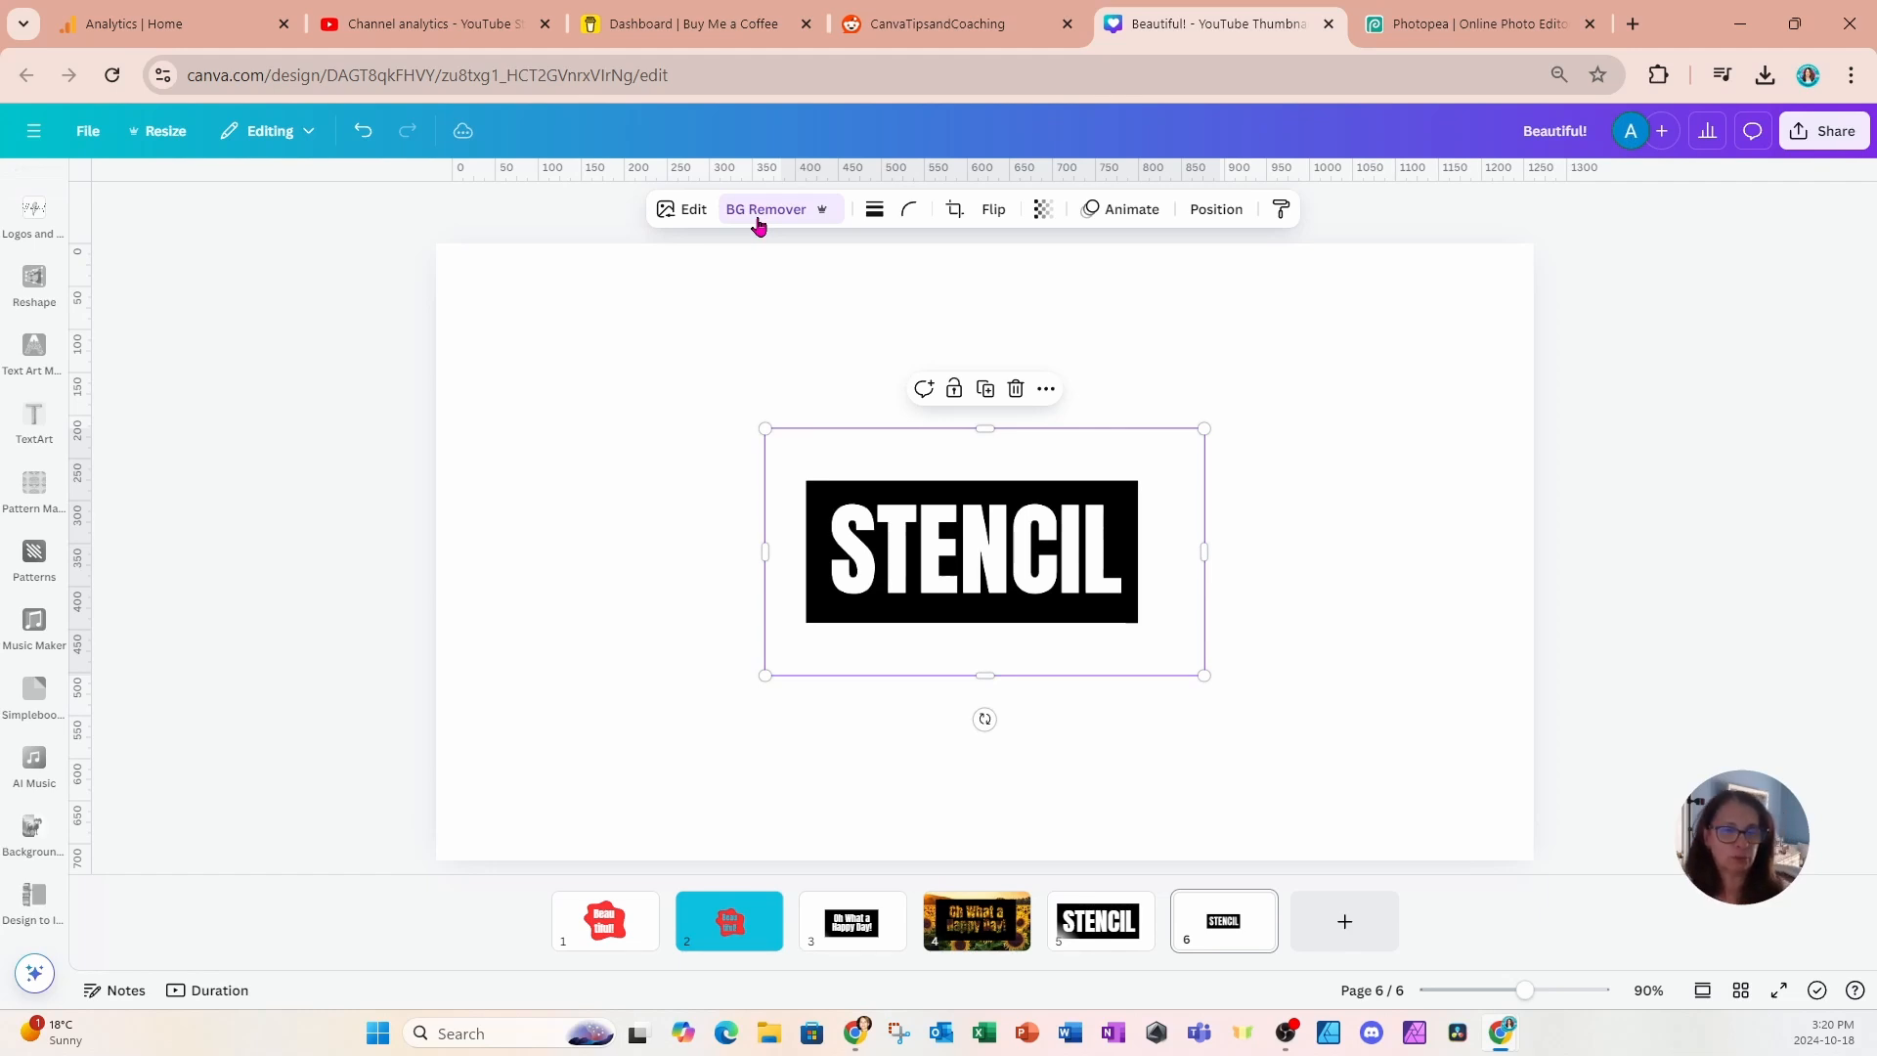
pyautogui.click(759, 222)
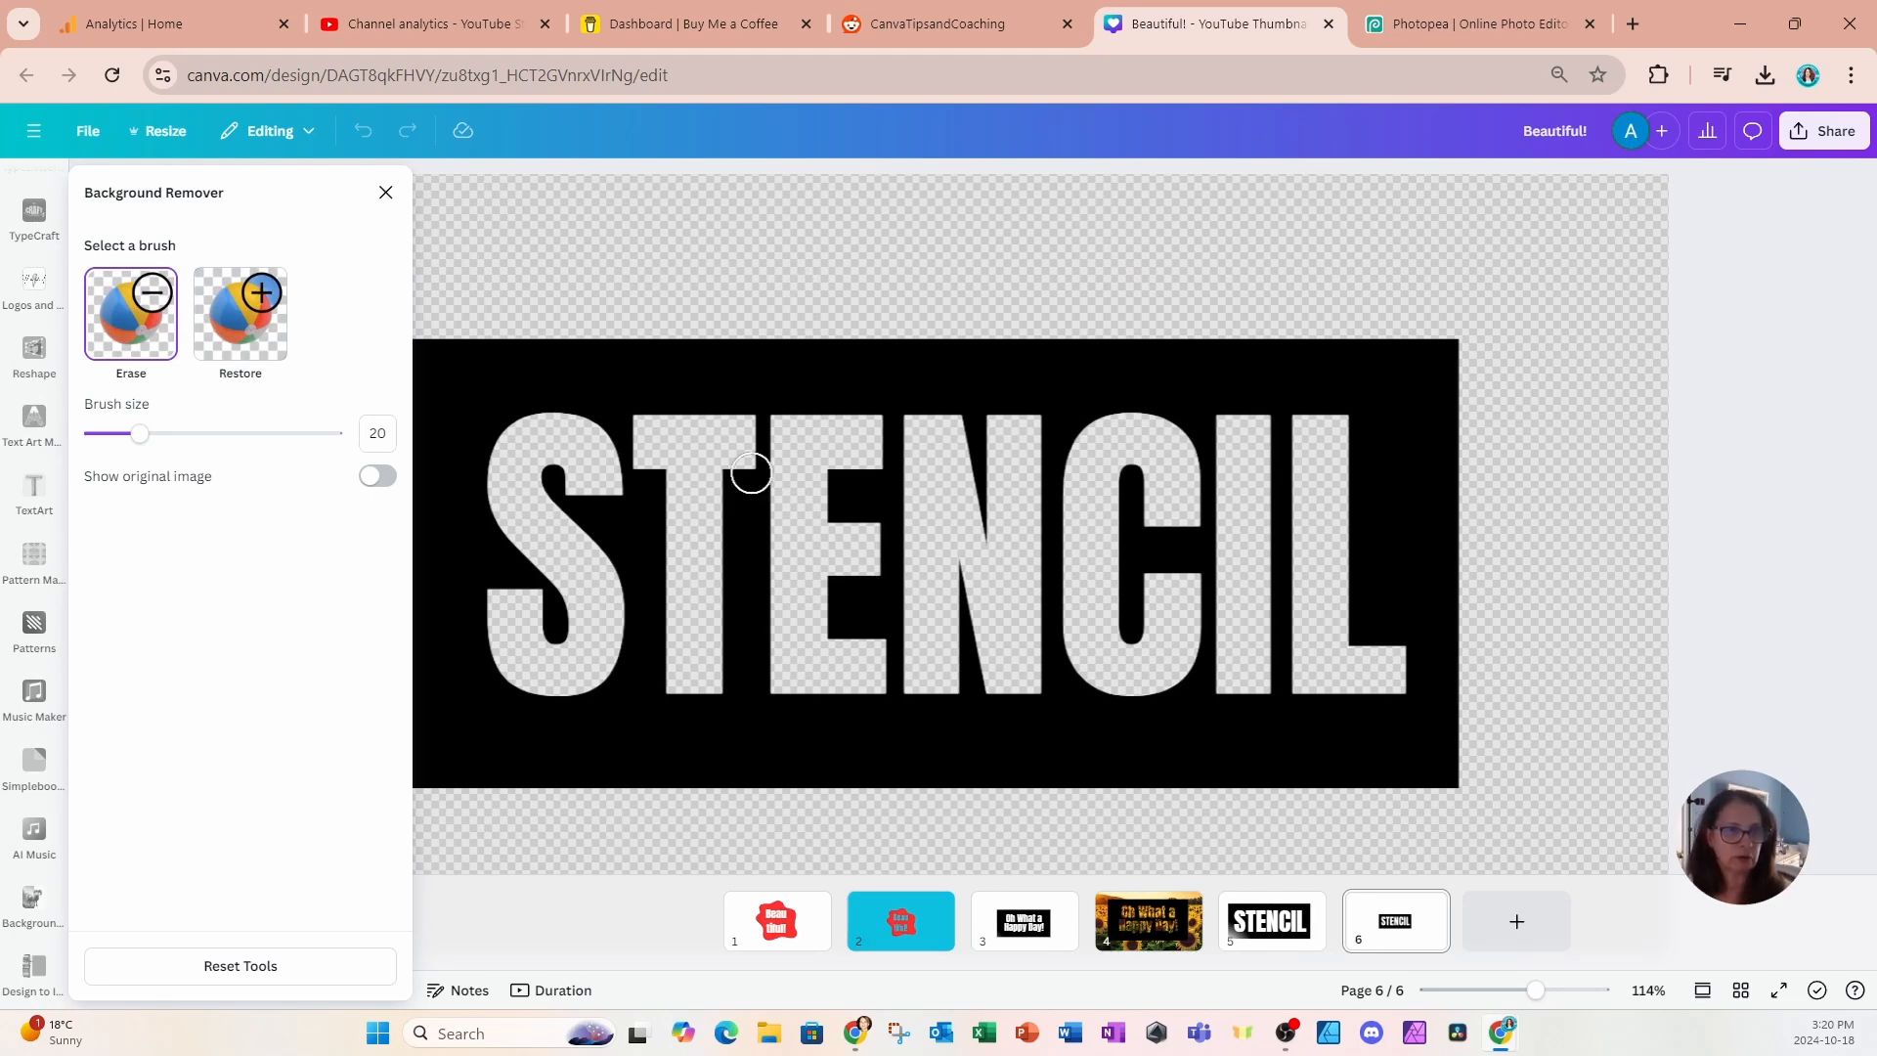
pyautogui.click(386, 194)
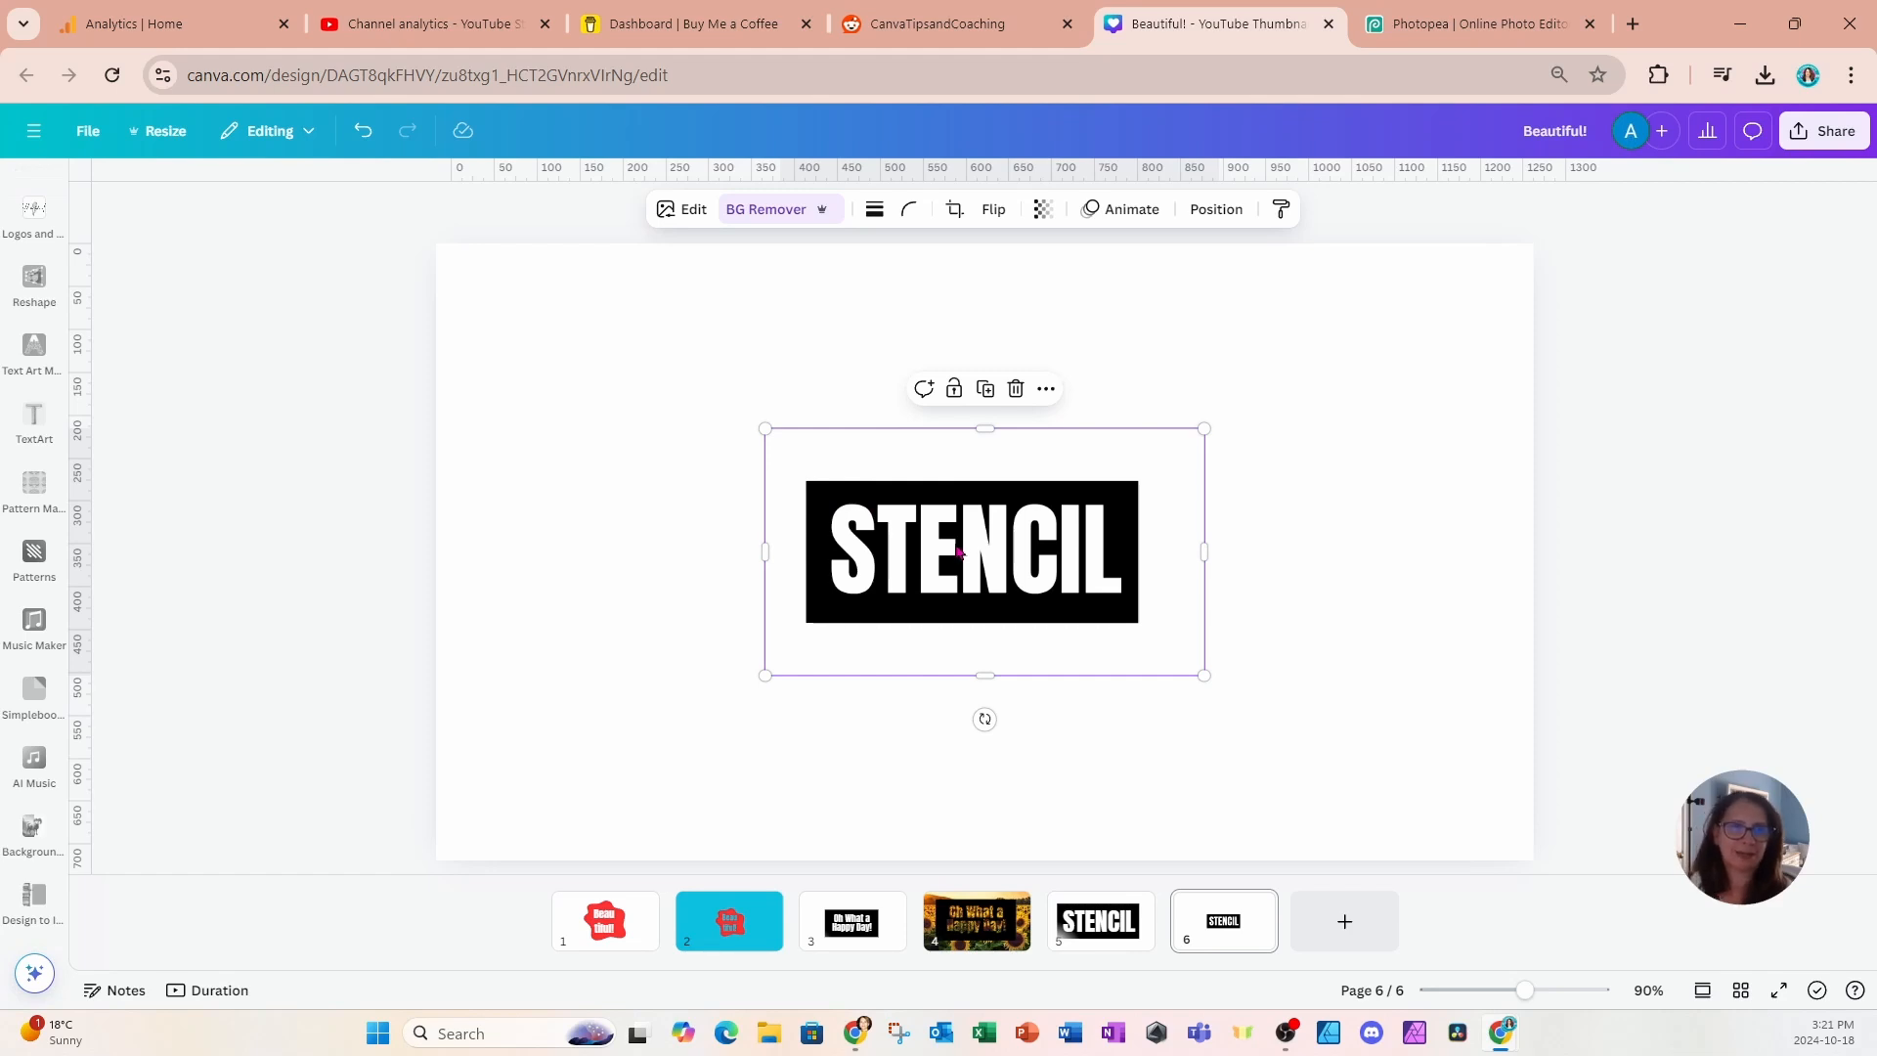
# Apply a Custom Duotone effect to the STENCIL image and set its shadows to yellow #FFC700.
pyautogui.click(681, 209)
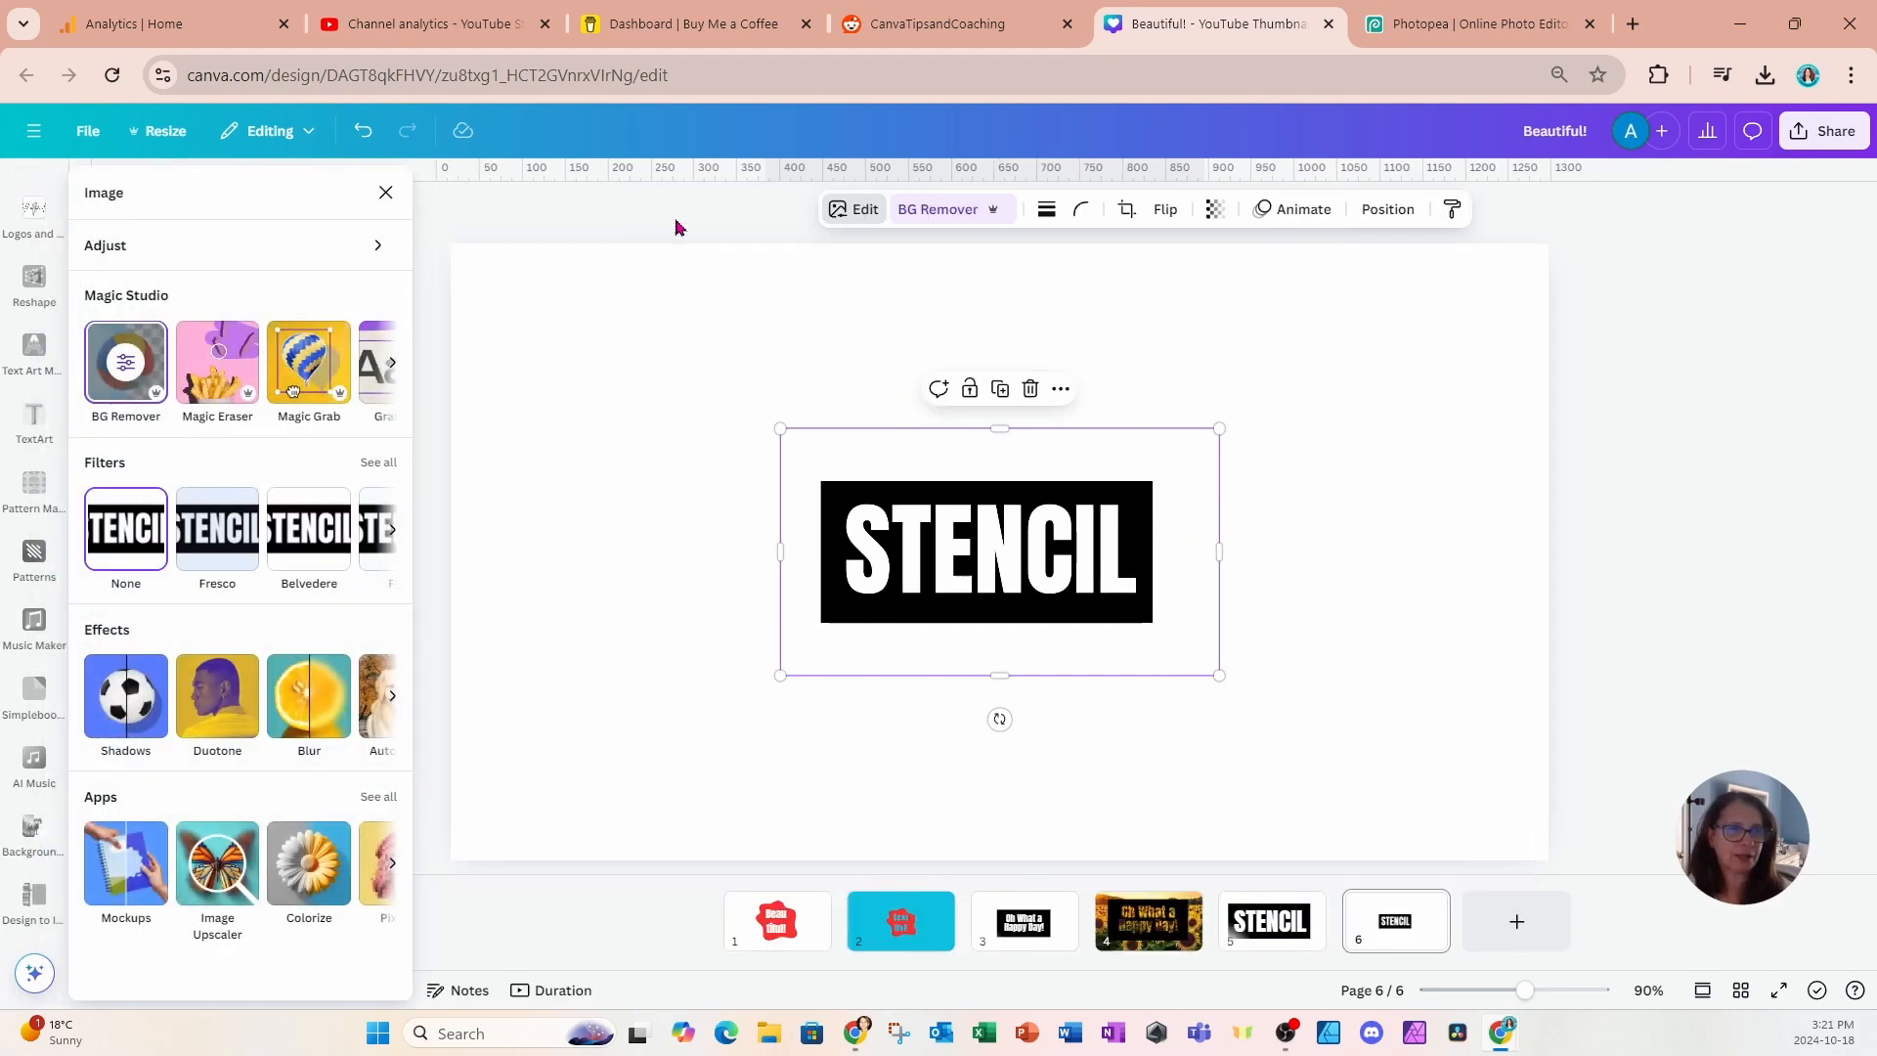
pyautogui.click(203, 684)
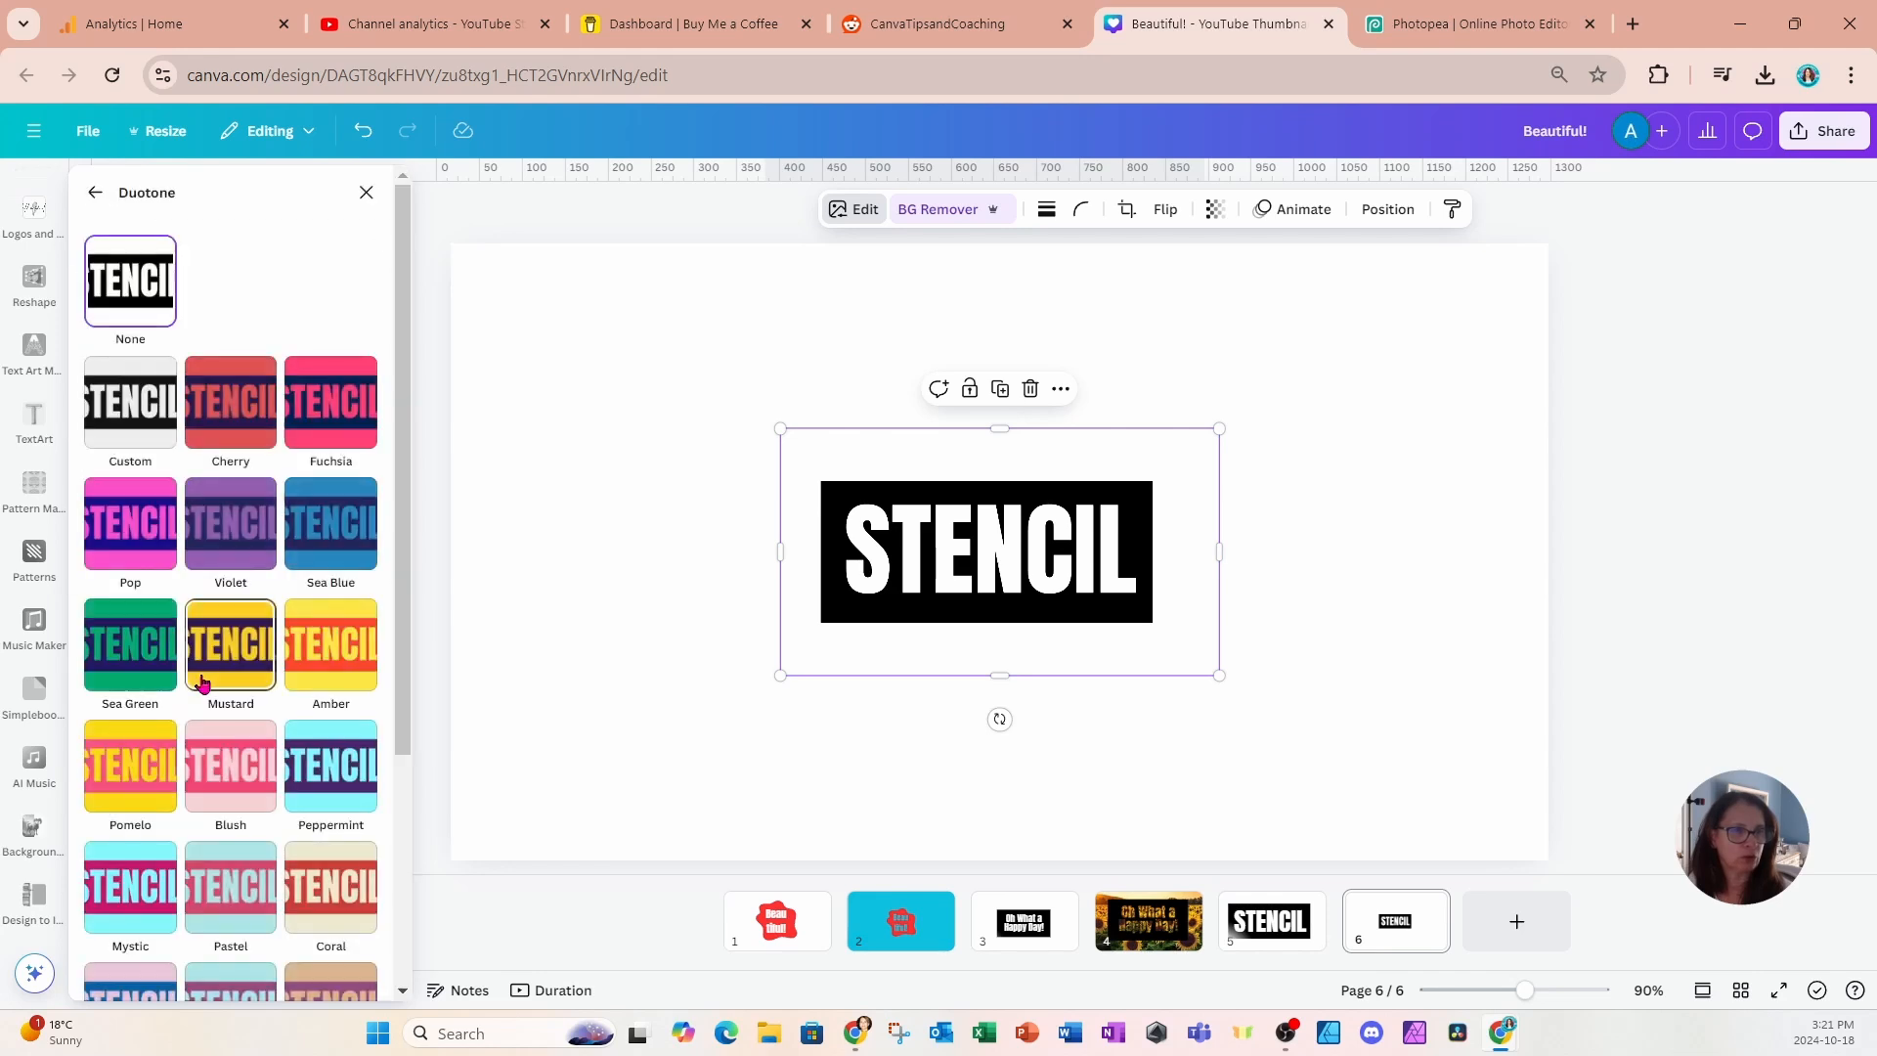
pyautogui.click(136, 410)
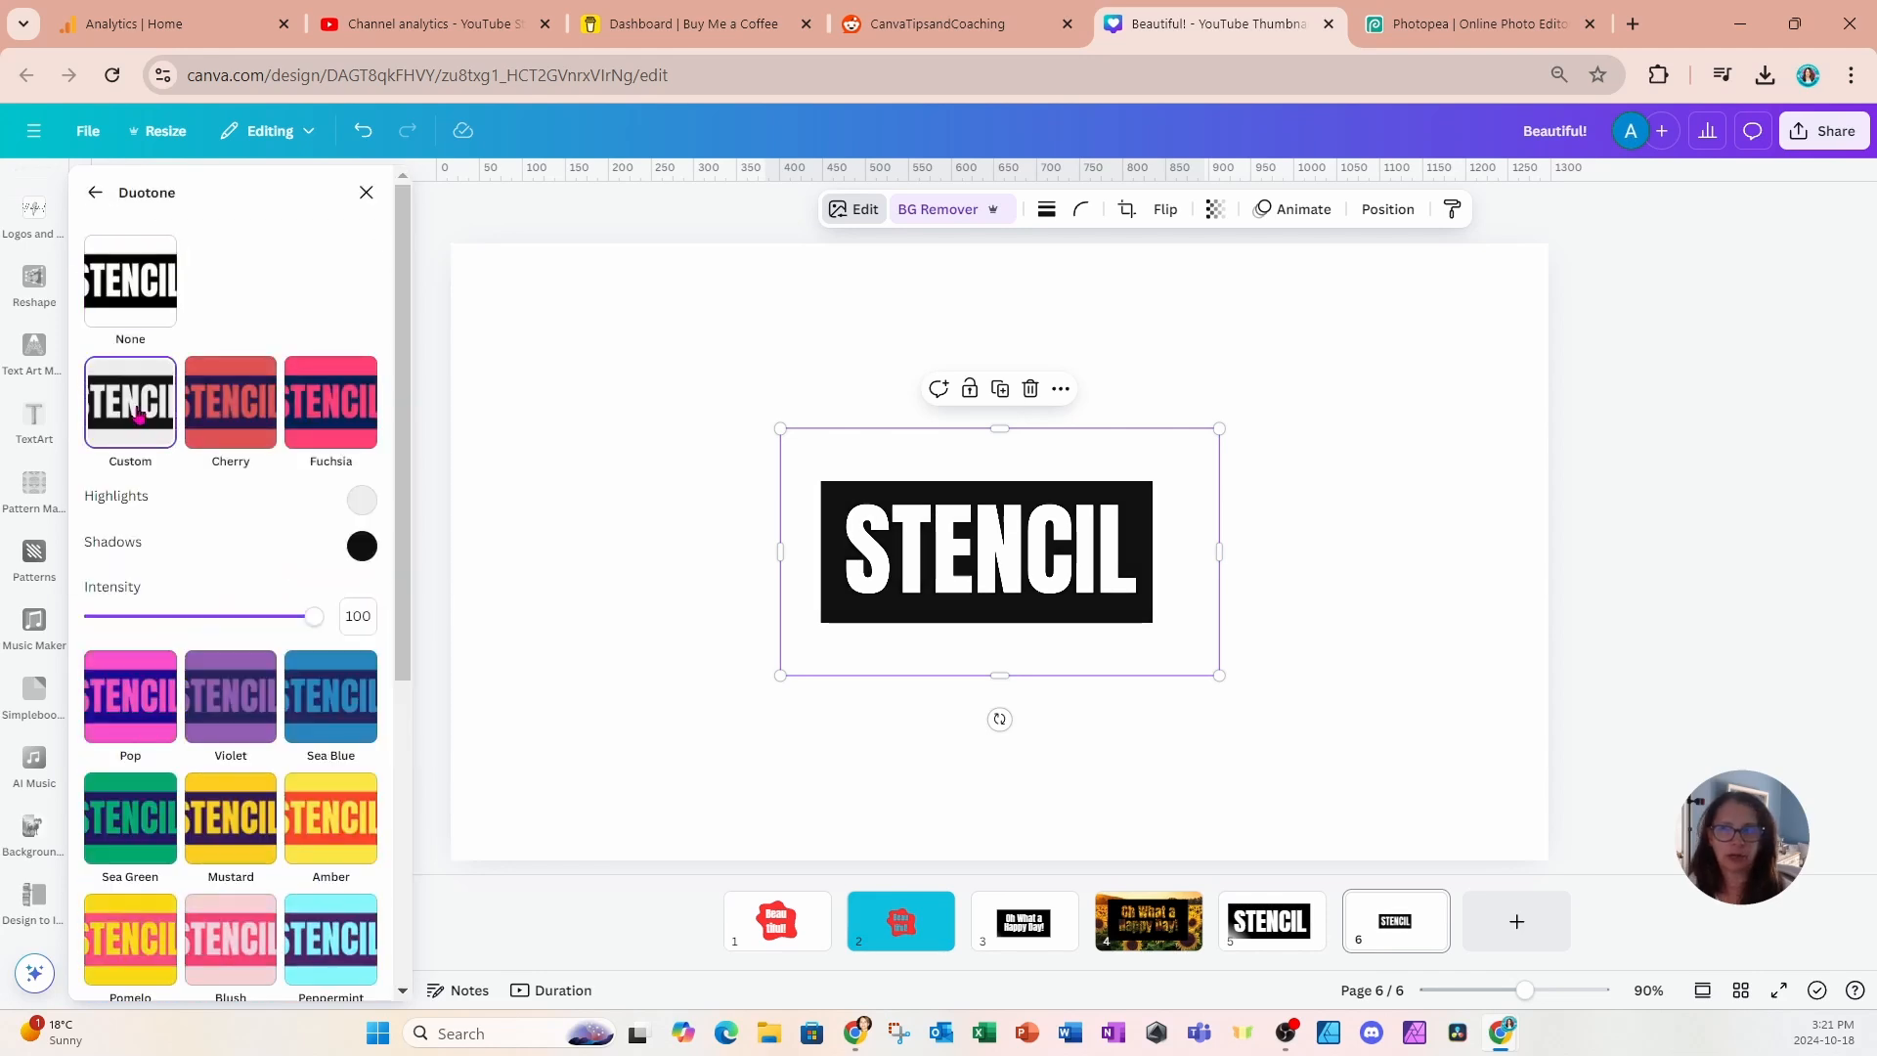
pyautogui.click(364, 547)
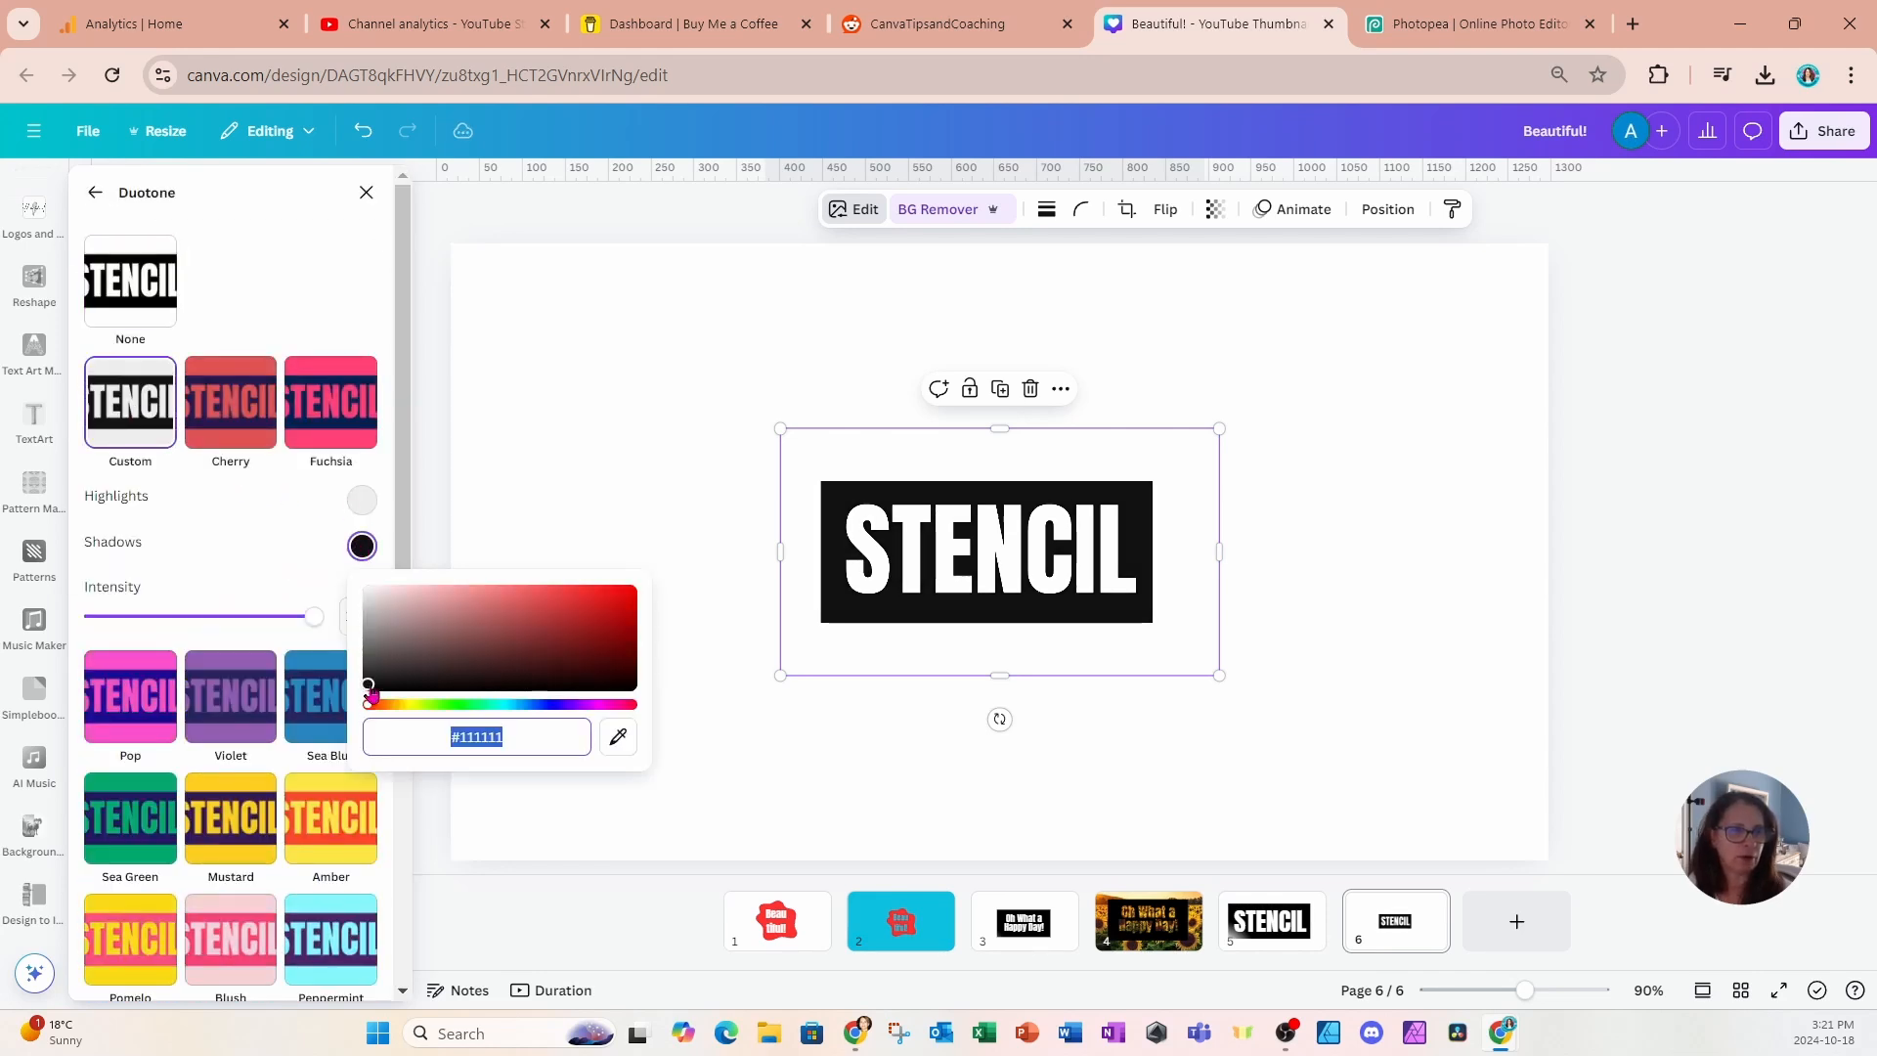
pyautogui.moveTo(369, 708); pyautogui.dragTo(658, 593)
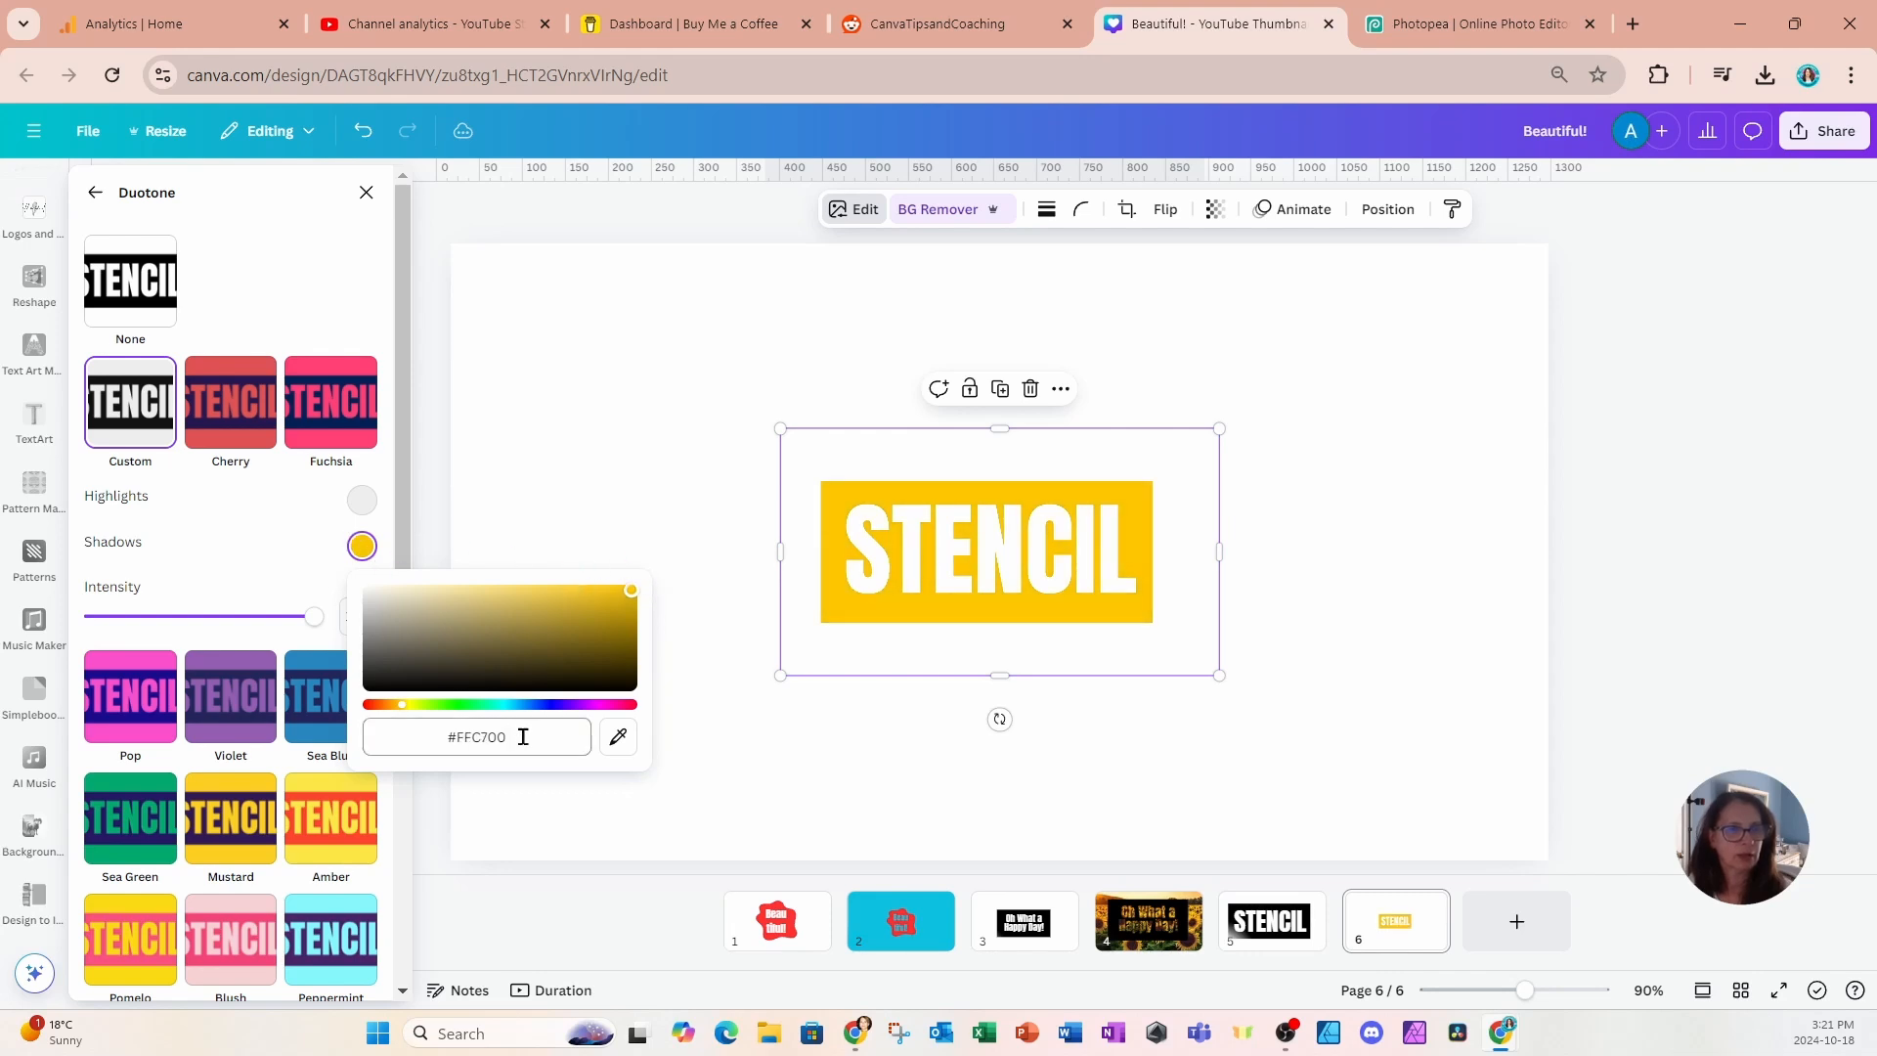
# Match the Duotone highlights to the shadows by setting them to #FFC700.
pyautogui.moveTo(448, 736); pyautogui.dragTo(486, 737)
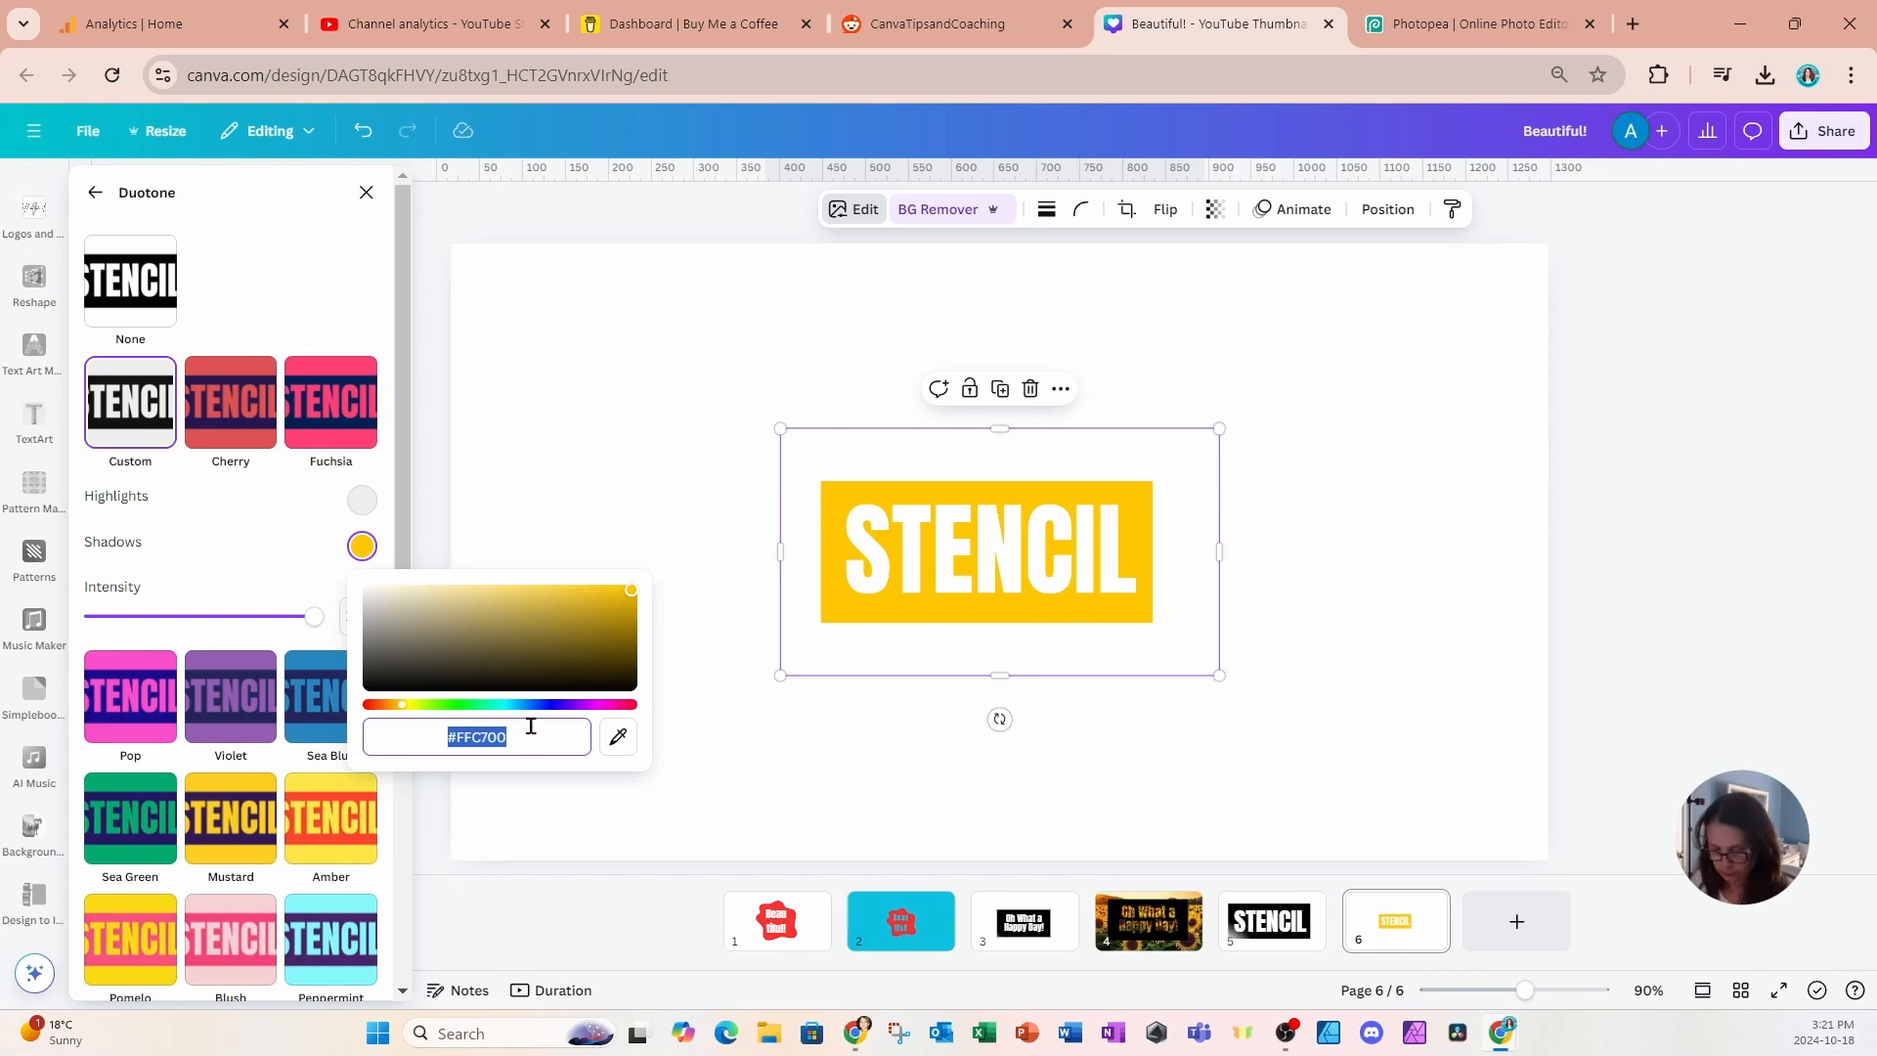
pyautogui.click(362, 499)
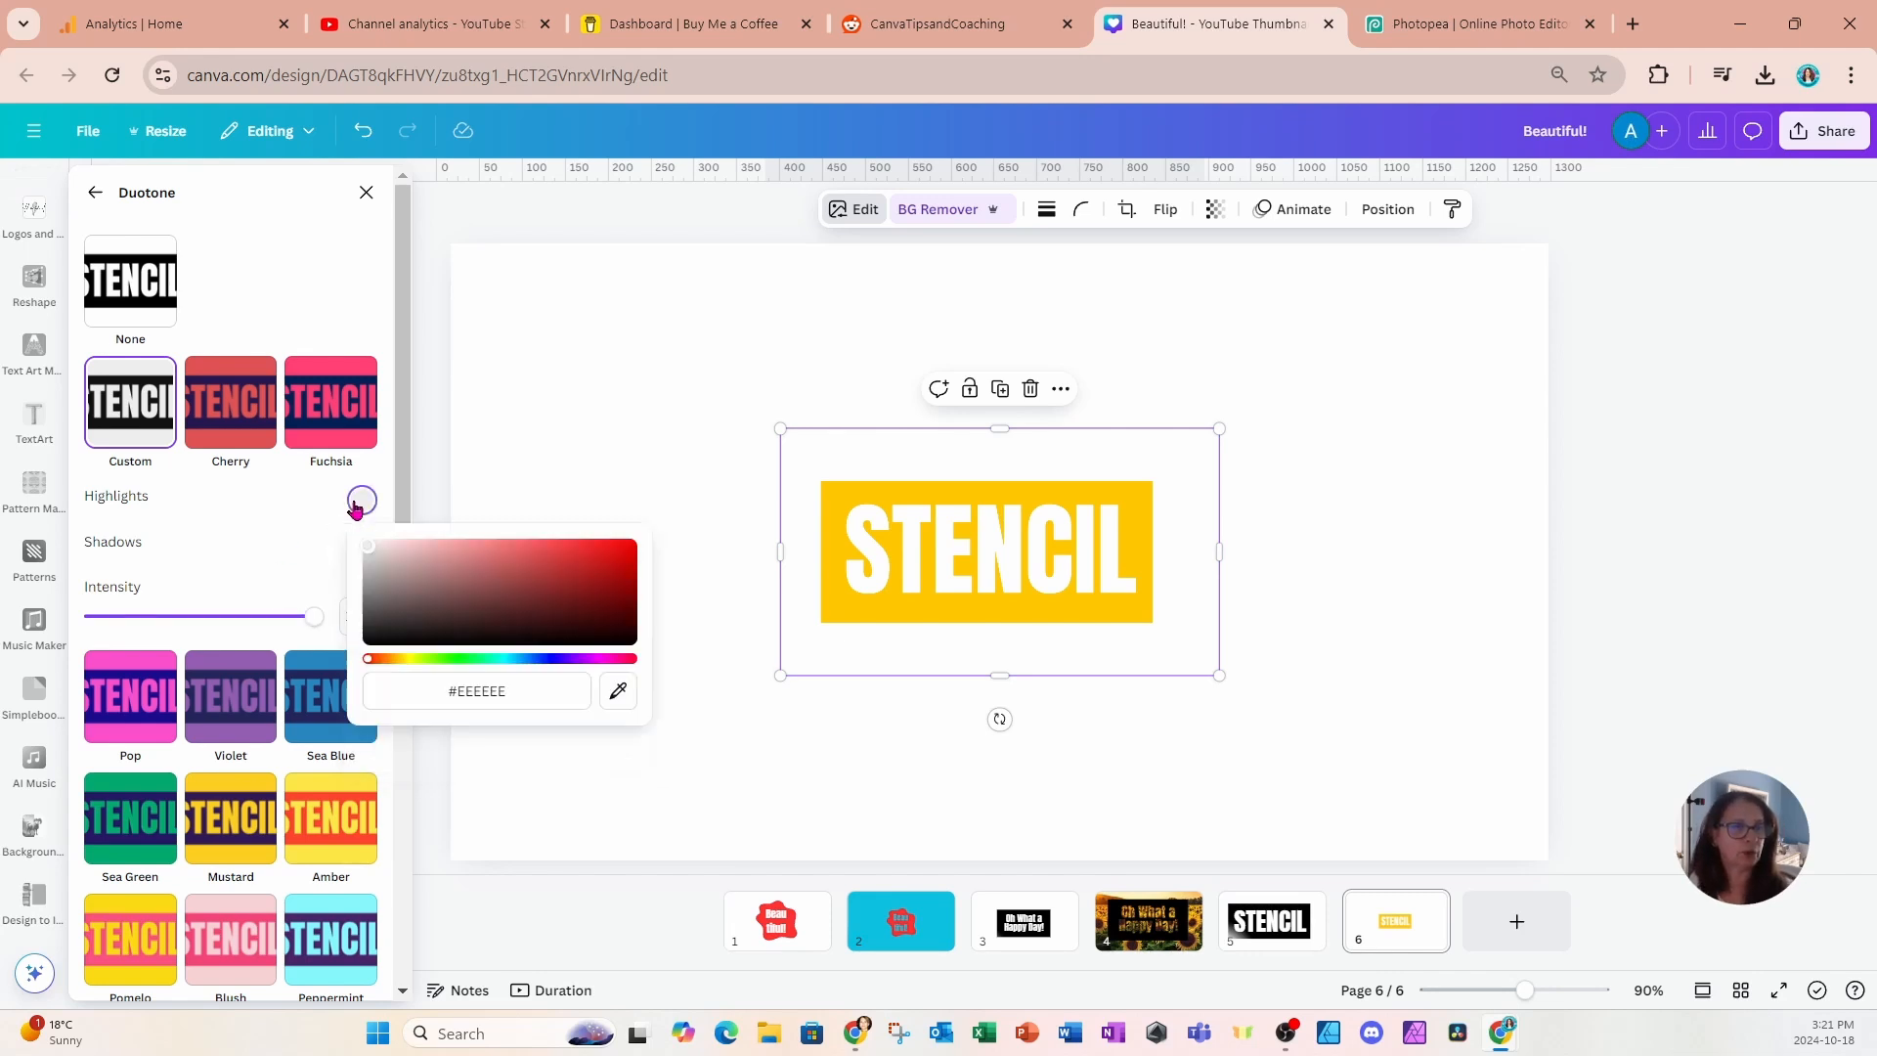
pyautogui.tripleClick(511, 691)
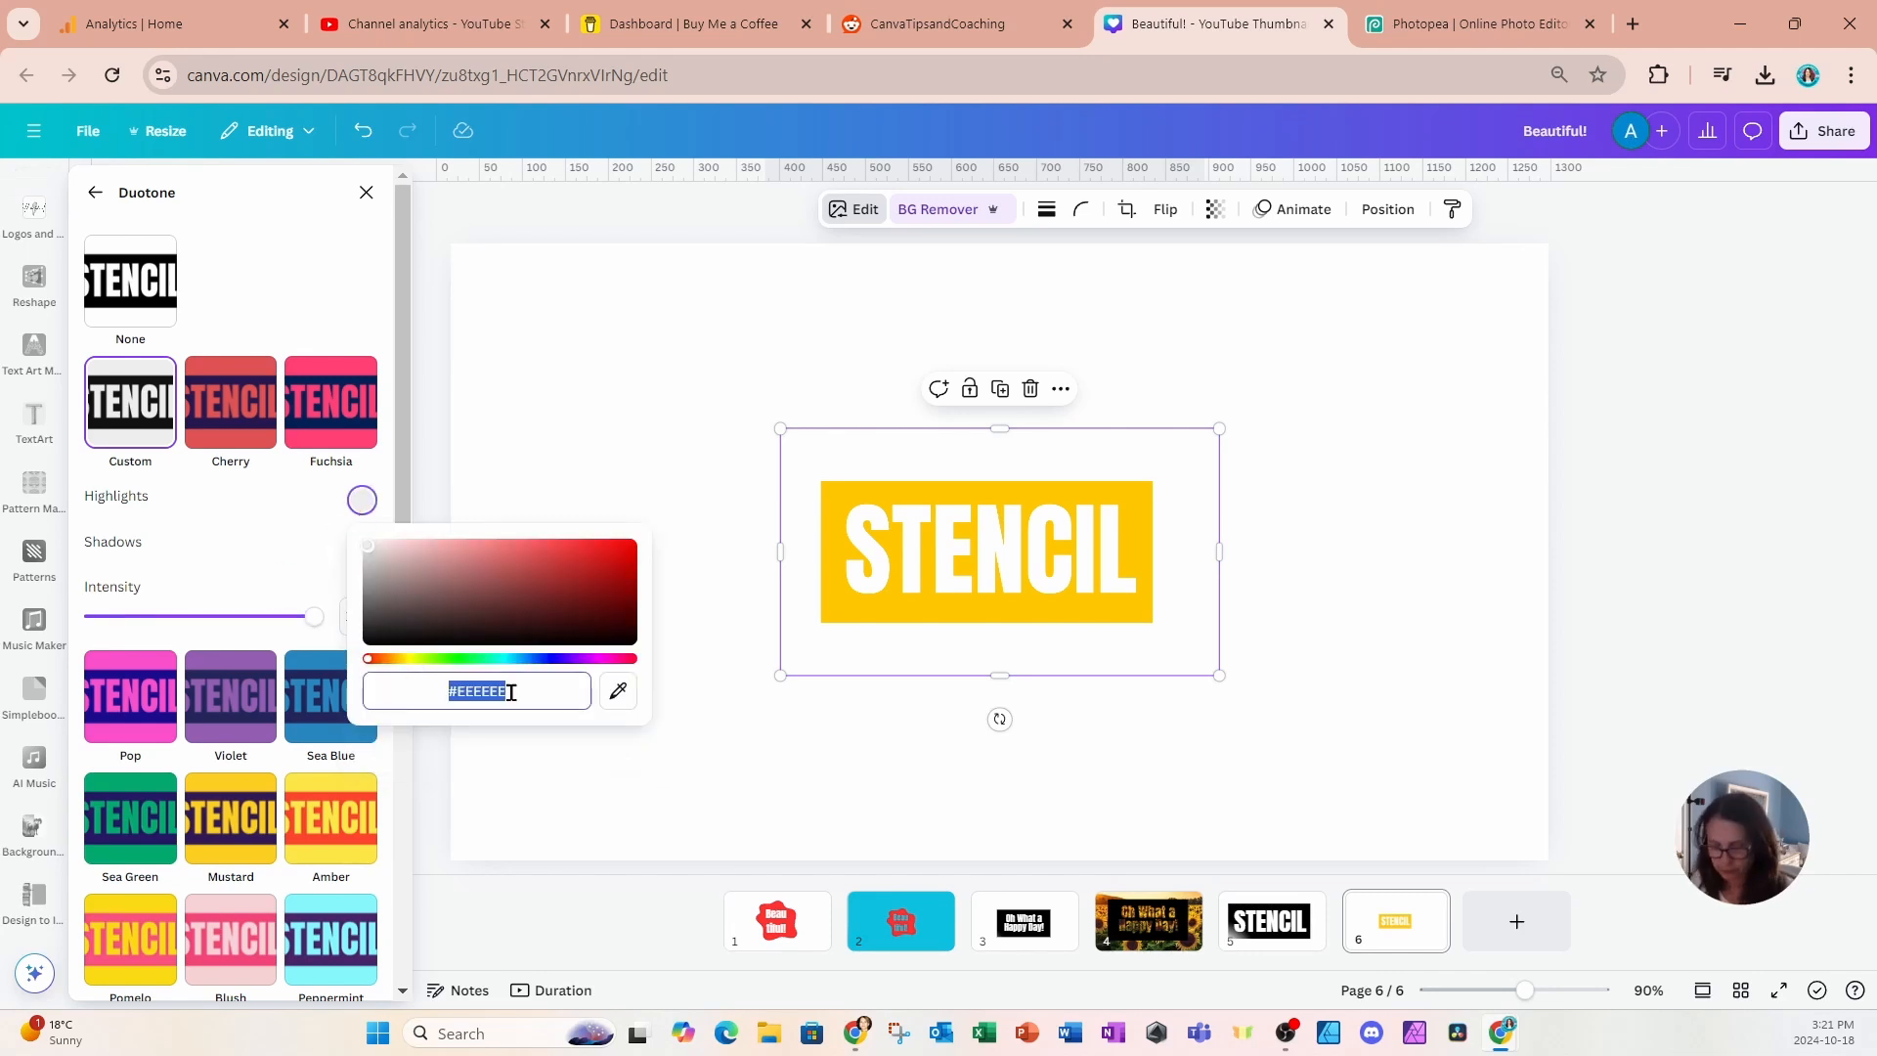
pyautogui.write('#FFC700')
pyautogui.click(196, 548)
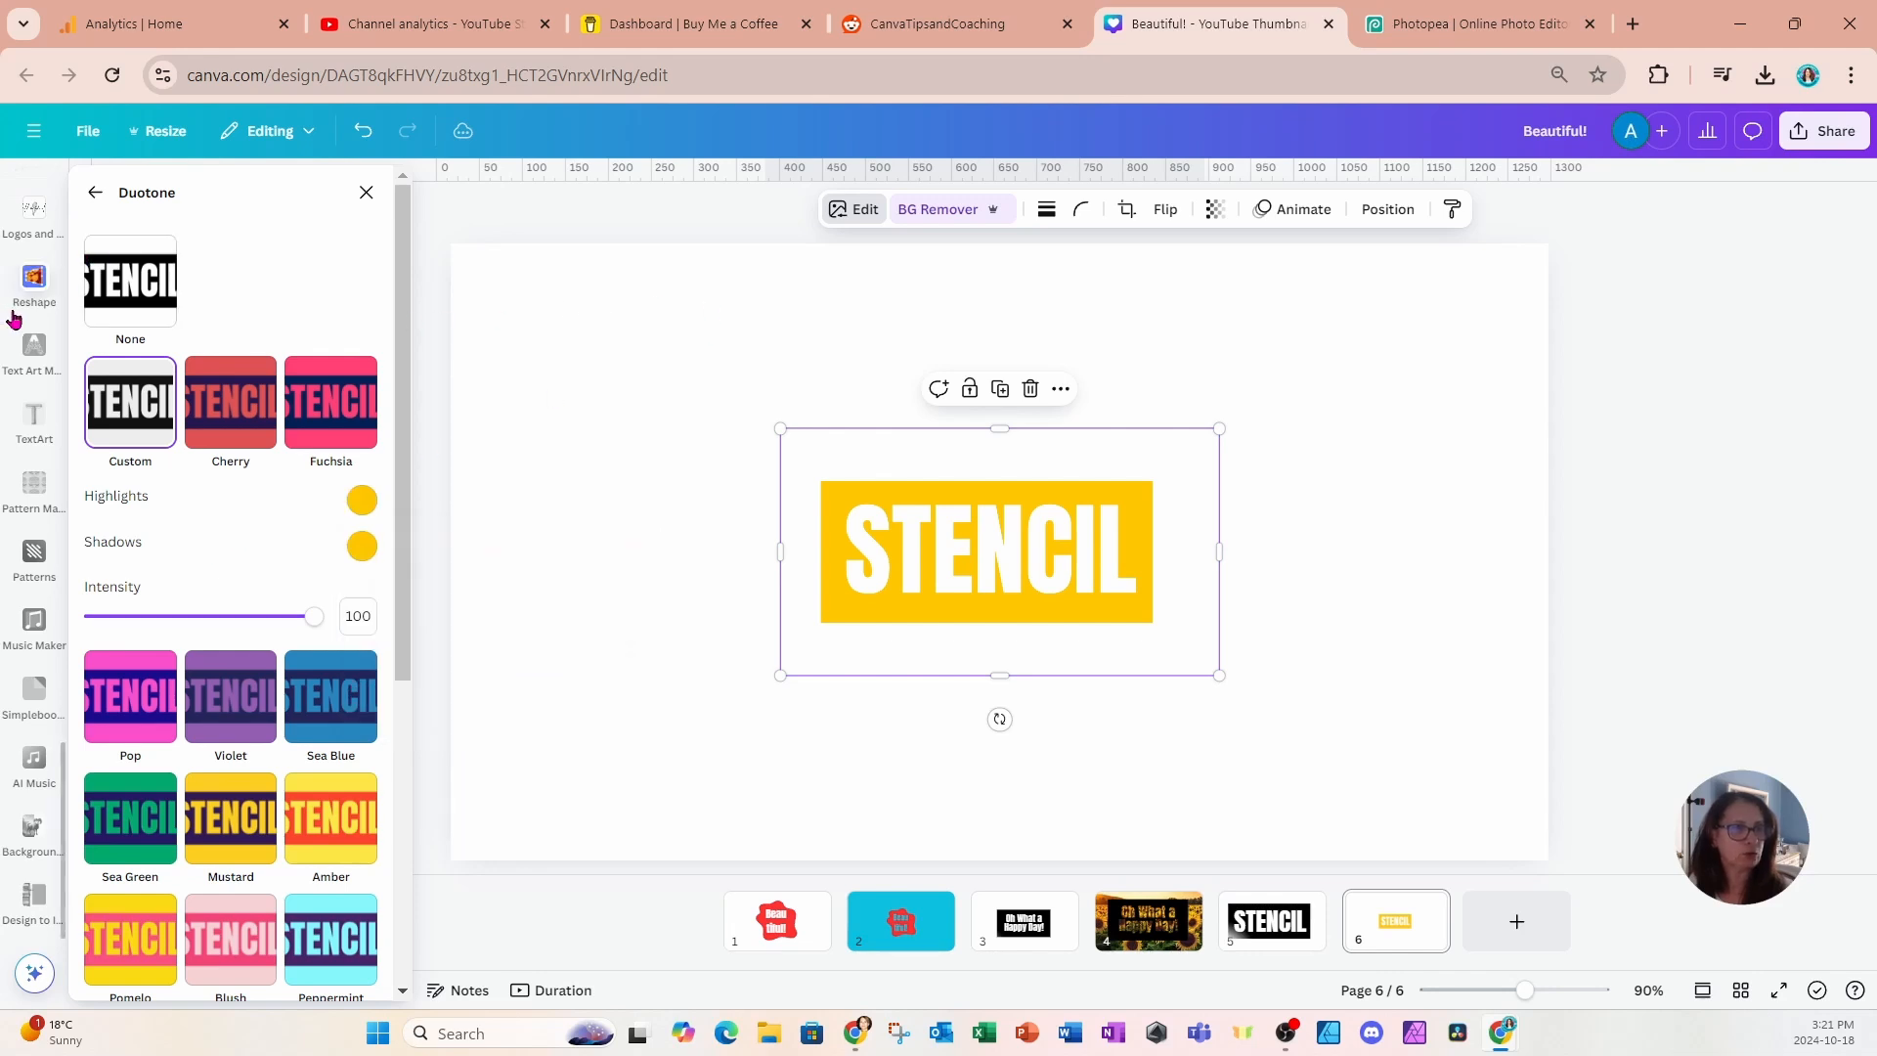
# Insert a square shape on page 6 and stretch it into a rectangle of about 475 × 215 covering the stencil.
pyautogui.scroll(5, 14, 317)
pyautogui.scroll(8, 13, 318)
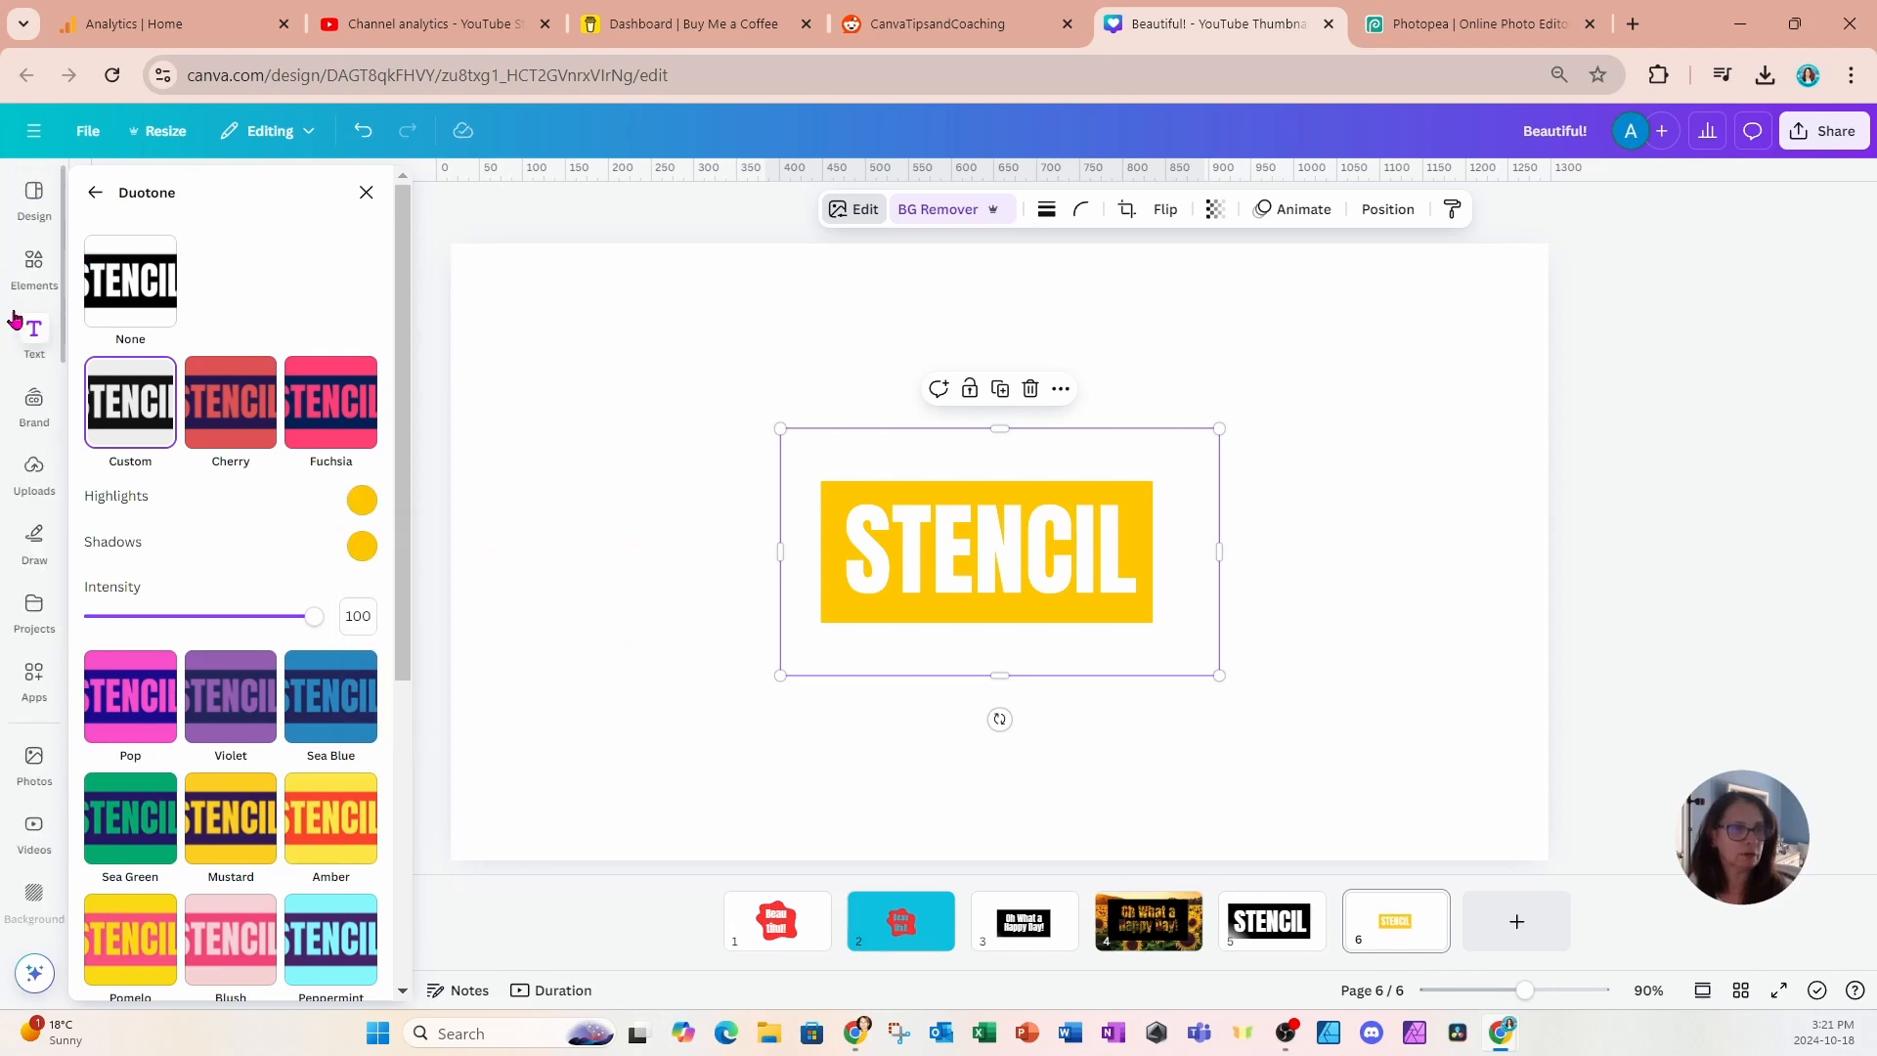
pyautogui.click(17, 271)
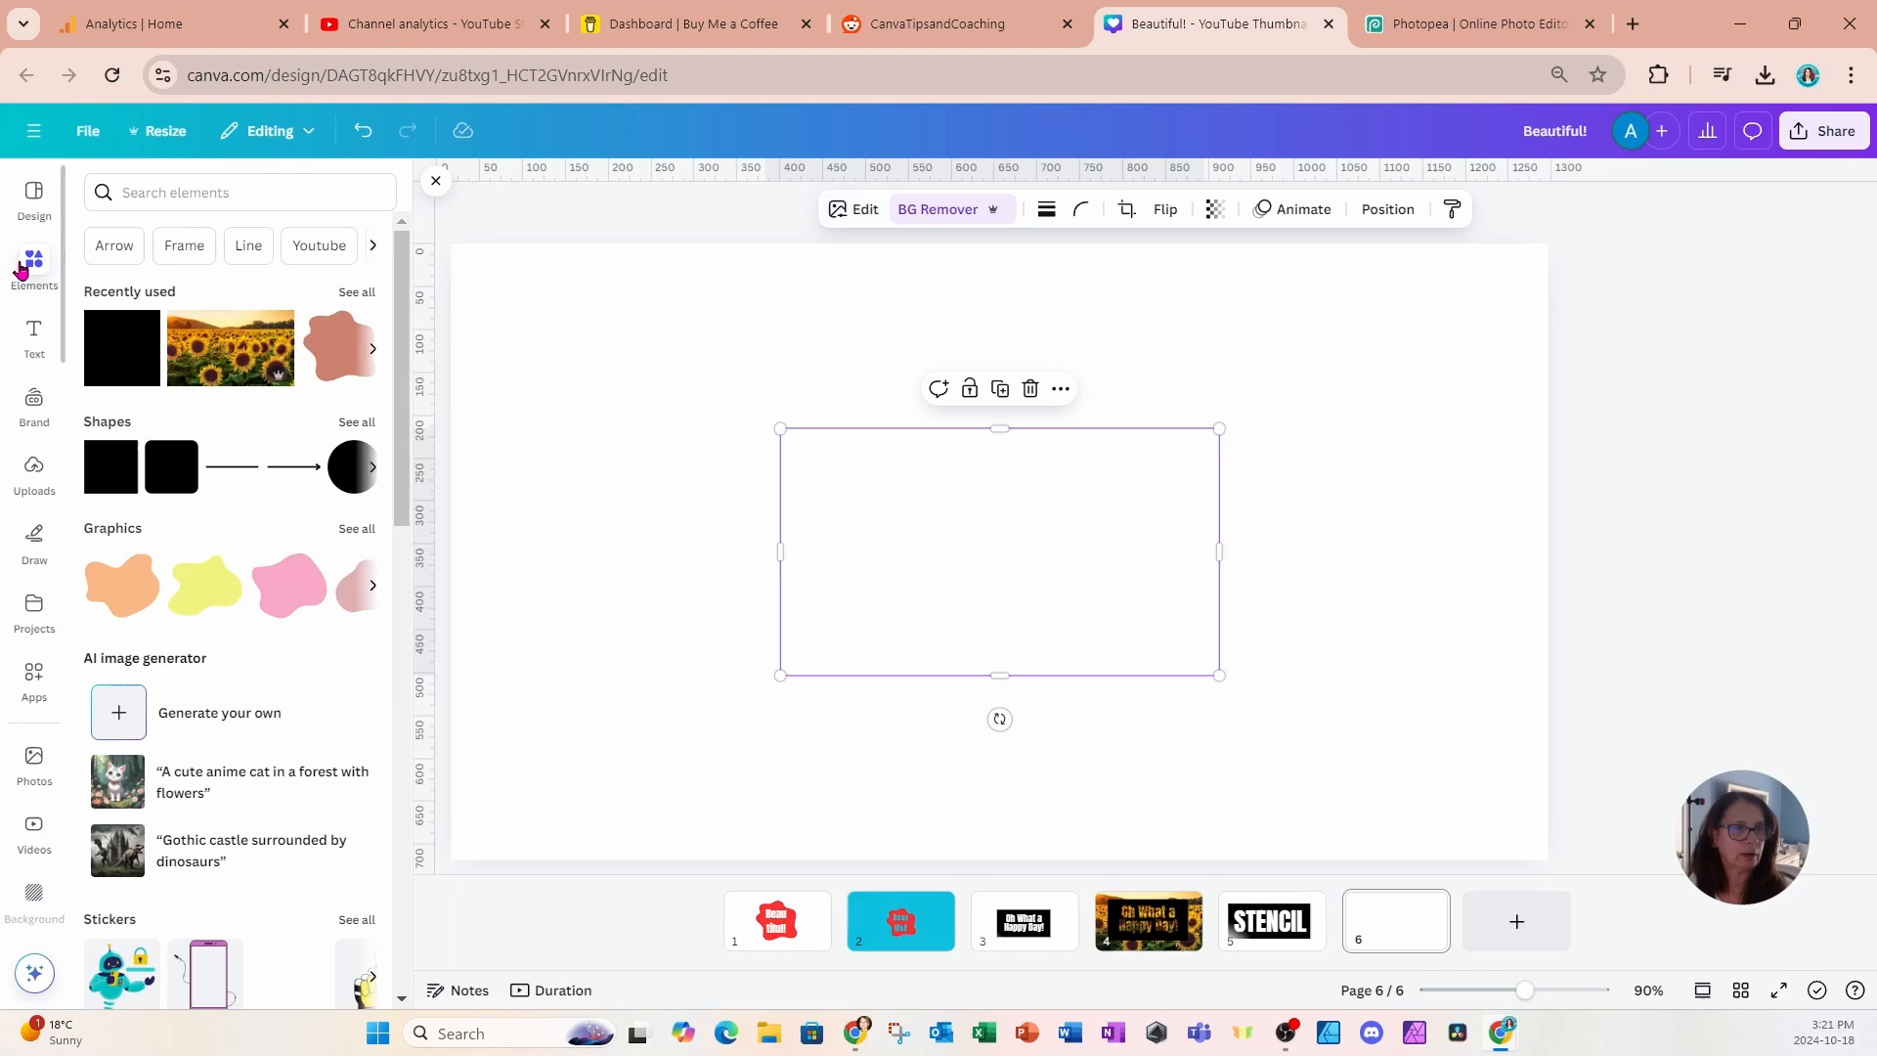
pyautogui.click(115, 491)
pyautogui.moveTo(922, 607); pyautogui.dragTo(847, 596)
pyautogui.moveTo(967, 552); pyautogui.dragTo(1189, 577)
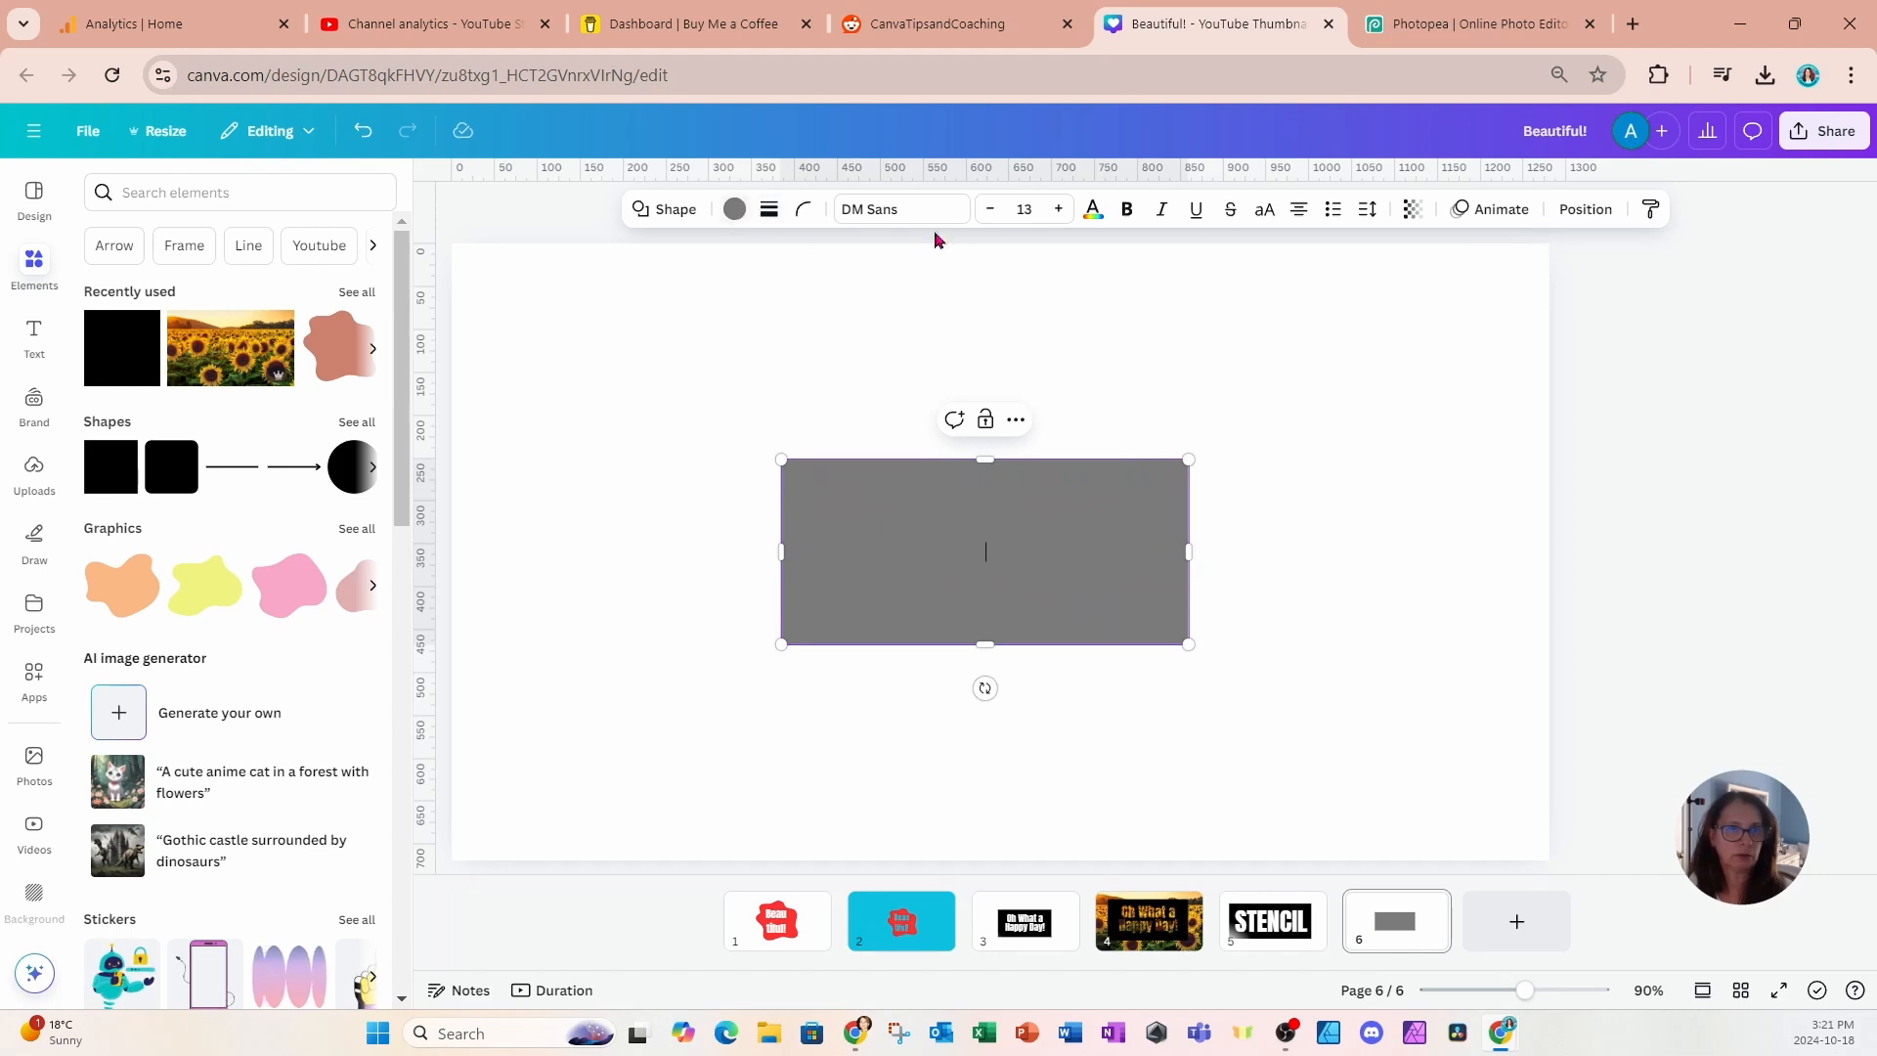
# Move the rectangle's layer below the yellow STENCIL image and recolour the rectangle purple.
pyautogui.click(1585, 209)
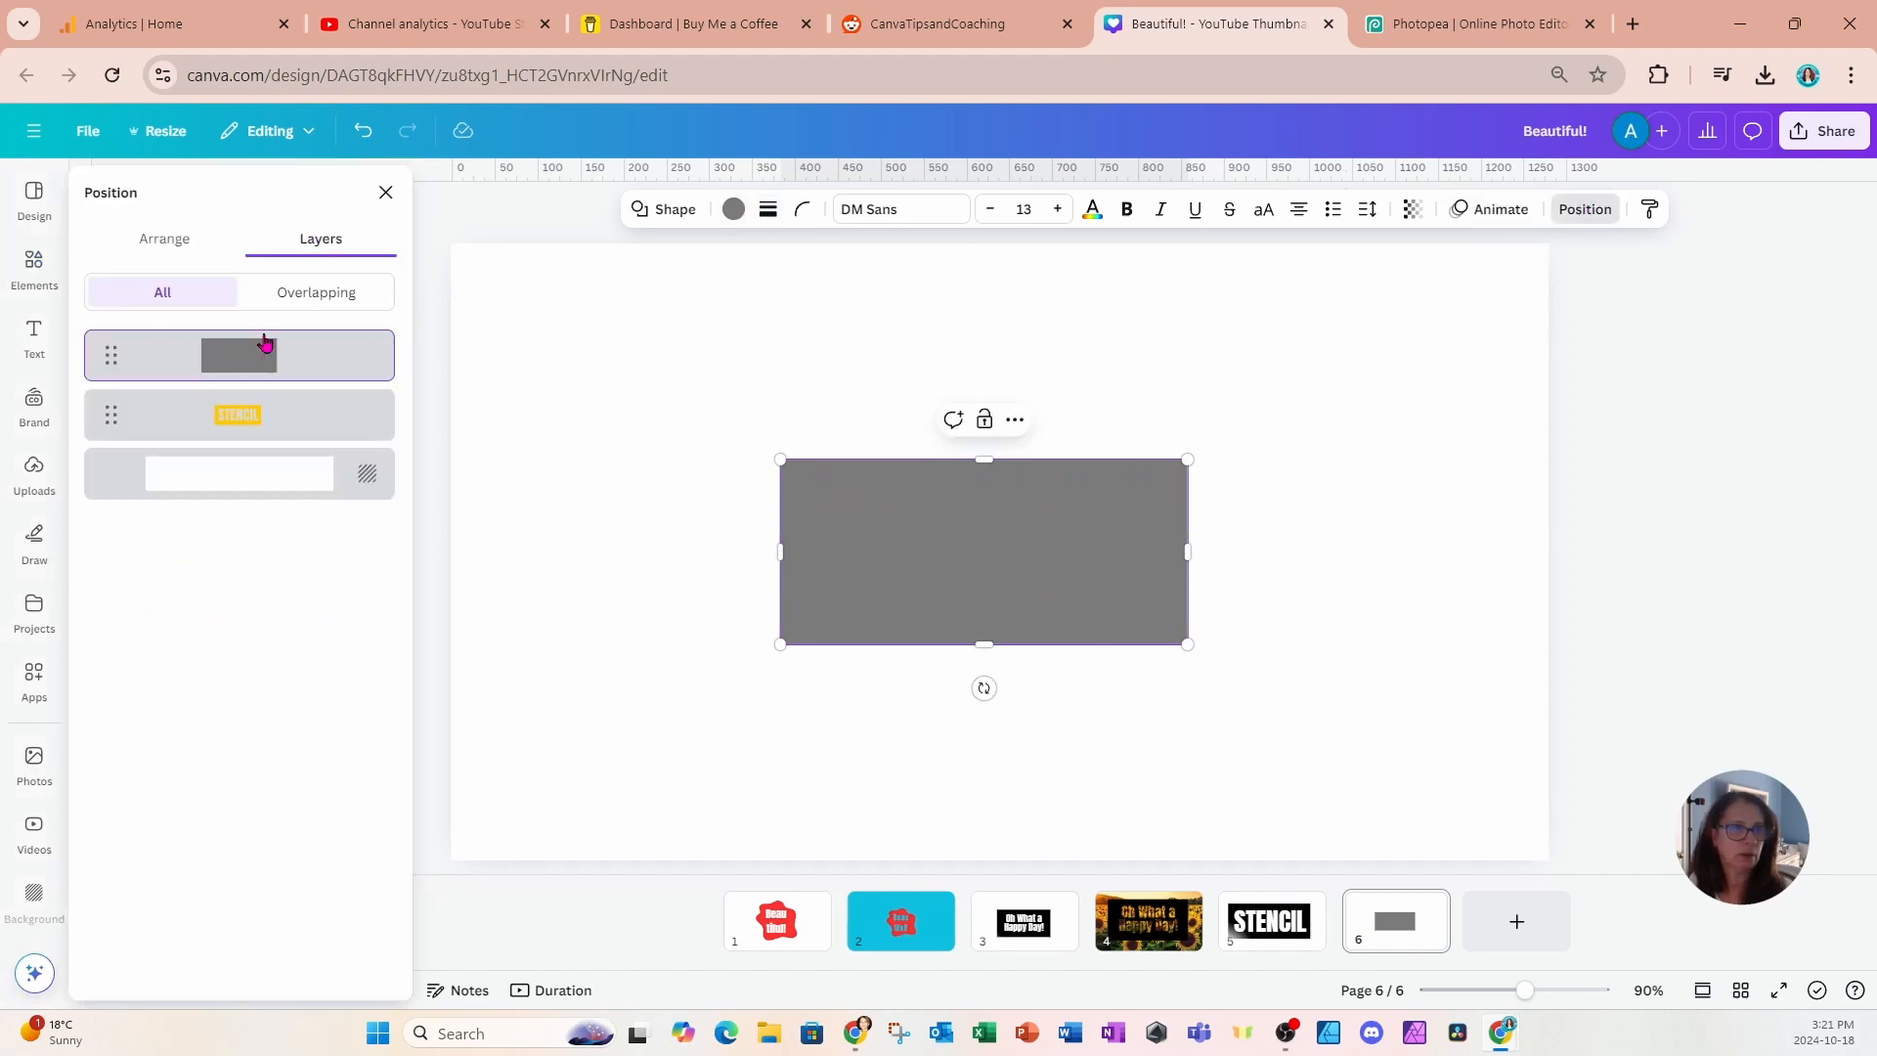
pyautogui.moveTo(264, 341); pyautogui.dragTo(252, 448)
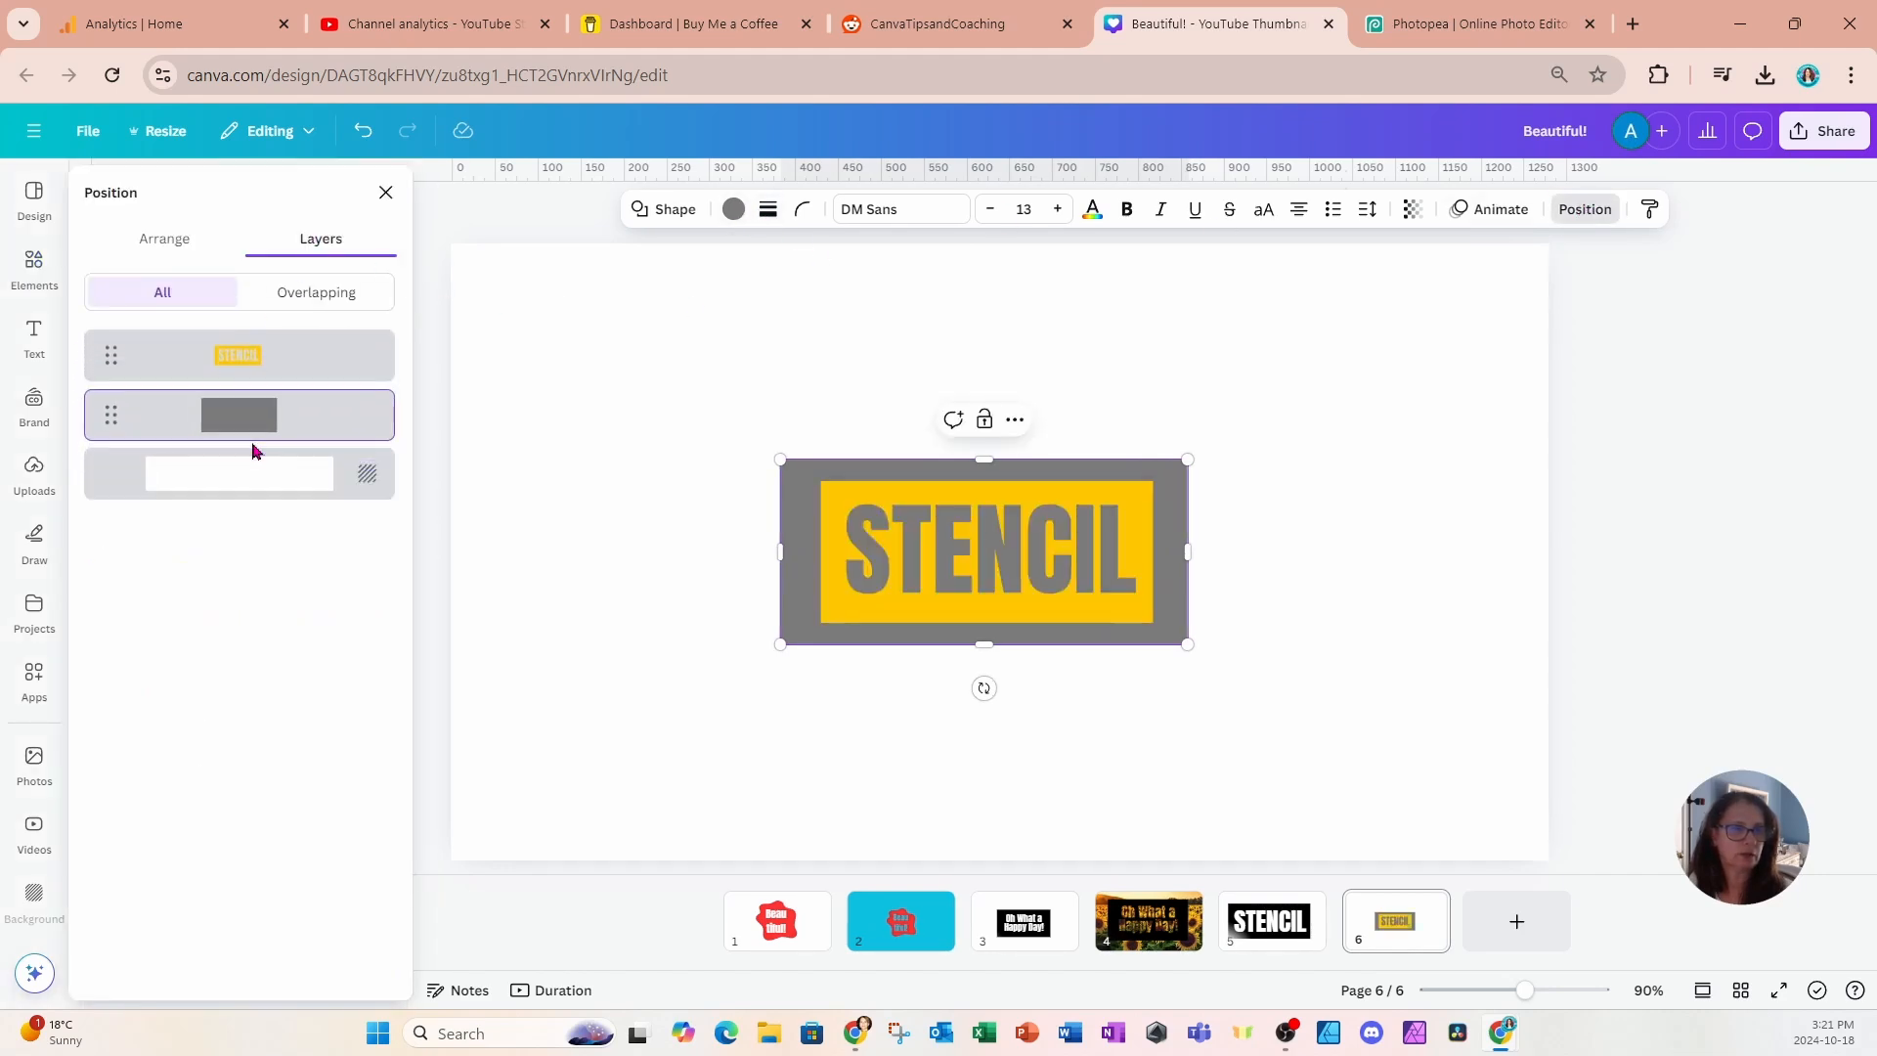
pyautogui.click(733, 208)
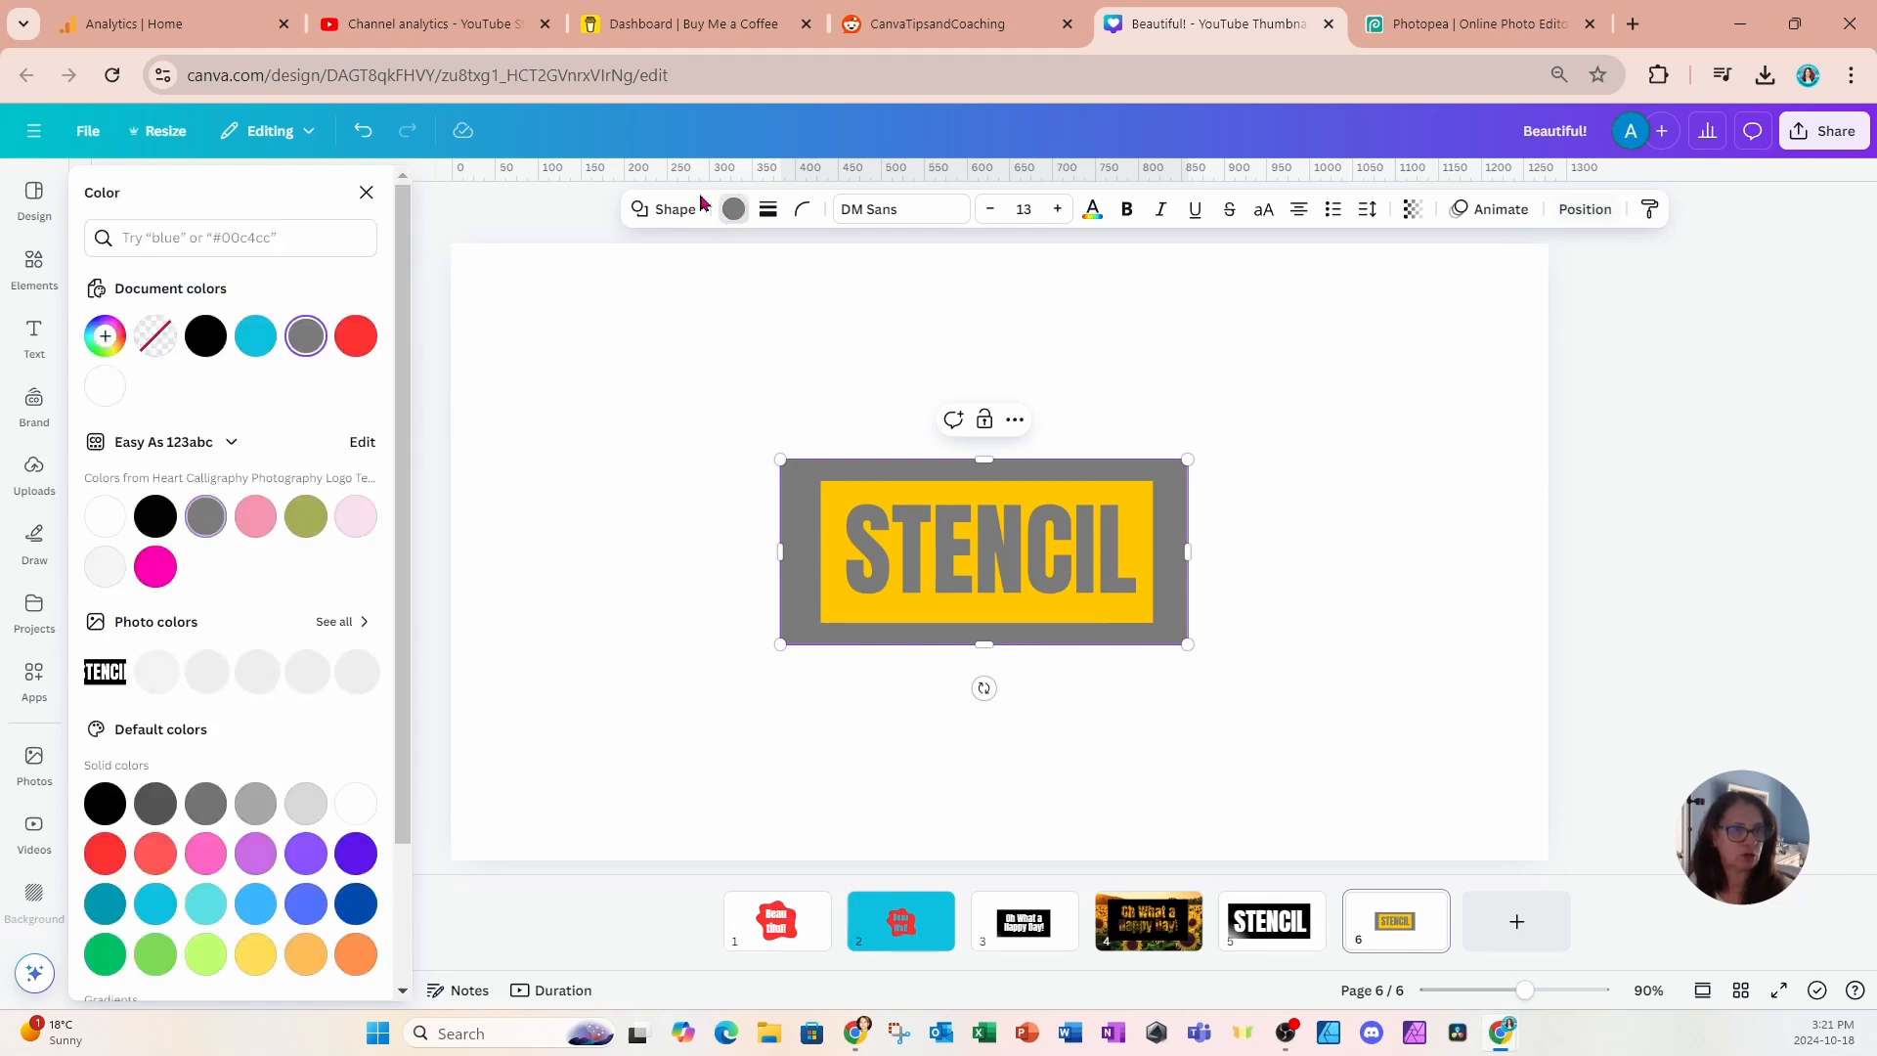
pyautogui.click(358, 852)
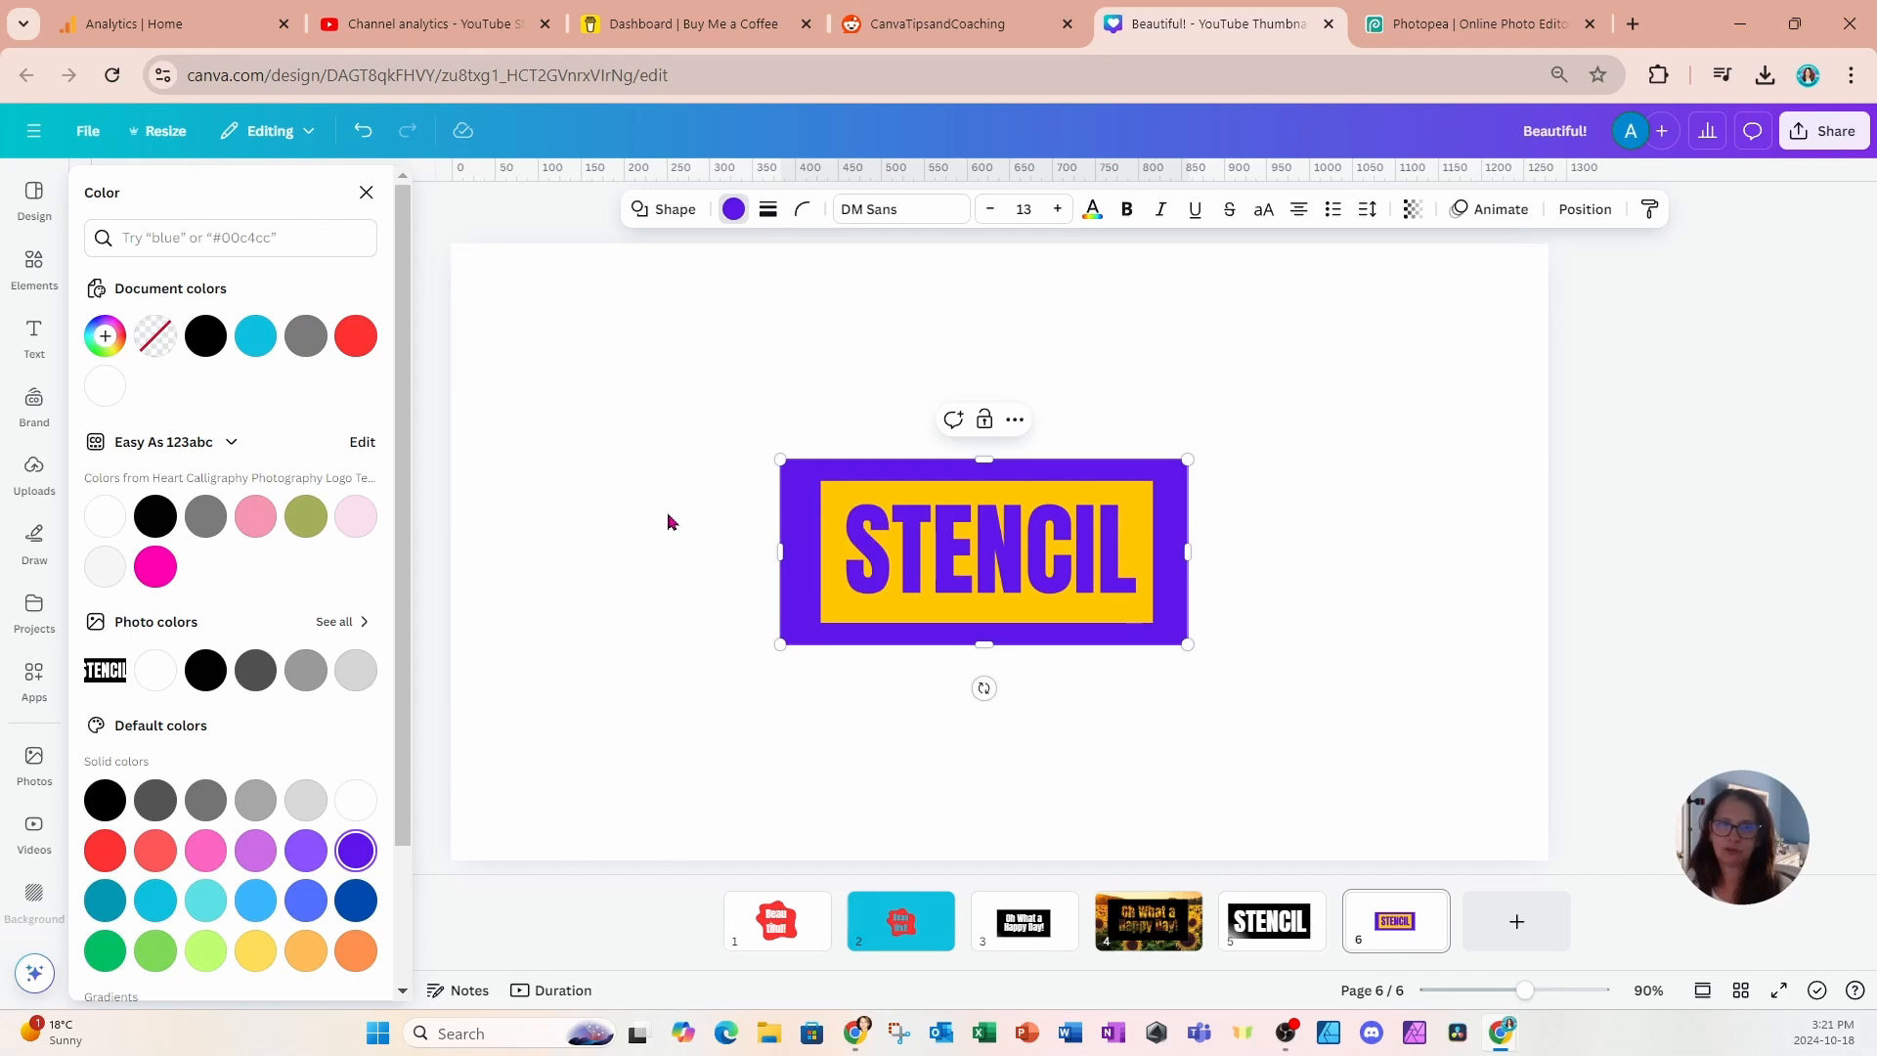
pyautogui.click(687, 397)
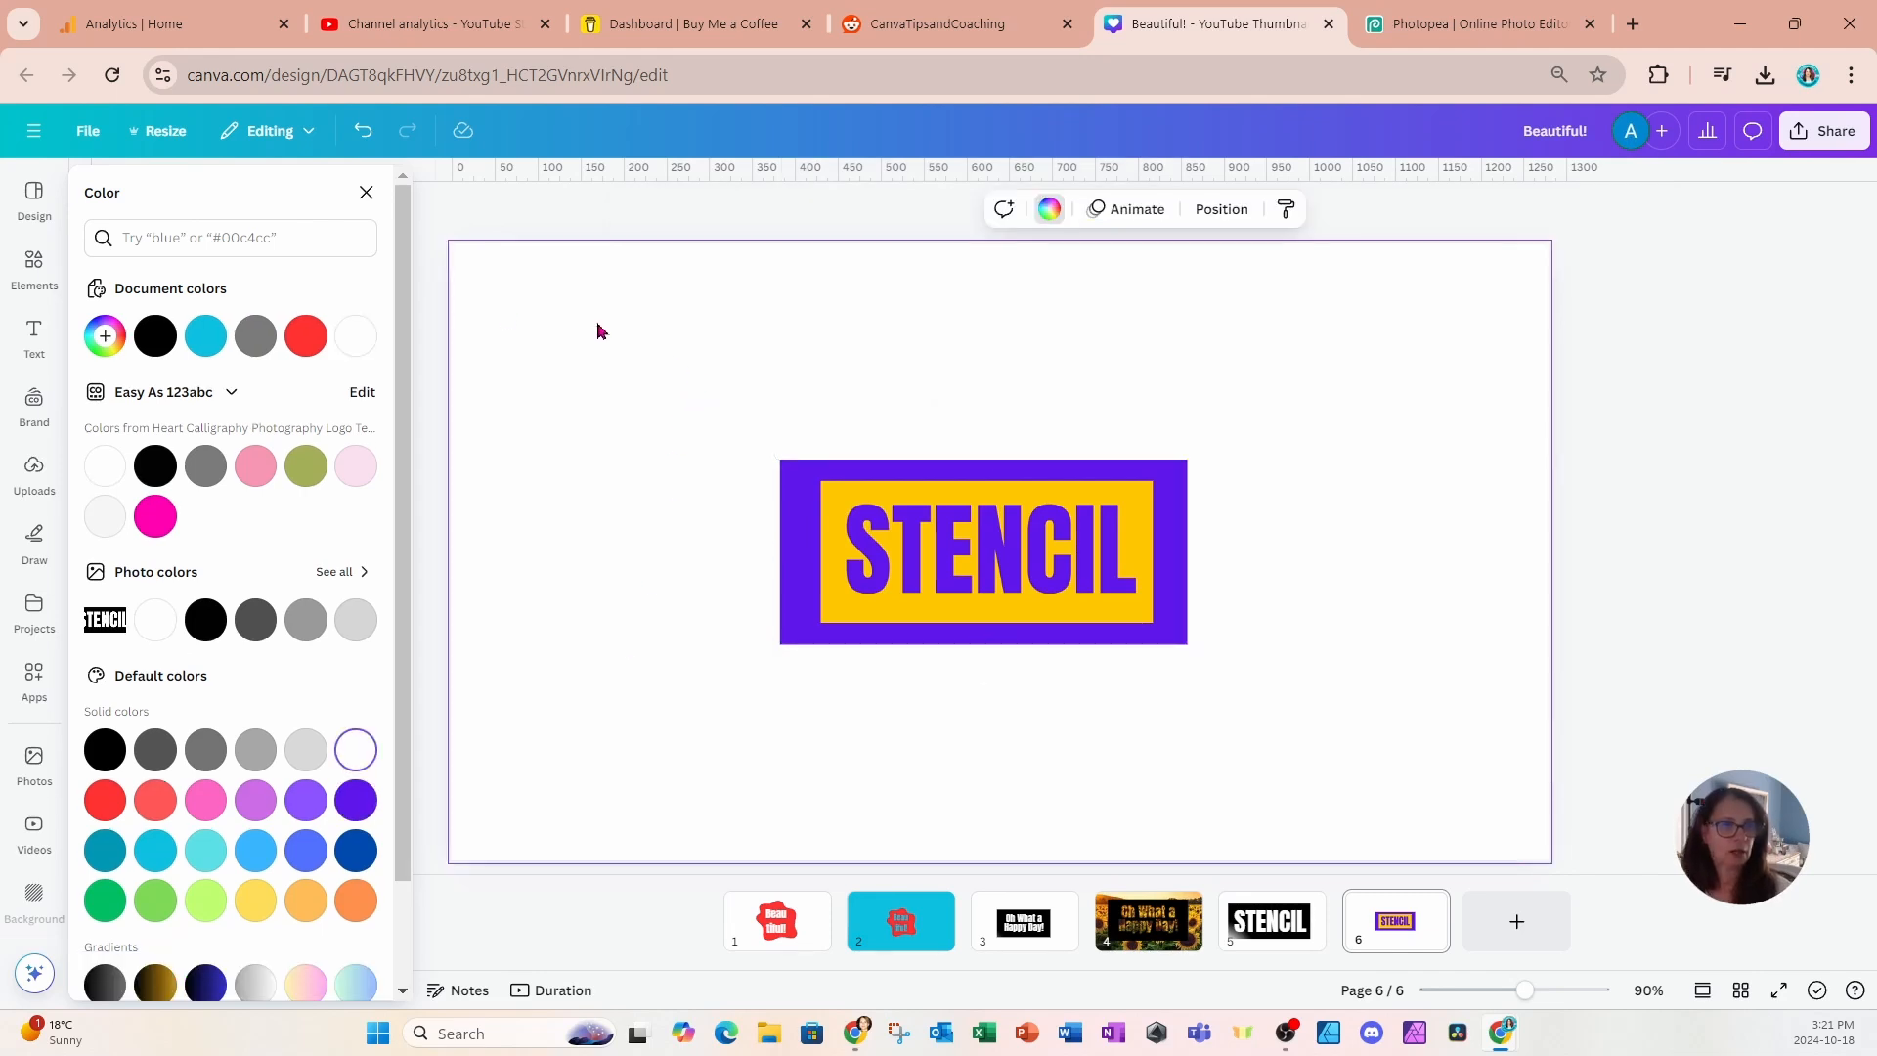
# Search the elements for "SHADOW" graphics and insert the wide rectangular shadow with curled lower corners on page 6.
pyautogui.click(35, 266)
pyautogui.click(202, 196)
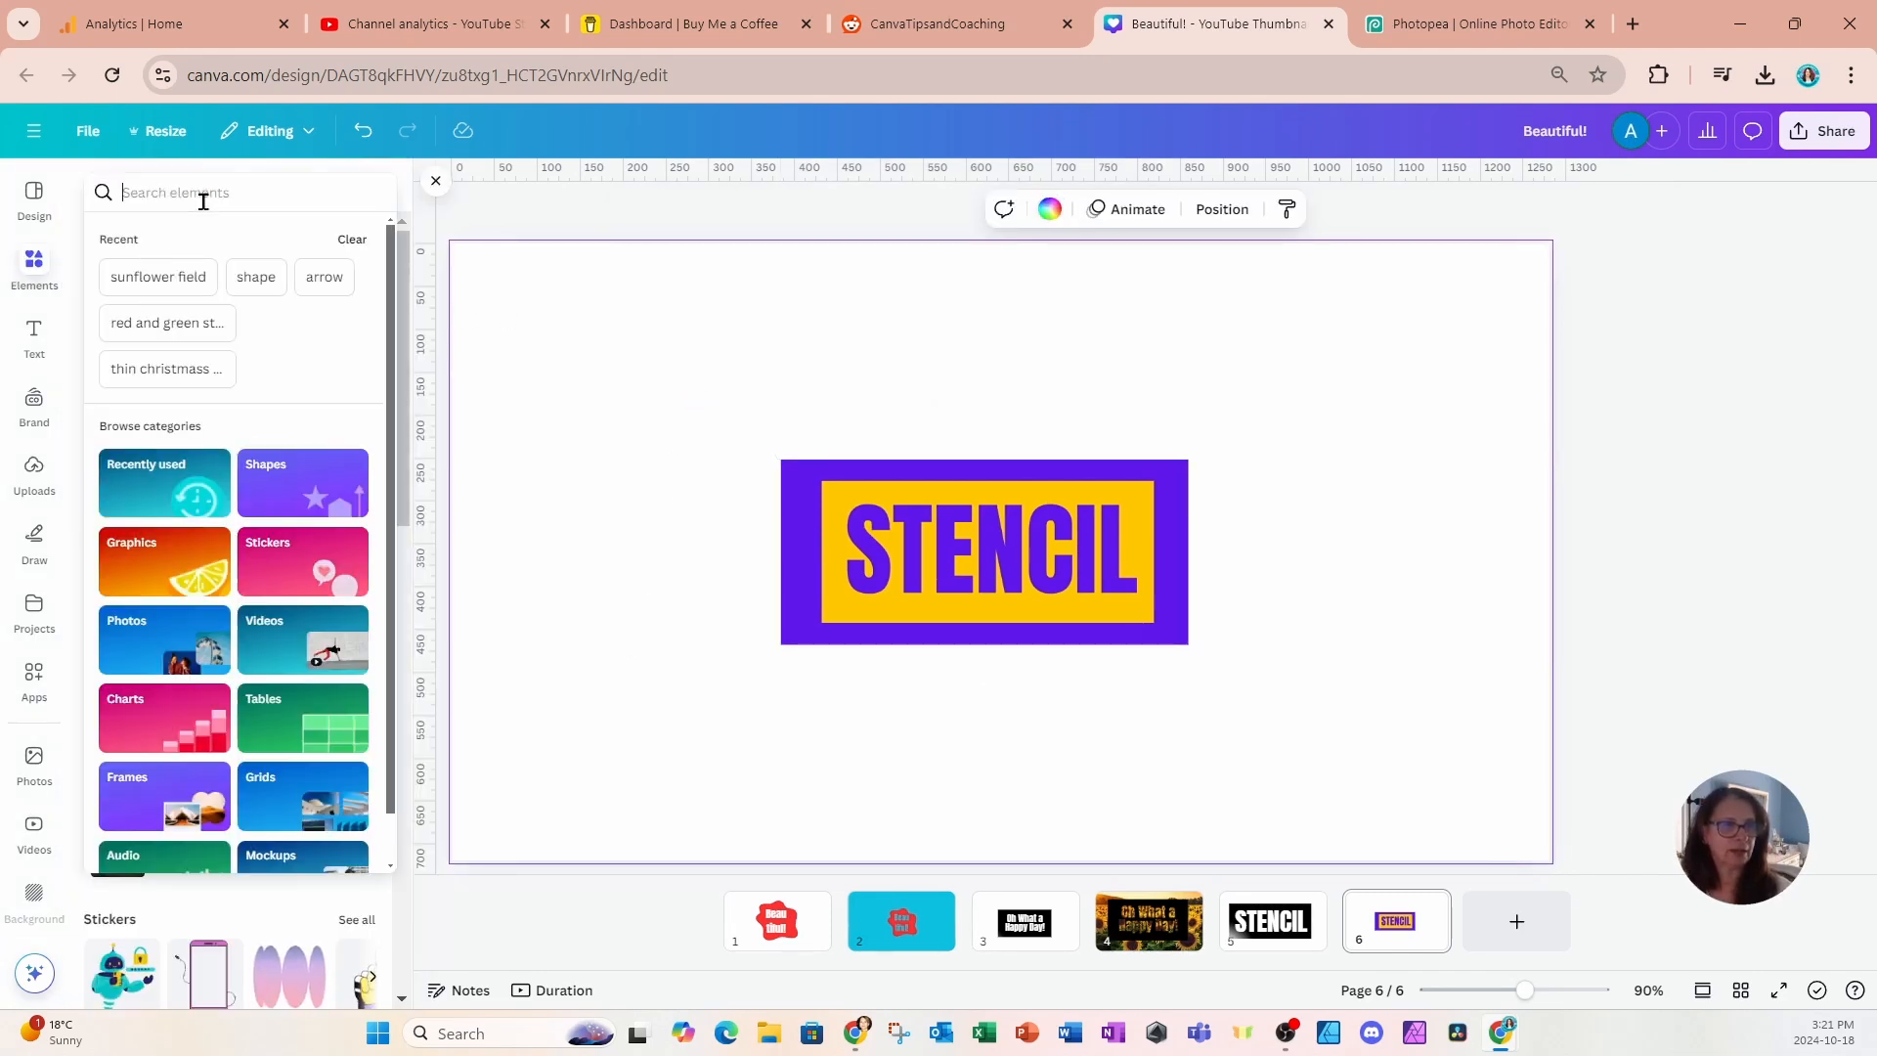
pyautogui.write('SHADOW')
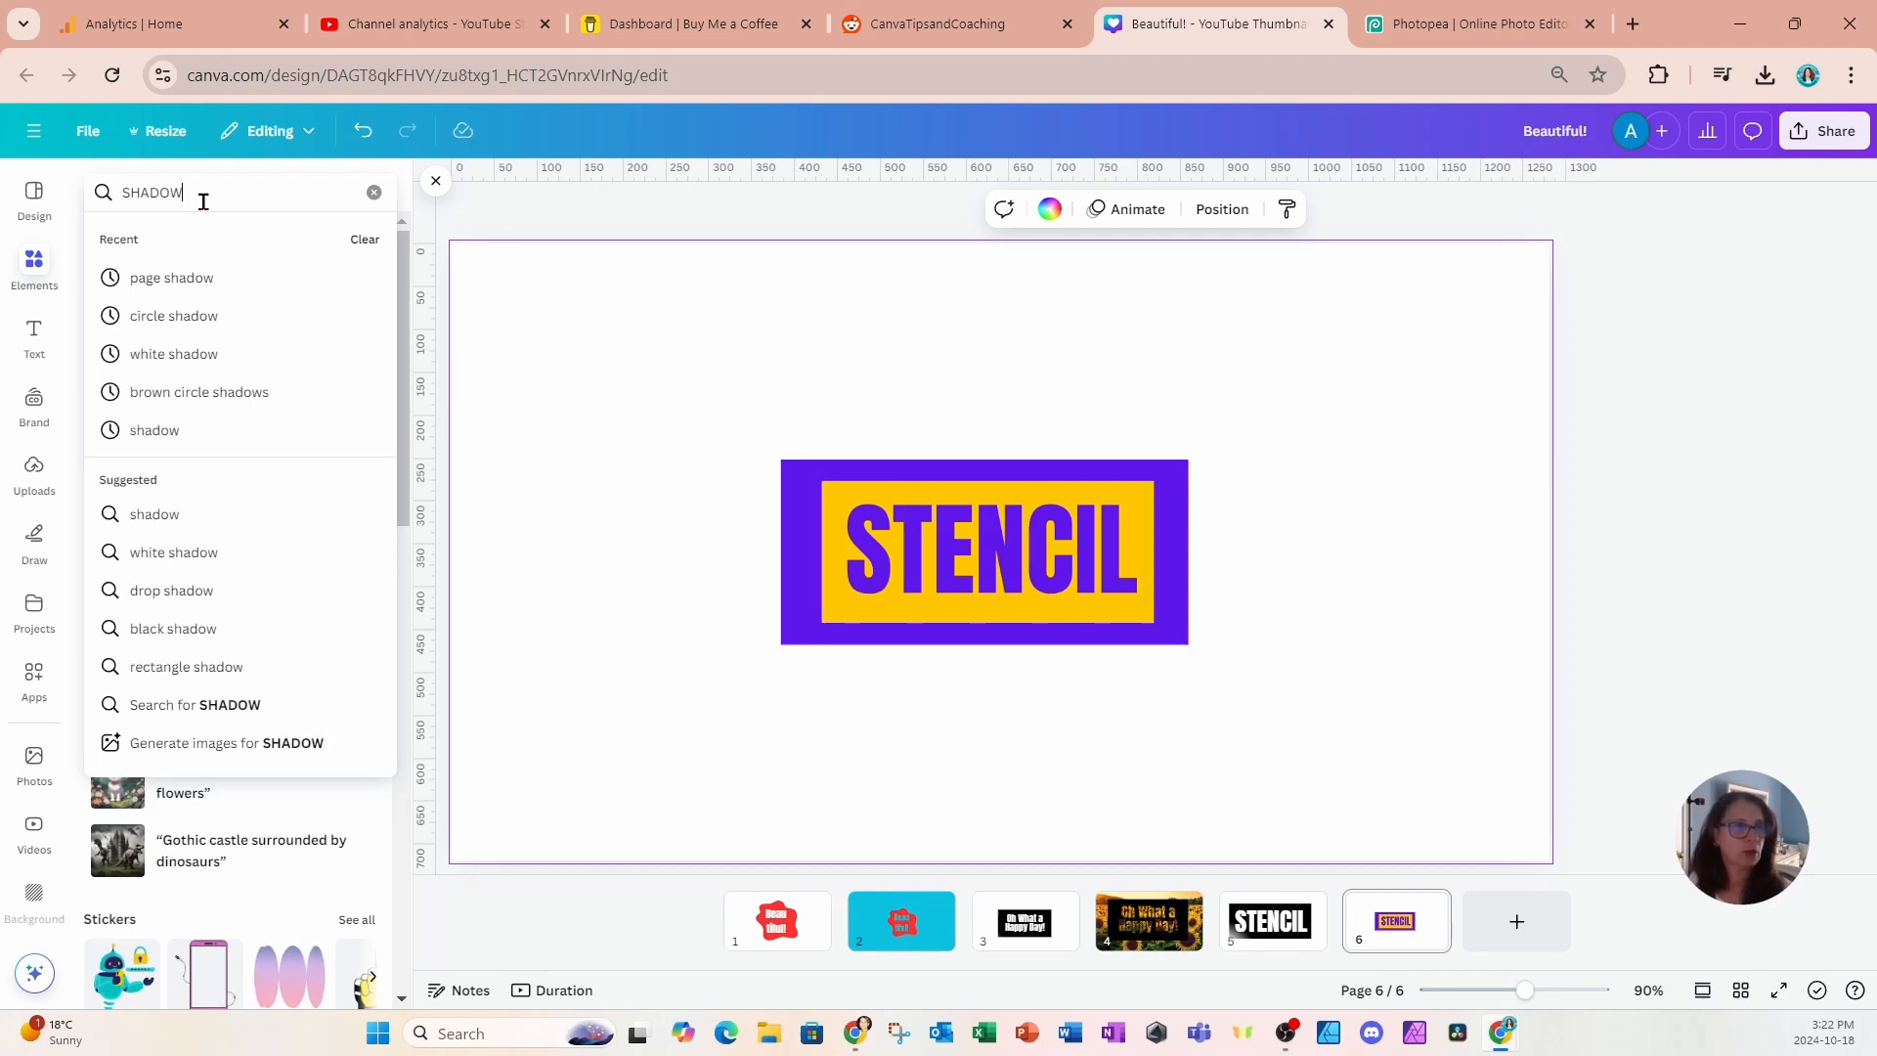
pyautogui.press('Return')
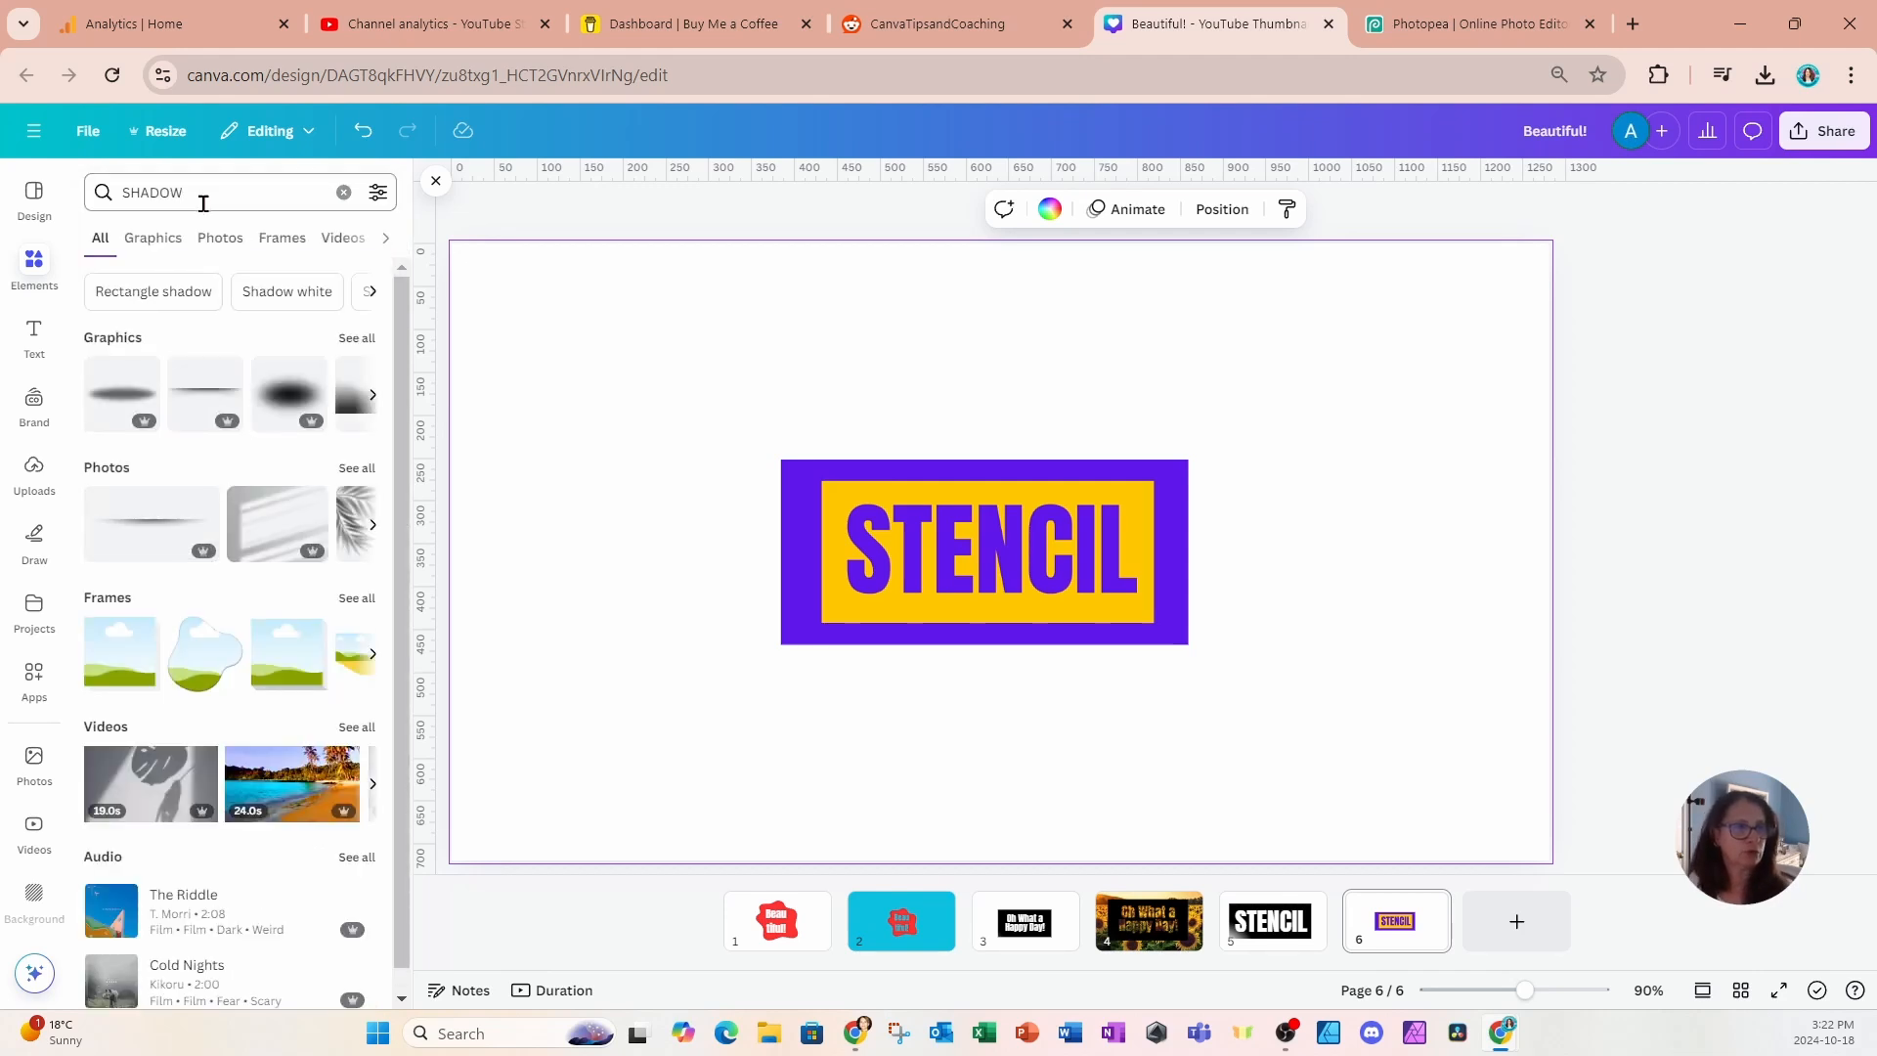
pyautogui.click(360, 339)
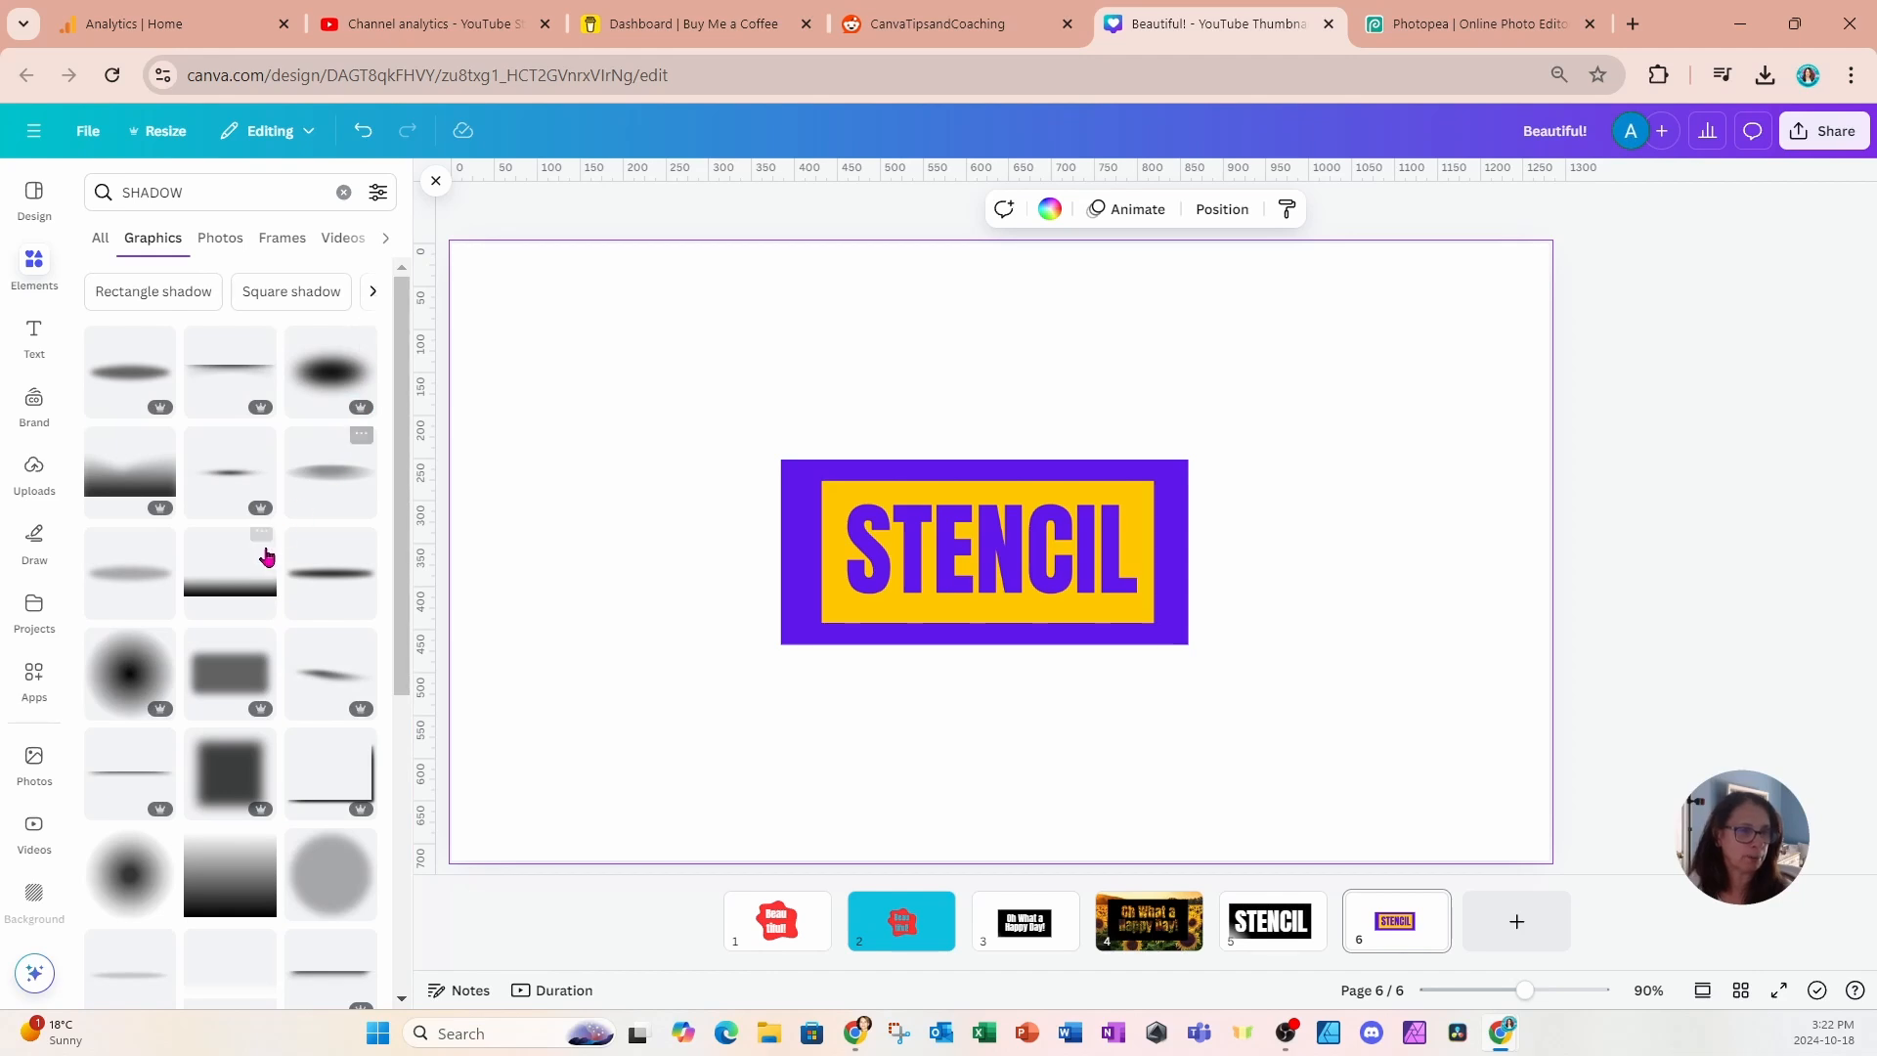
pyautogui.scroll(-3, 262, 554)
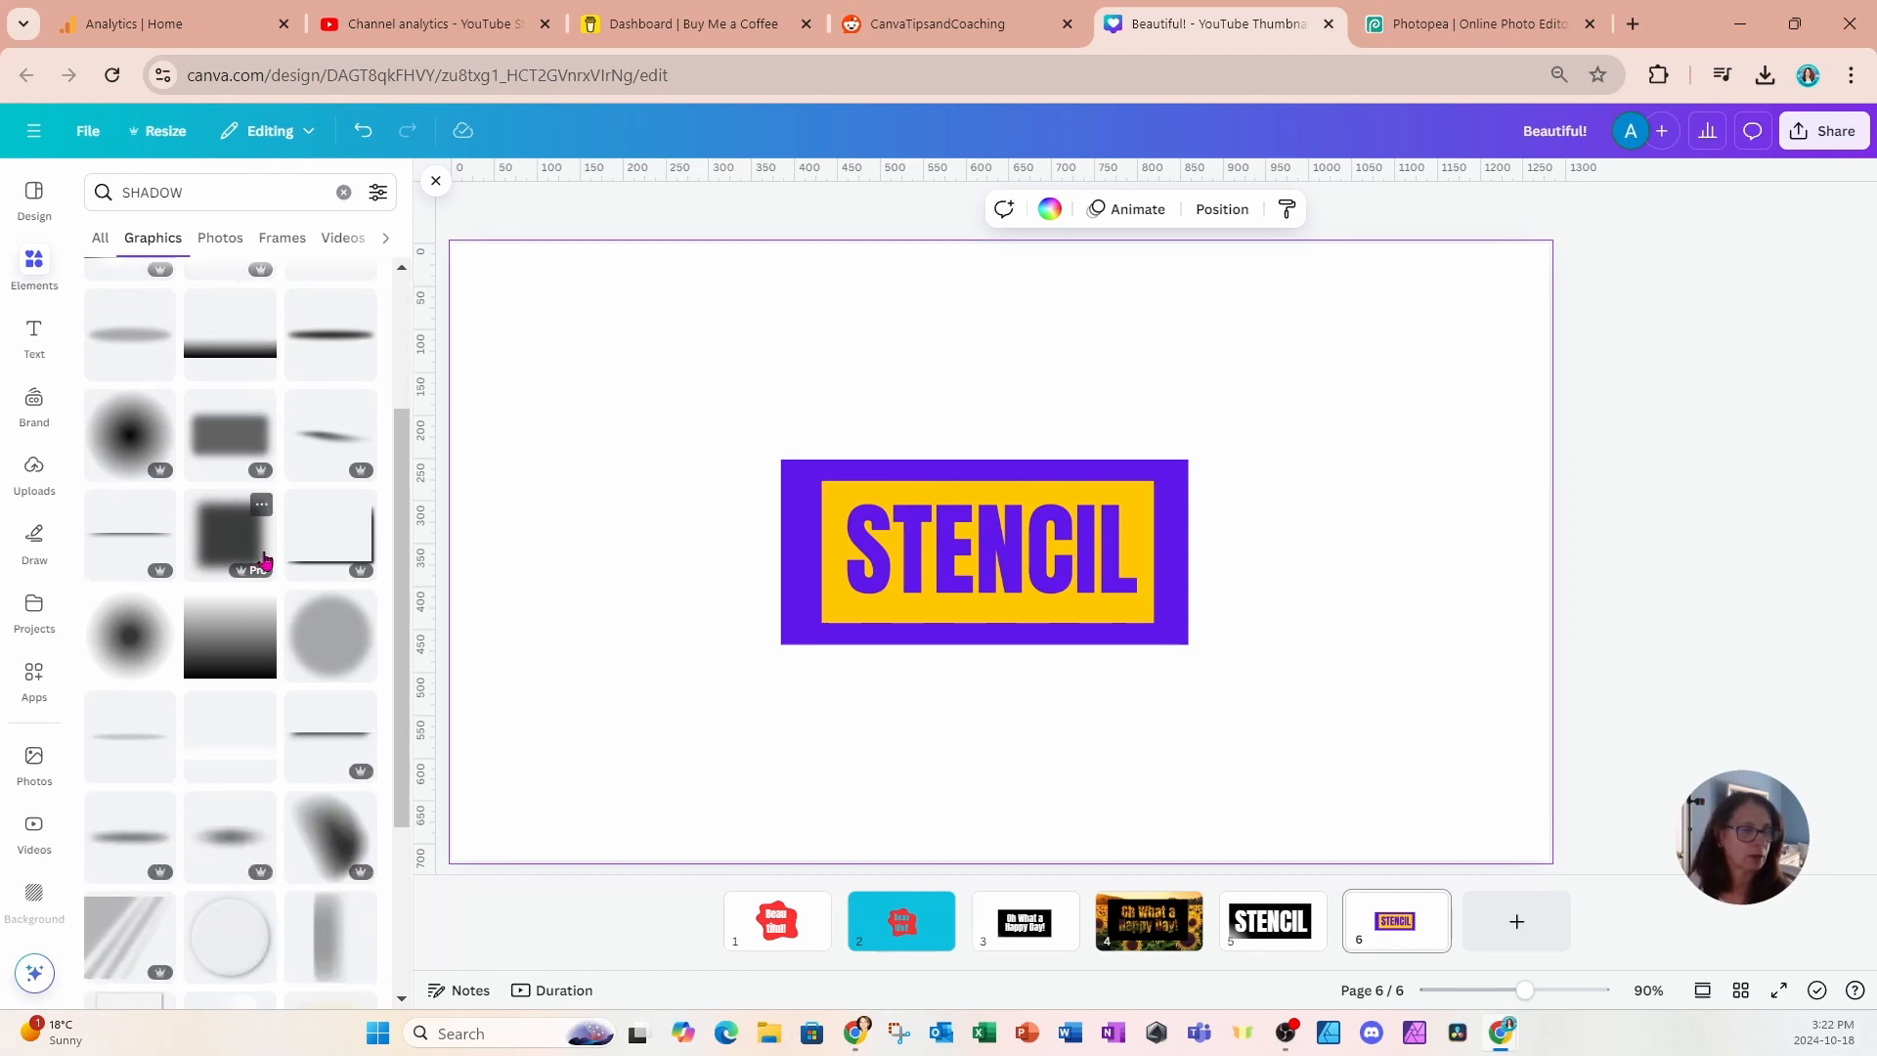
pyautogui.scroll(-4, 262, 559)
pyautogui.scroll(-3, 262, 559)
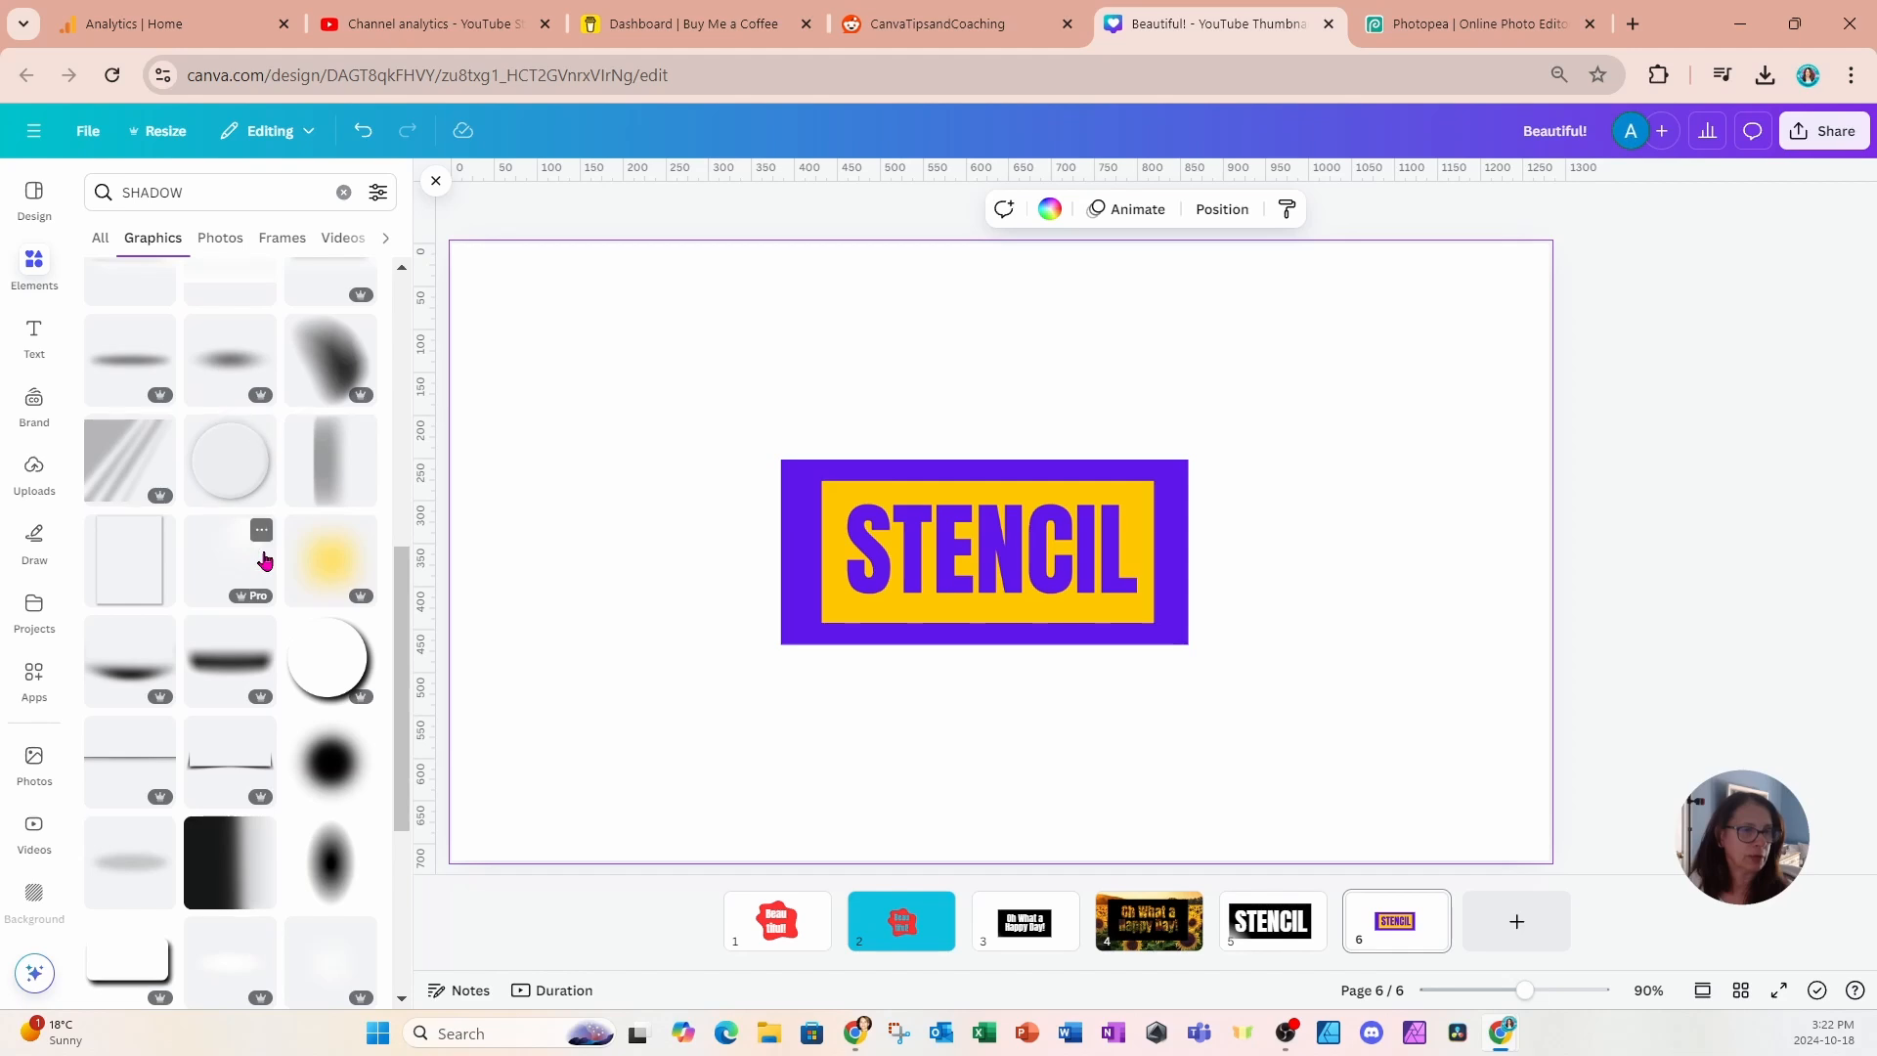
pyautogui.click(231, 645)
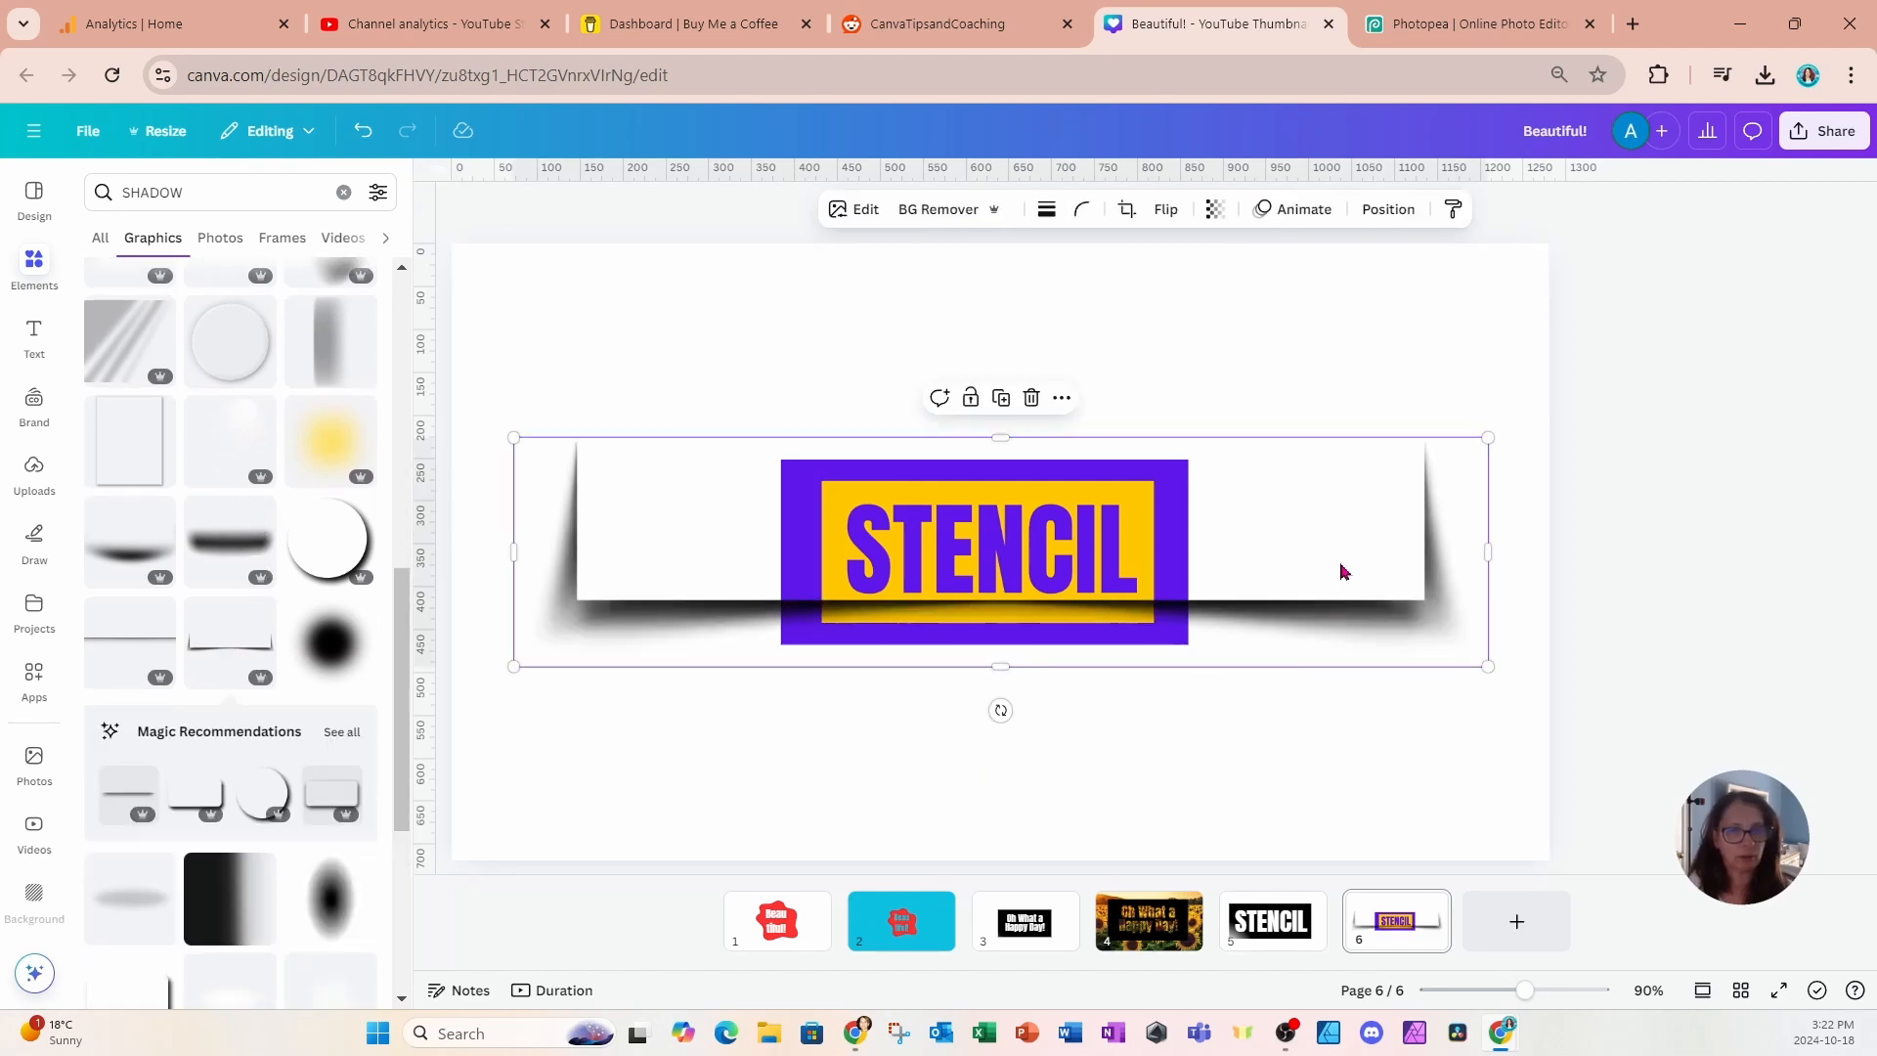
# Move the shadow graphic to the purple rectangle's lower edge and scale it down to about 570 × 135, slightly wider than the rectangle.
pyautogui.moveTo(1341, 572); pyautogui.dragTo(1545, 607)
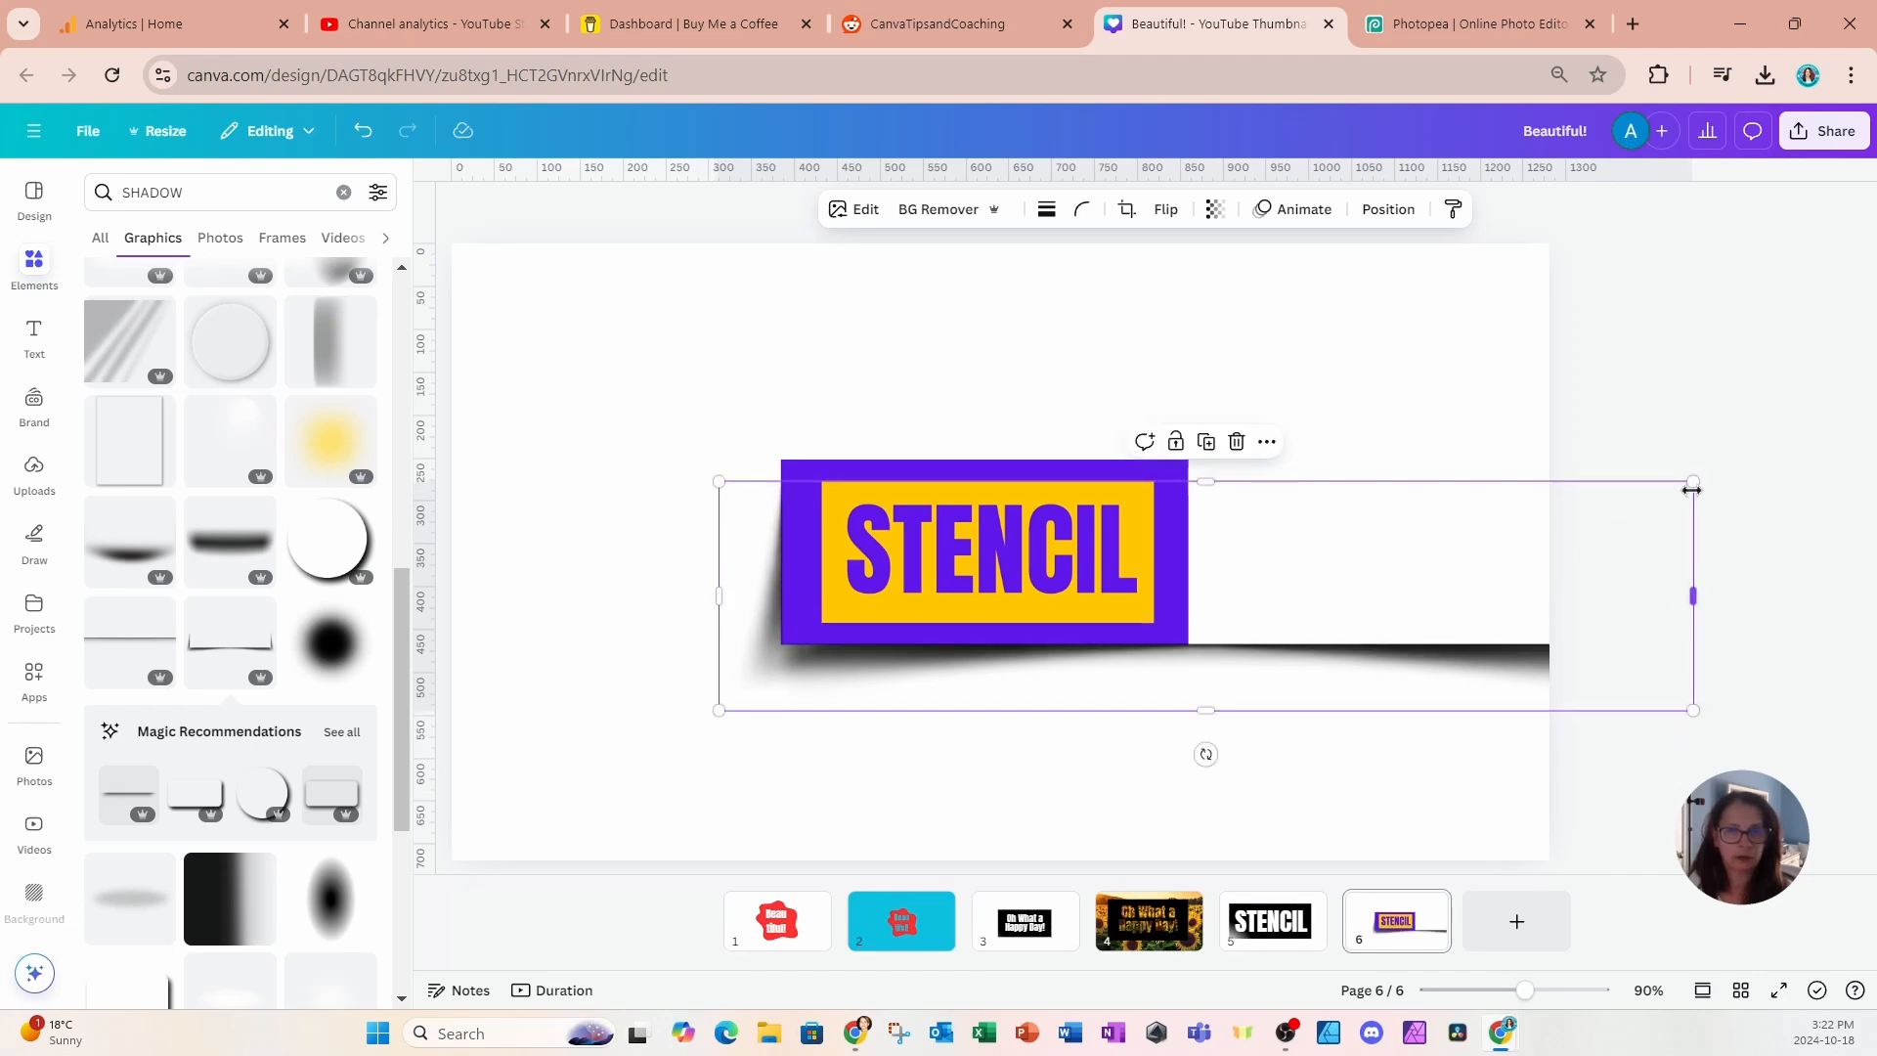
pyautogui.moveTo(1689, 486); pyautogui.dragTo(1210, 586)
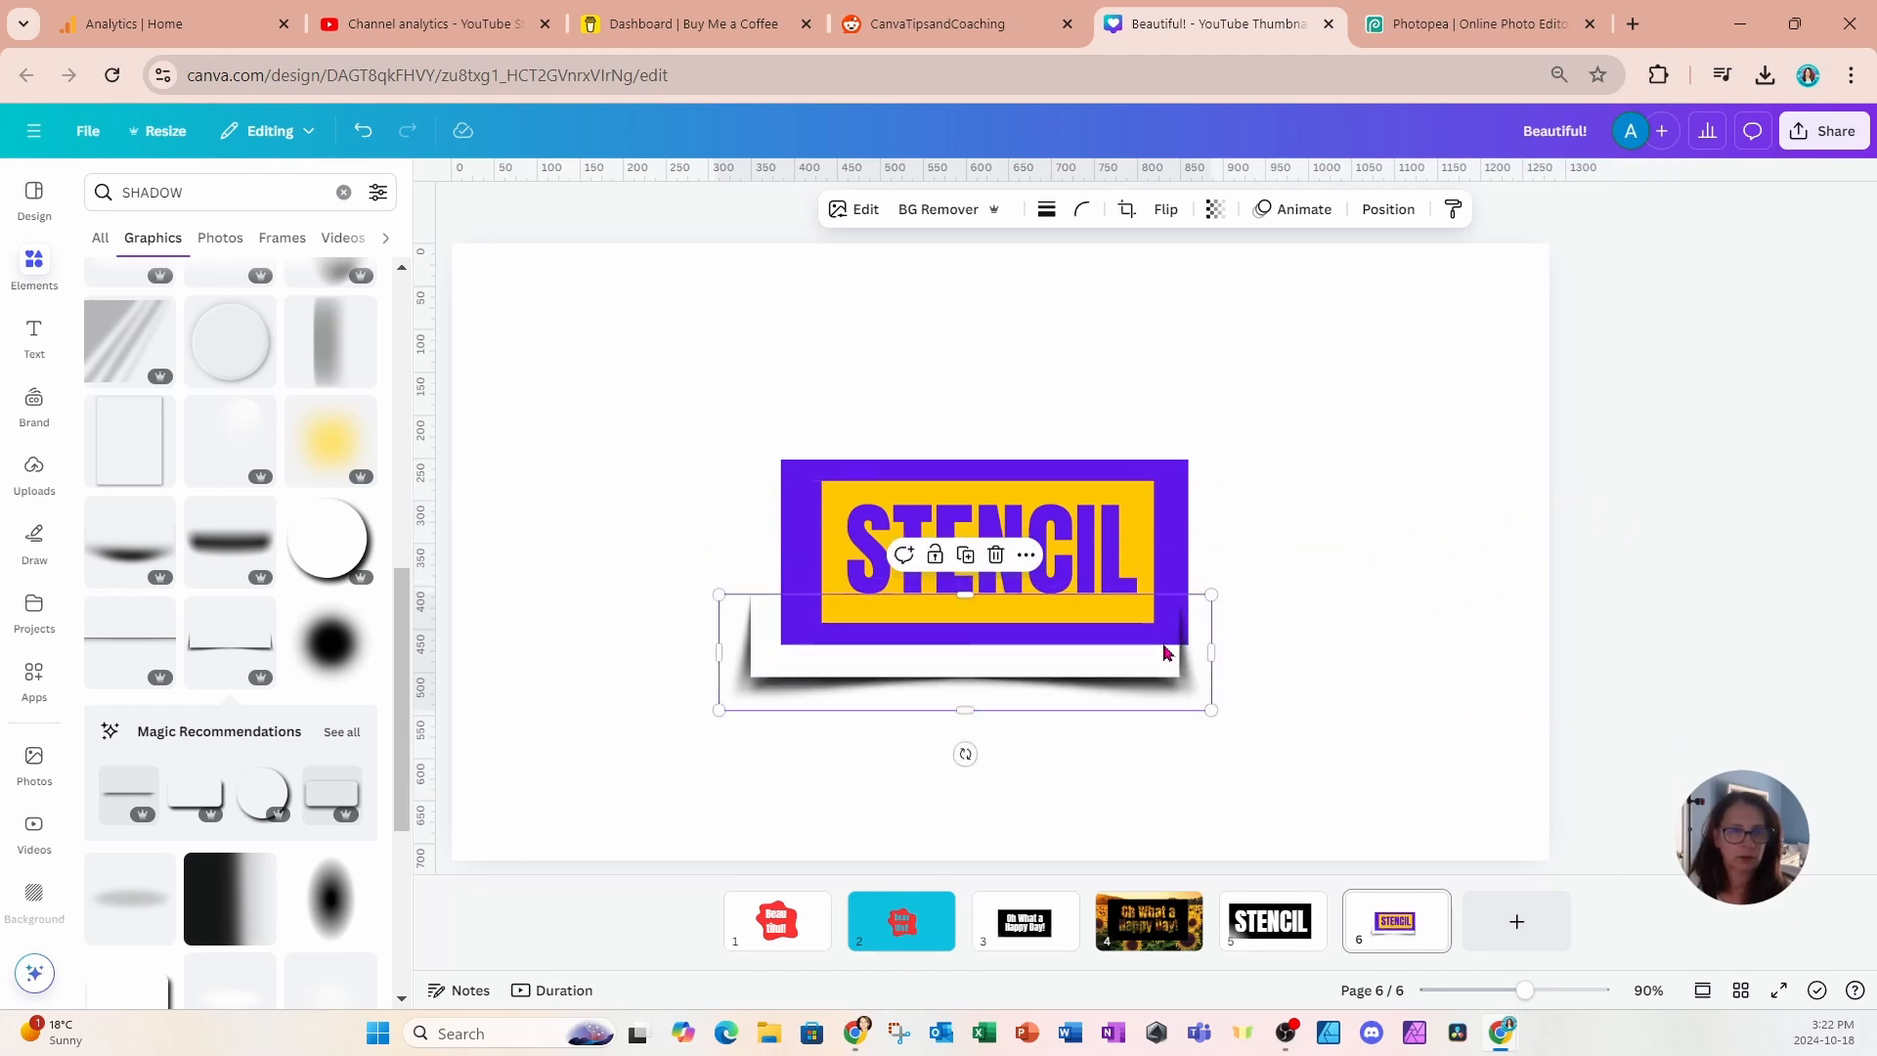